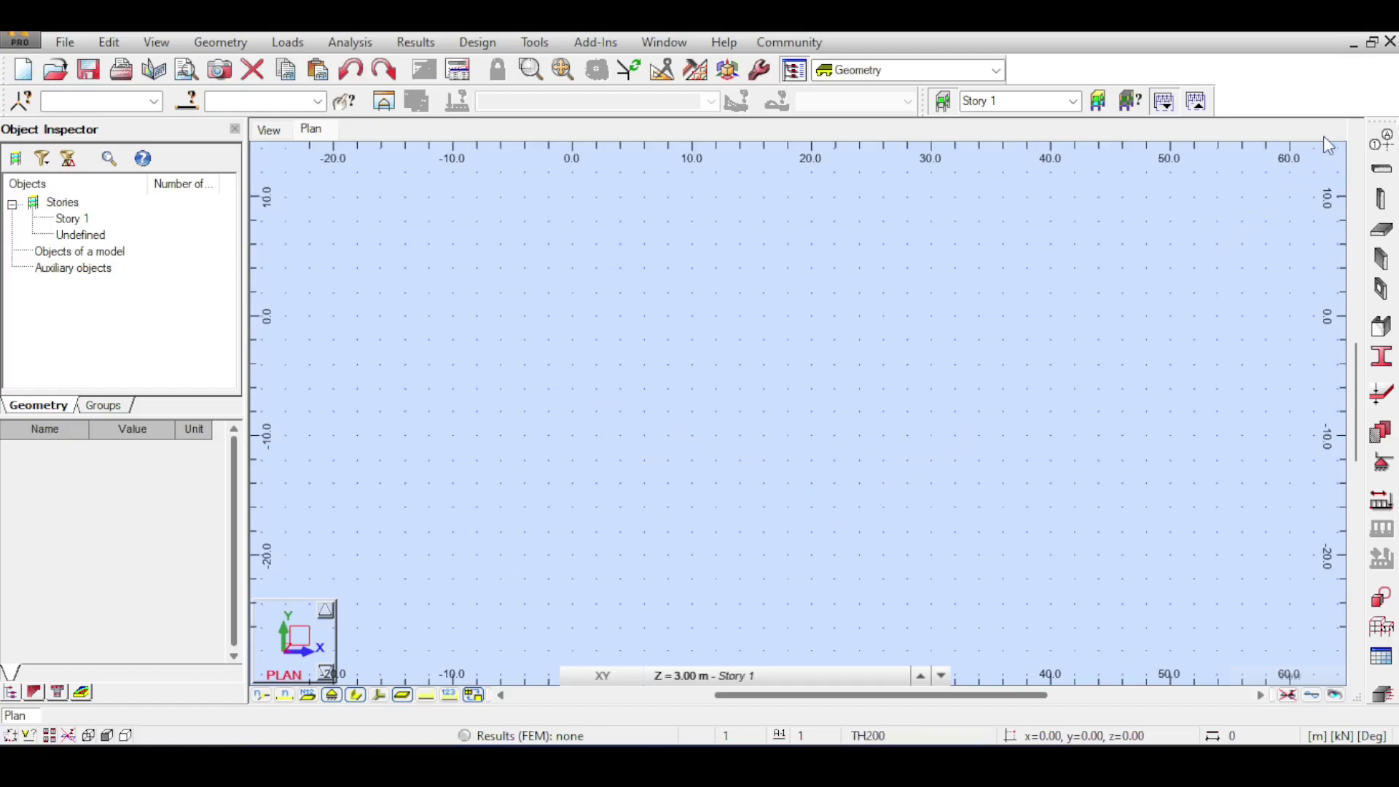
Step: Define Cartesian structural axes in the X direction at 0 and 15 m
click(1381, 139)
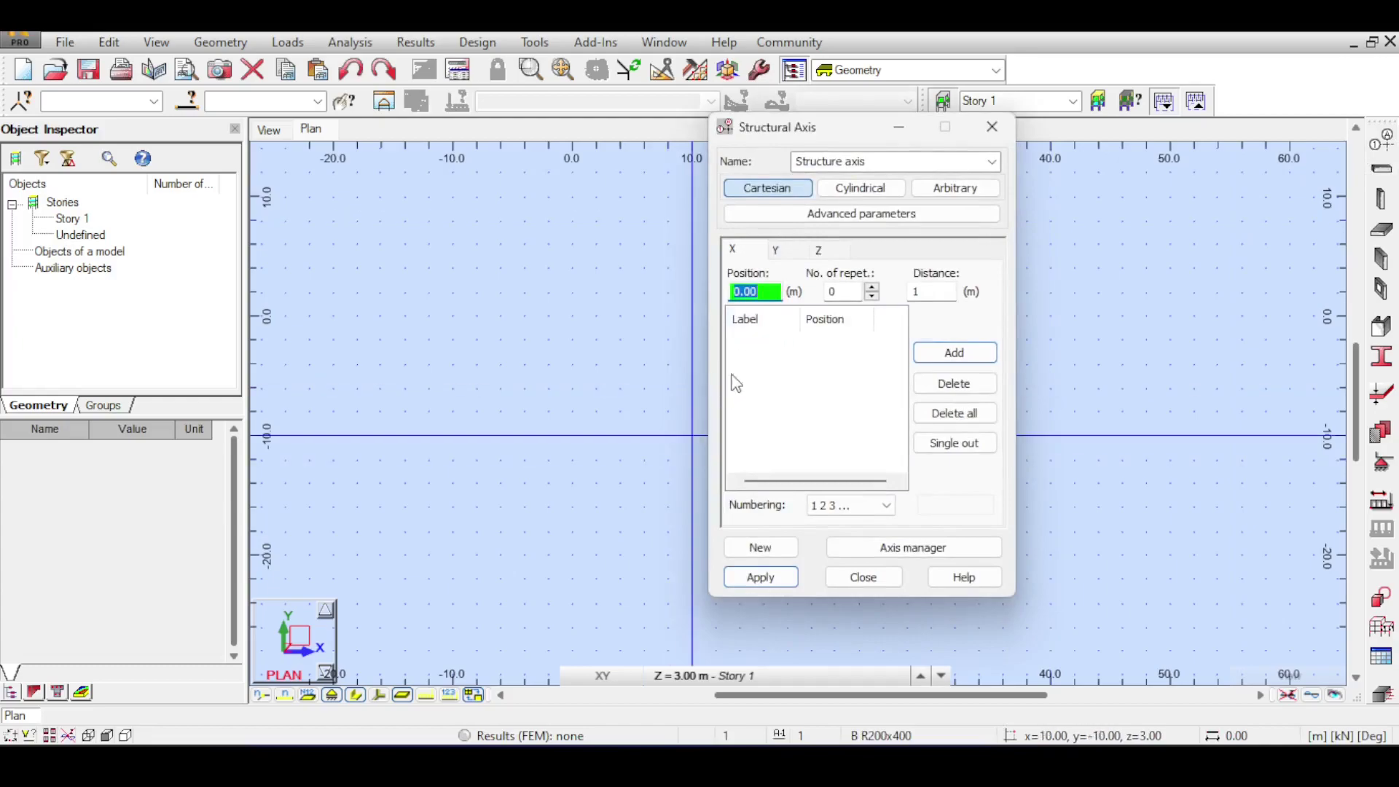
drag(822, 150, 1090, 180)
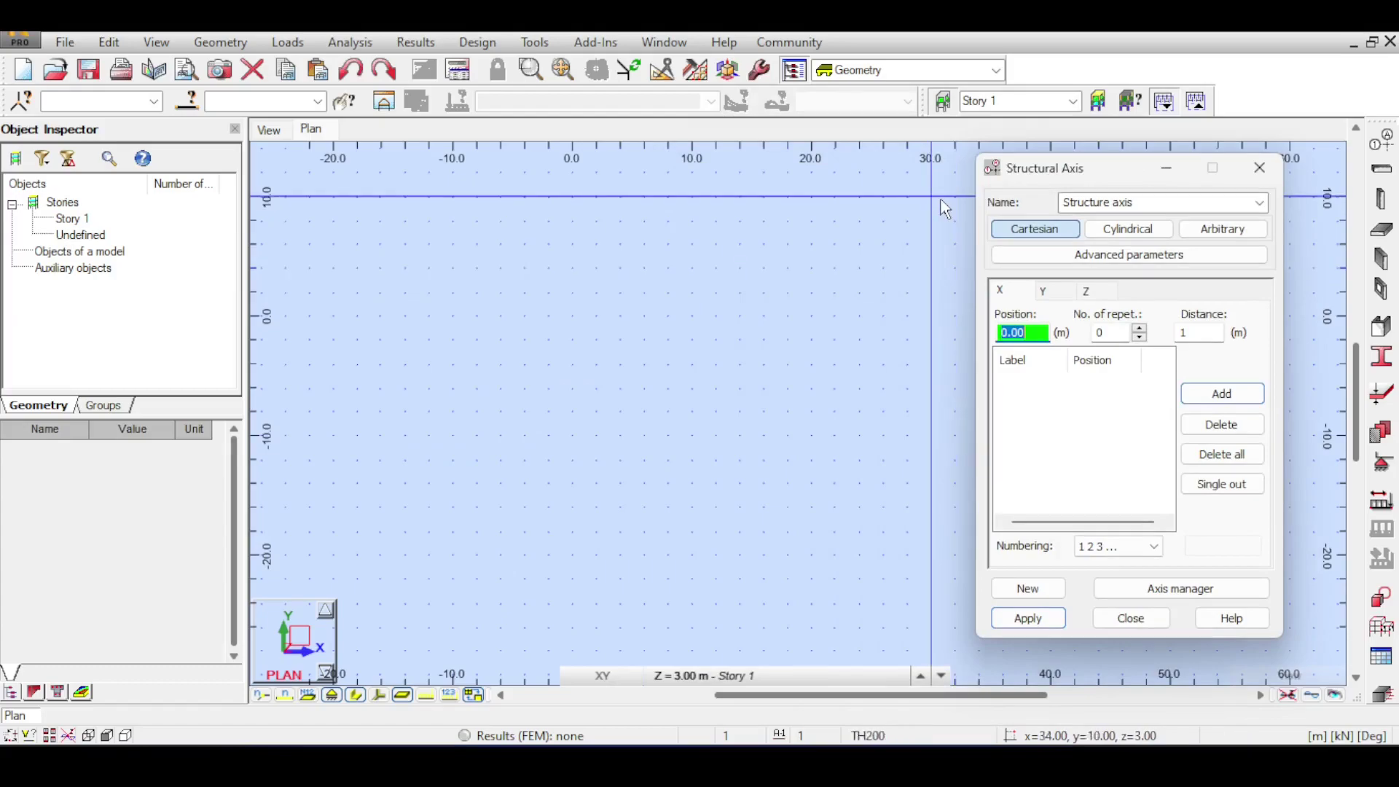
drag(1074, 175, 1122, 166)
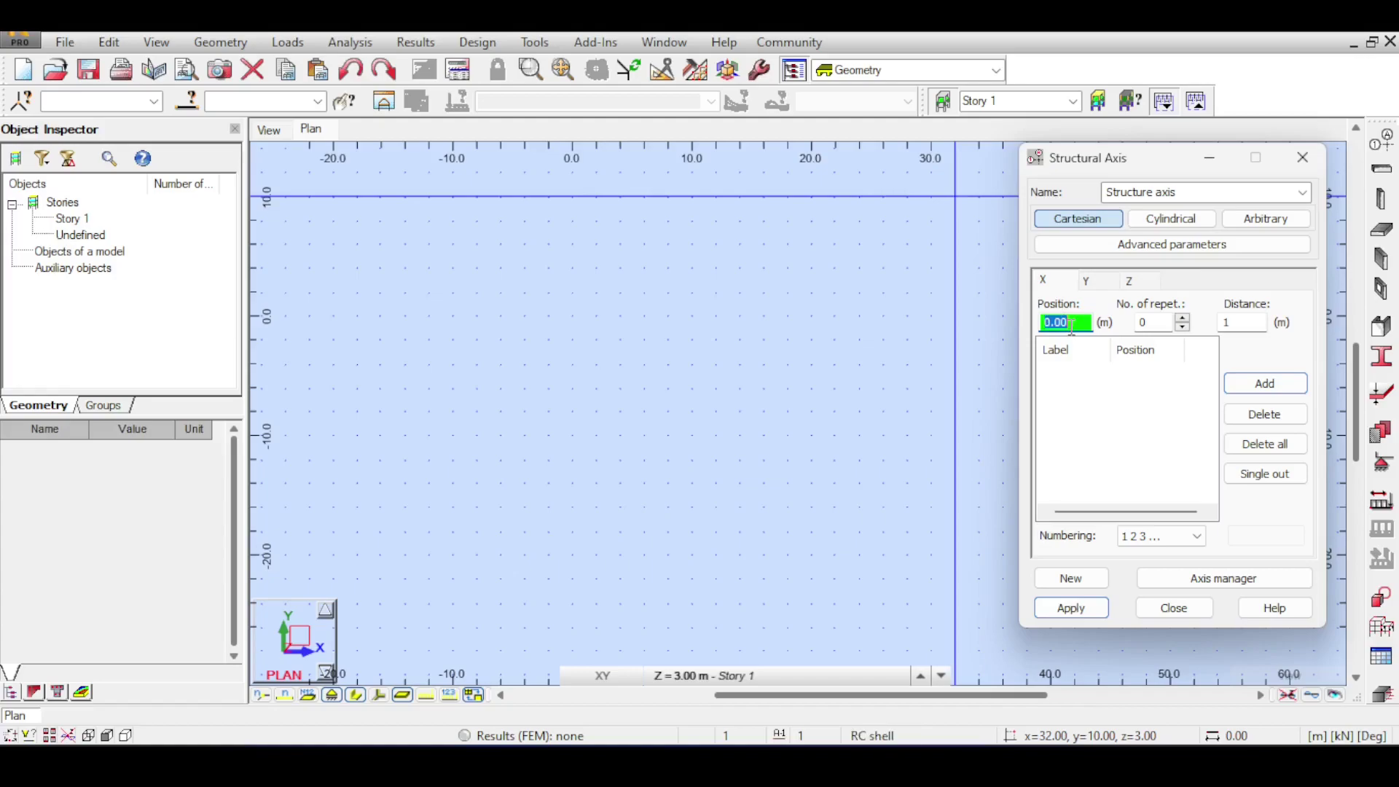
key(Return)
text(15)
key(Return)
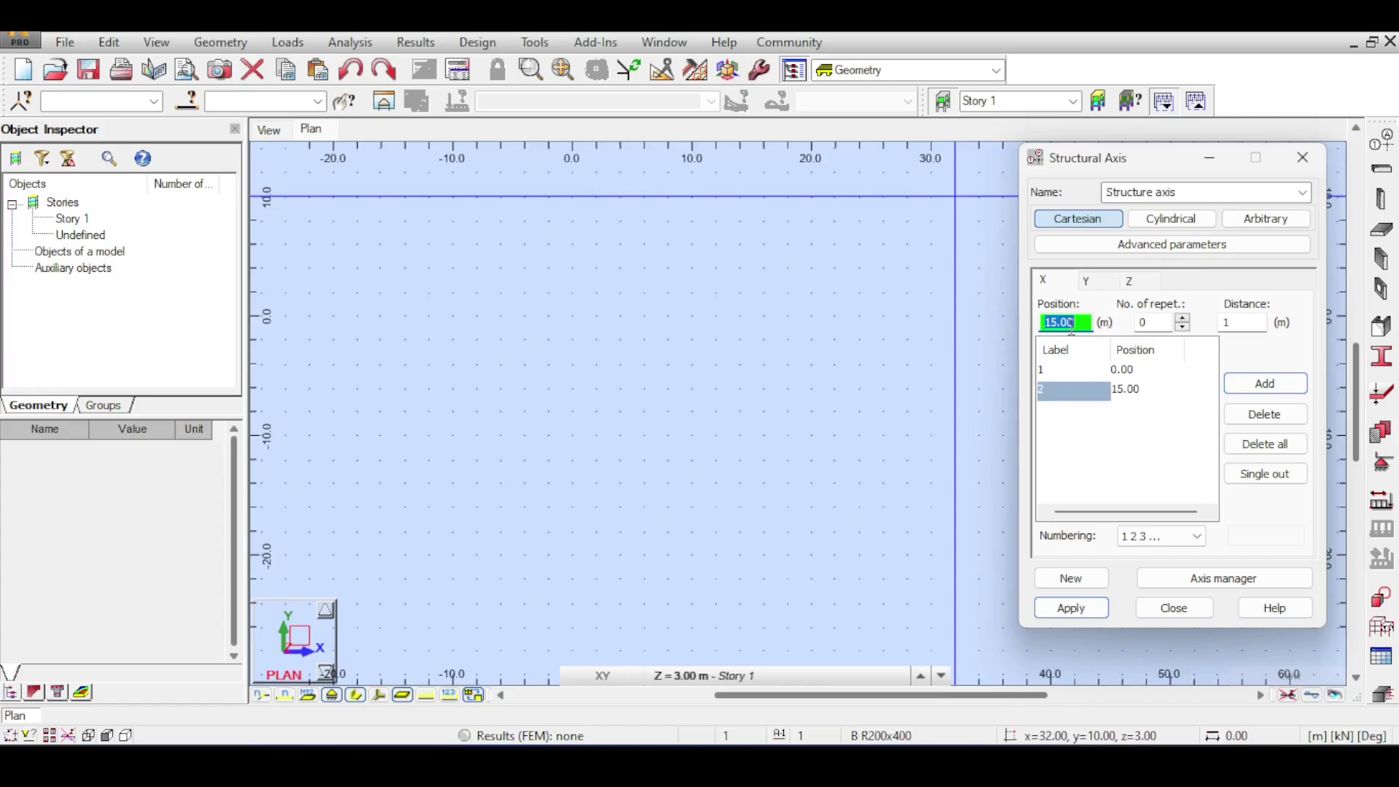
Step: Add Y-direction structural axes at 0 and 5 m and apply the axis grid
click(1091, 280)
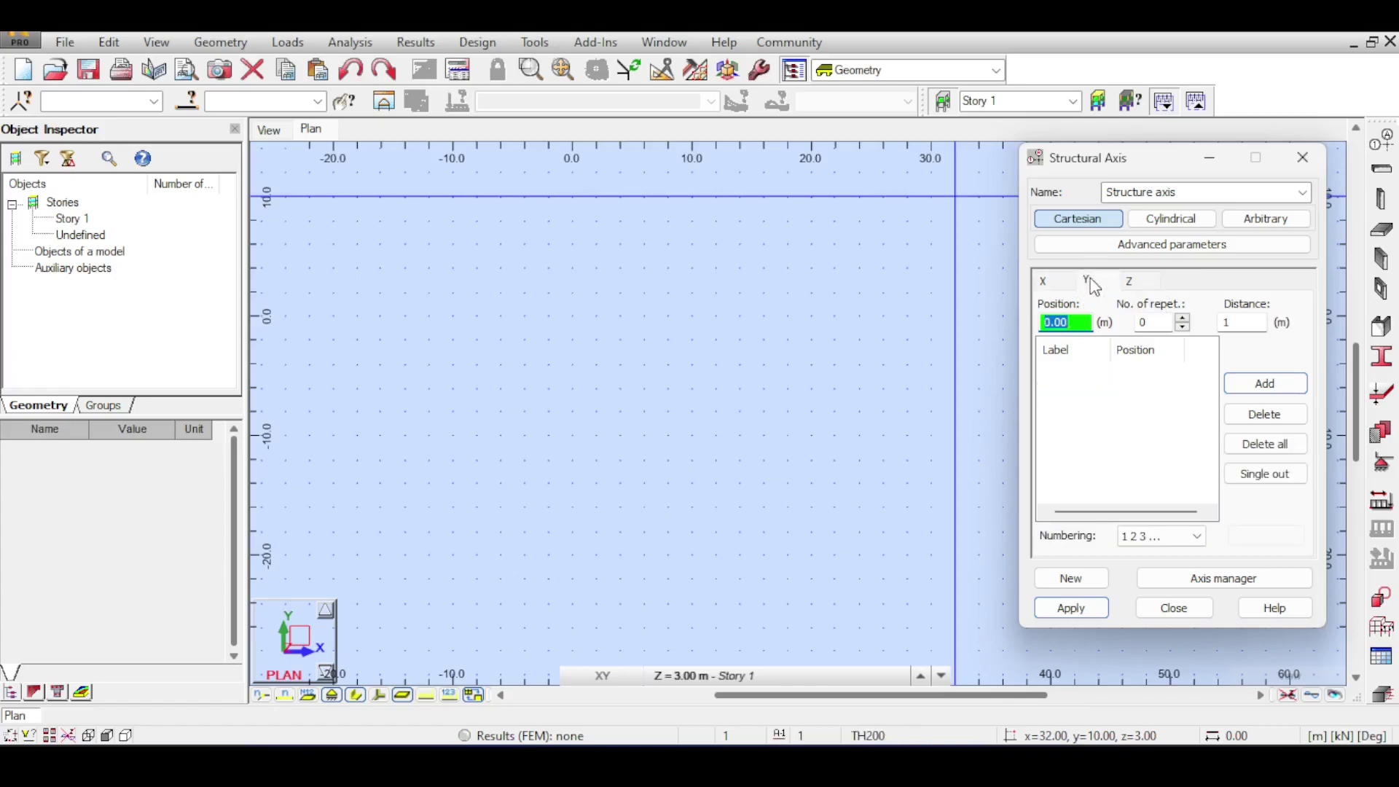
key(Return)
text(5)
key(Return)
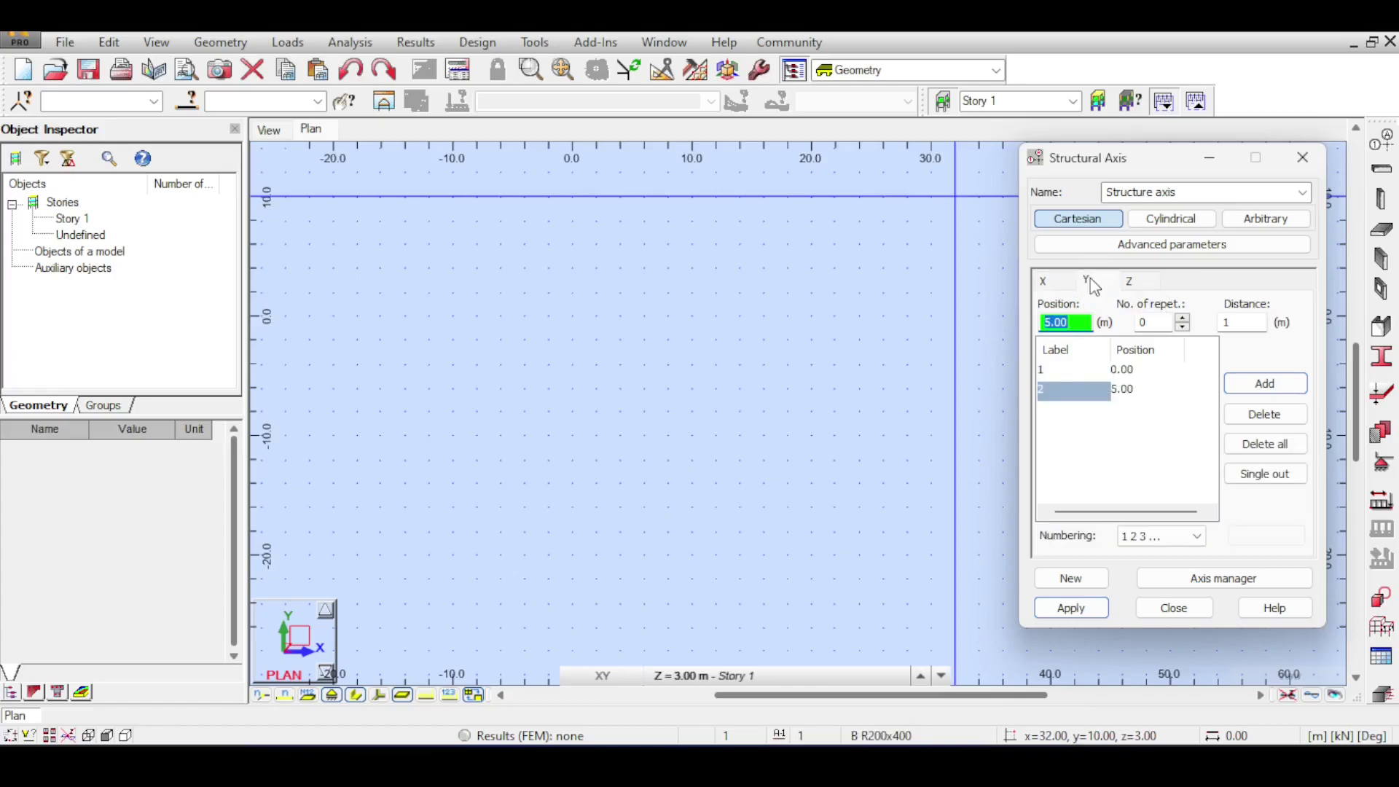
click(1129, 282)
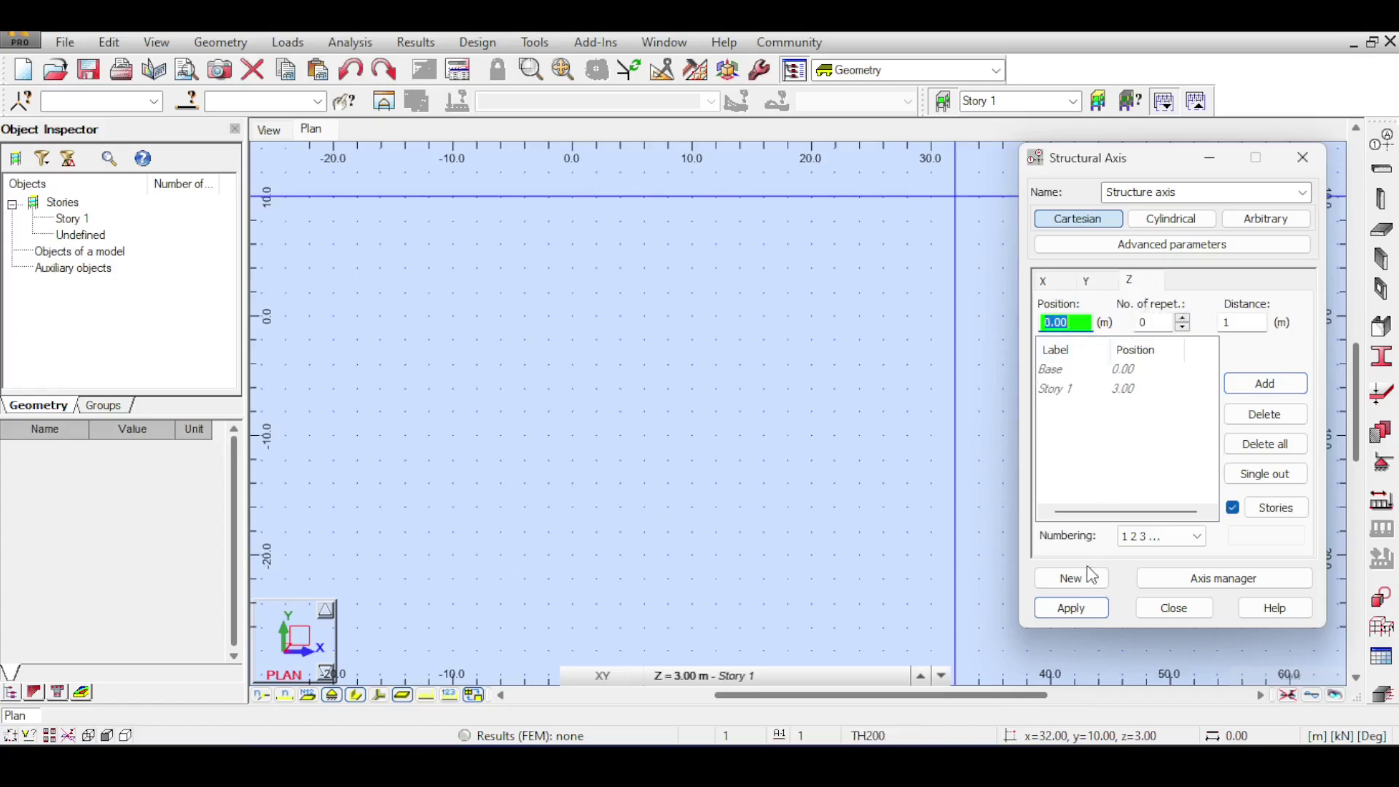
click(1079, 609)
click(1174, 608)
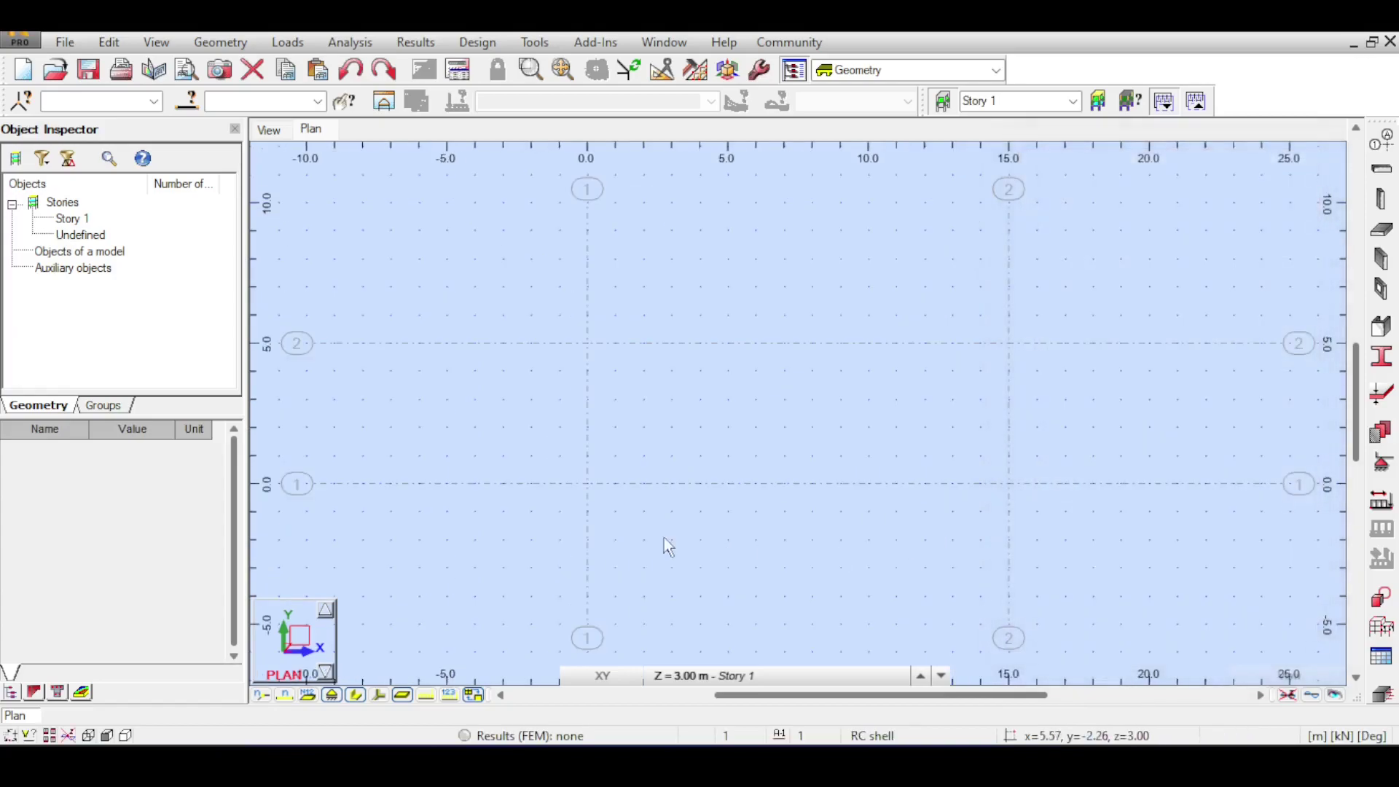
Step: Switch to the 3D view and set the RC beam section to B R200x400
click(276, 131)
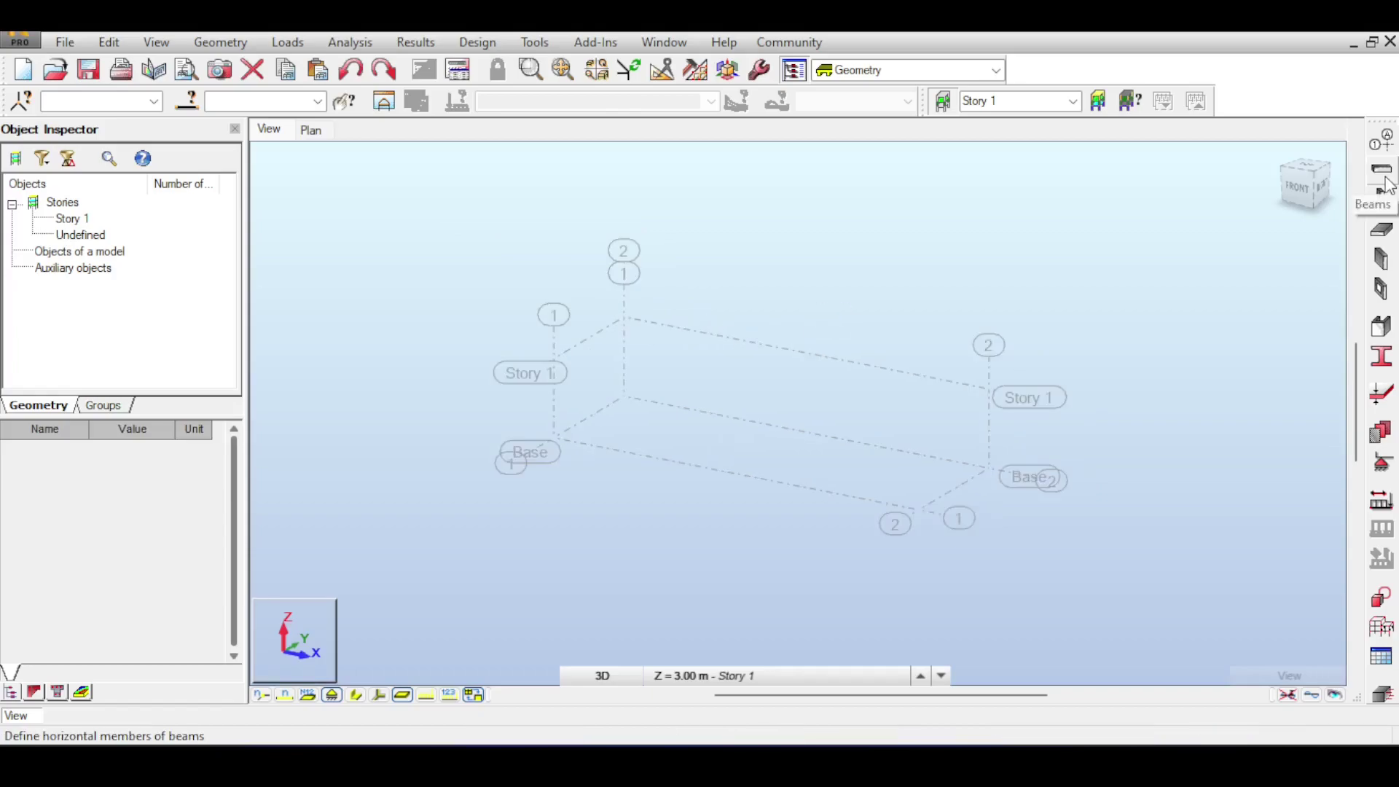
click(1387, 182)
click(1243, 271)
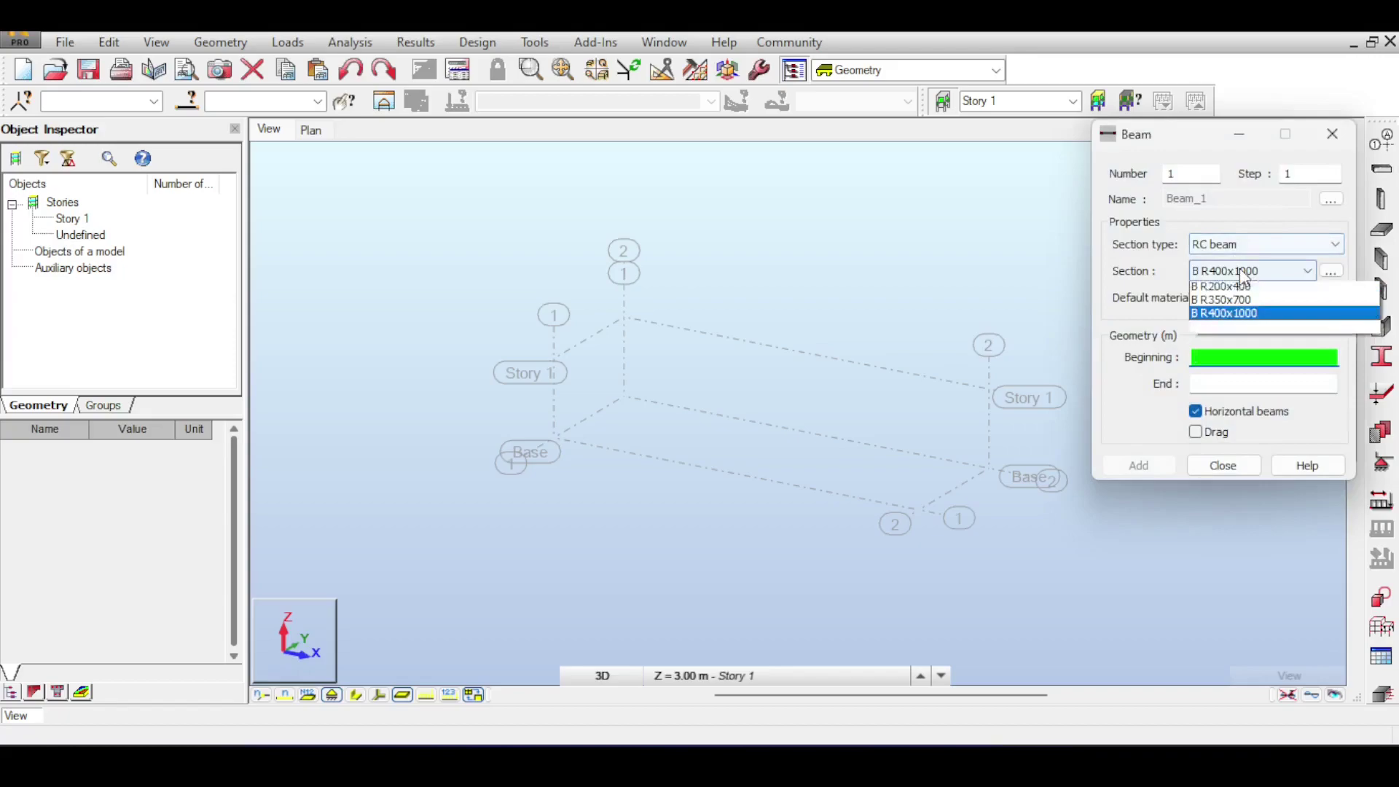
click(1239, 309)
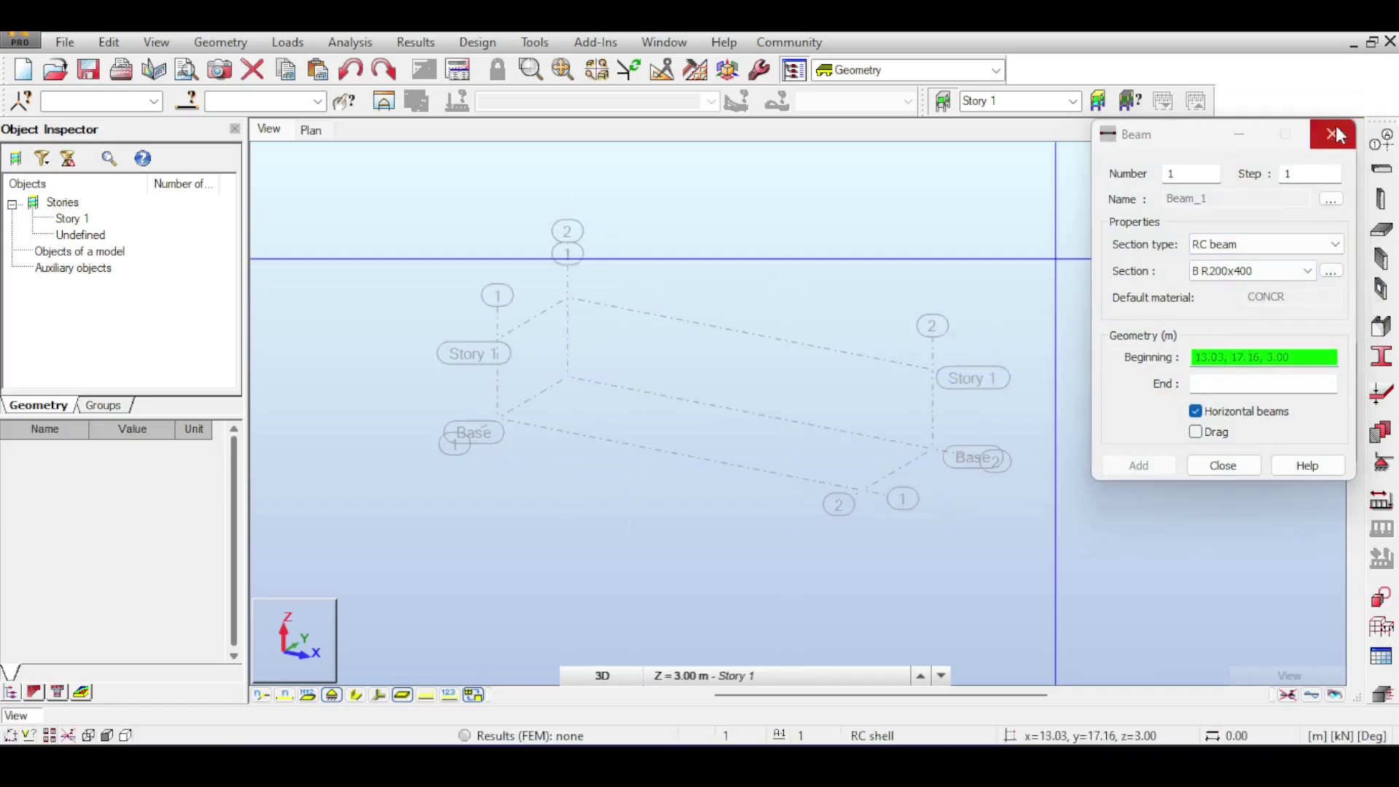
Step: Add Y-direction structural axes at 1 and 4 m to the existing grid and apply them
click(1381, 140)
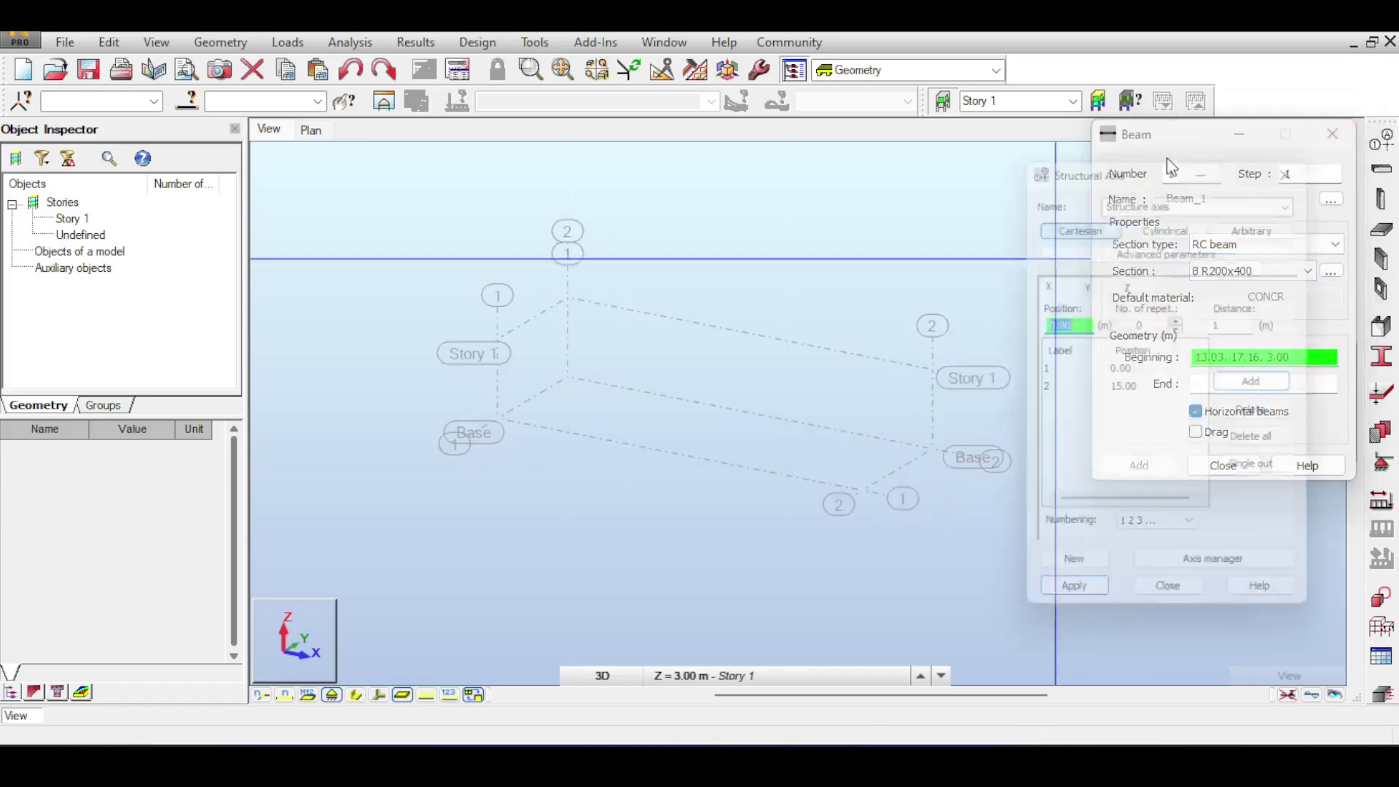
click(1086, 283)
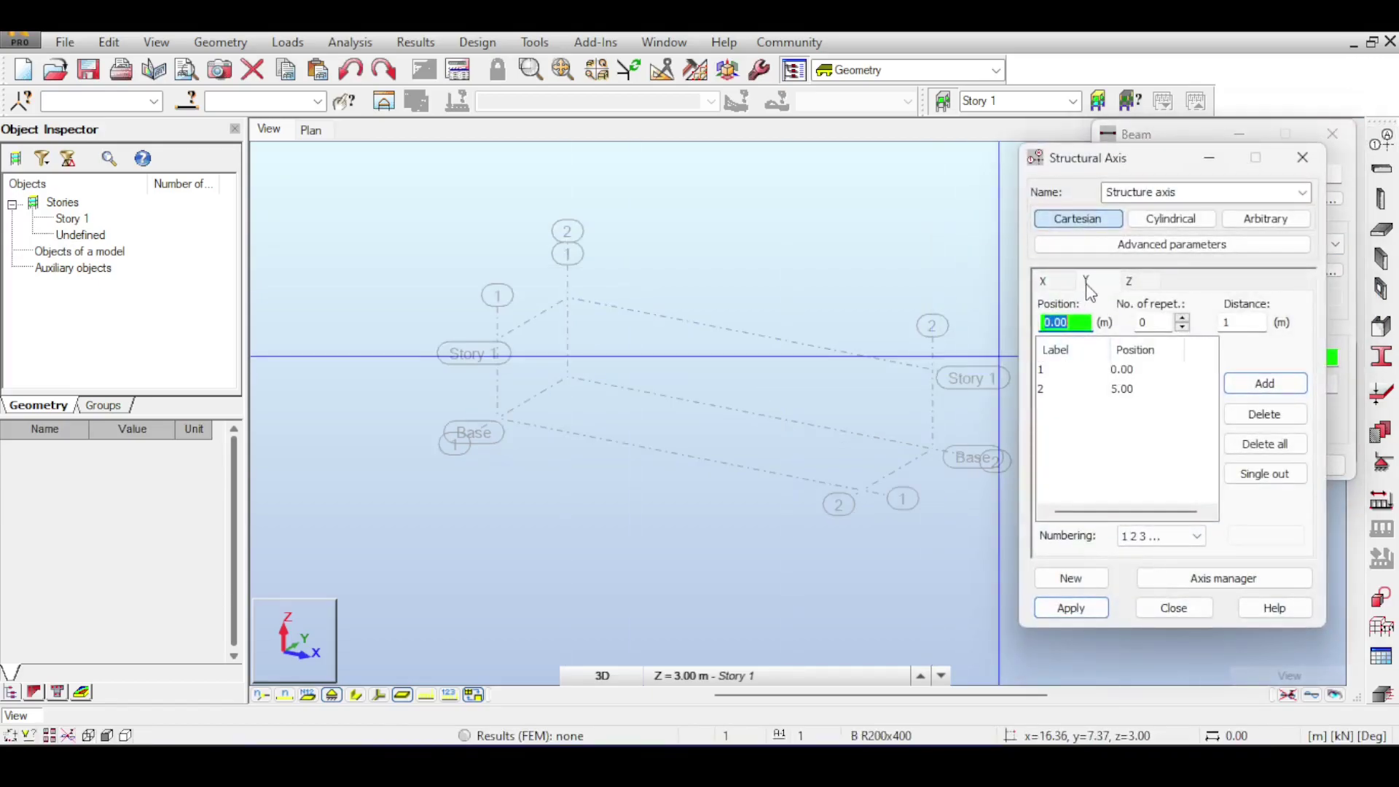
text(1)
key(Return)
text(4)
key(Return)
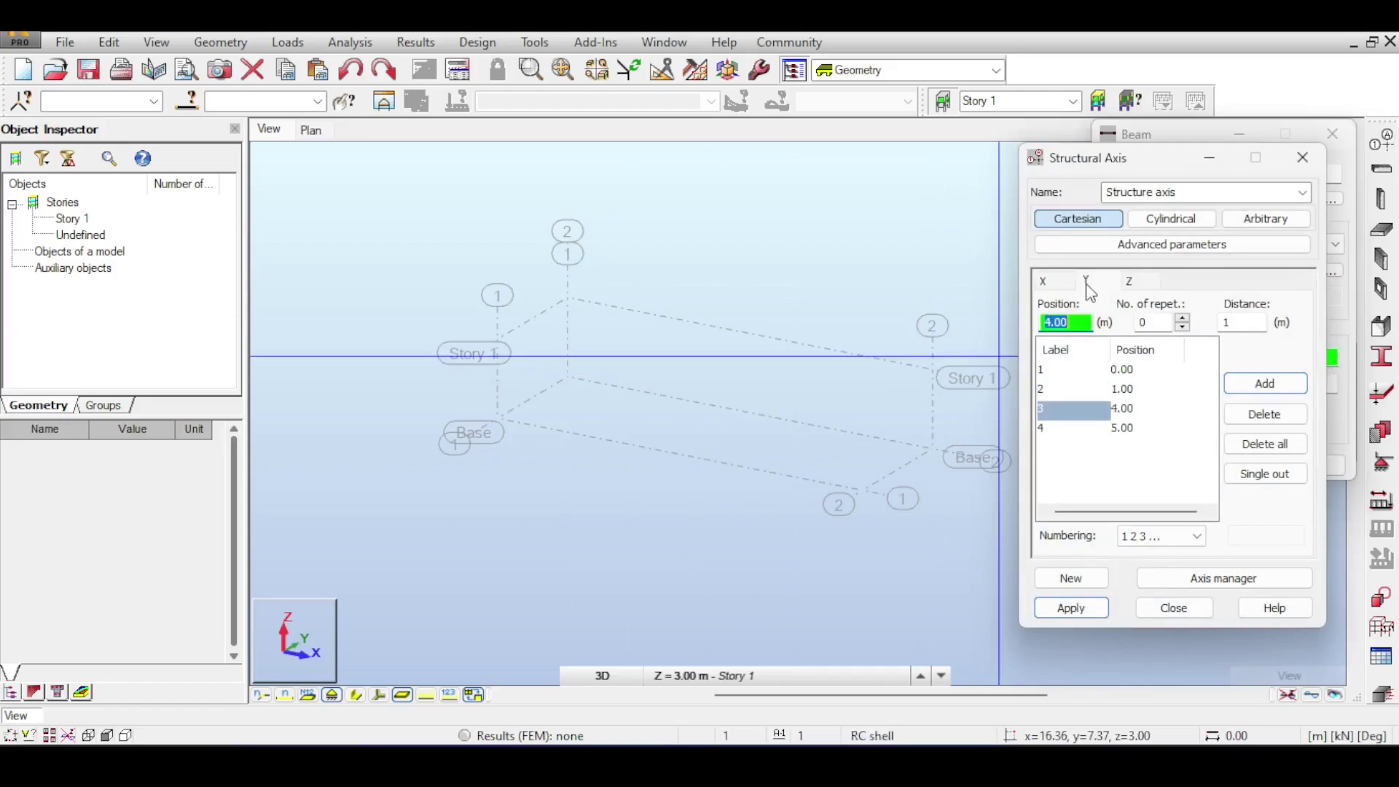
click(1070, 608)
click(1174, 608)
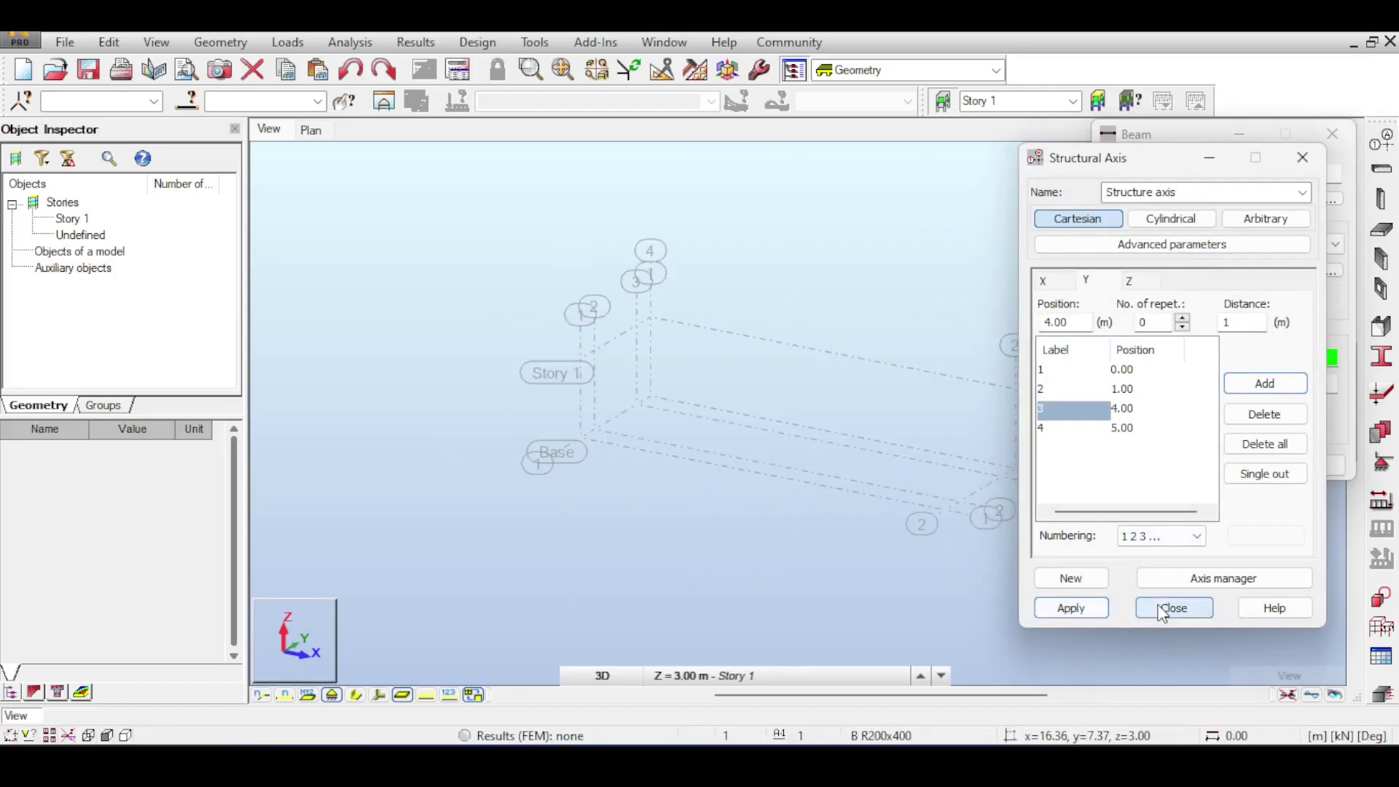
Step: Draw two 15 m beams at base level along the Y = 4 m and Y = 1 m axes
click(535, 405)
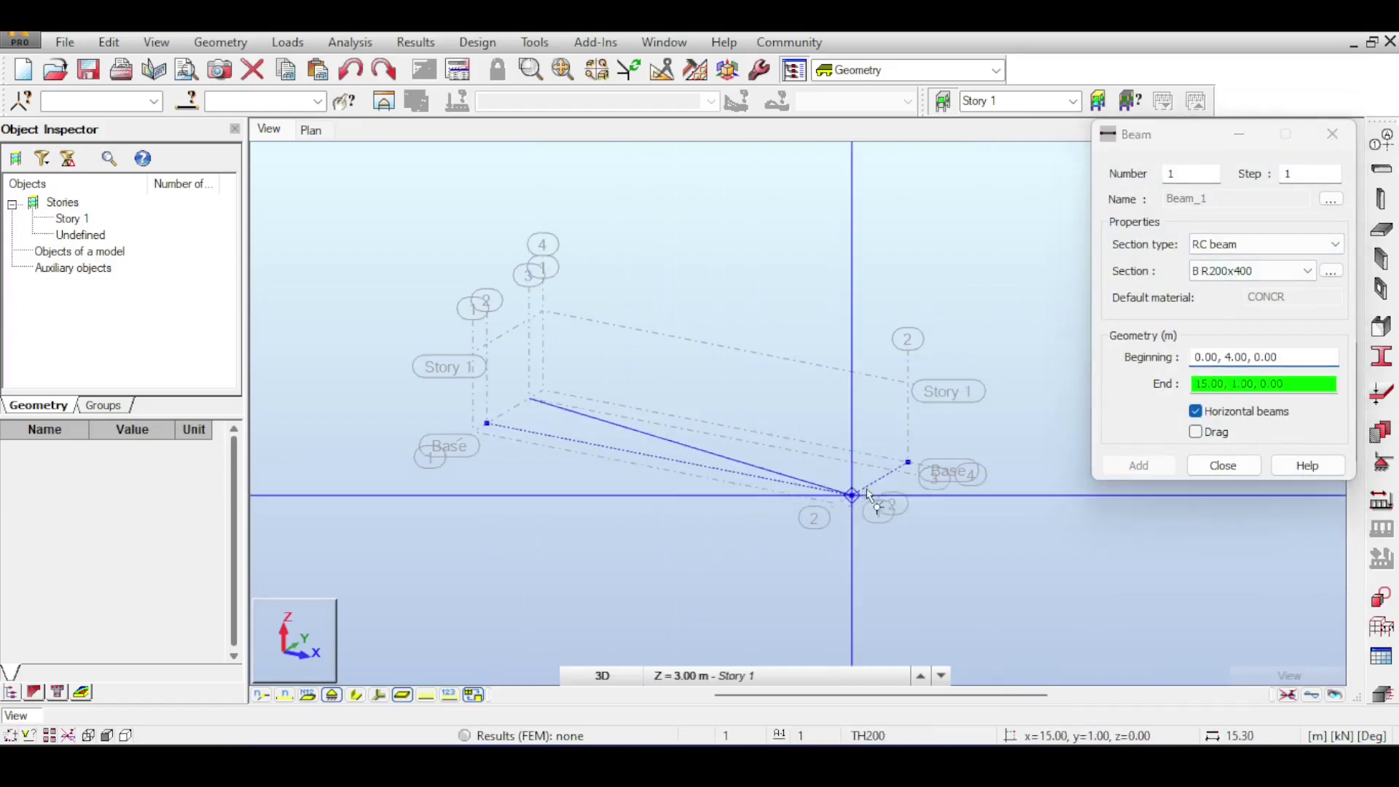
click(896, 470)
click(487, 423)
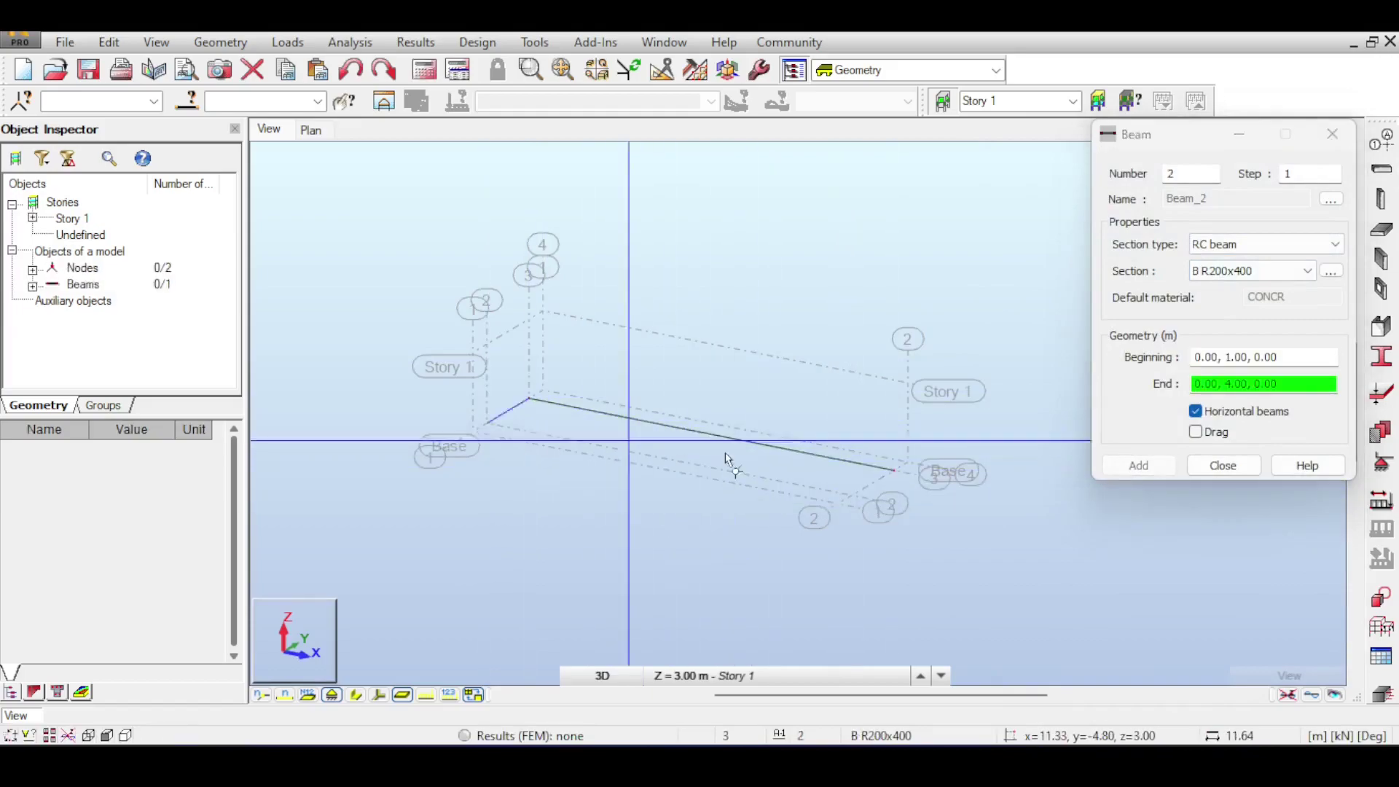
click(852, 495)
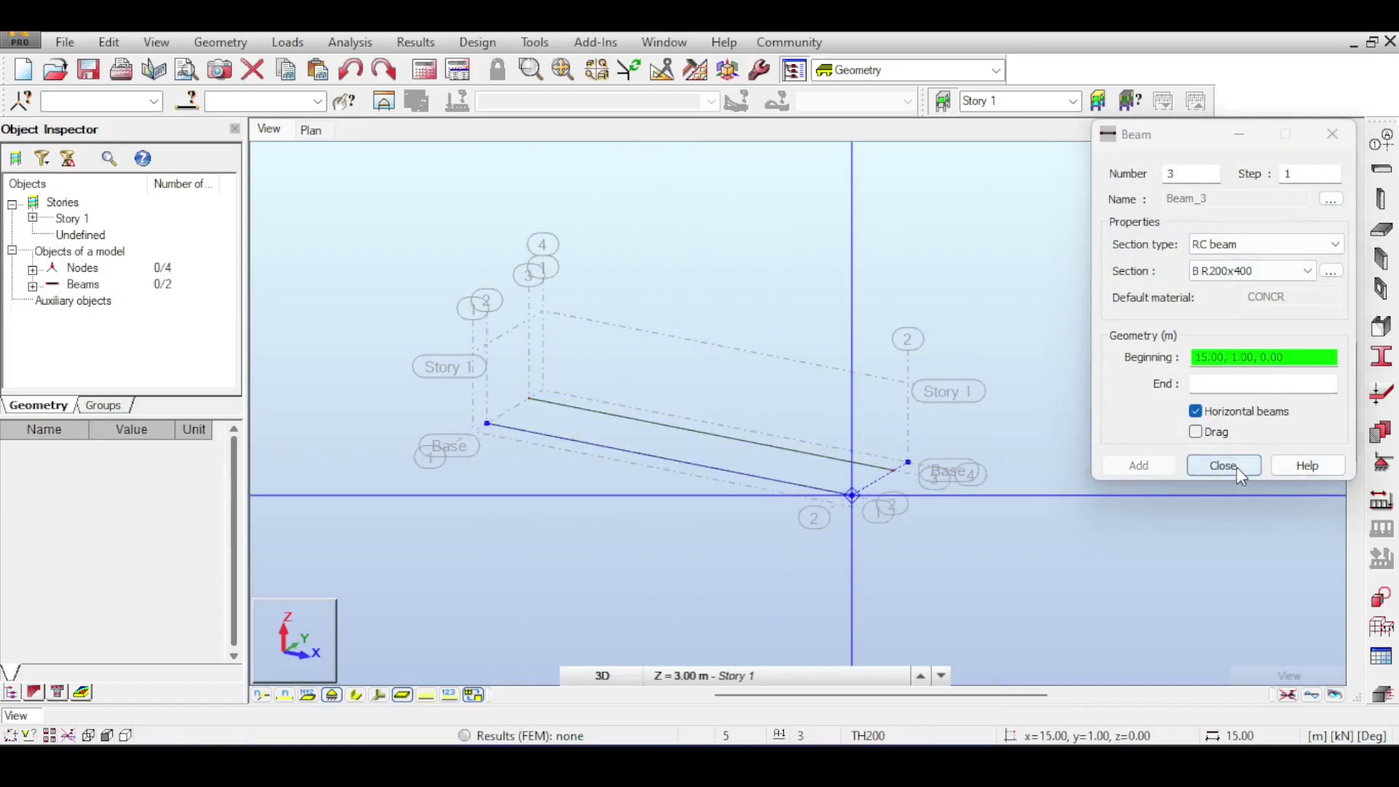
click(1236, 468)
Step: Assign pinned nodal supports to both ends of the two beams
click(1382, 463)
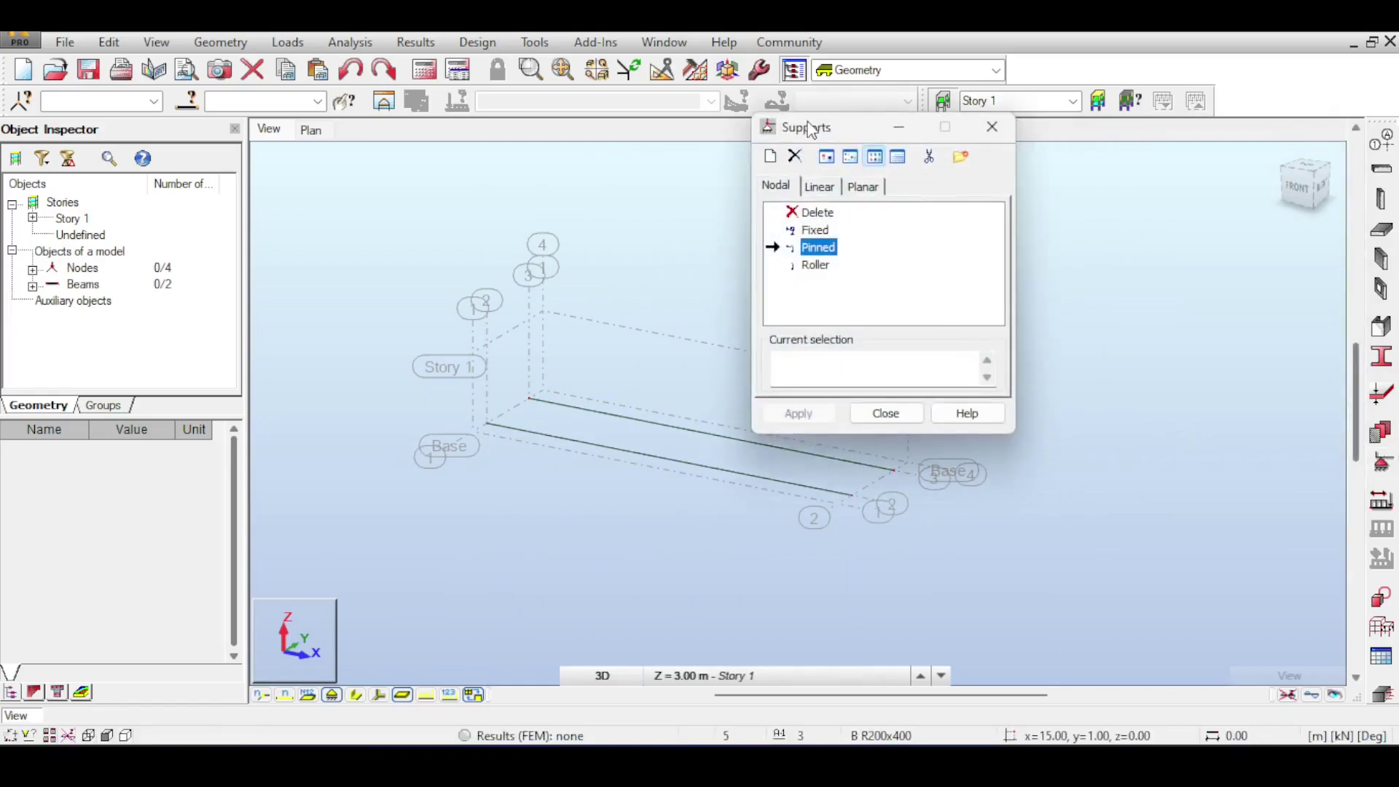
drag(811, 130, 1135, 145)
drag(954, 402, 838, 514)
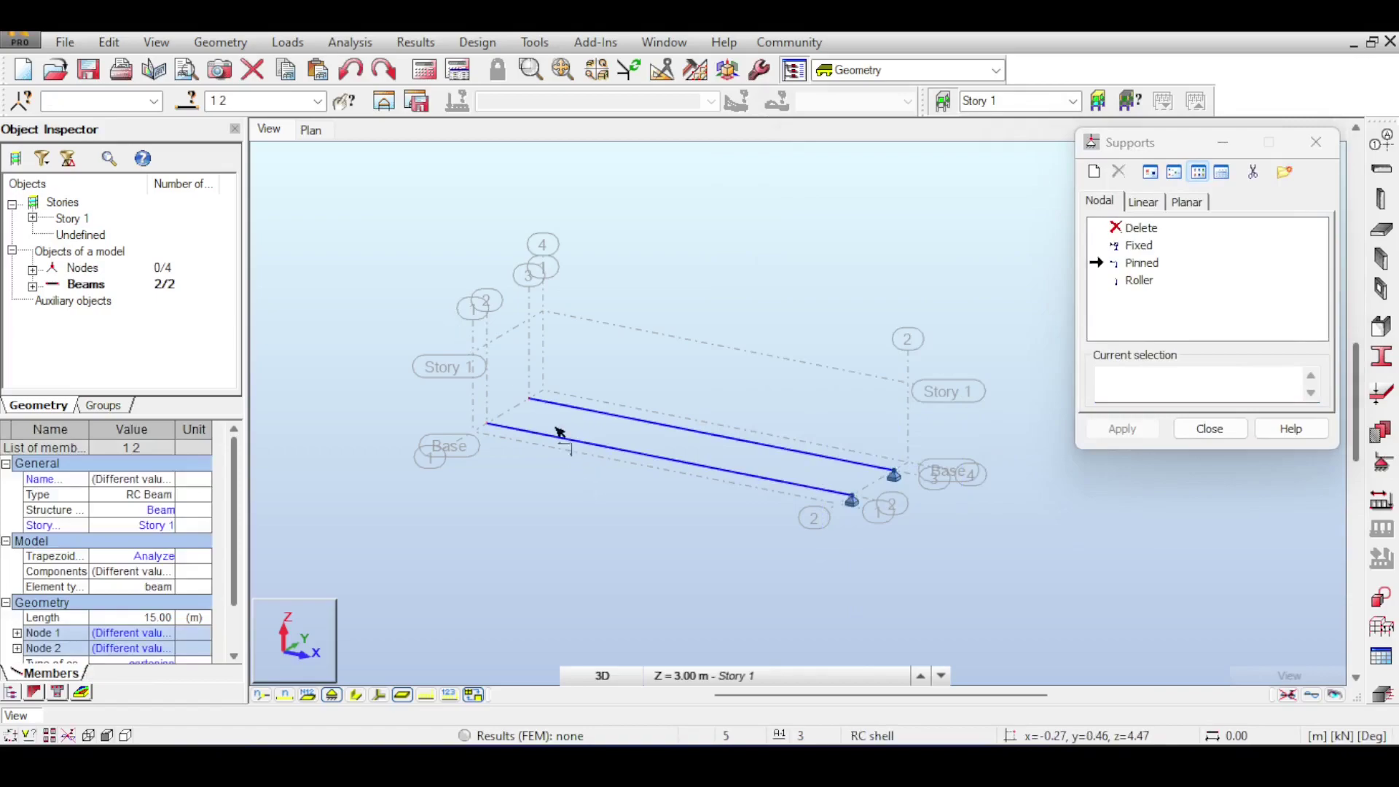
click(1137, 391)
drag(410, 328, 562, 485)
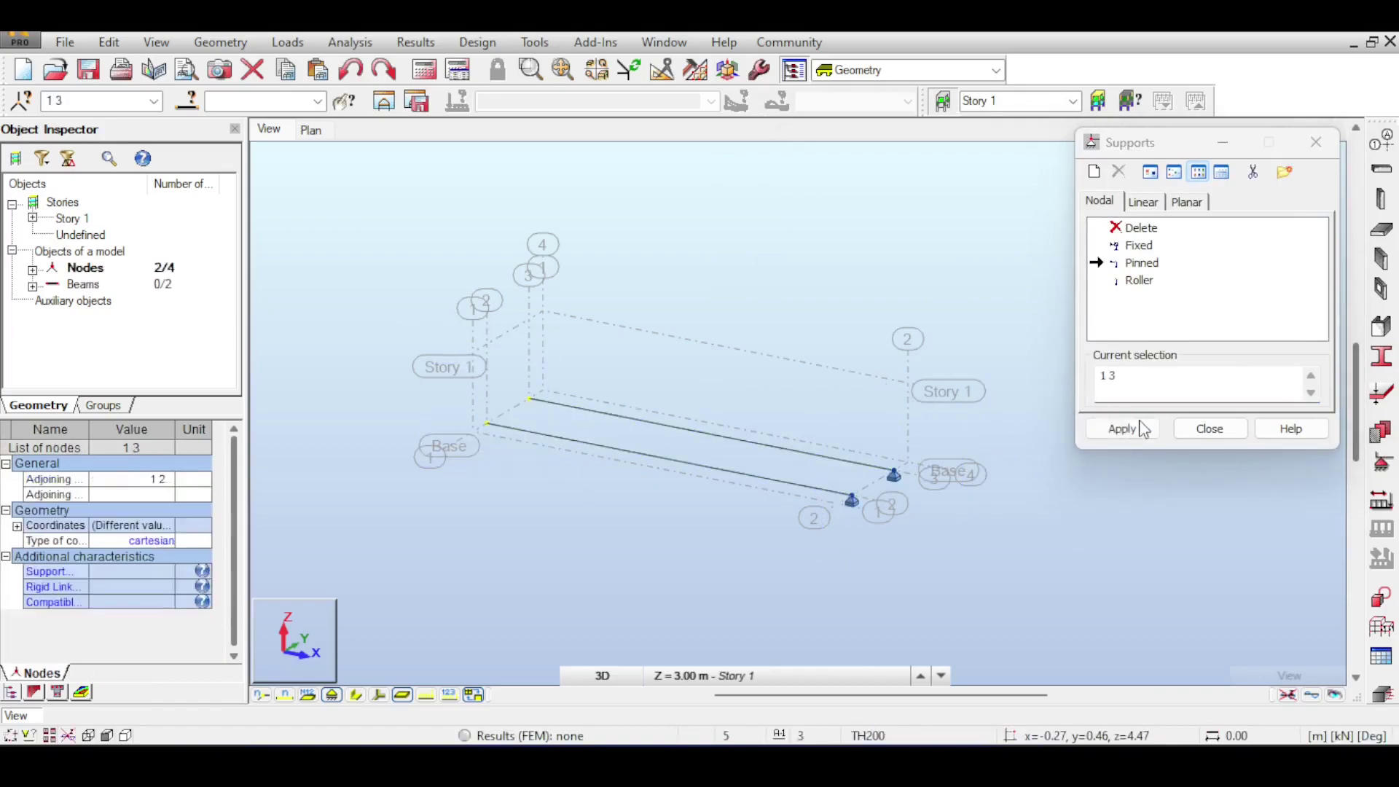
click(1122, 428)
click(838, 352)
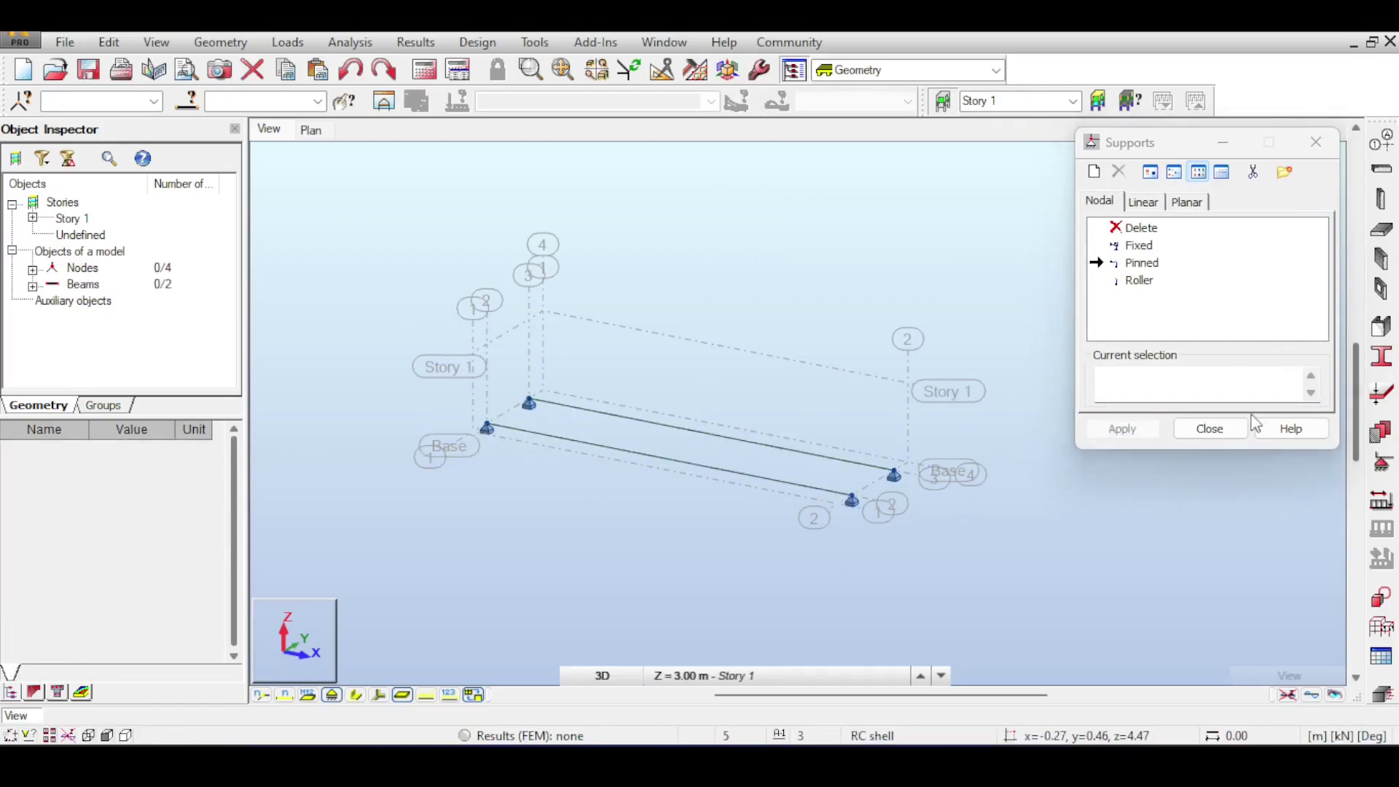
click(1243, 427)
Step: Model a rectangular TH200 shell floor at base level covering the 15 m by 5 m outer grid
click(1382, 229)
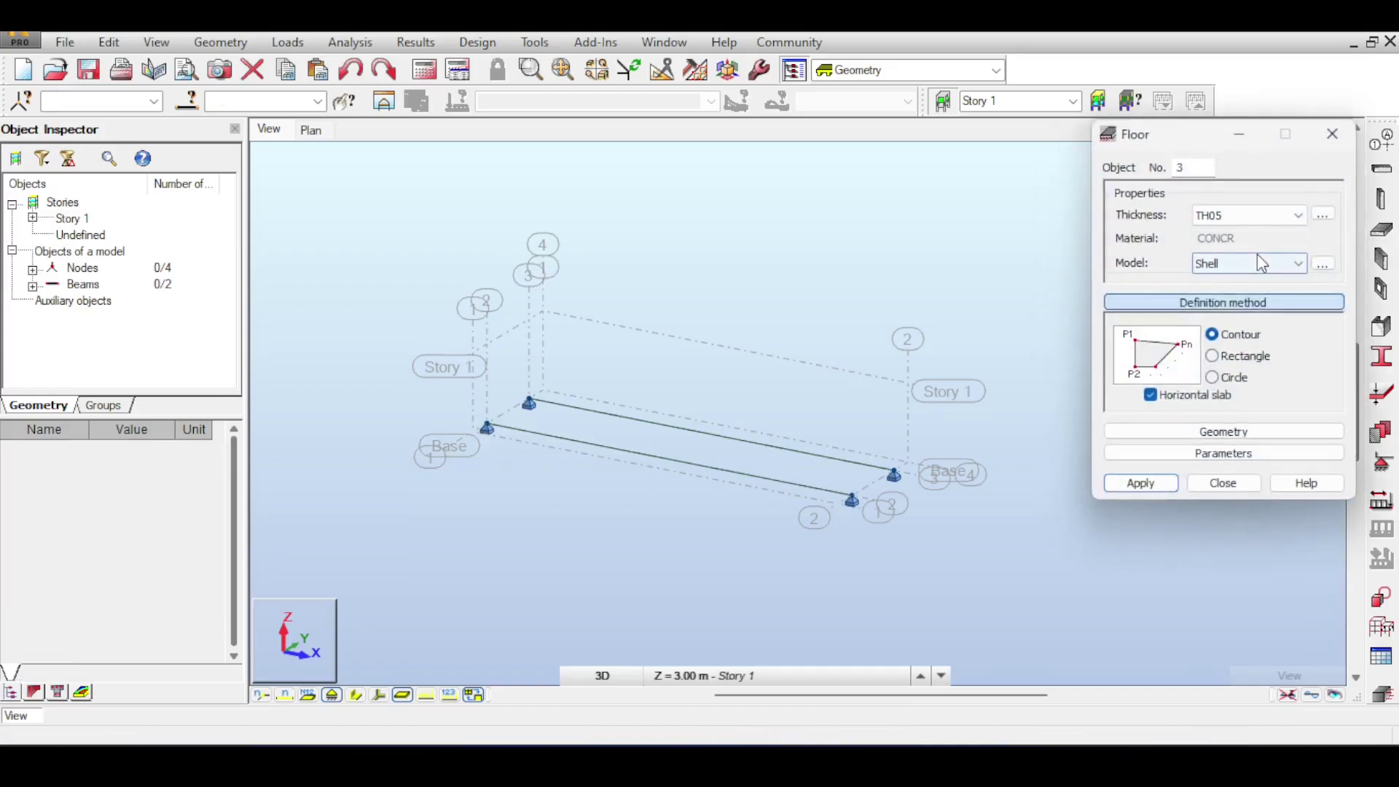
click(1263, 218)
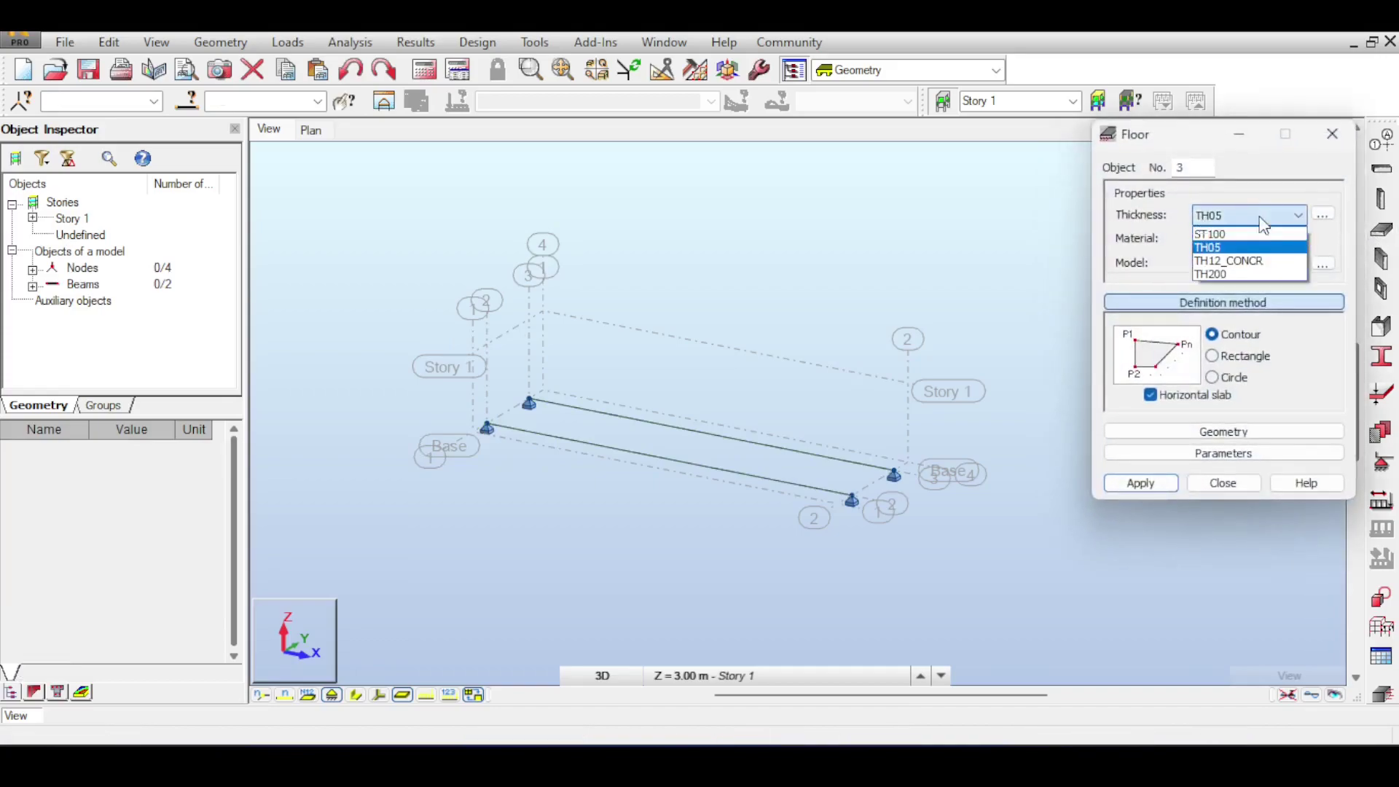
click(1247, 275)
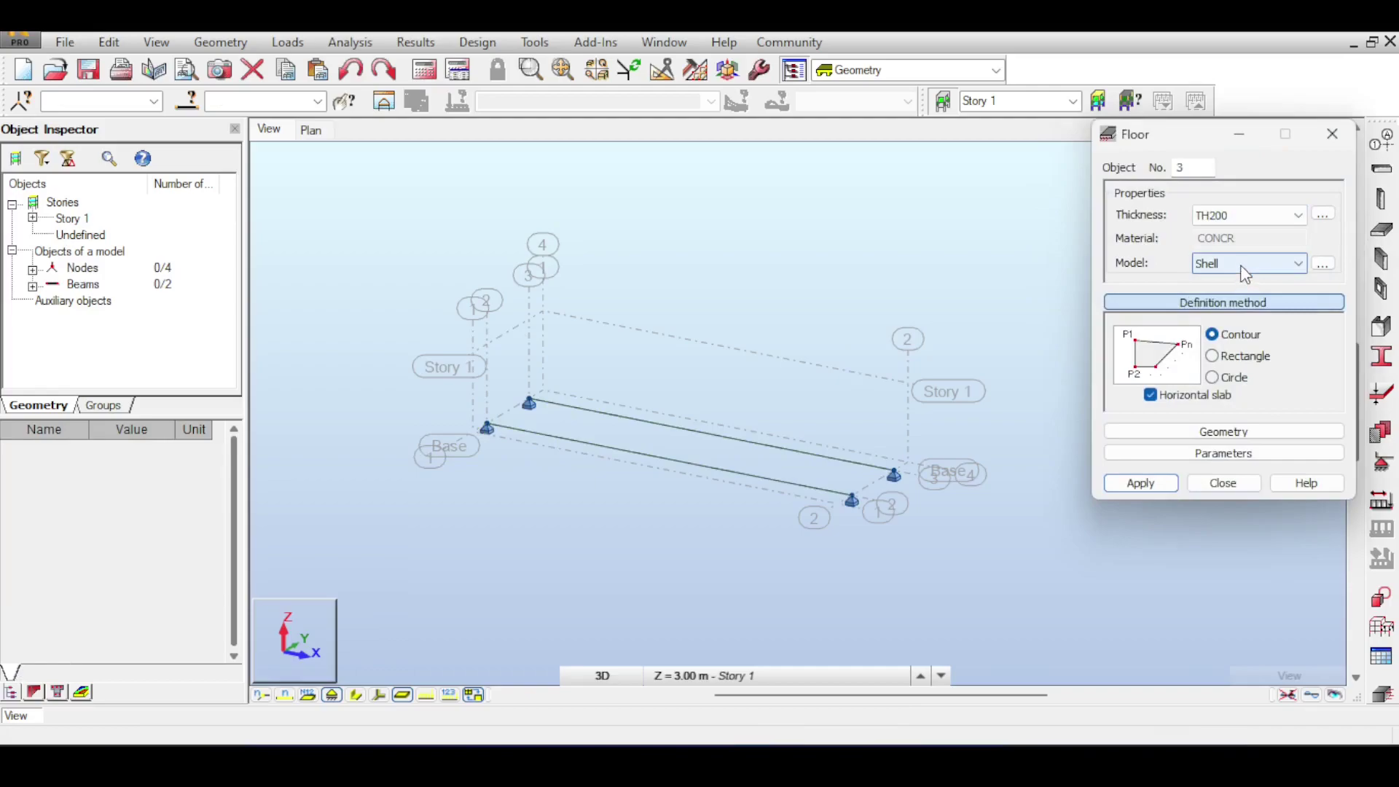
click(1212, 356)
click(474, 432)
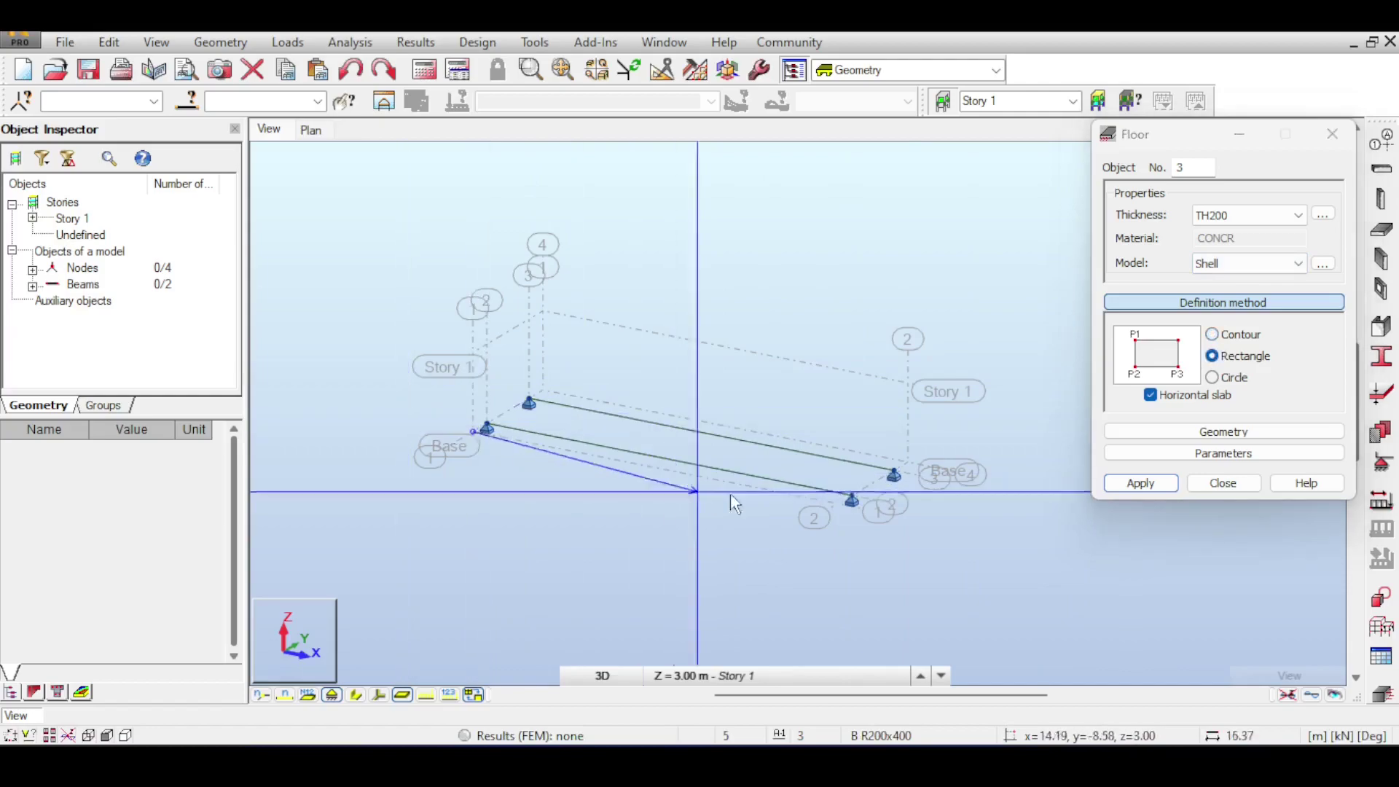
click(836, 502)
click(908, 462)
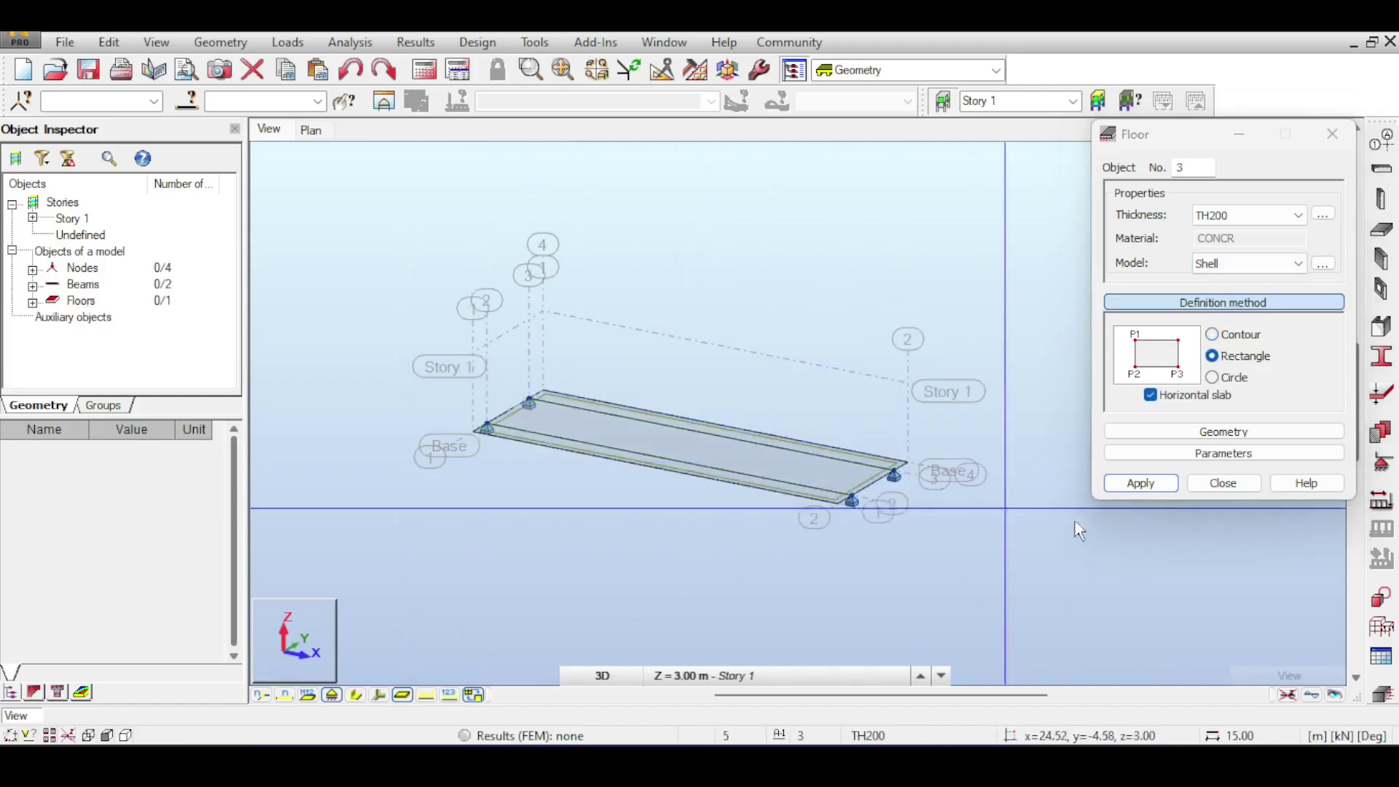
click(1227, 483)
Step: Create the dead load case DL1 and apply a uniform planar load of -10 kPa in global Z to the floor
click(1381, 500)
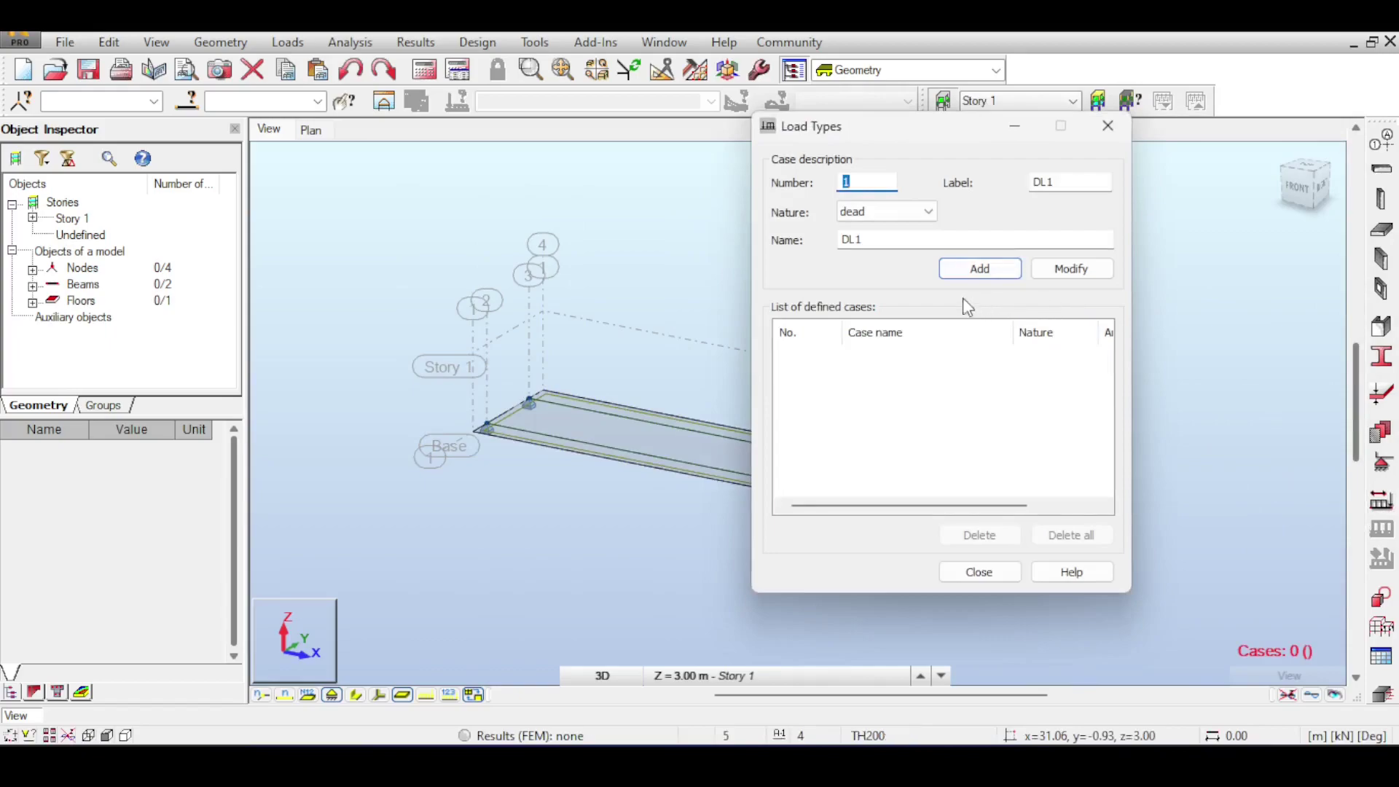
click(980, 268)
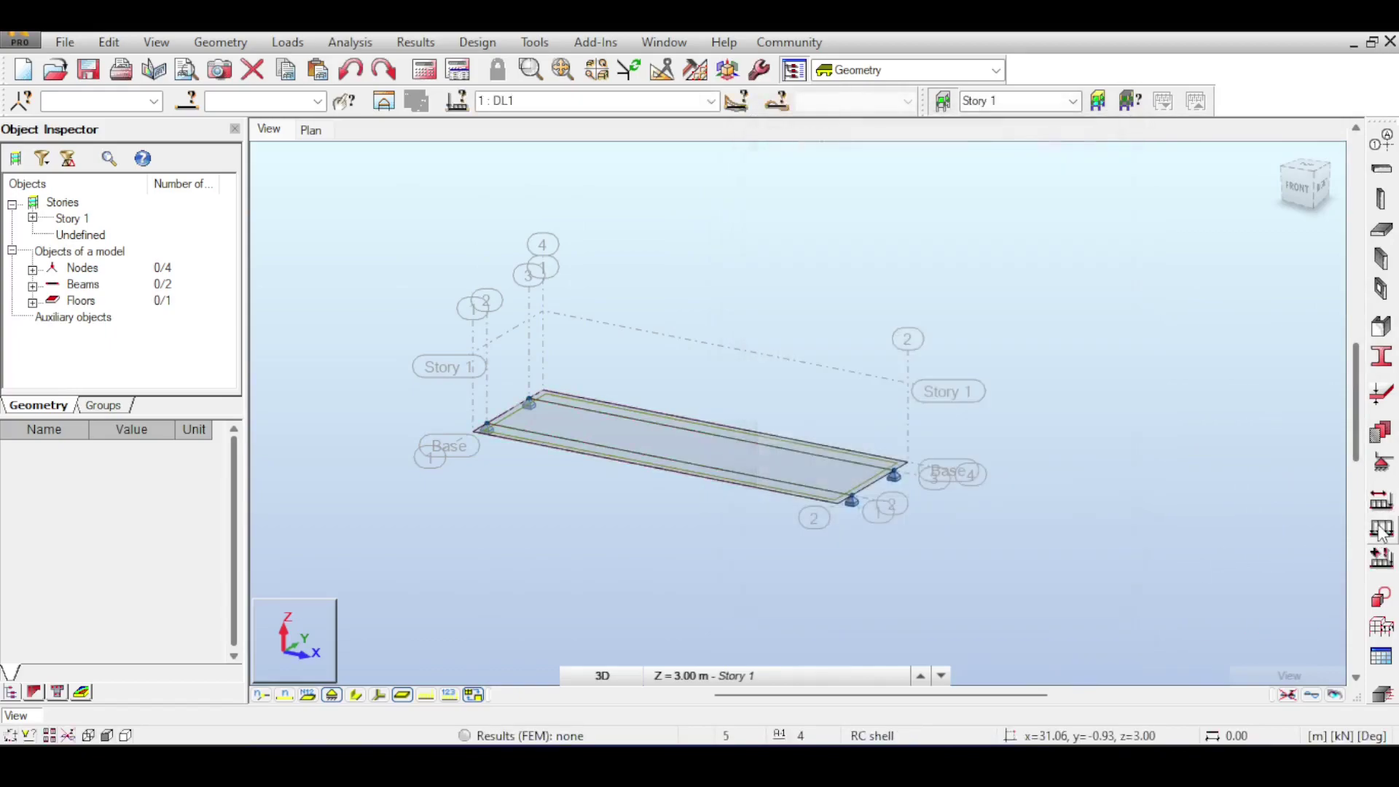
click(1383, 530)
click(1305, 235)
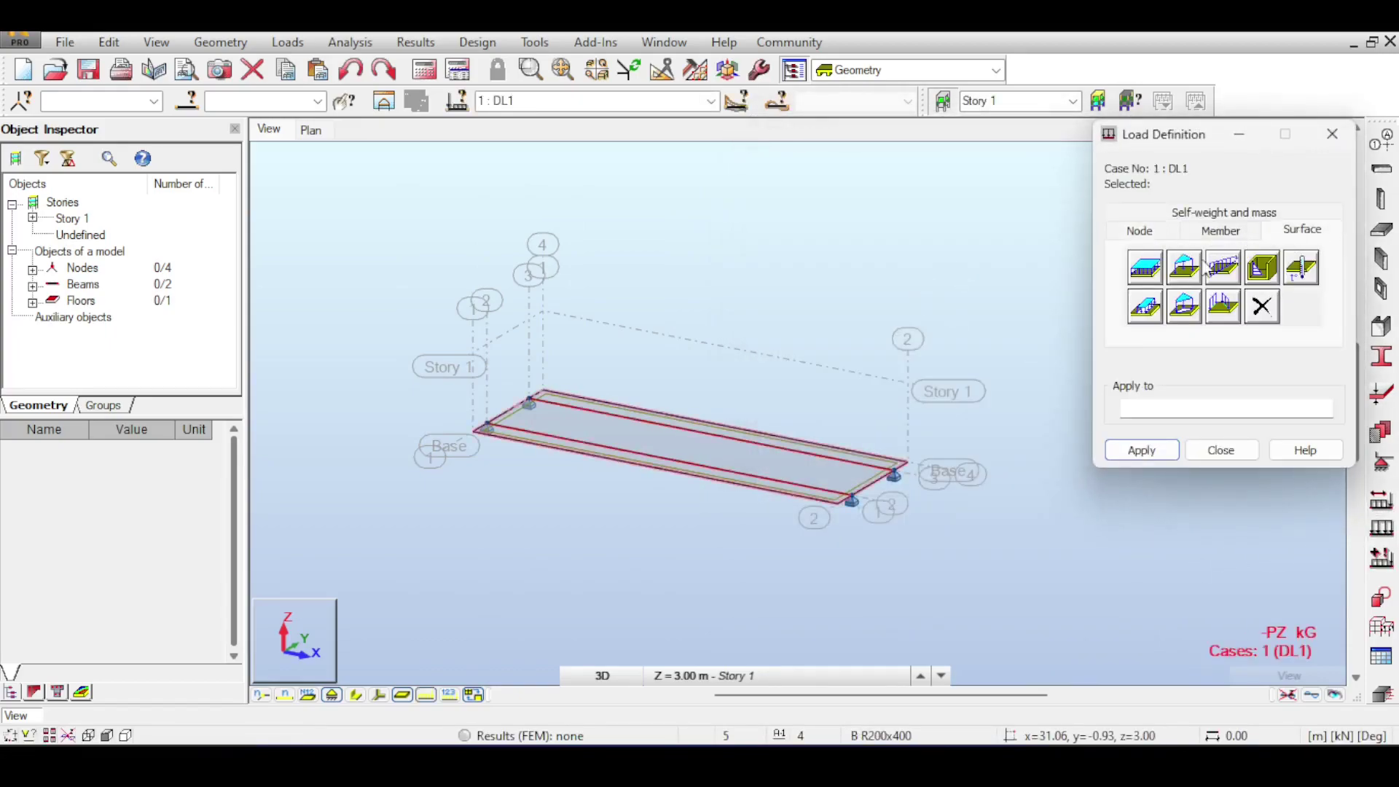
click(1145, 284)
click(1225, 396)
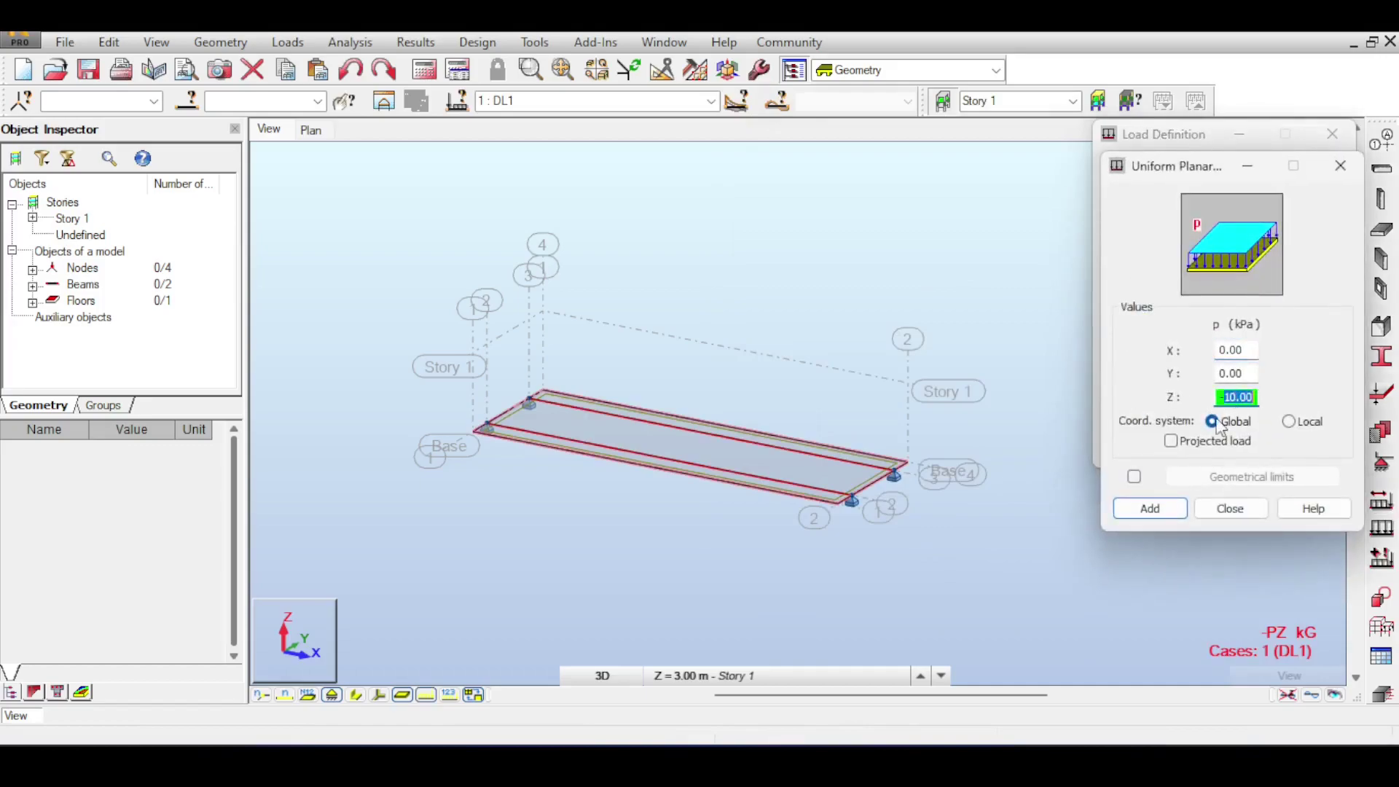
click(1150, 508)
click(882, 462)
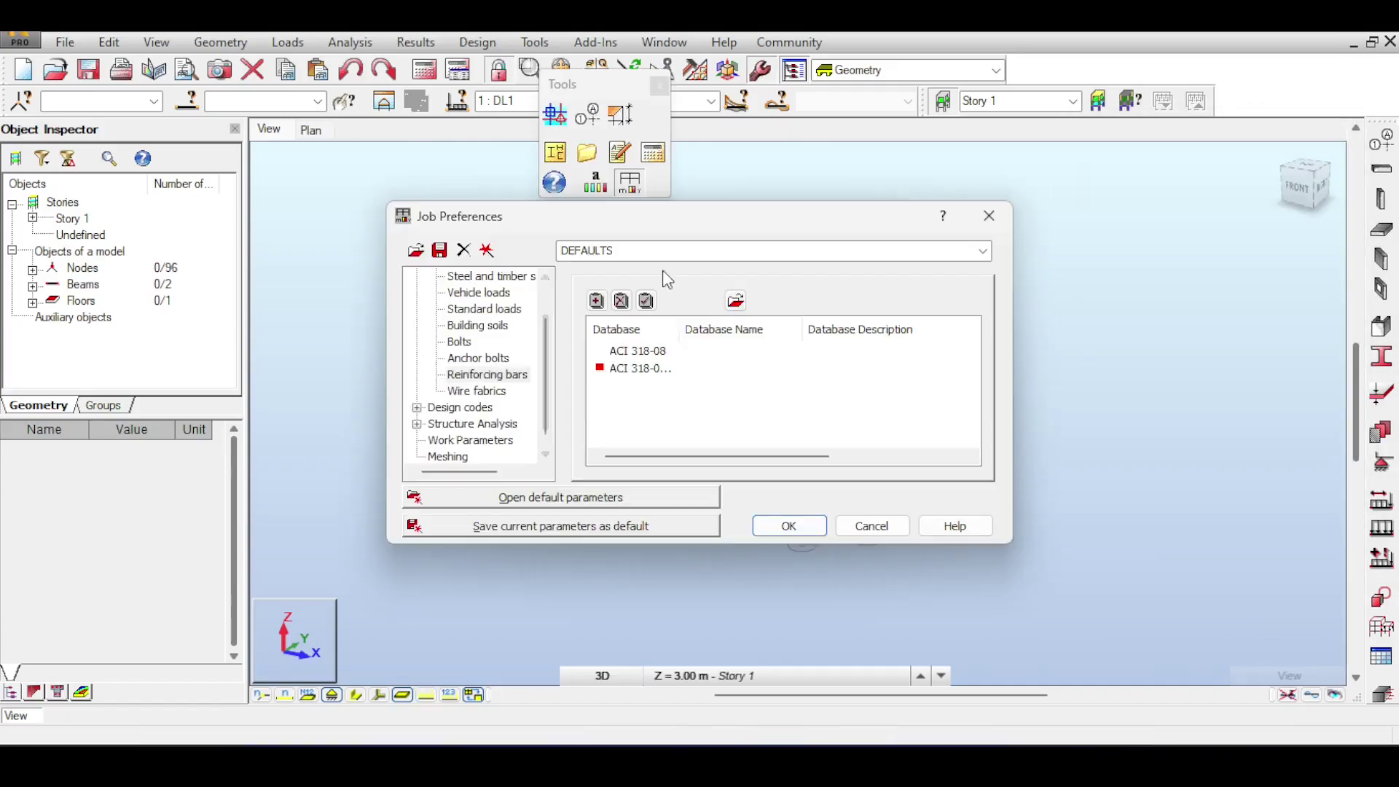
Step: Change the default meshing parameter set for all panels in the job preferences
drag(438, 219, 641, 213)
scroll(760, 414, down, 1)
click(656, 437)
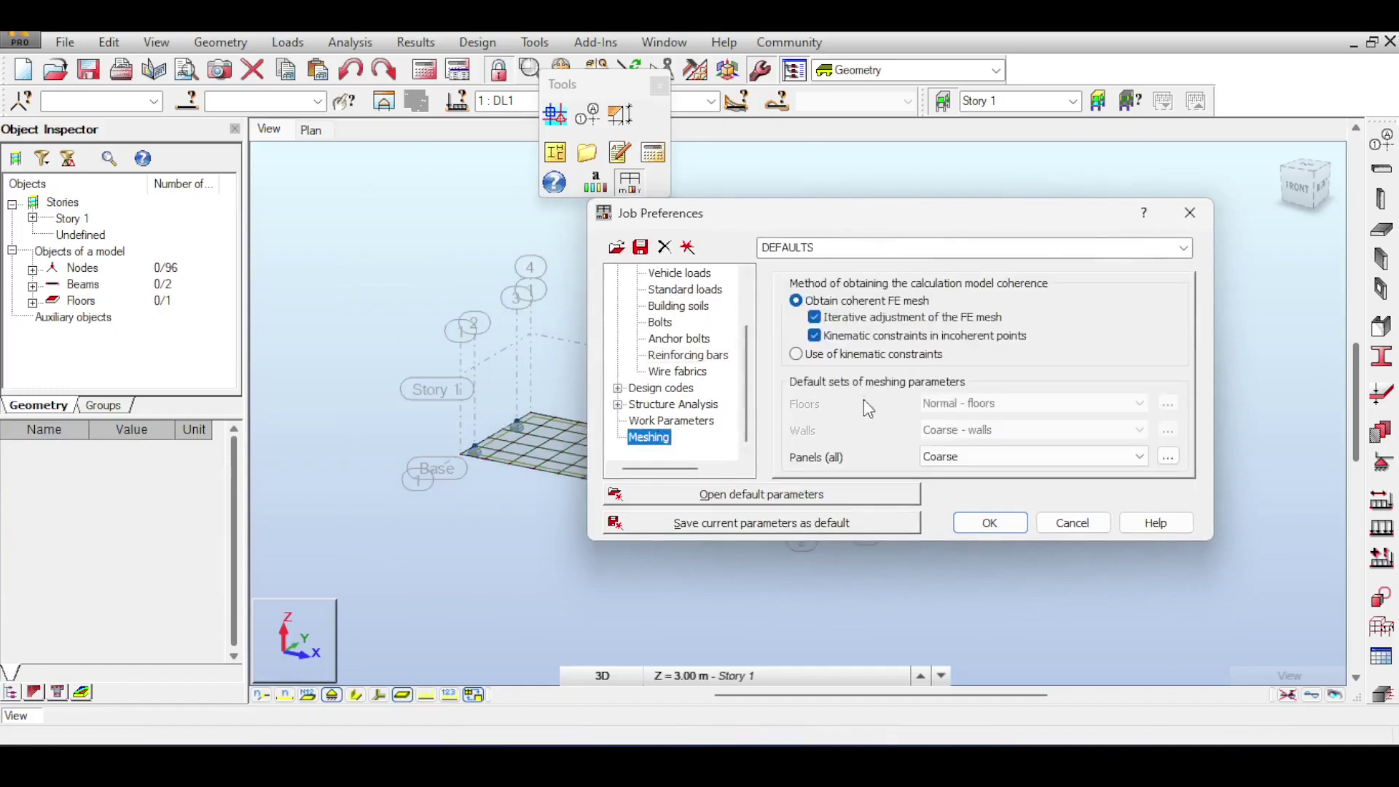
click(947, 457)
click(957, 503)
click(985, 522)
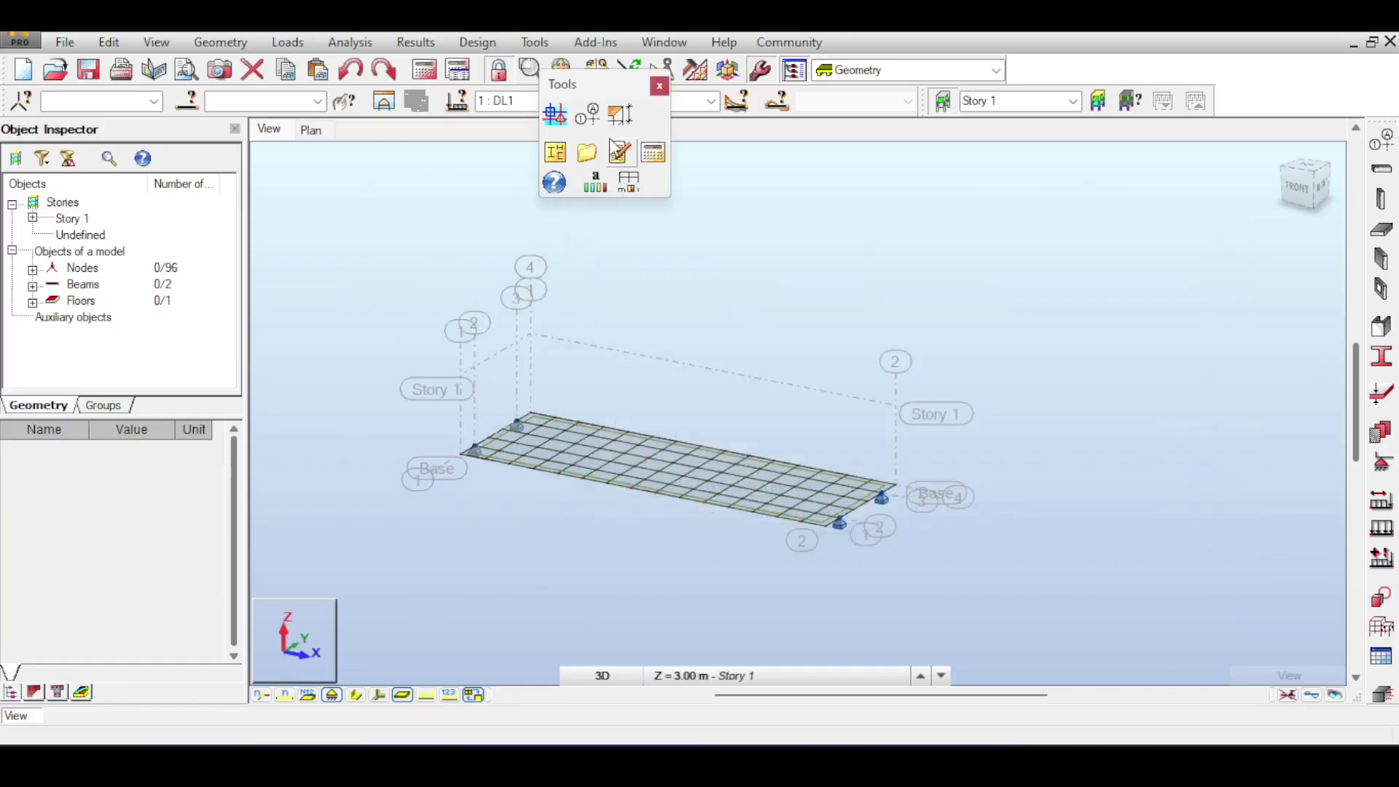
click(661, 86)
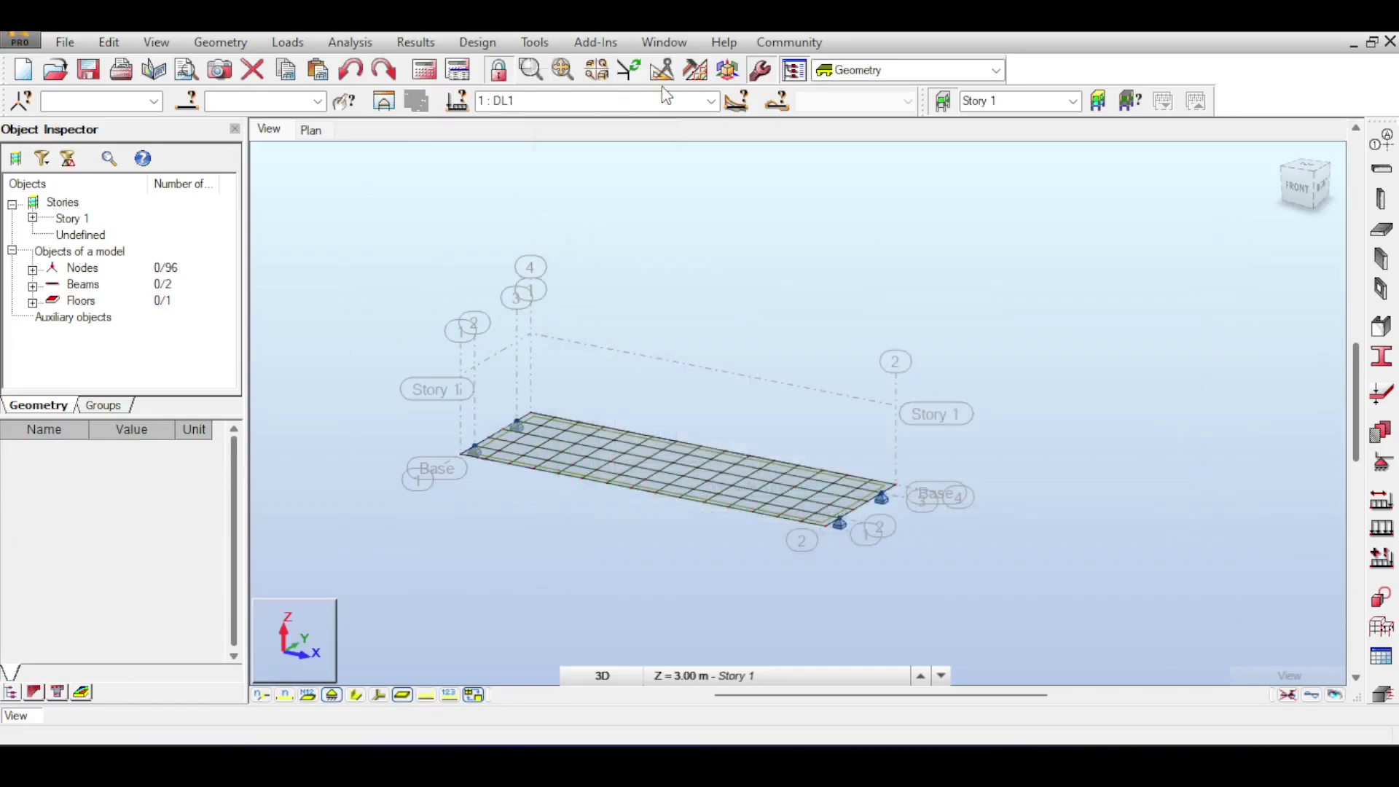
Step: Run the static analysis of the slab and beam structure
click(425, 69)
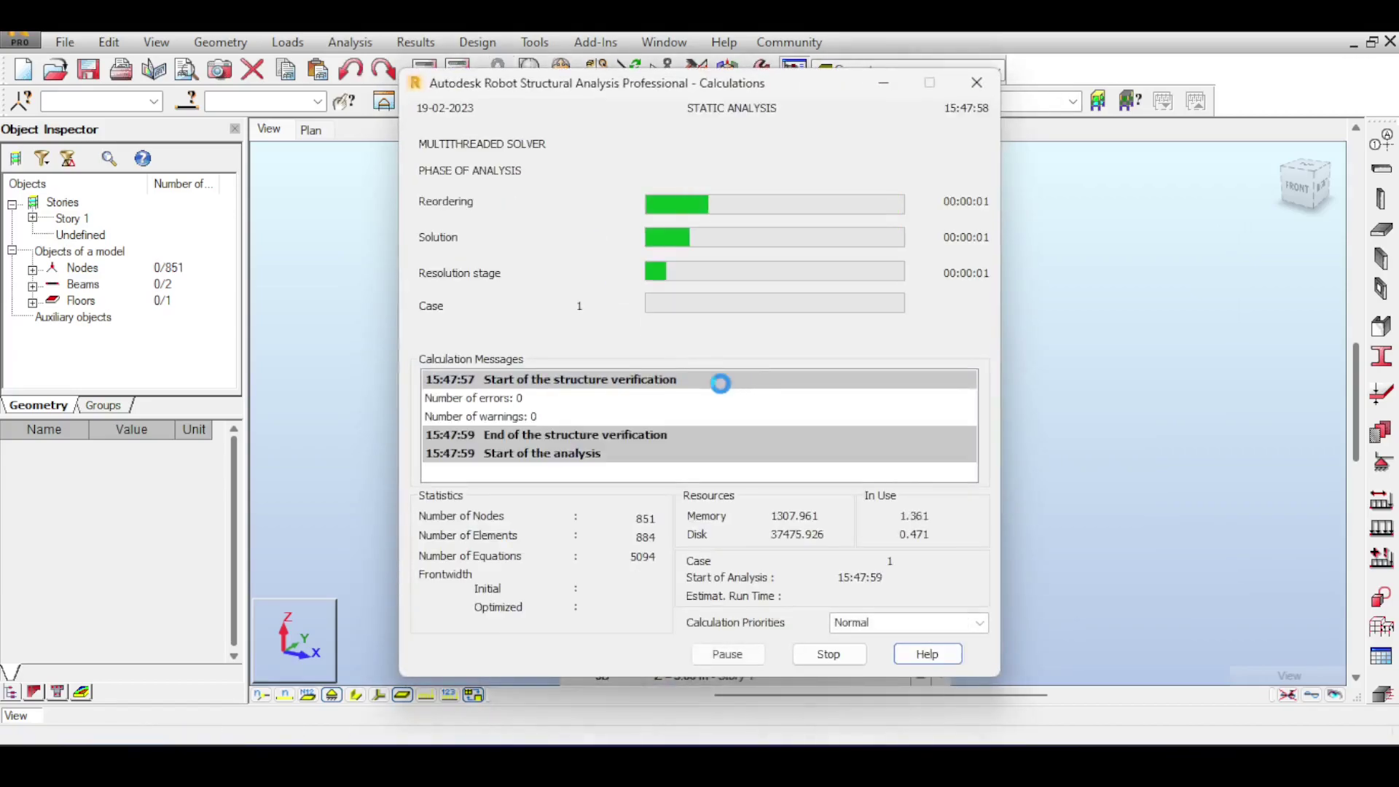
middle_drag(911, 341, 900, 350)
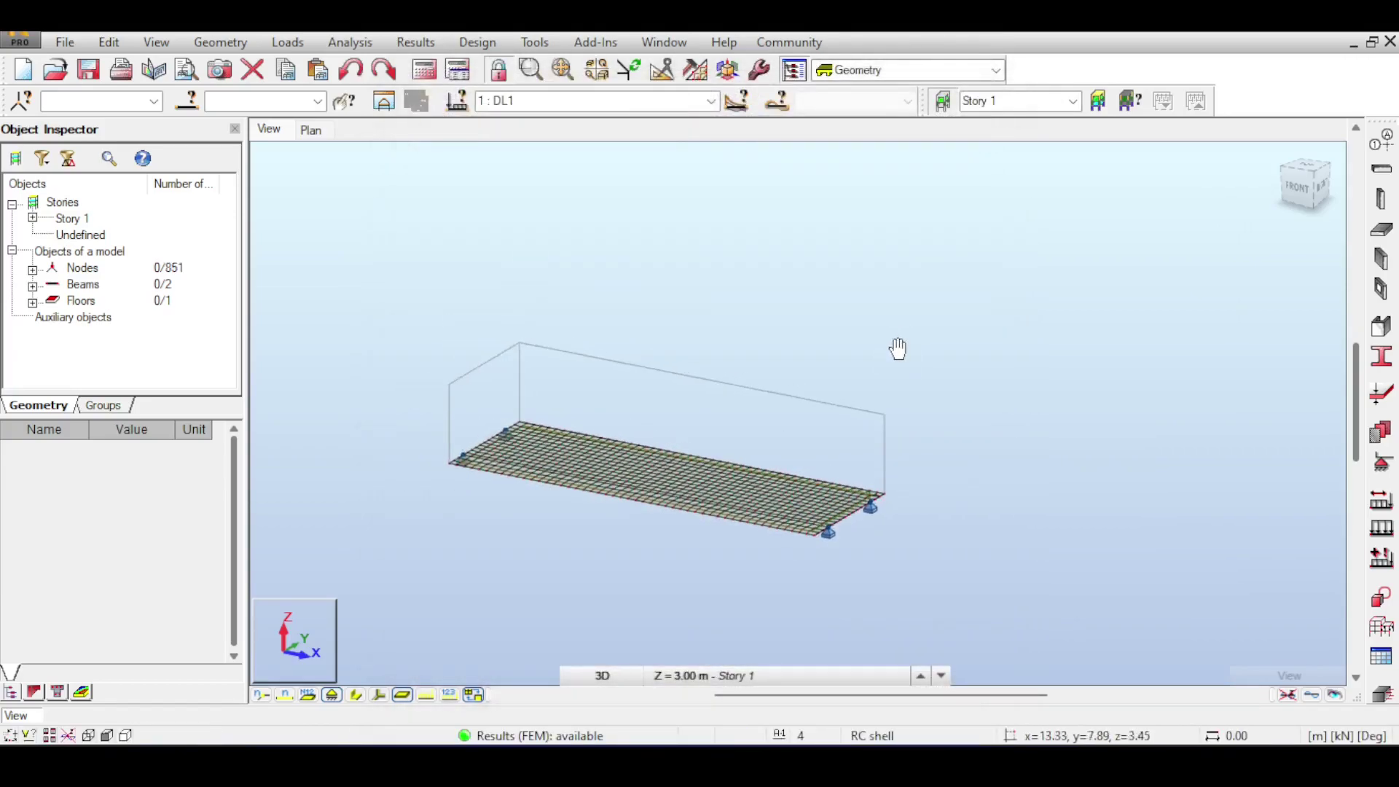
click(418, 102)
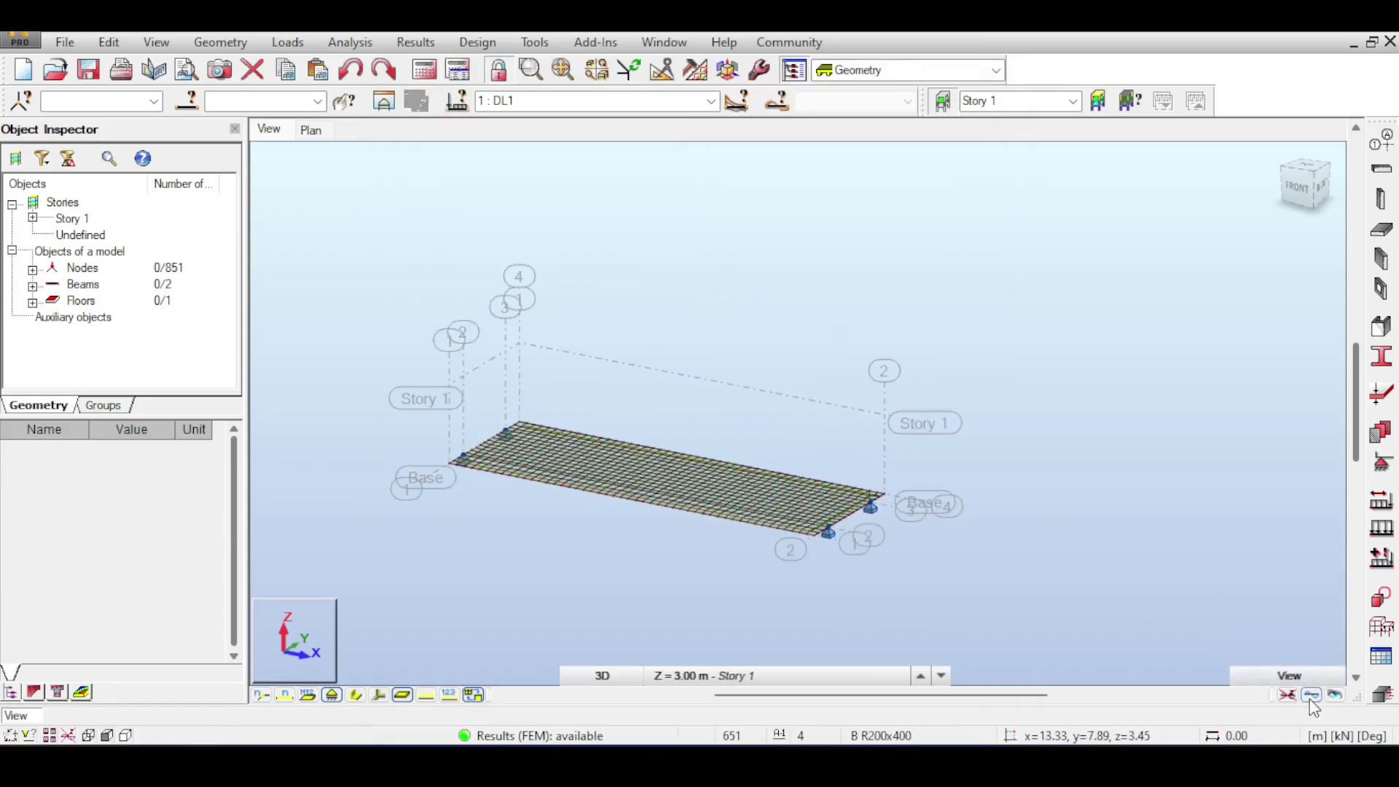
Step: Check the deformed shape of the slab under DL1, and return to the undeformed display
middle_drag(910, 403, 890, 356)
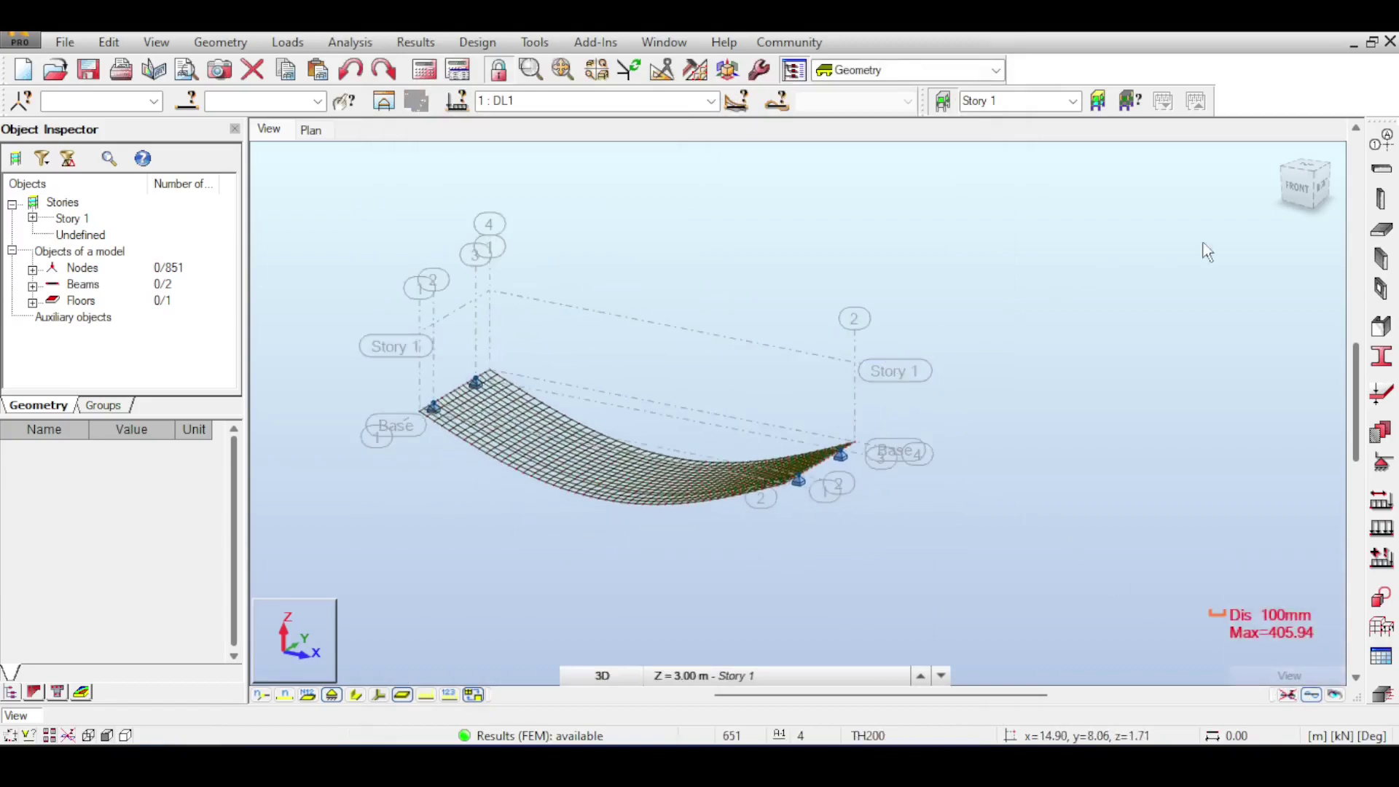
mouse_move(1333, 216)
drag(1319, 187, 1318, 197)
click(1289, 696)
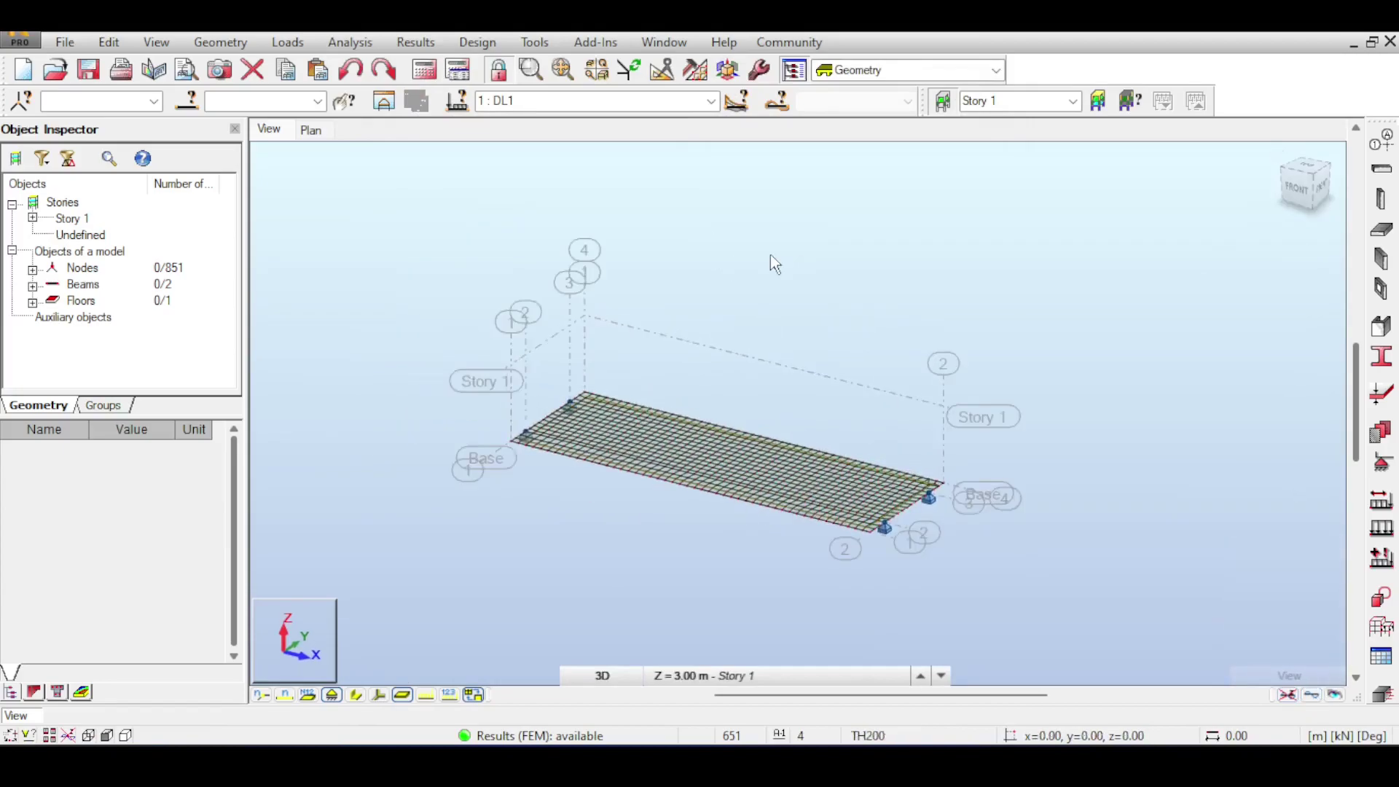
Step: Display the My Moment diagram on the two beams for load case DL1 and examine it along the span
click(355, 43)
mouse_move(415, 42)
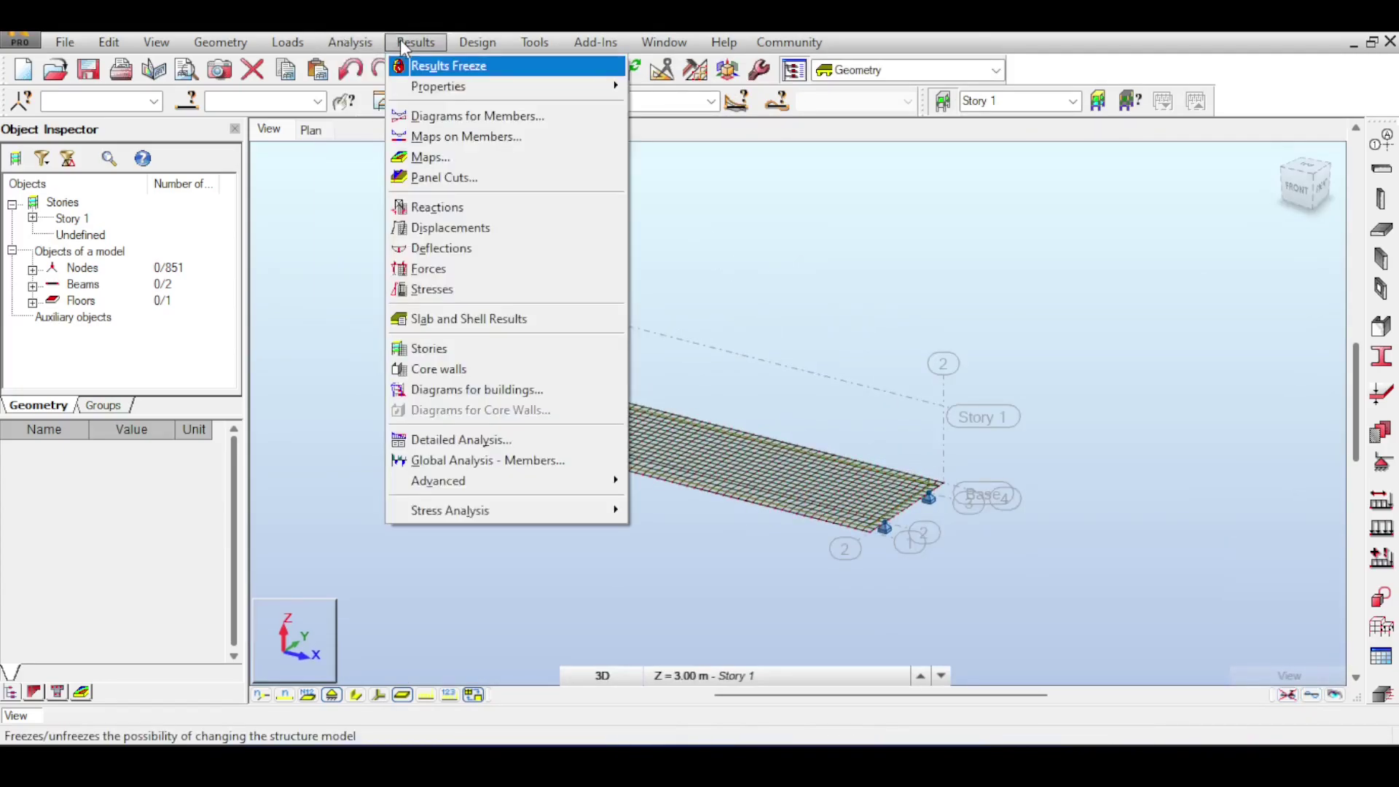
click(435, 120)
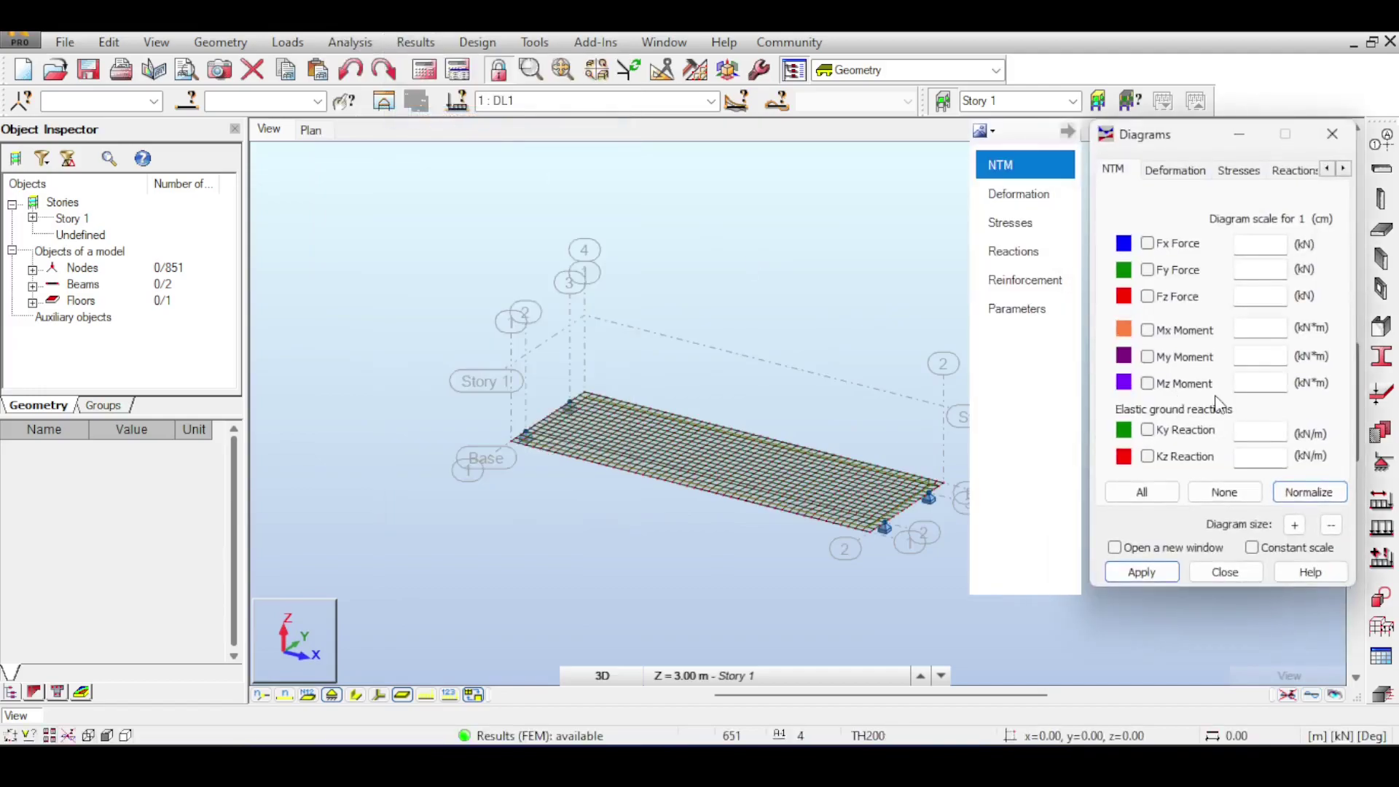
click(1175, 357)
click(1148, 580)
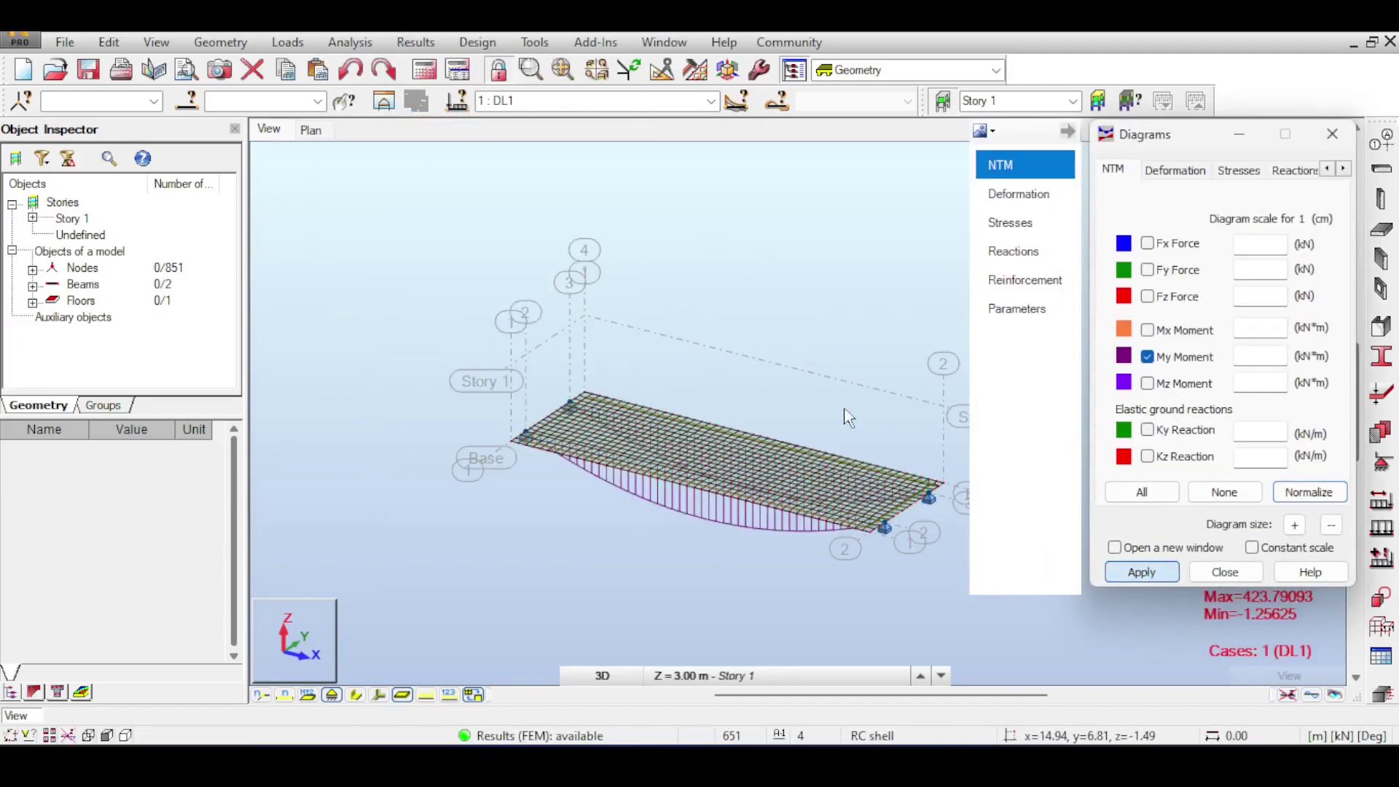
drag(1149, 150, 1188, 281)
click(1307, 183)
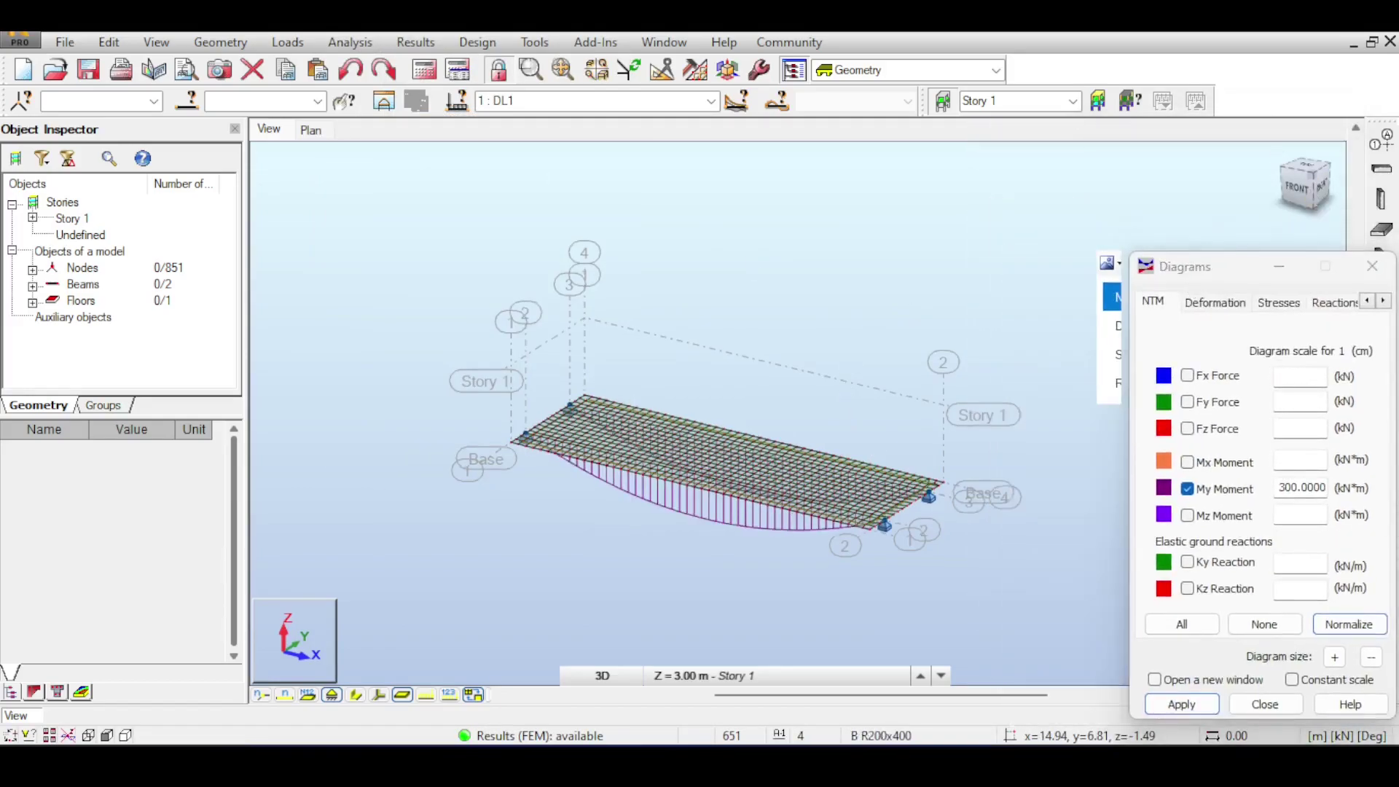
shift+middle_drag(729, 466, 685, 484)
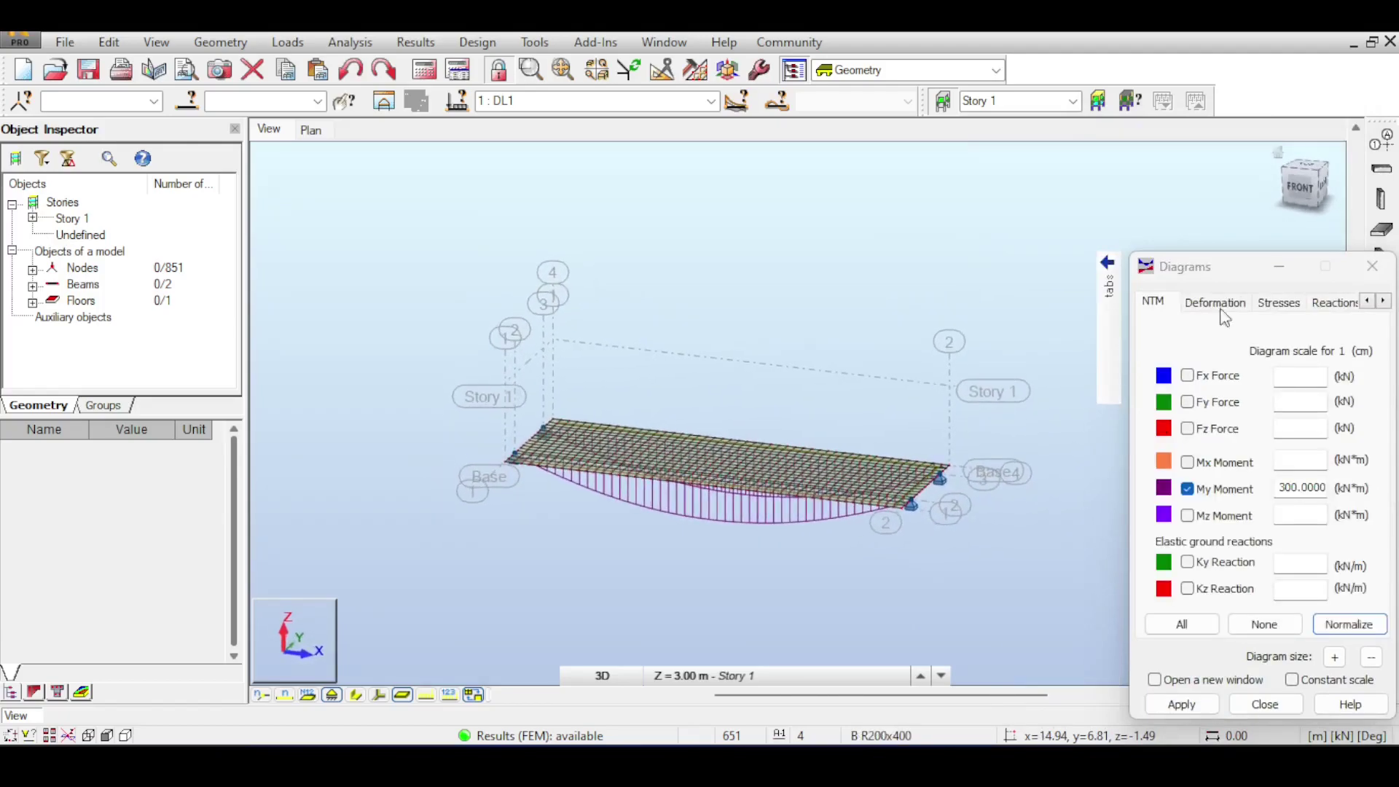
scroll(884, 538, up, 2)
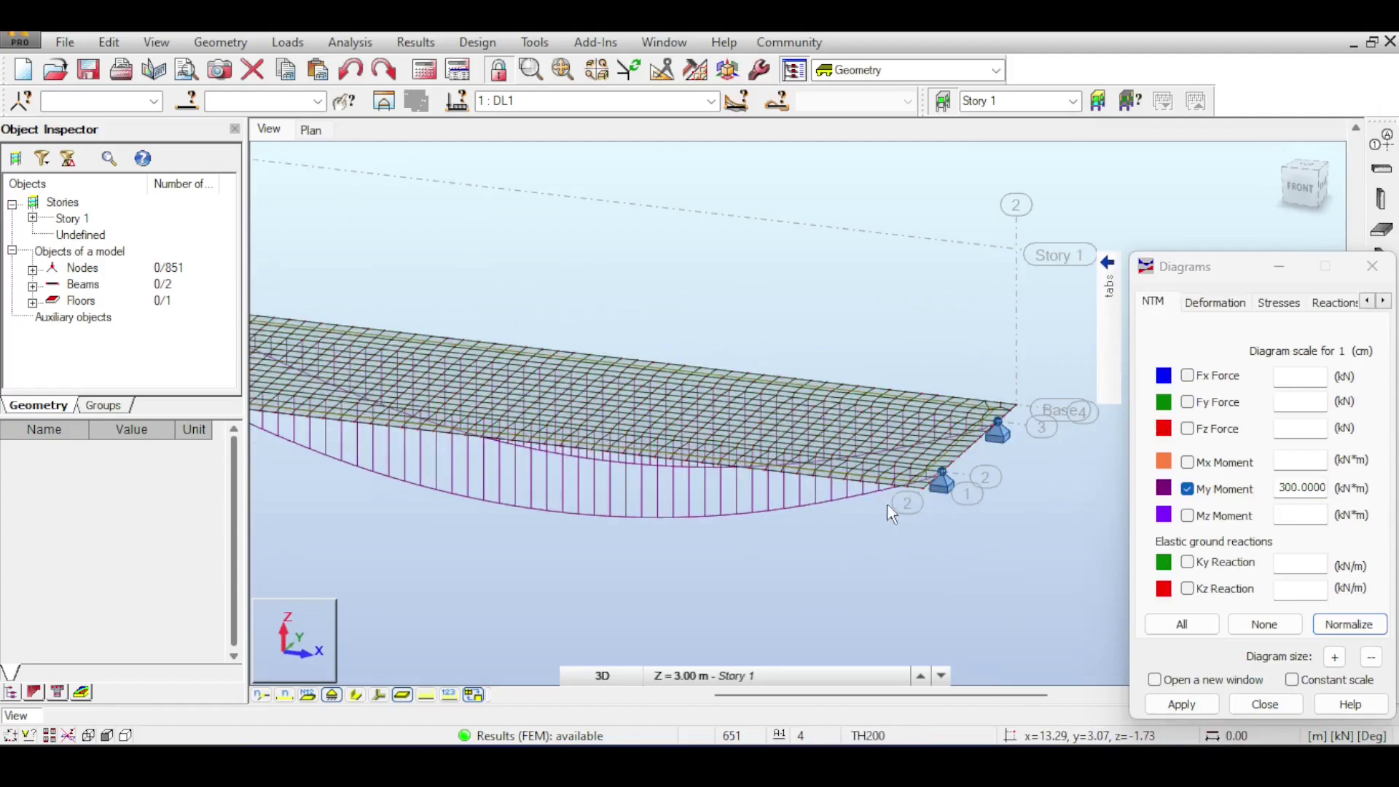
scroll(890, 504, down, 1)
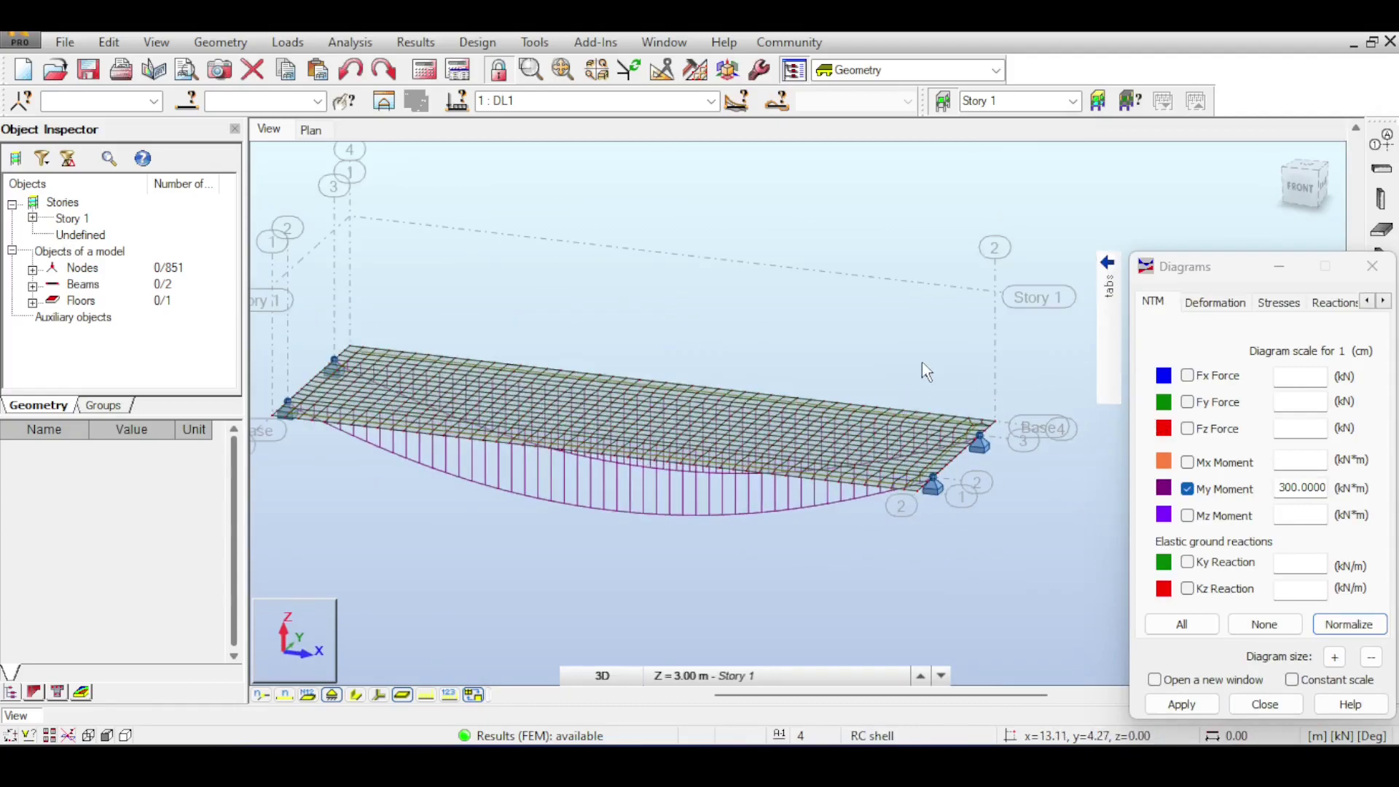
Step: Show the beam moment diagrams with value labels, differentiated positive and negative values, and filled shading
click(1107, 262)
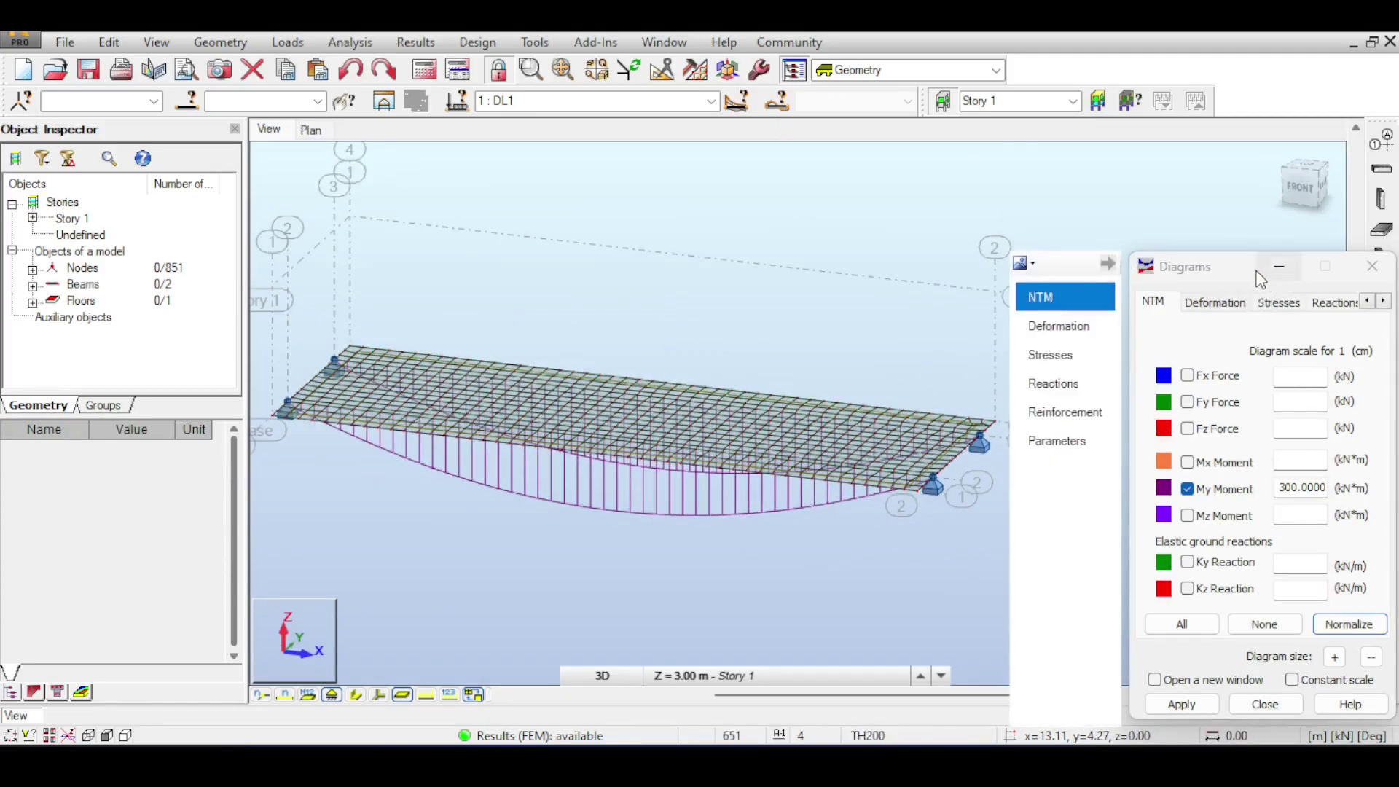
drag(1246, 270, 1207, 263)
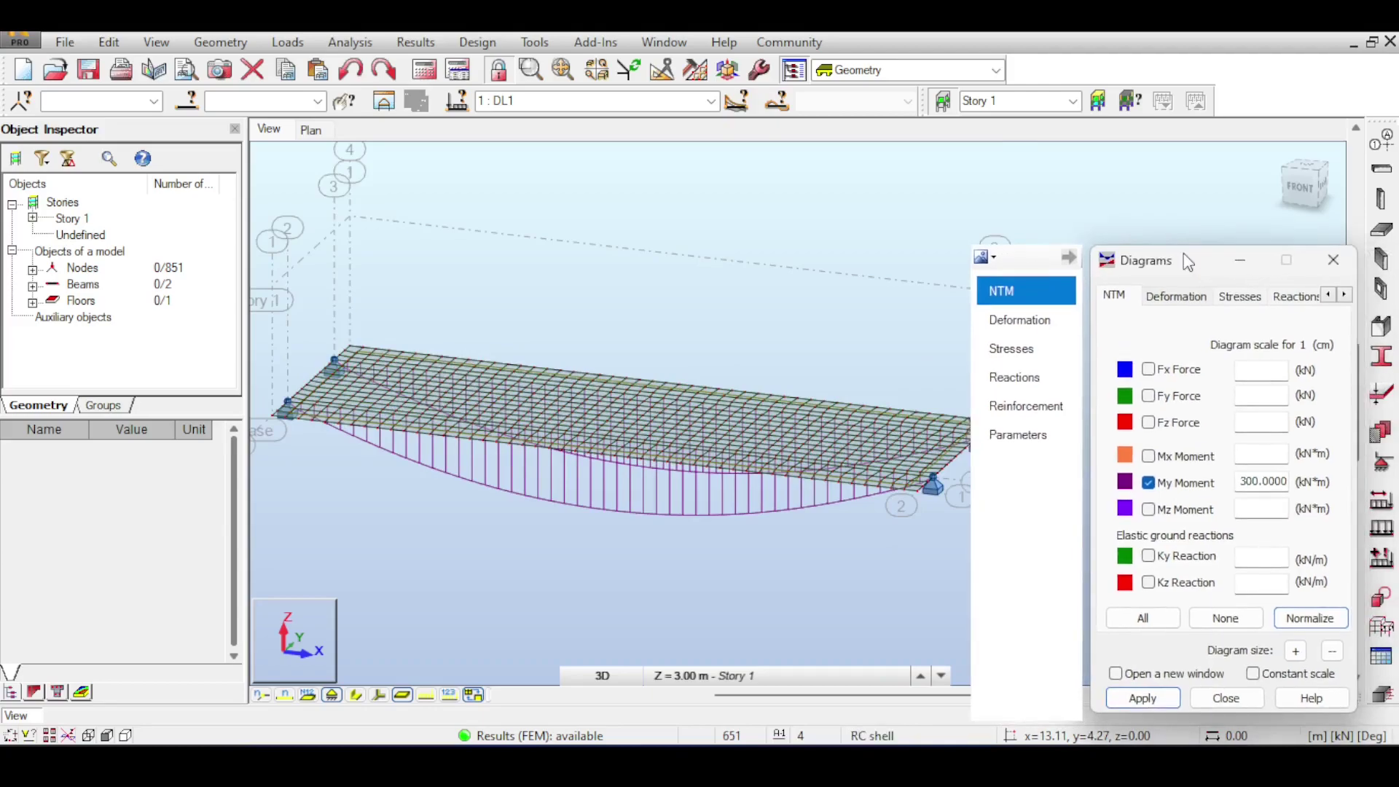
click(1020, 322)
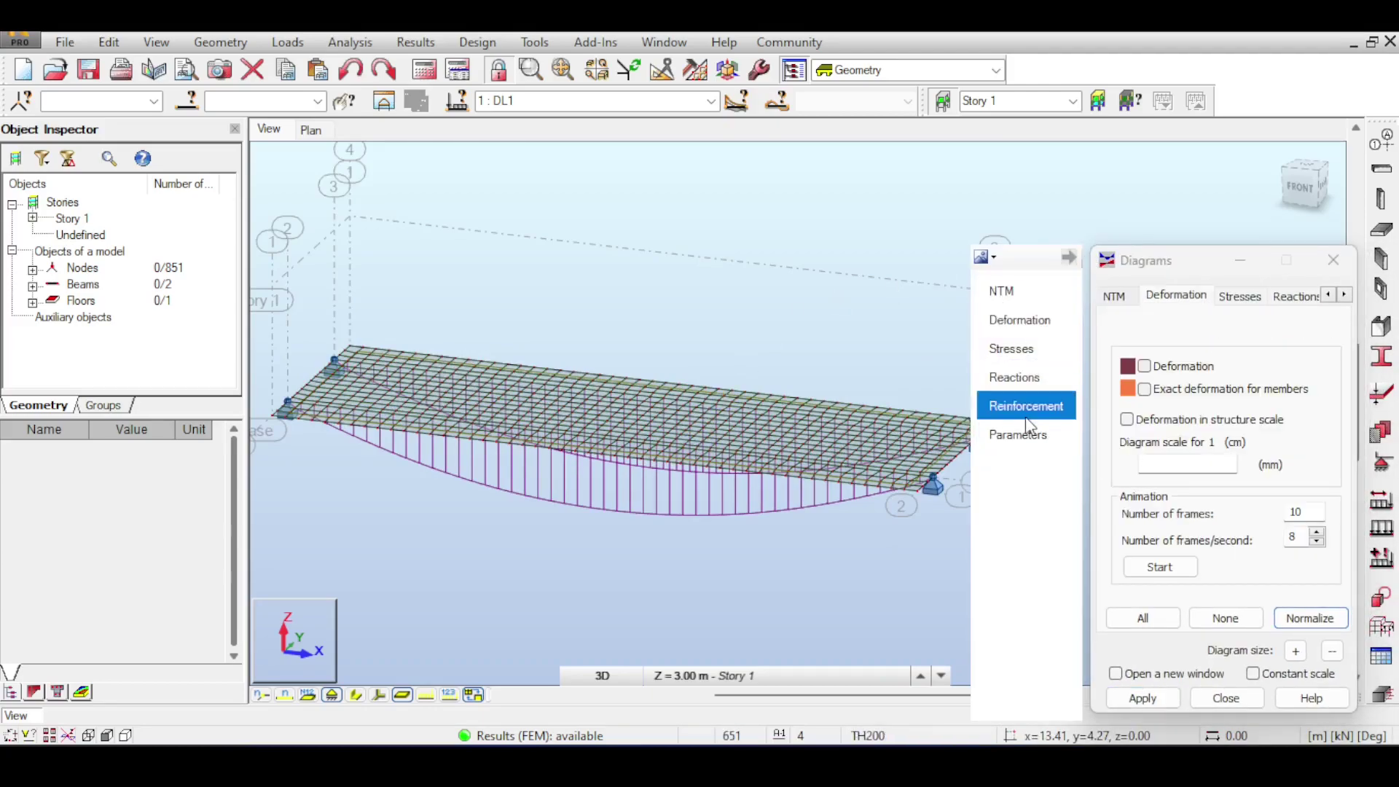
click(1052, 431)
click(1204, 391)
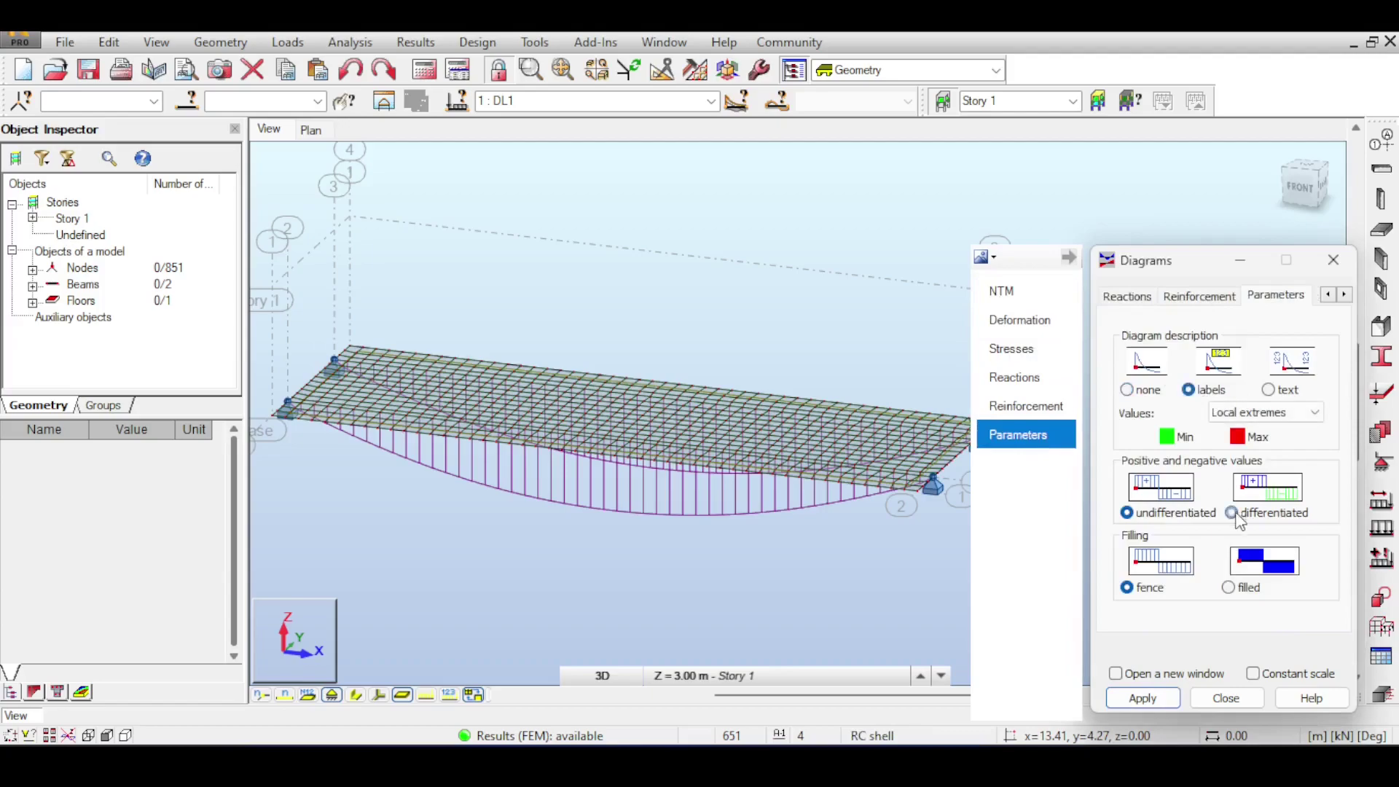
click(1232, 513)
click(1239, 589)
click(1128, 710)
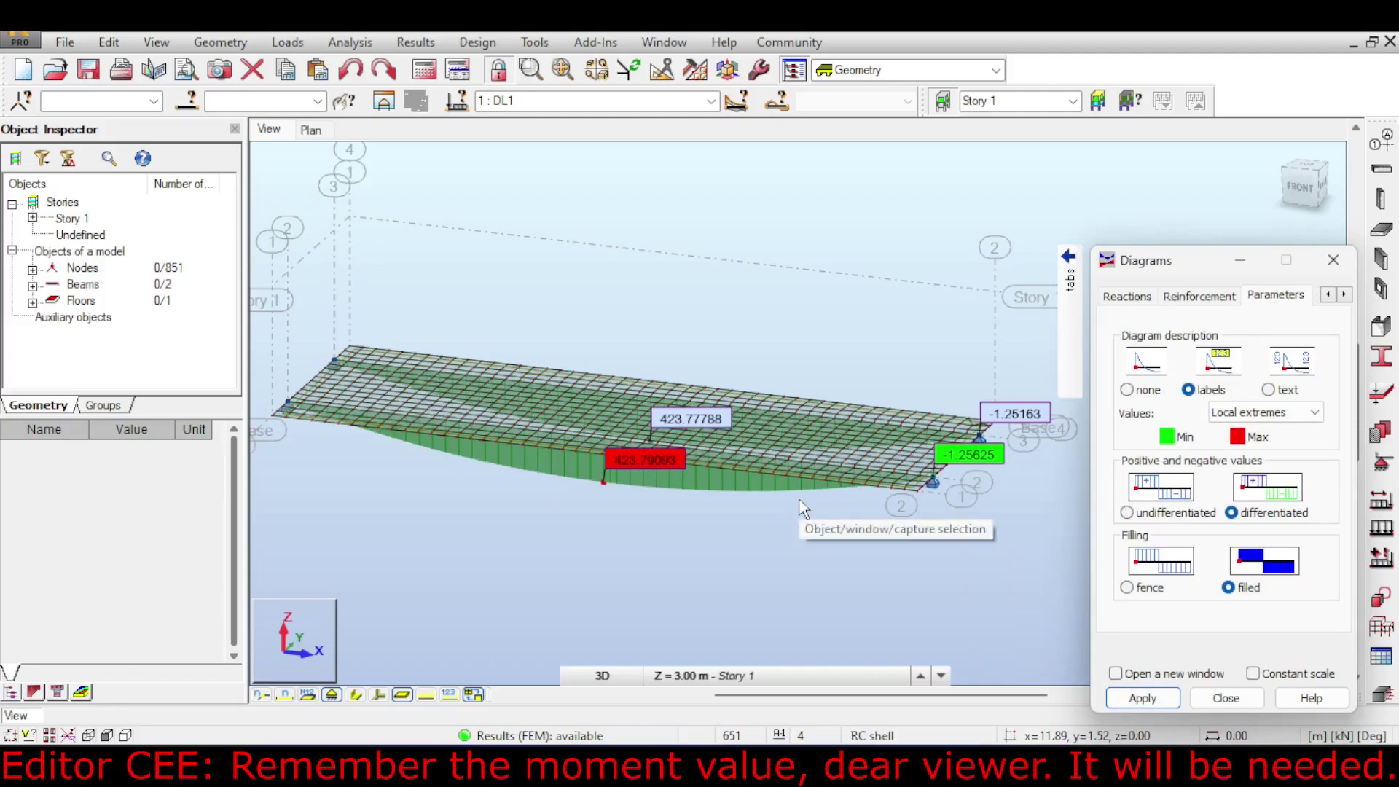
Step: Create panel cut A - A1 parallel to the XZ plane through the point 0.00, 2.50, 0.00
click(229, 47)
mouse_move(287, 42)
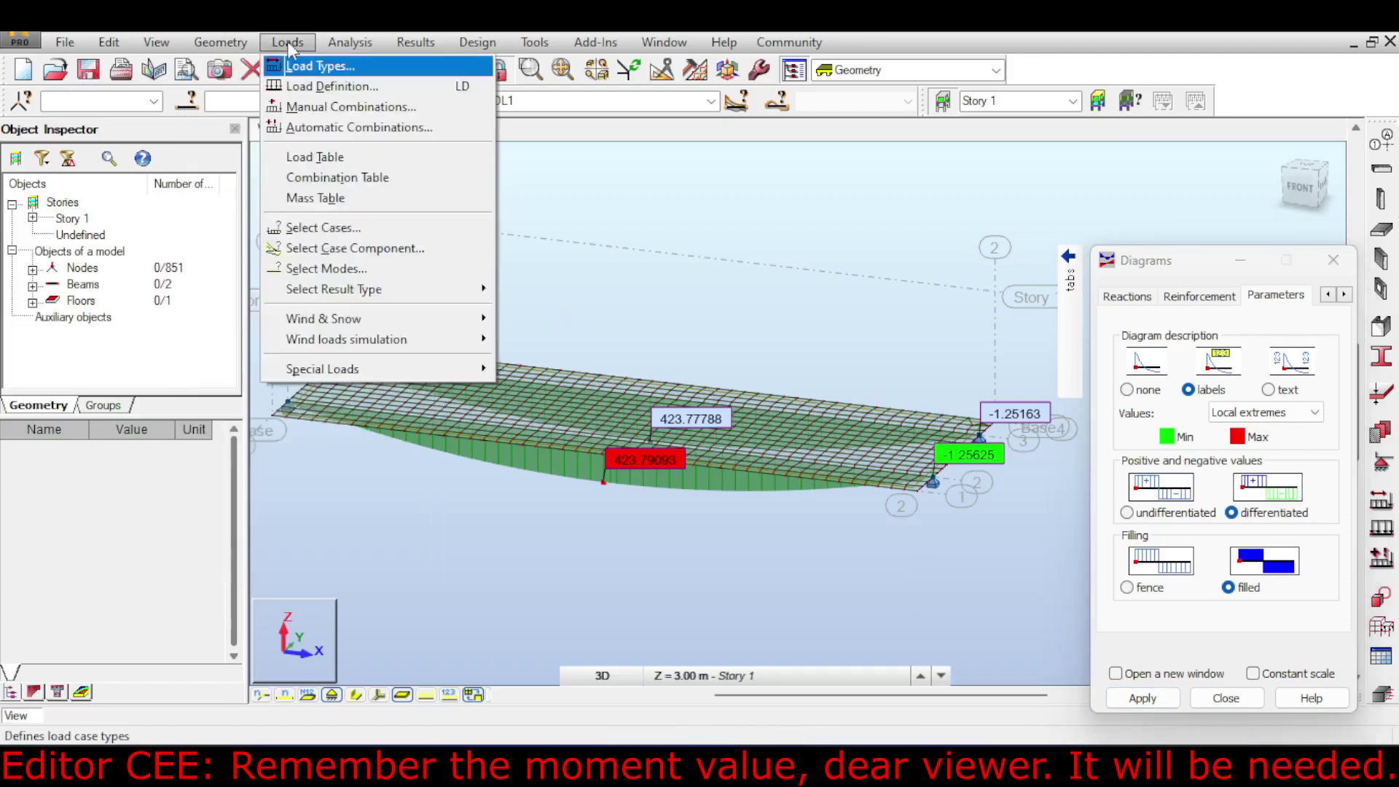
mouse_move(415, 41)
click(423, 178)
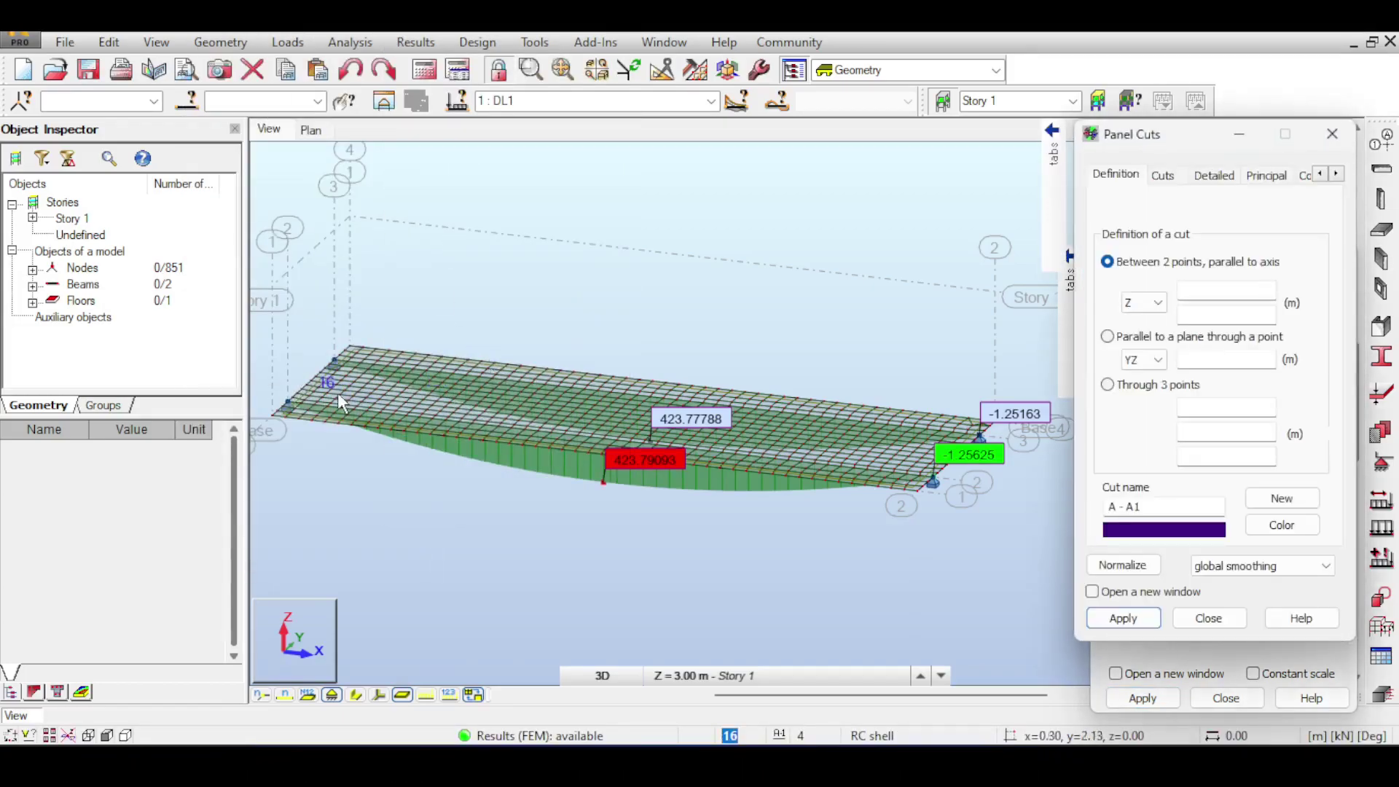
click(1146, 360)
click(1143, 391)
click(1189, 364)
click(309, 386)
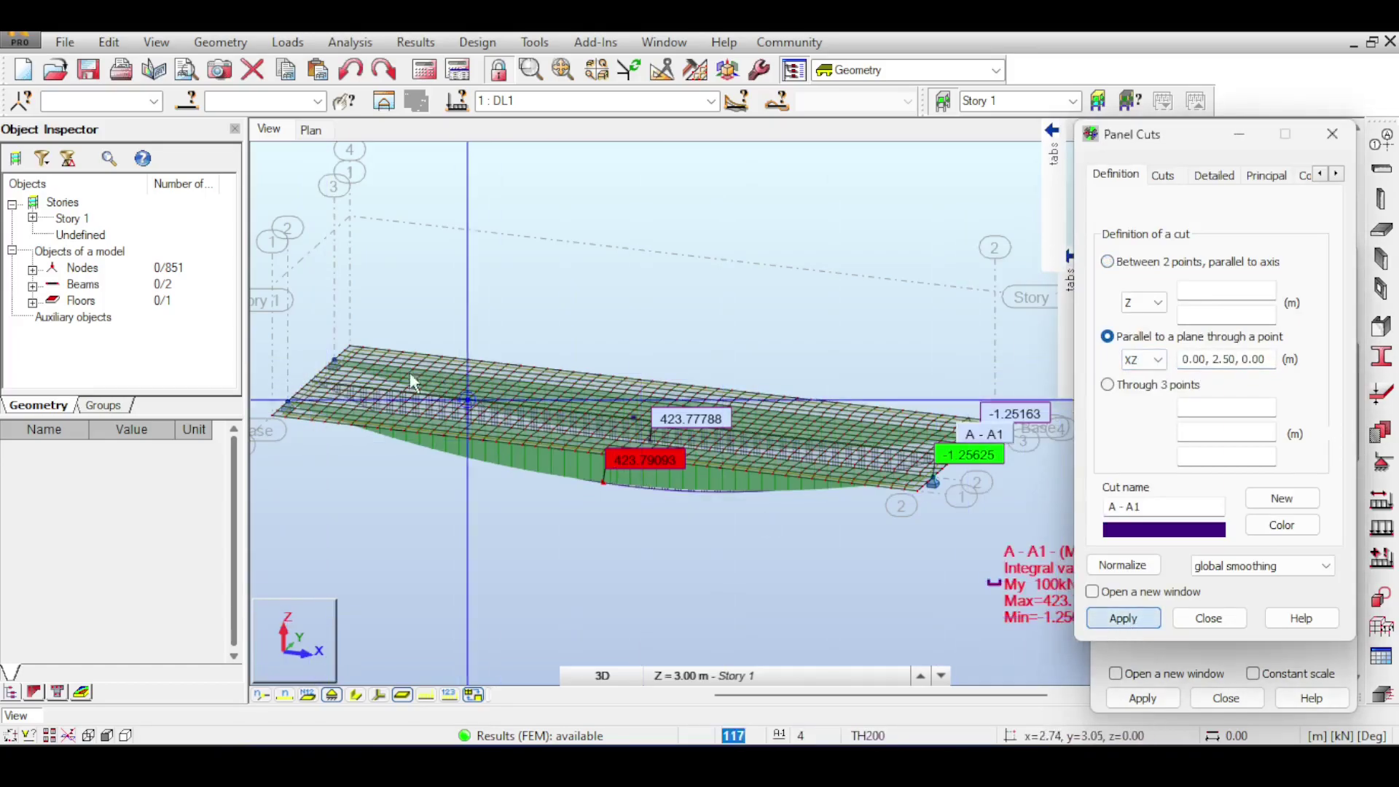
scroll(710, 422, up, 2)
scroll(685, 418, up, 2)
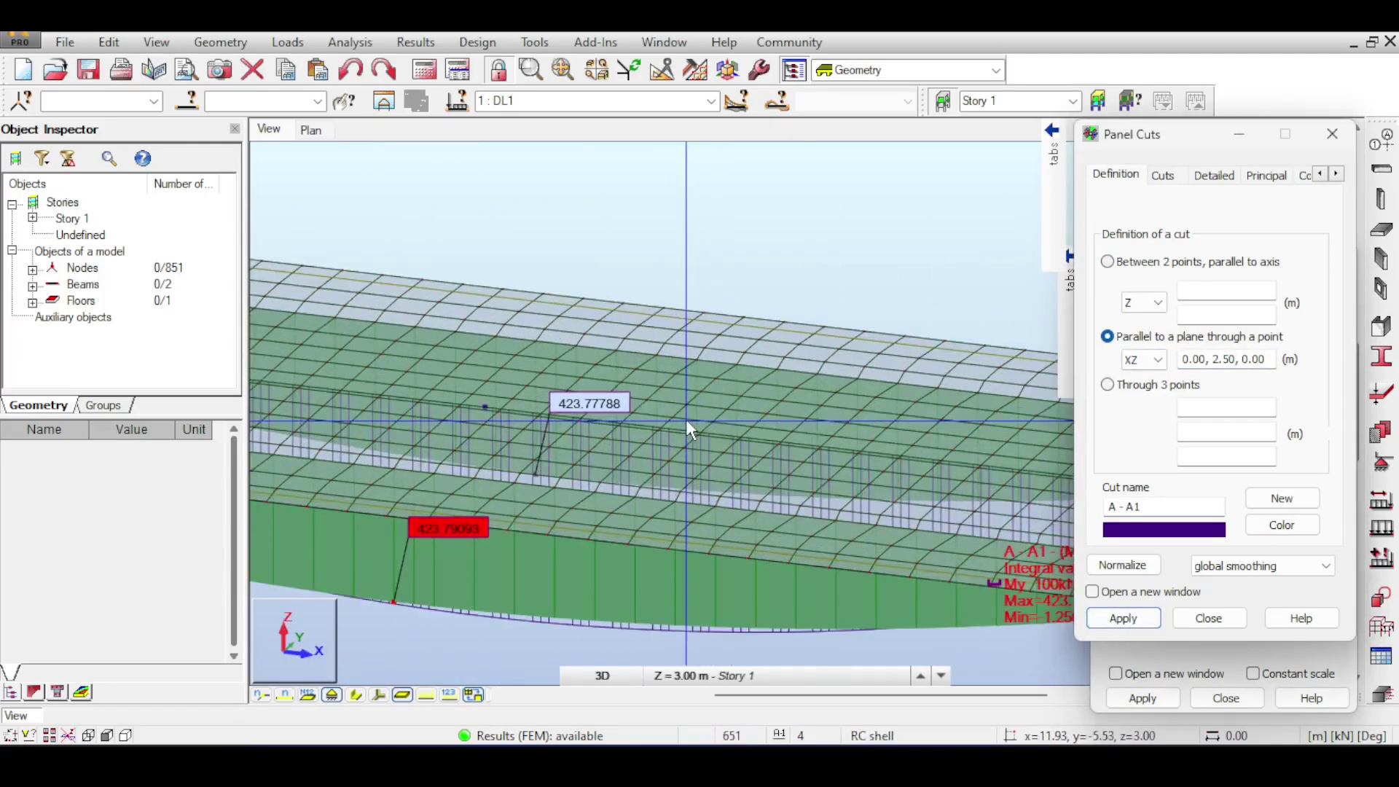
scroll(685, 418, down, 4)
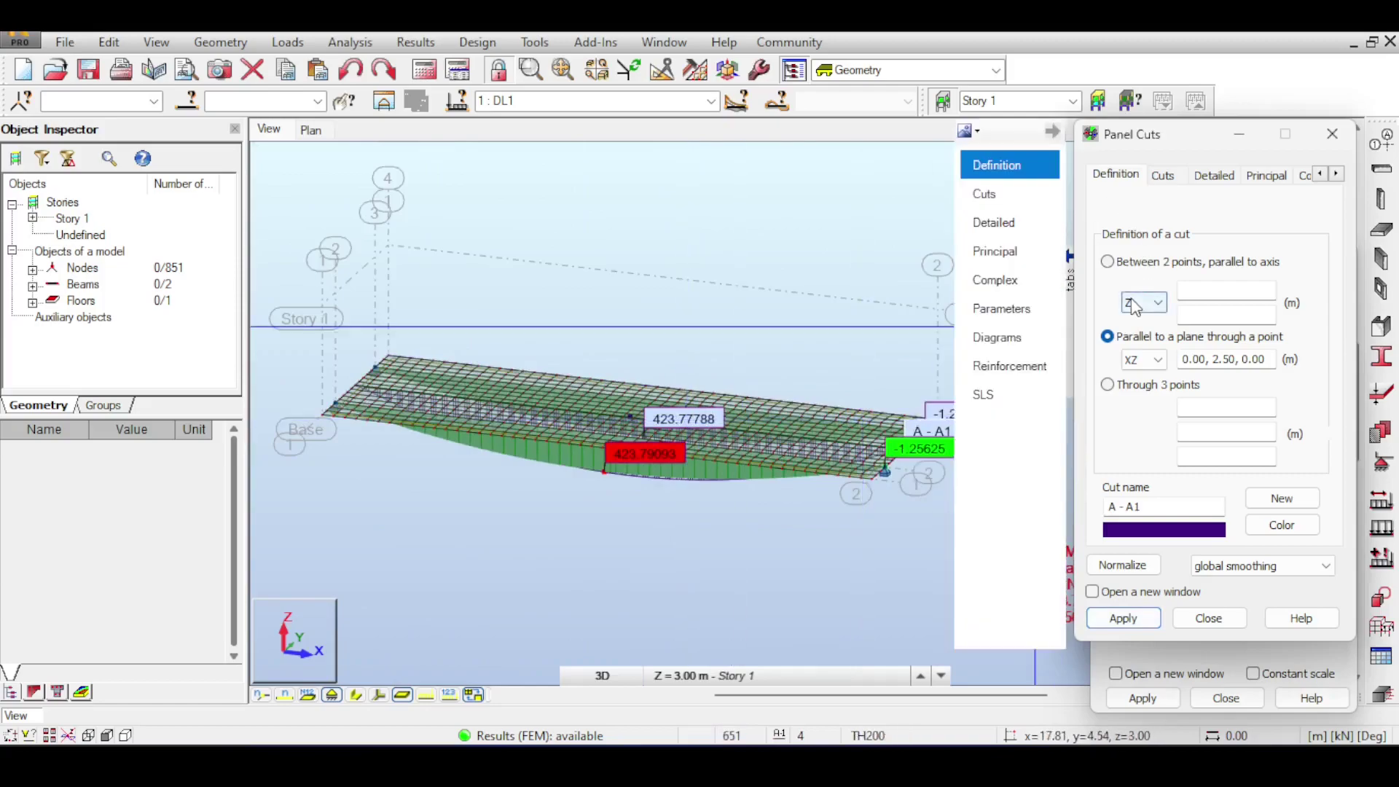
Step: Turn on value labels for the panel cut diagram and compare it with the beam diagrams from the side
click(1166, 176)
click(1185, 295)
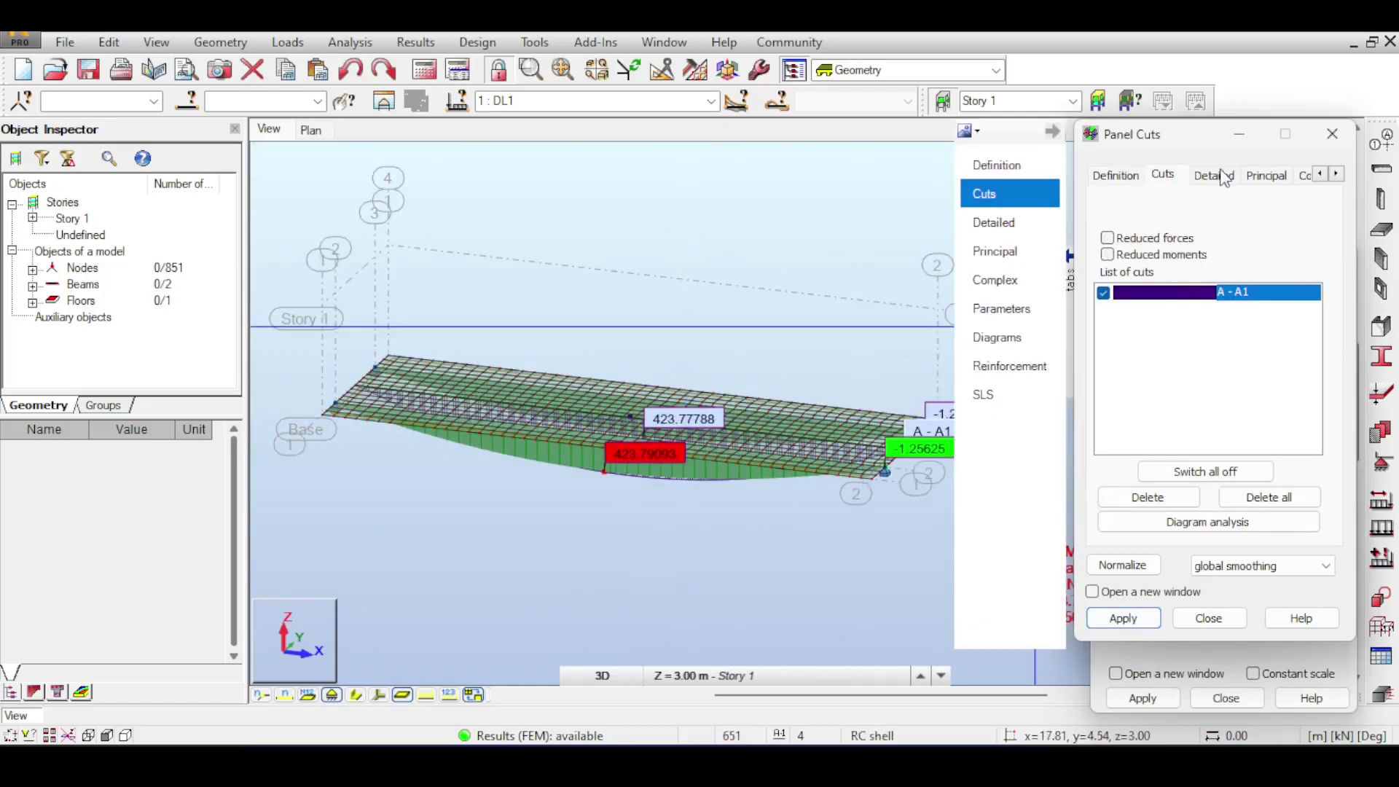
click(1224, 176)
click(1017, 337)
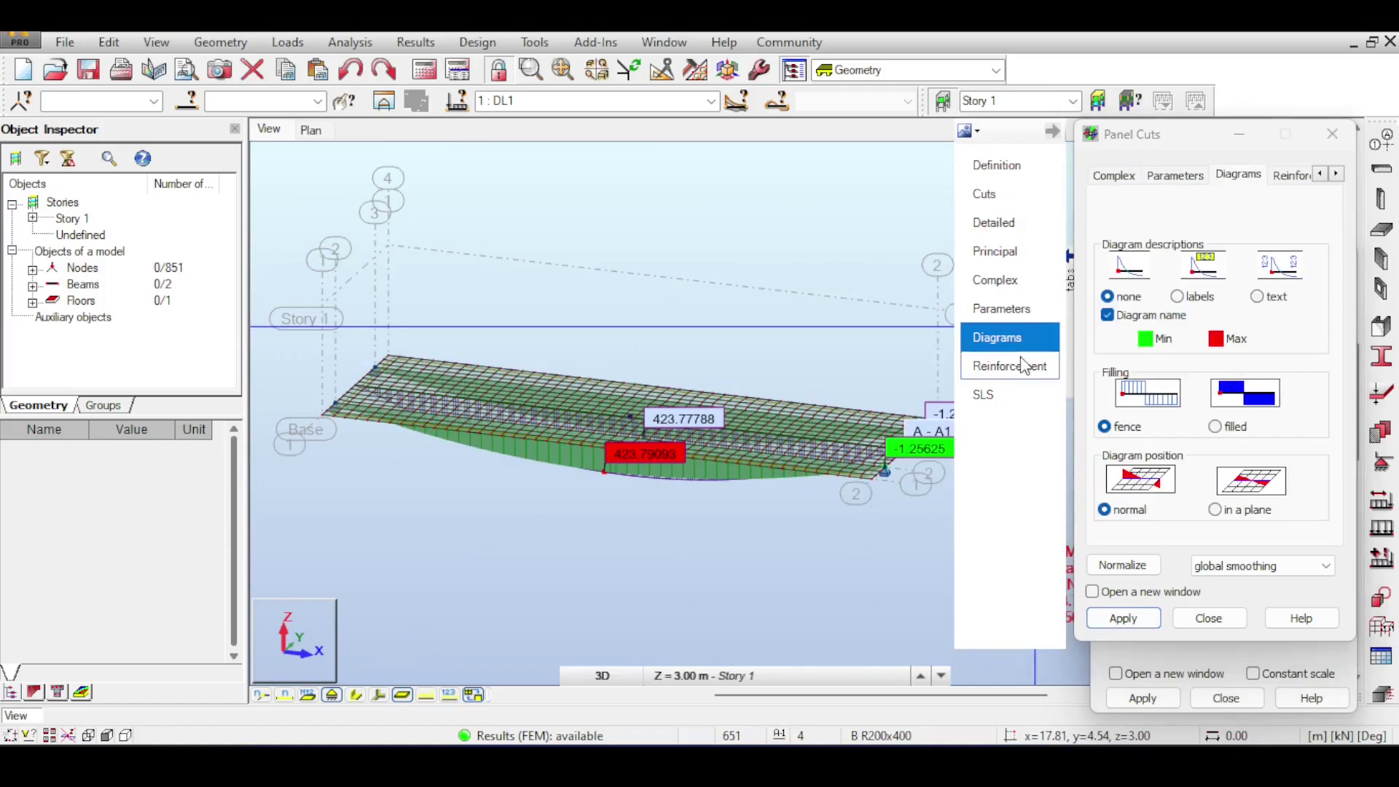
click(1177, 296)
click(1123, 618)
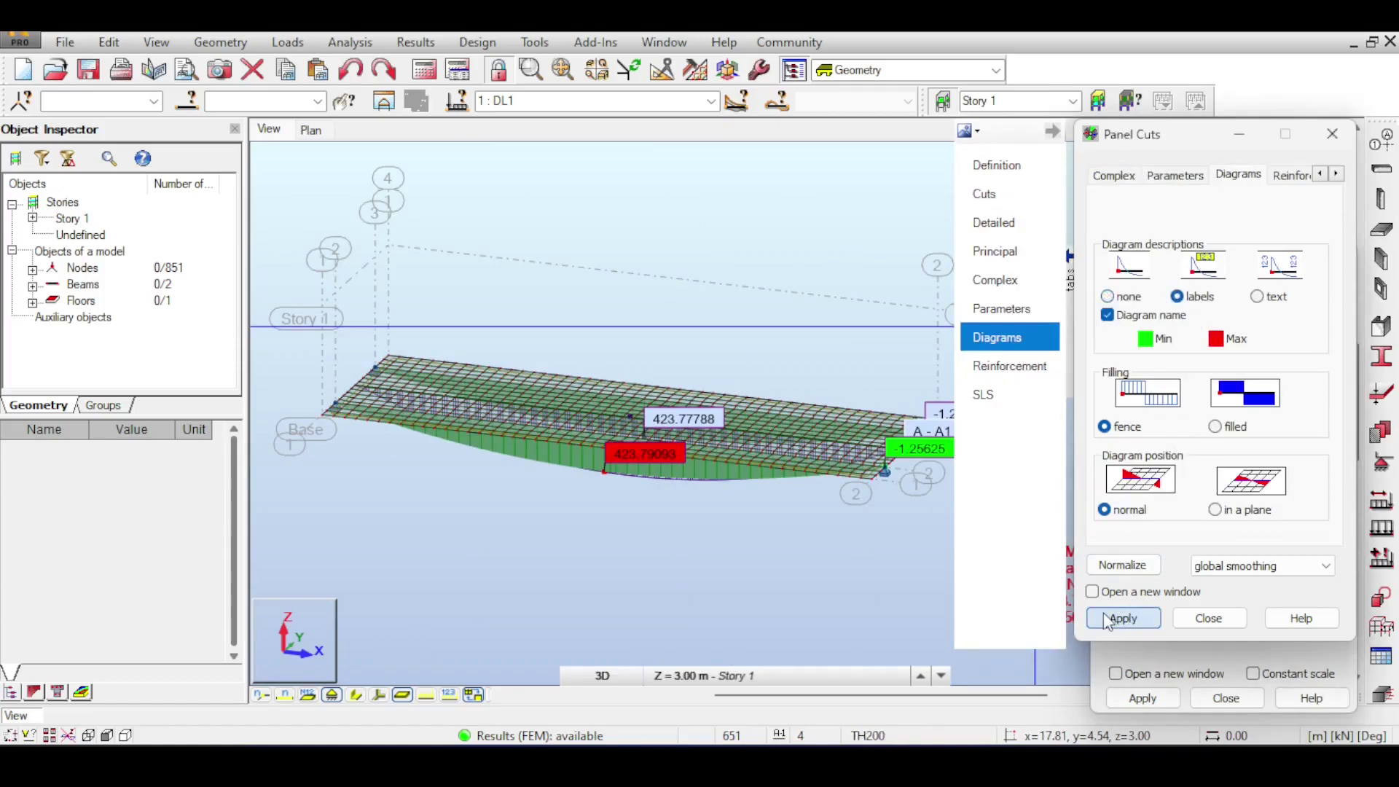
middle_drag(723, 314, 663, 304)
drag(1146, 138, 1245, 312)
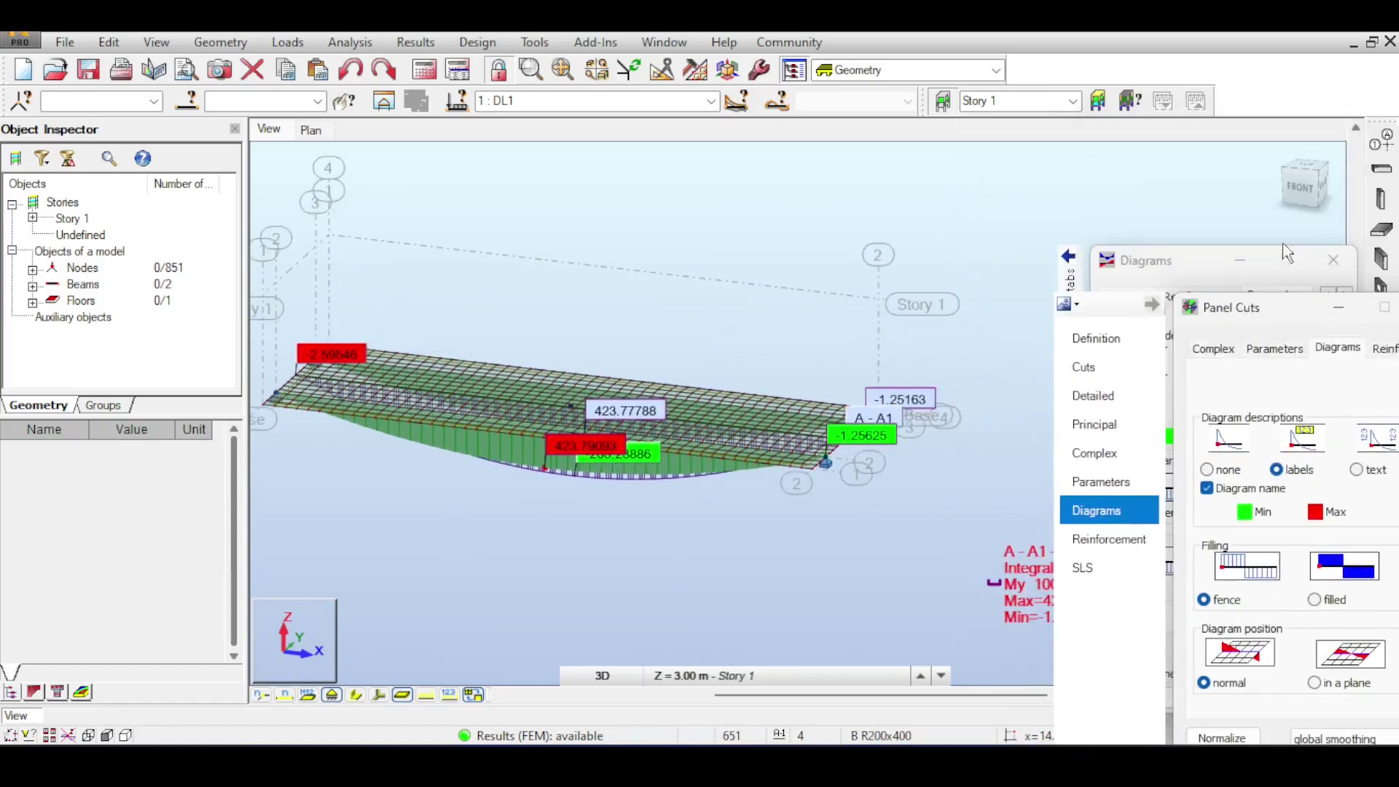
click(1325, 201)
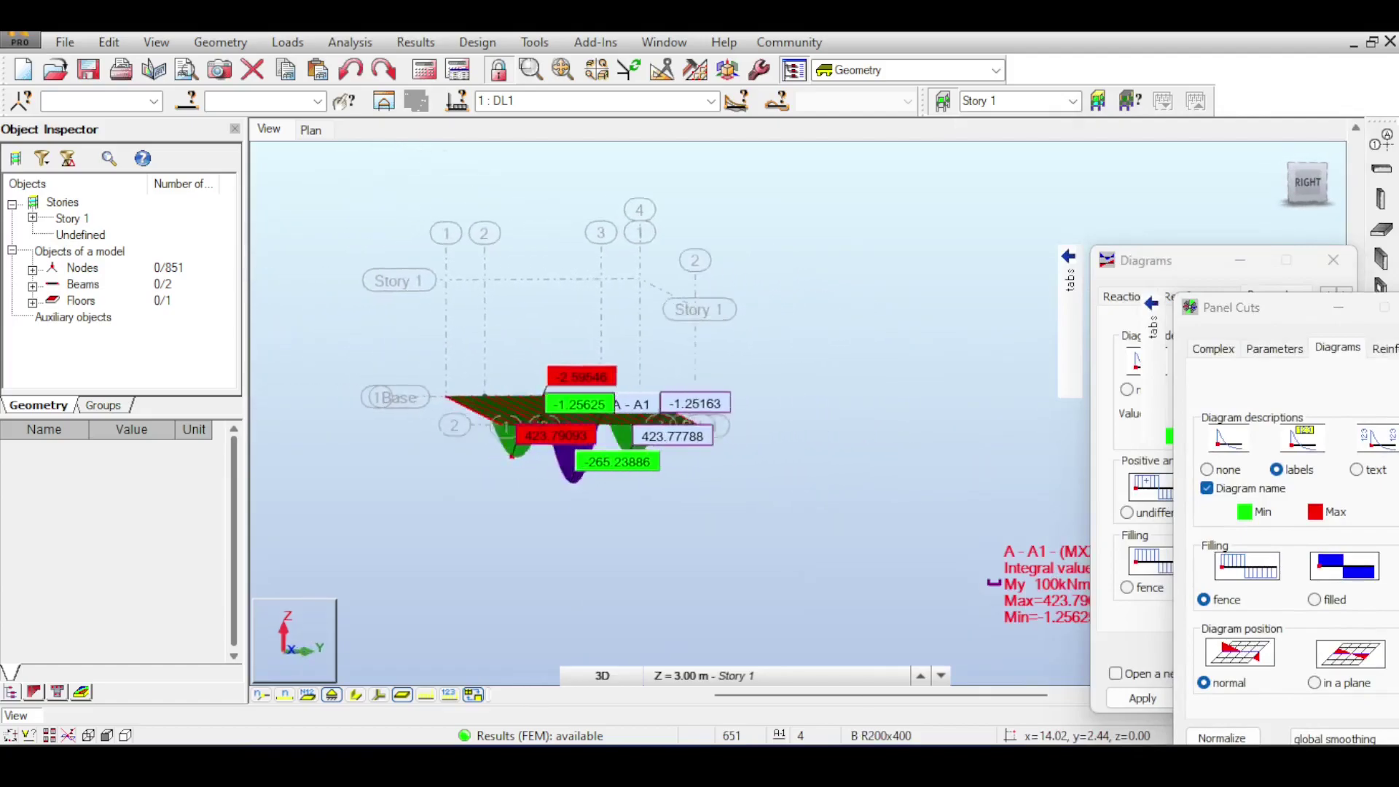
shift+middle_drag(700, 438, 613, 466)
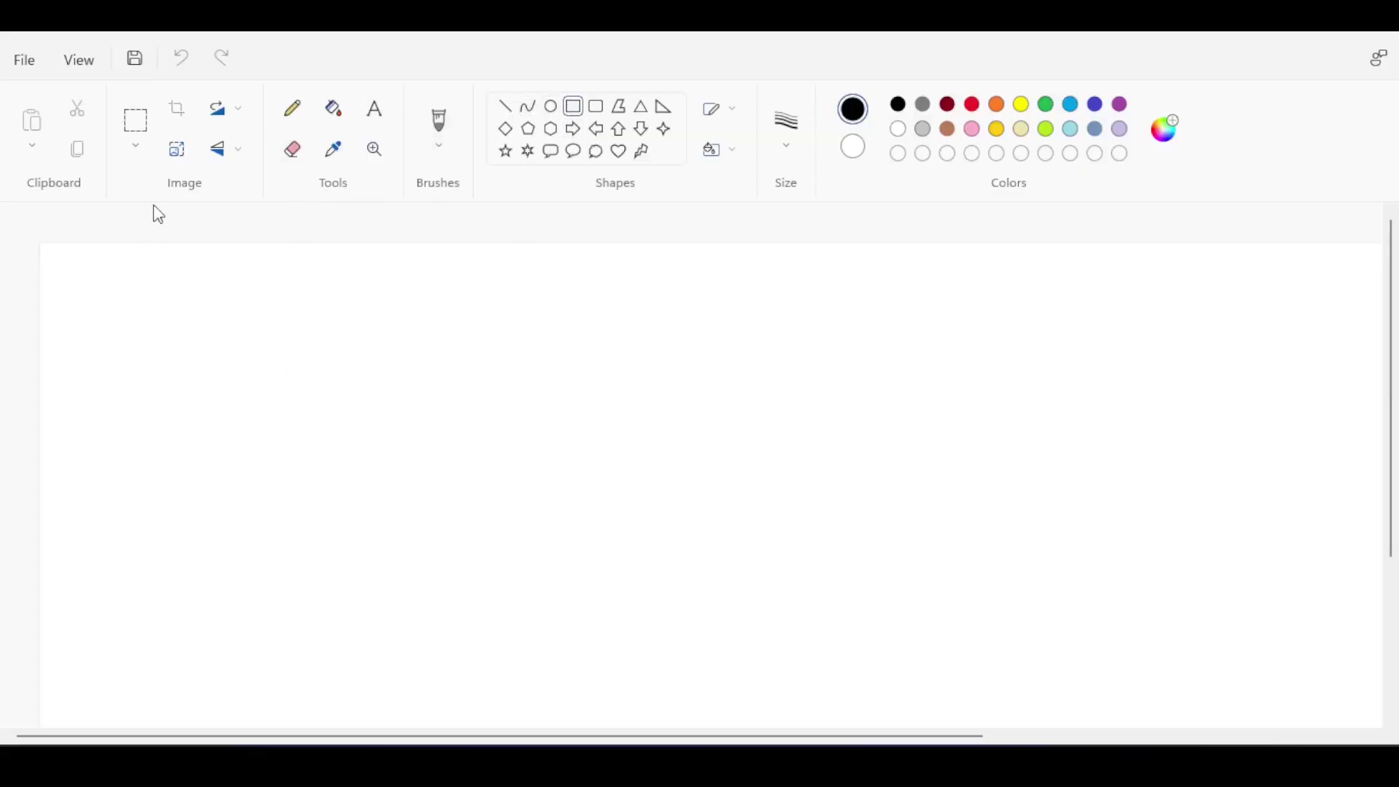
Step: In Paint, draw the slab plan as a black rectangle with two red horizontal lines across it for the beams
drag(176, 375, 676, 526)
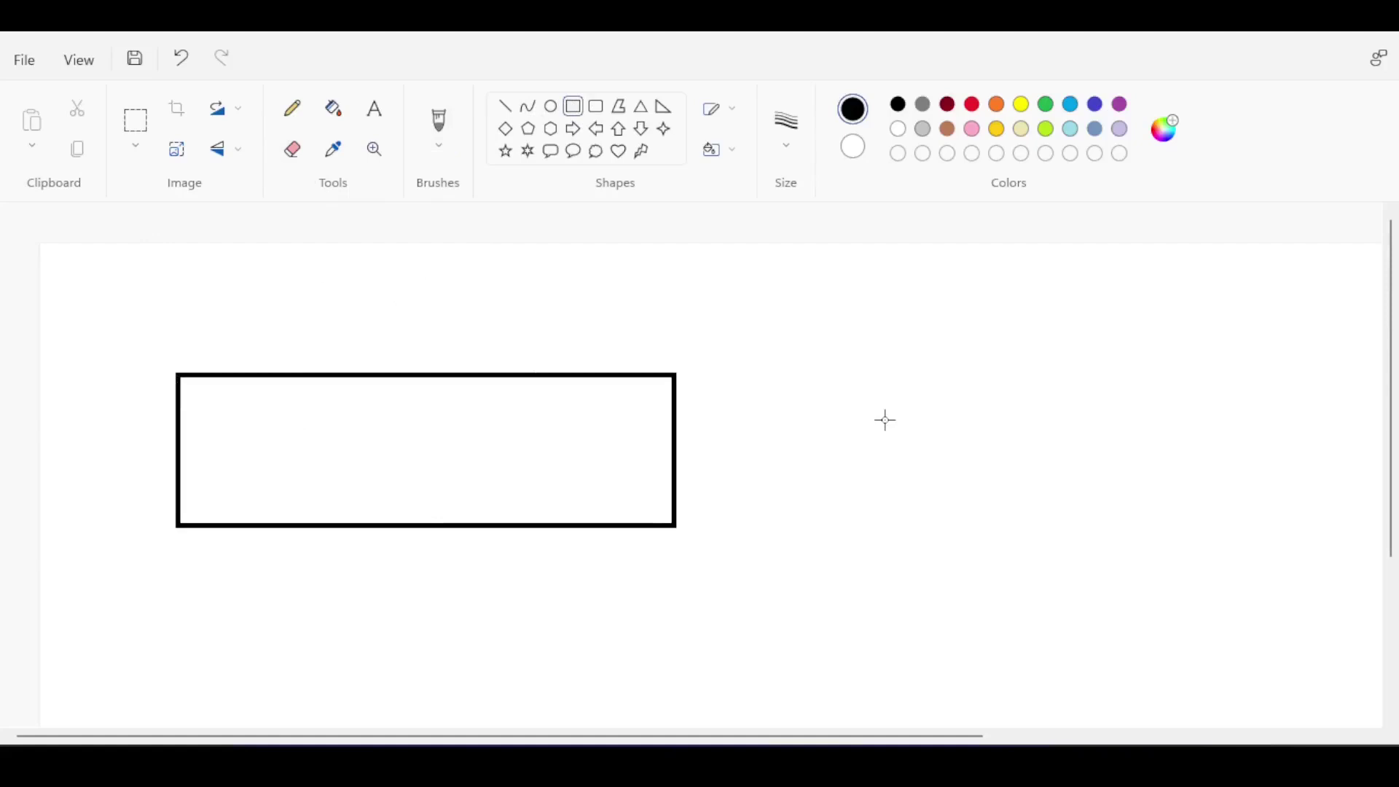
click(505, 107)
click(972, 104)
drag(178, 420, 676, 420)
drag(181, 484, 678, 484)
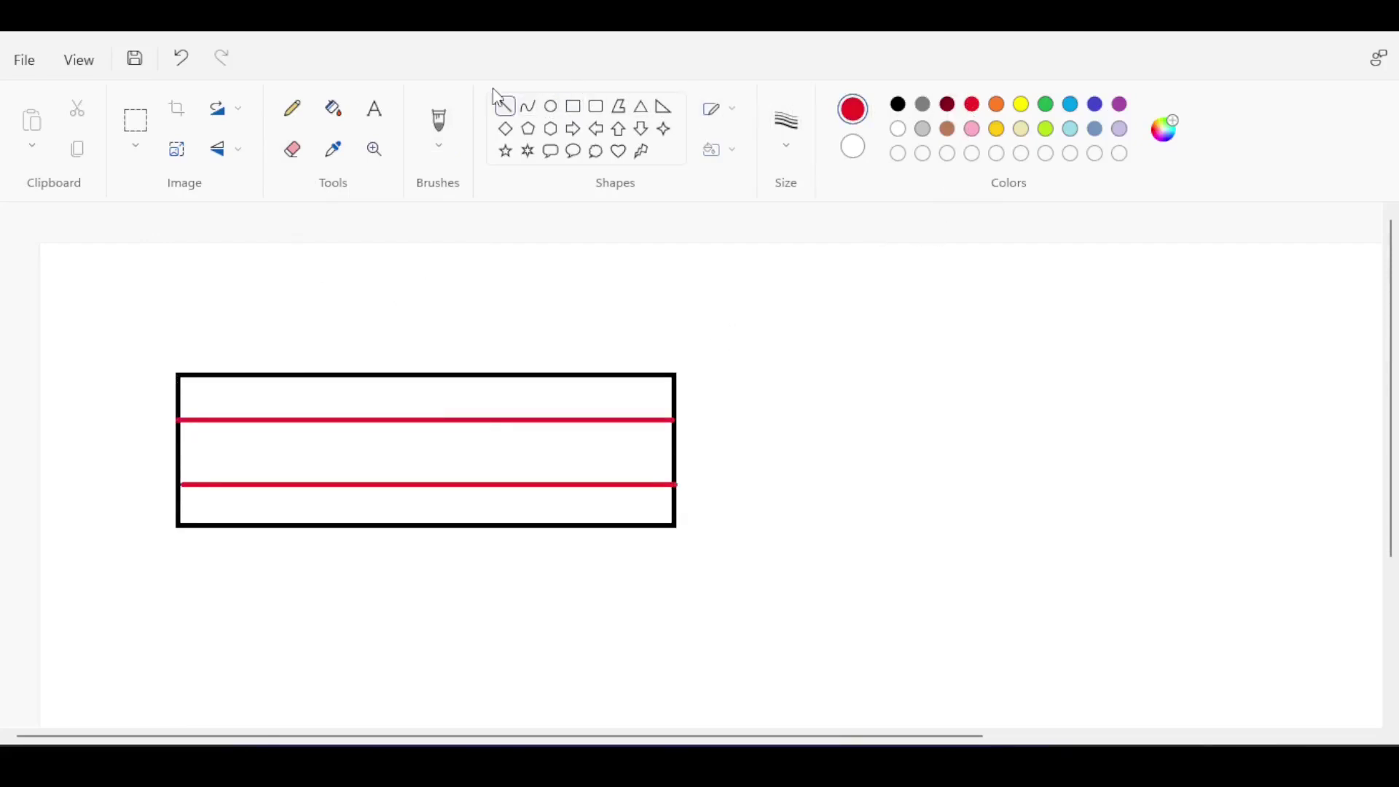
Step: Mark the supports at the four beam ends with small blue squares
click(450, 125)
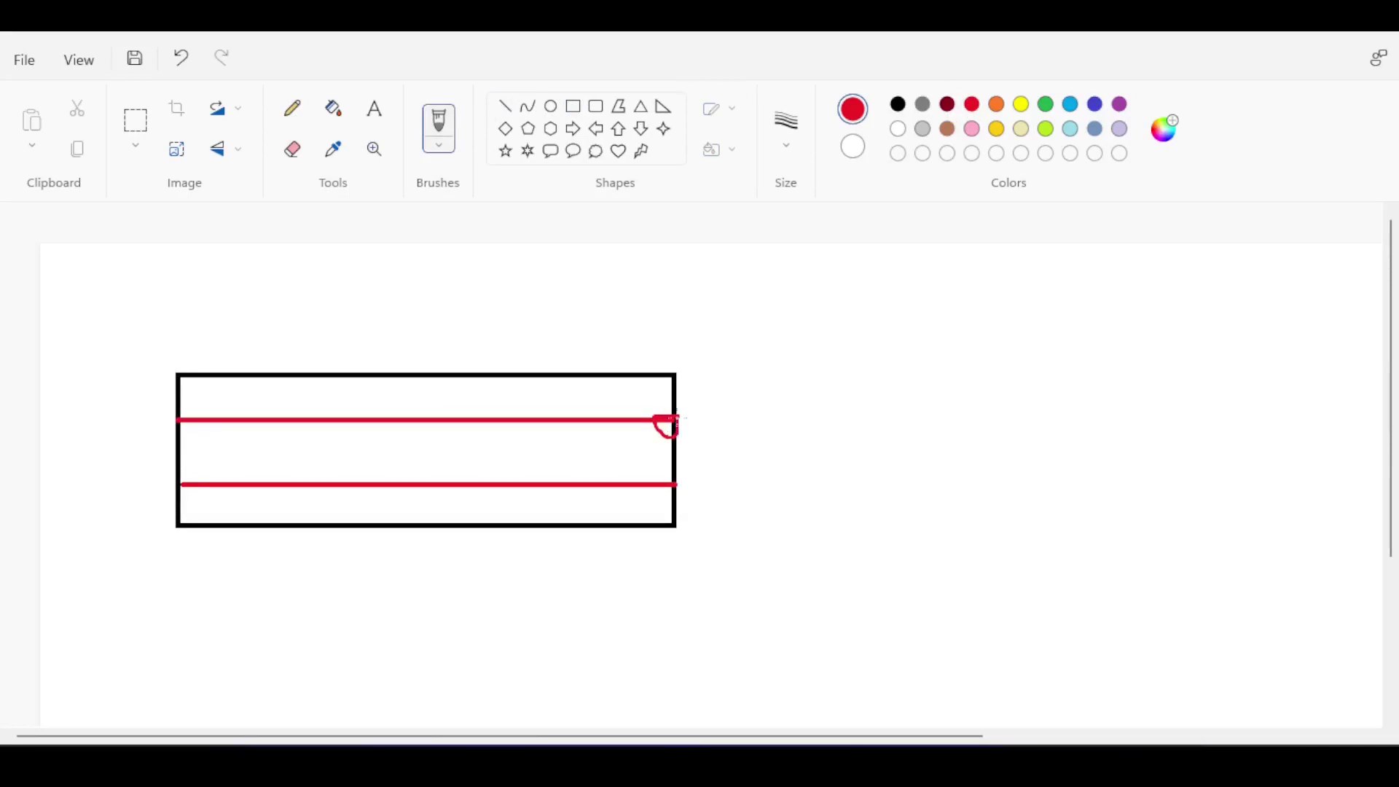
click(181, 57)
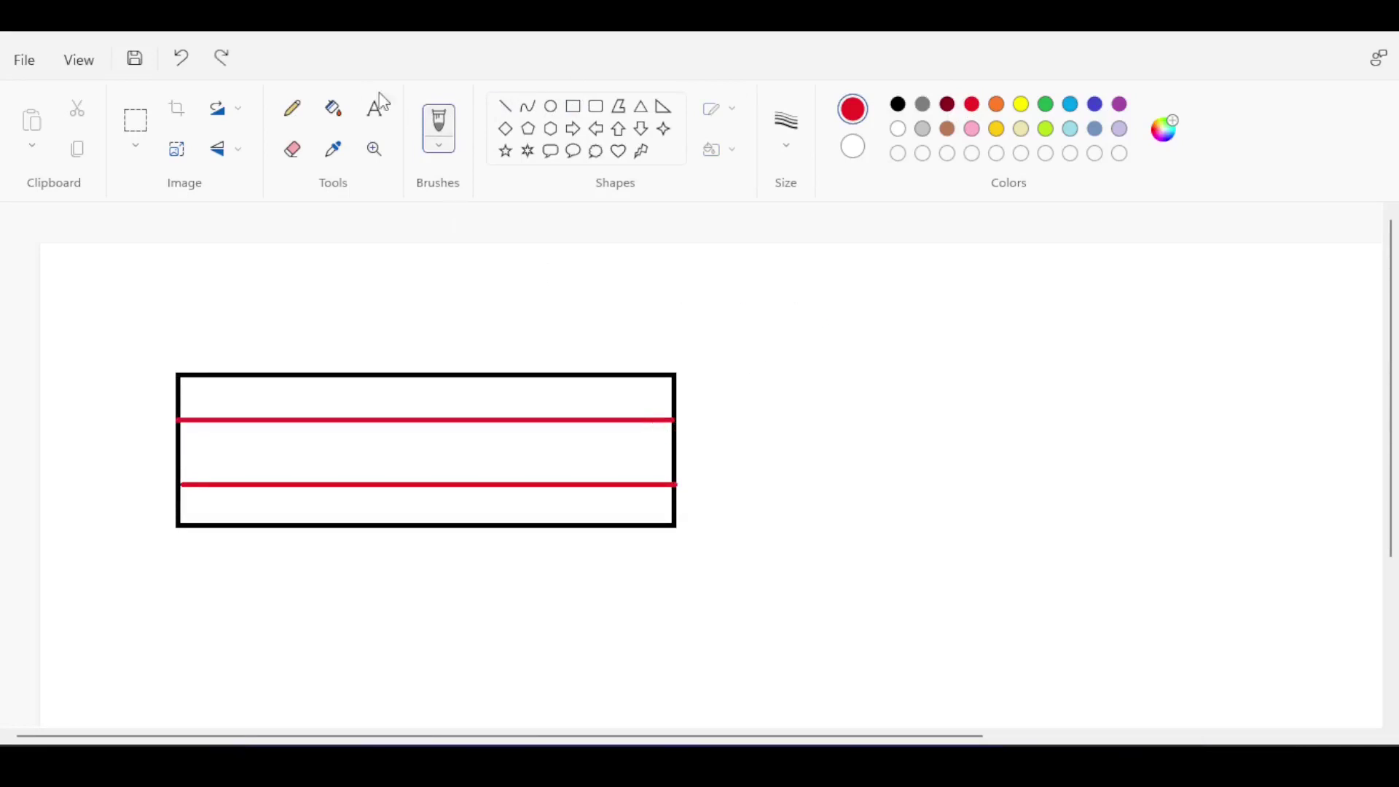
click(574, 106)
click(1097, 106)
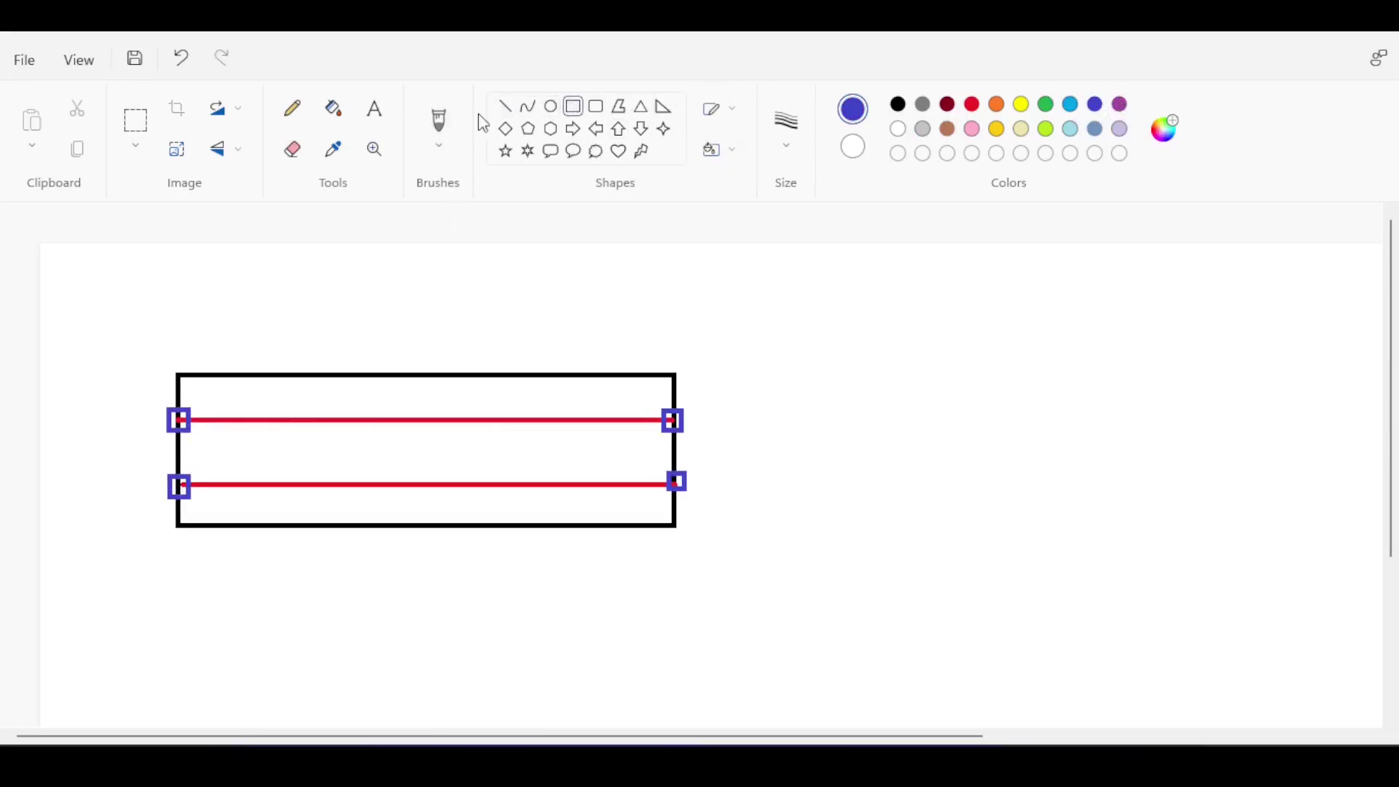
Step: Brush purple marks into the three slab strips and sketch a dark red sagging moment diagram beside the plan
click(440, 128)
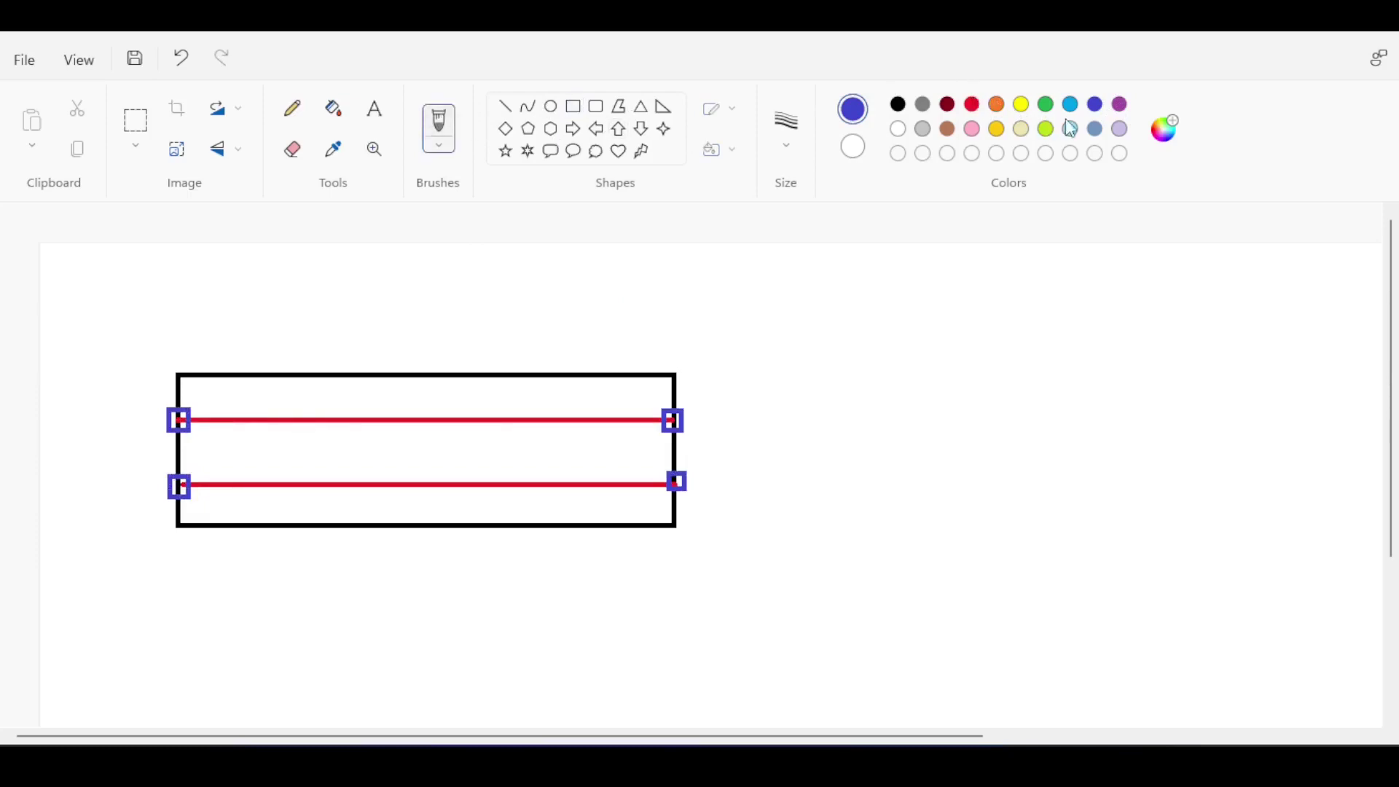
click(1121, 106)
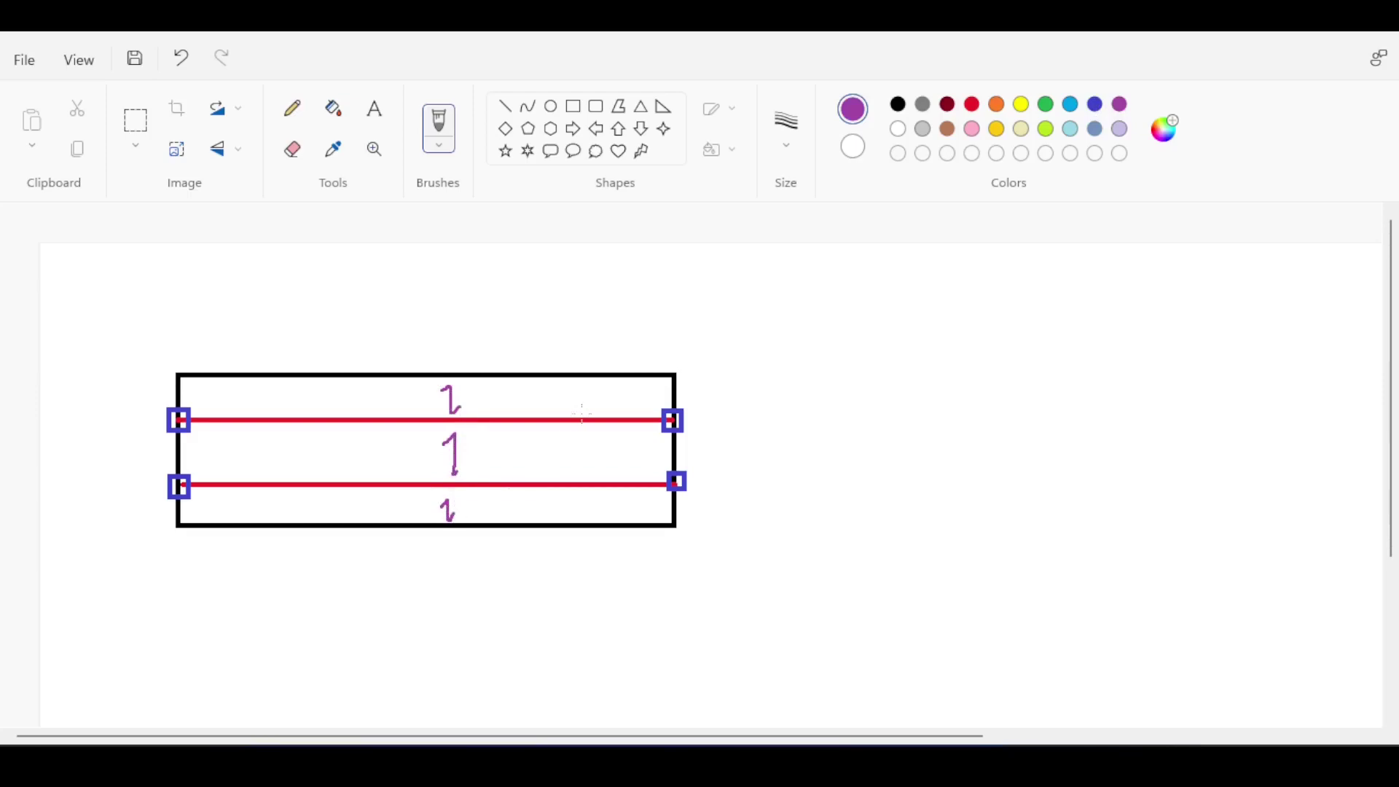
click(947, 104)
mouse_move(1003, 342)
mouse_down()
mouse_move(866, 360)
mouse_move(1000, 368)
mouse_up()
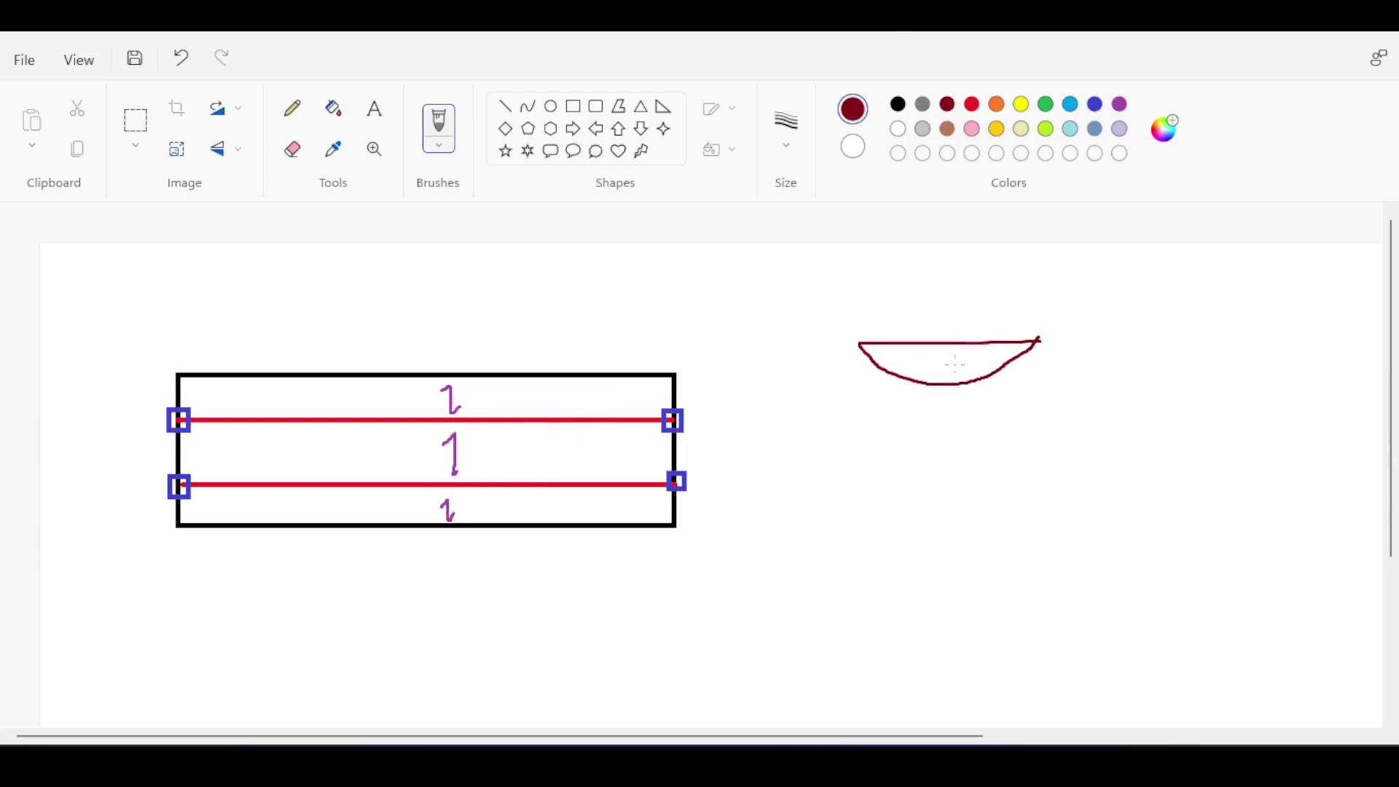
Step: Draw a dark red vertical section line across the slab plan and sketch an orange transverse moment curve along it, undoing stray strokes
click(505, 106)
drag(568, 338, 566, 580)
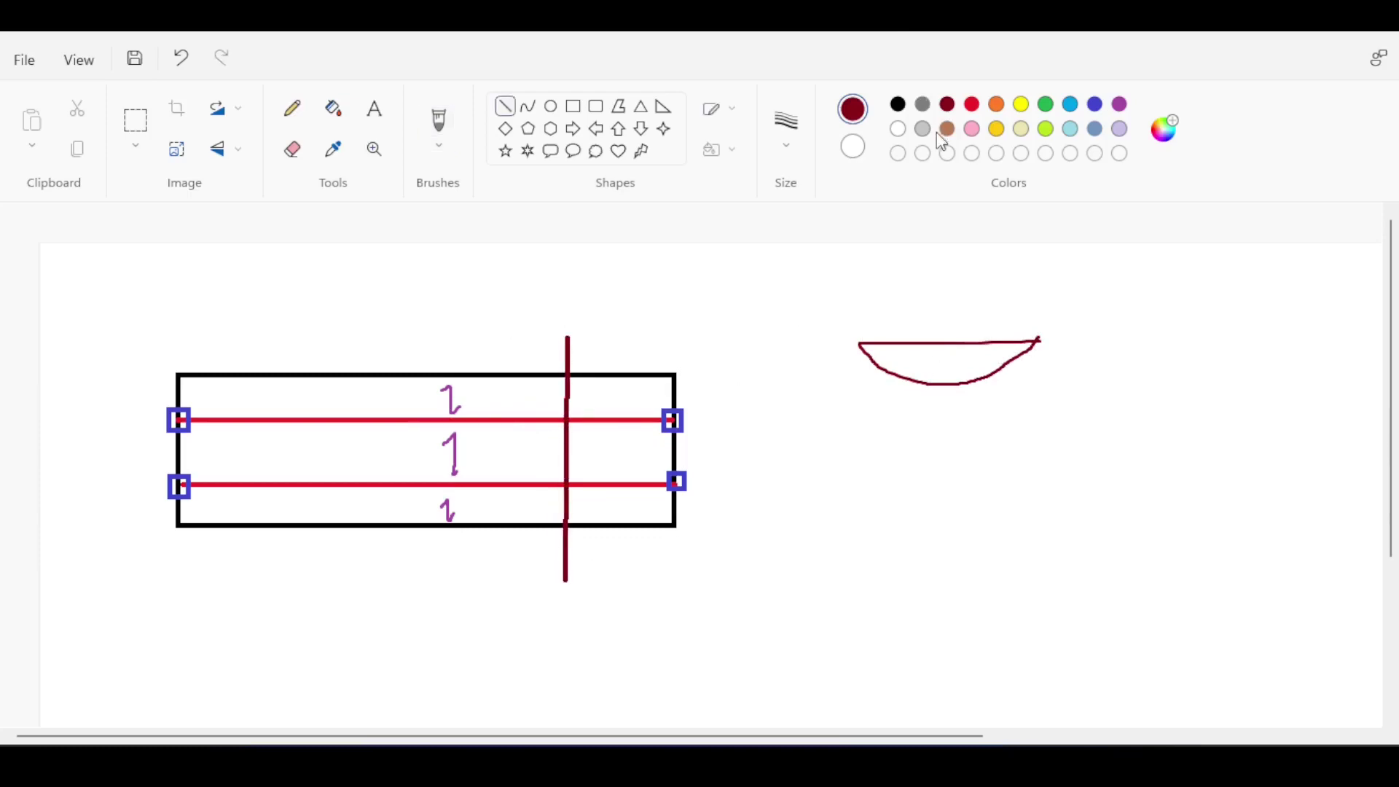
click(997, 104)
click(439, 122)
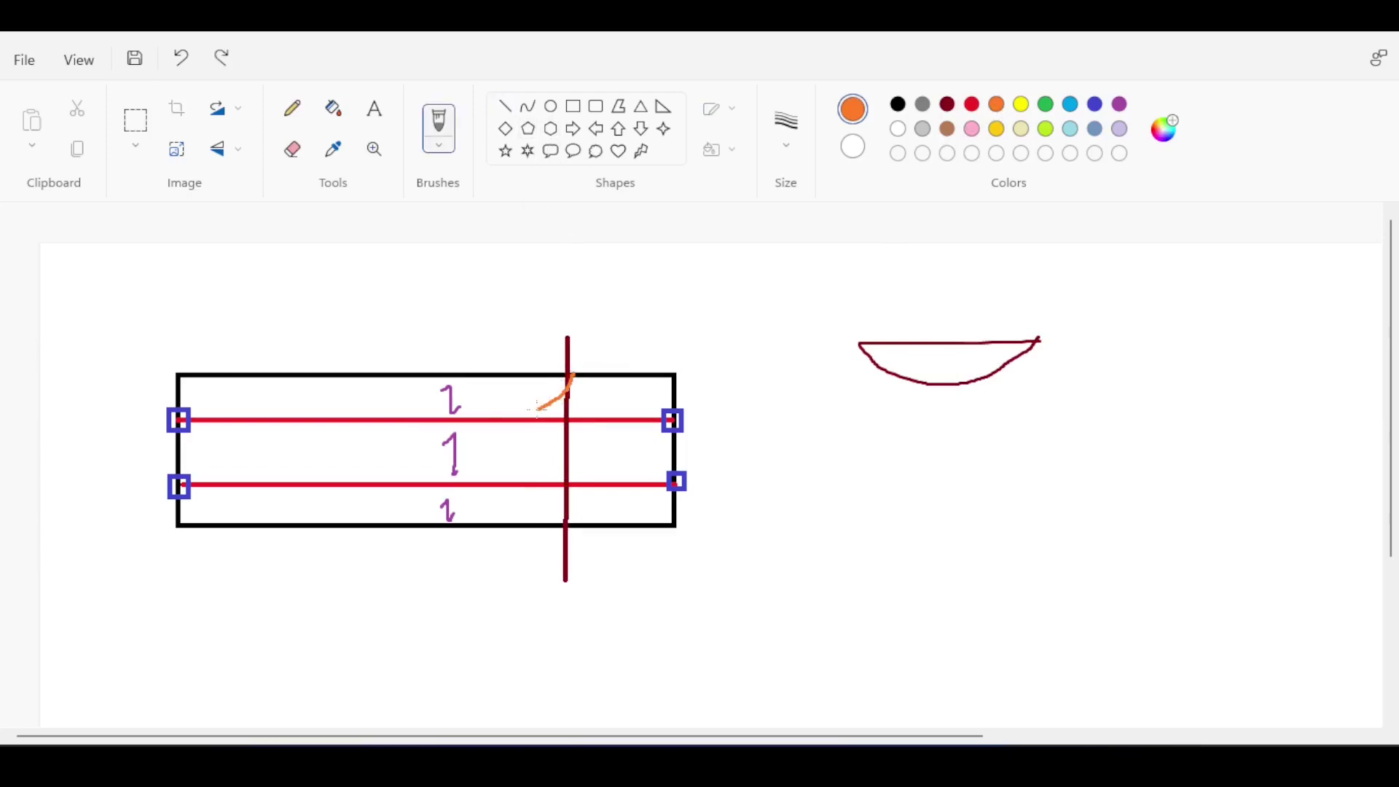
key(ctrl+z)
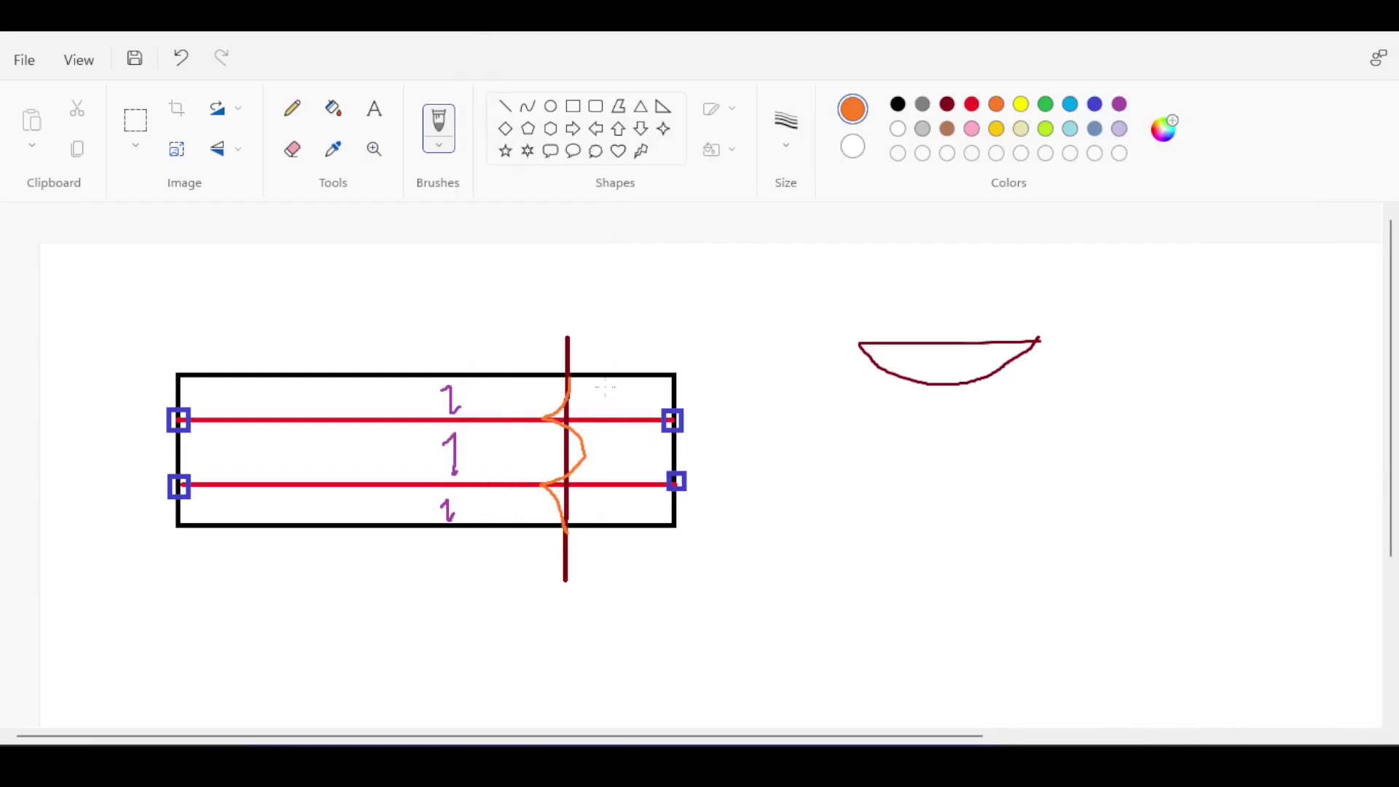
drag(608, 346, 722, 314)
key(ctrl+z)
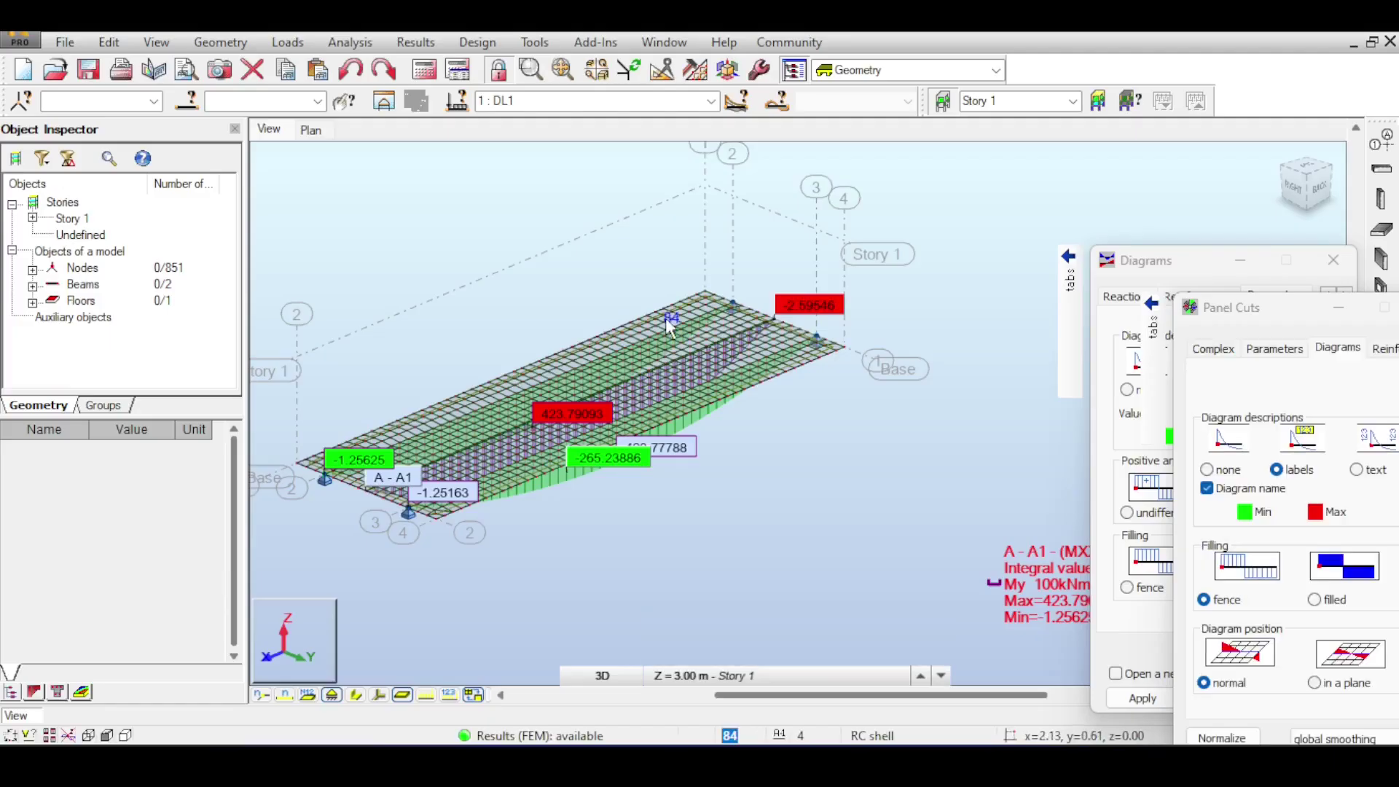
Step: Switch to Robot Structural Analysis, display the beam section shapes and inspect the slab from the front near the supports
middle_drag(665, 343, 615, 346)
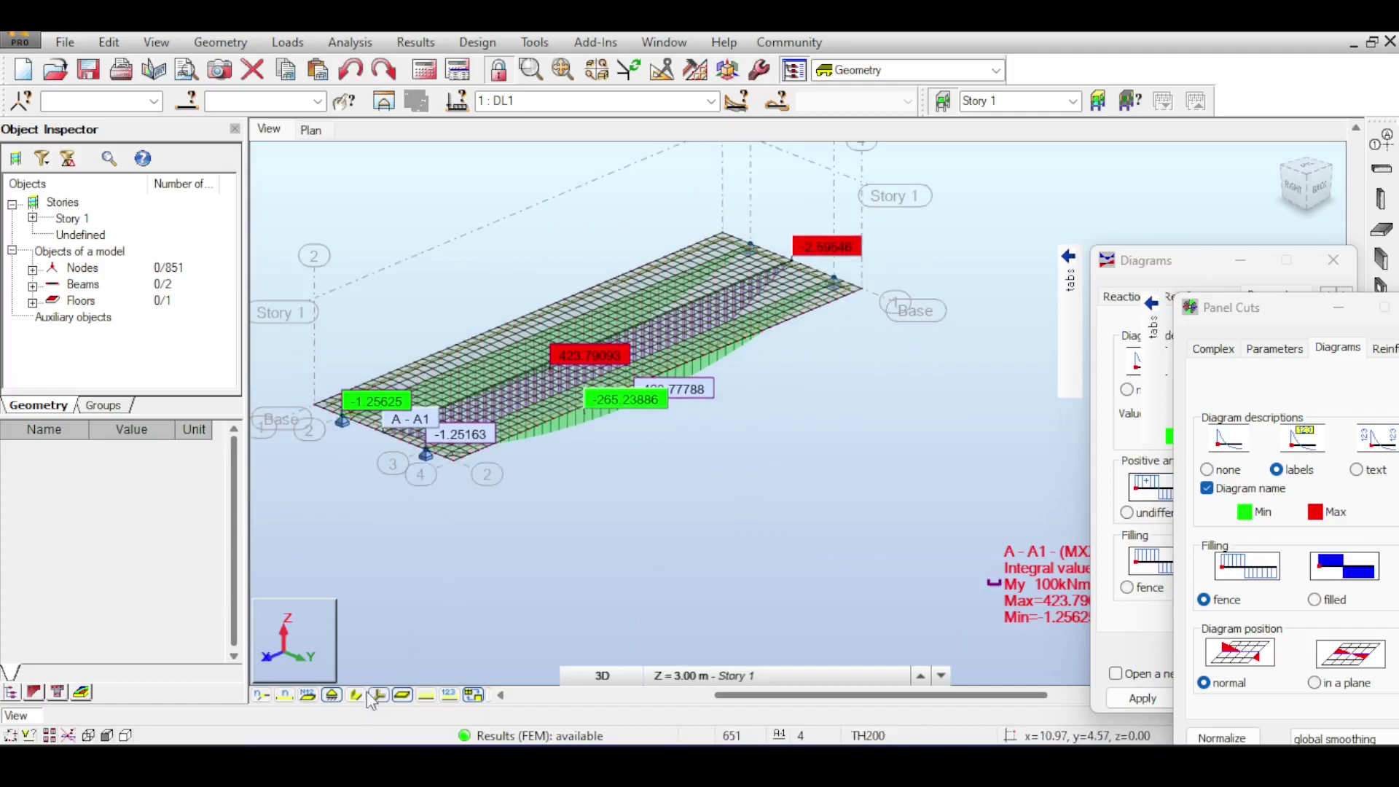
scroll(448, 326, up, 2)
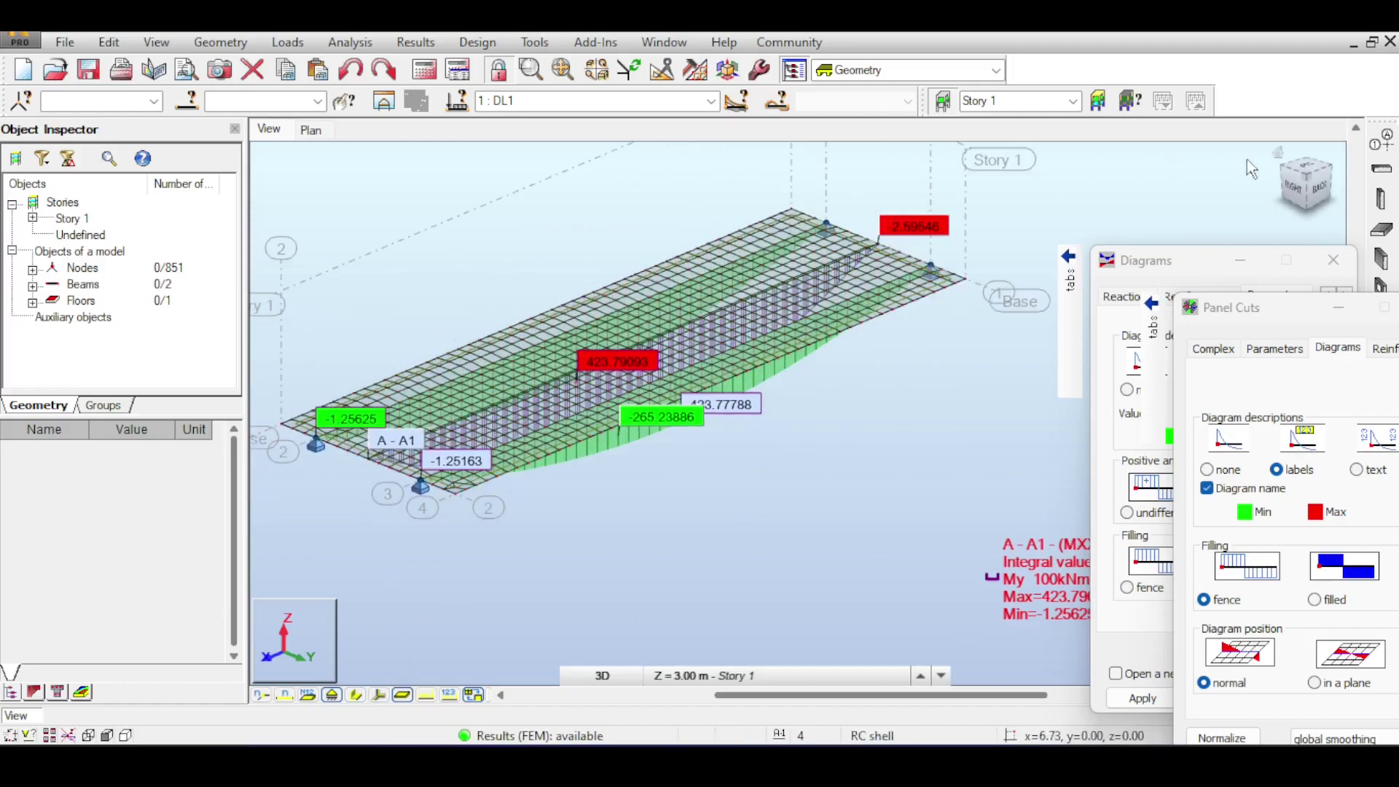
drag(1280, 156, 572, 415)
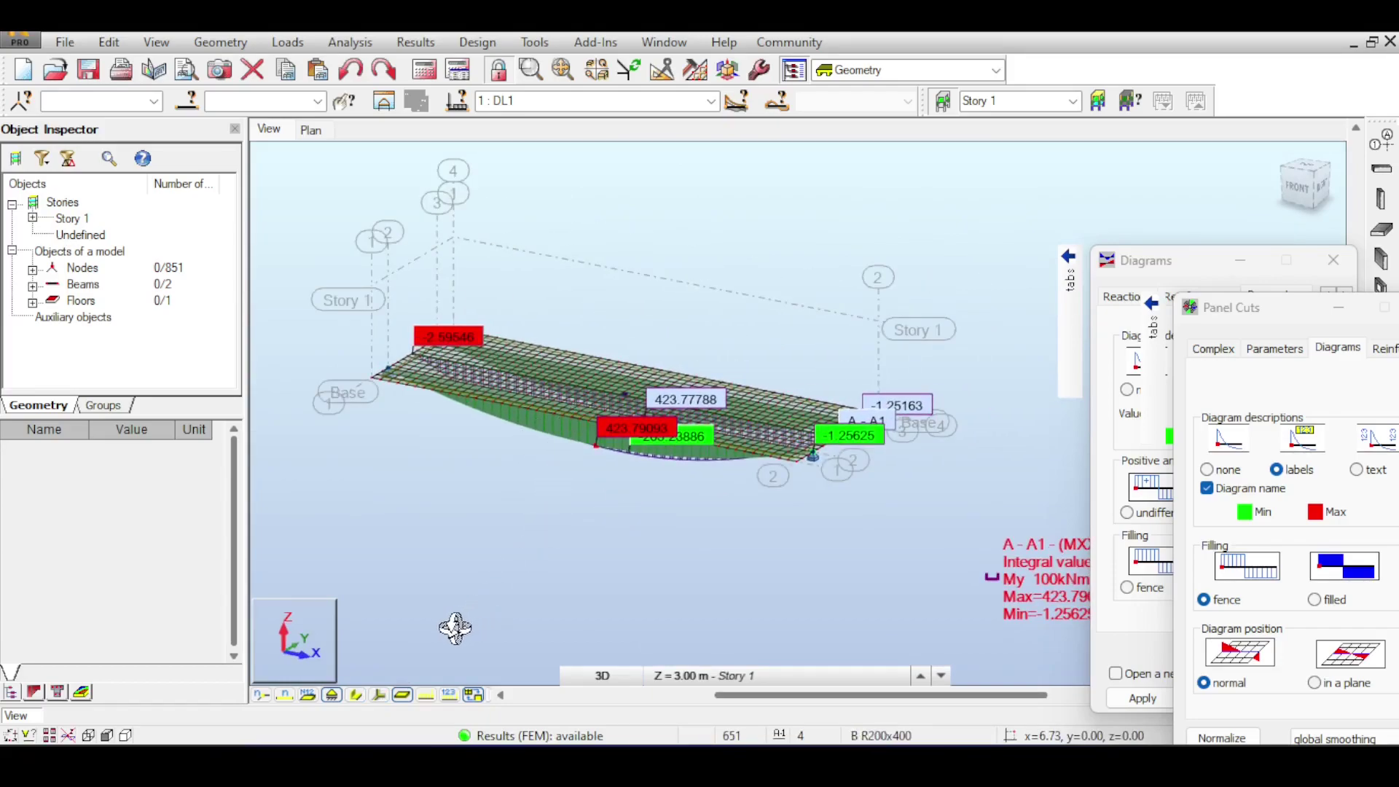
click(356, 695)
scroll(841, 414, up, 3)
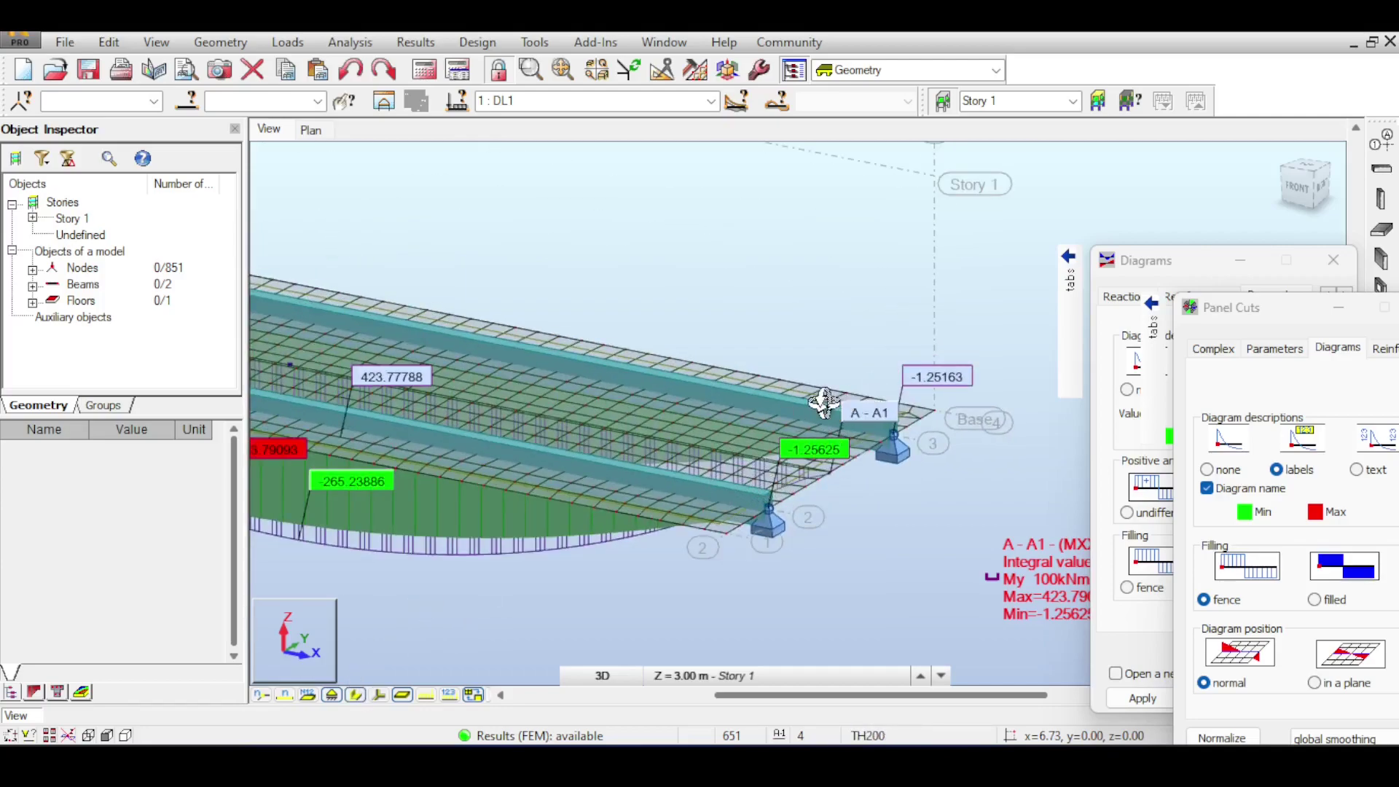
scroll(824, 401, down, 2)
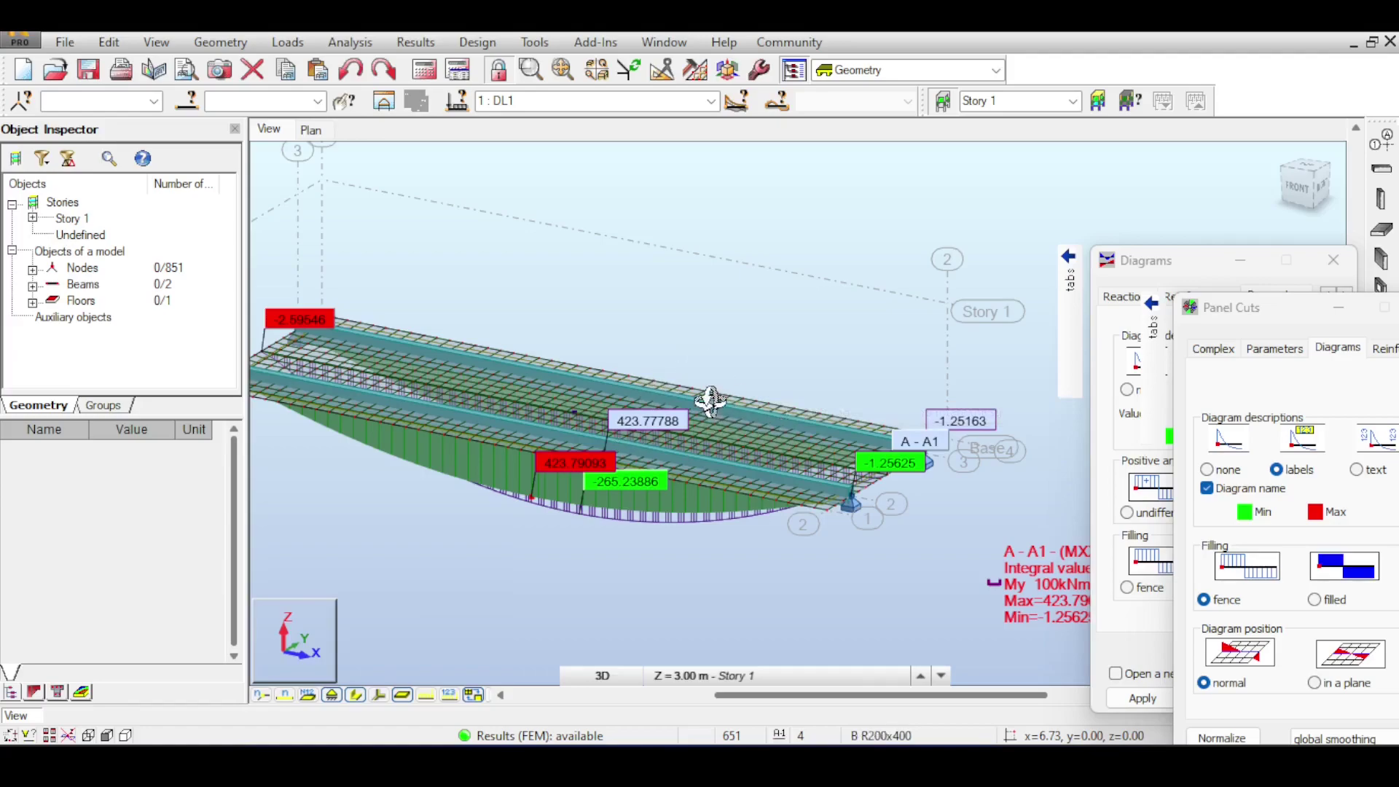
Step: Define a new panel cut parallel to the YZ plane through the point 6.12, 0.00, 0.00 and apply it
click(1152, 303)
drag(1274, 305, 1065, 280)
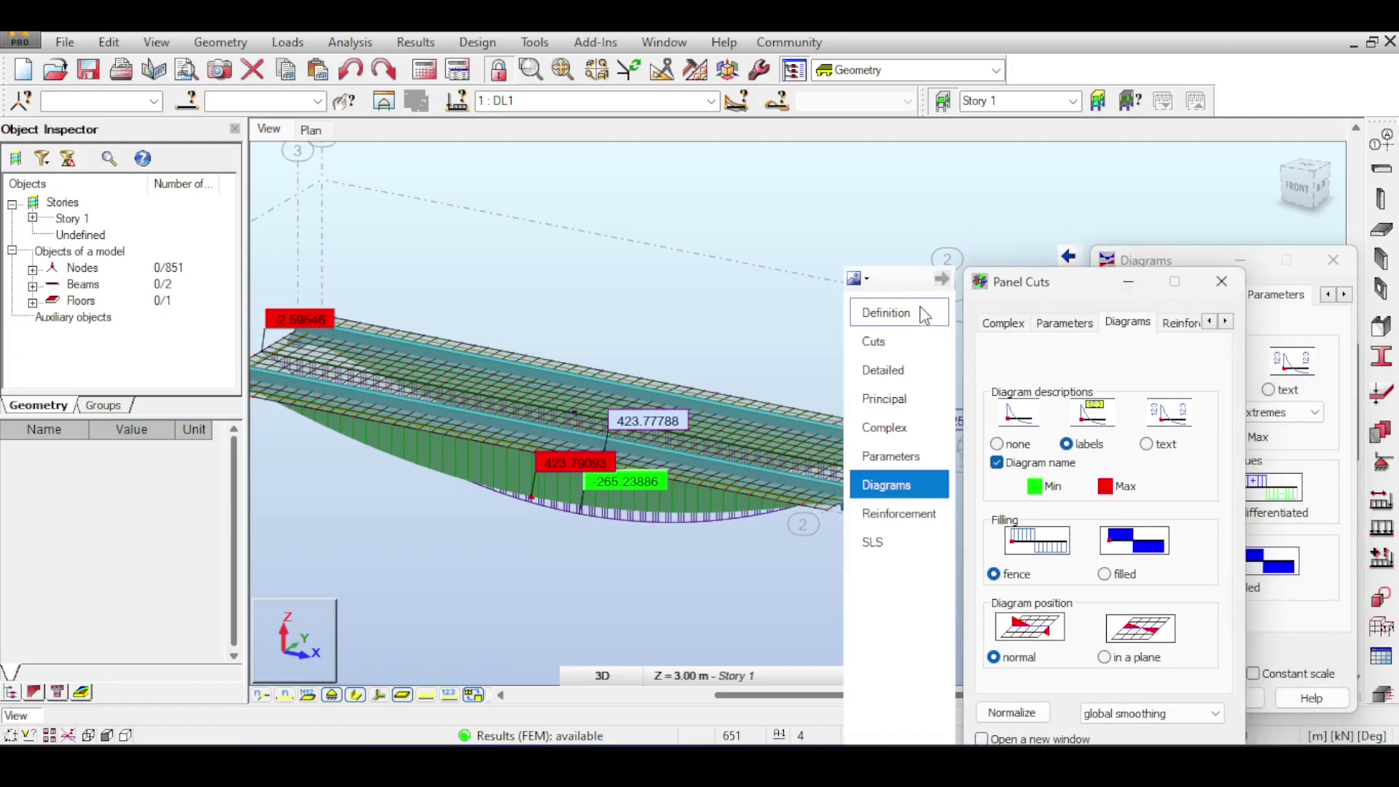
click(925, 315)
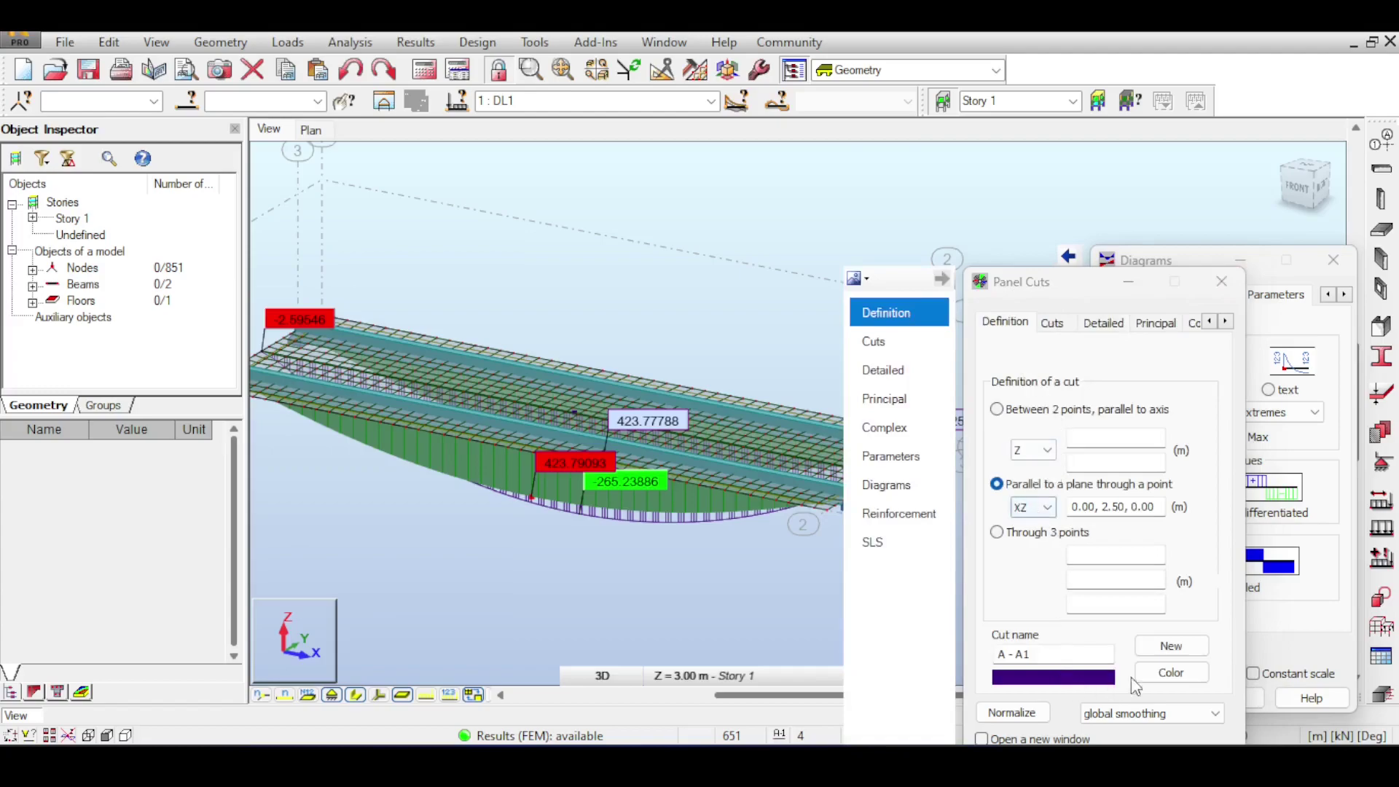
click(1171, 645)
click(1035, 507)
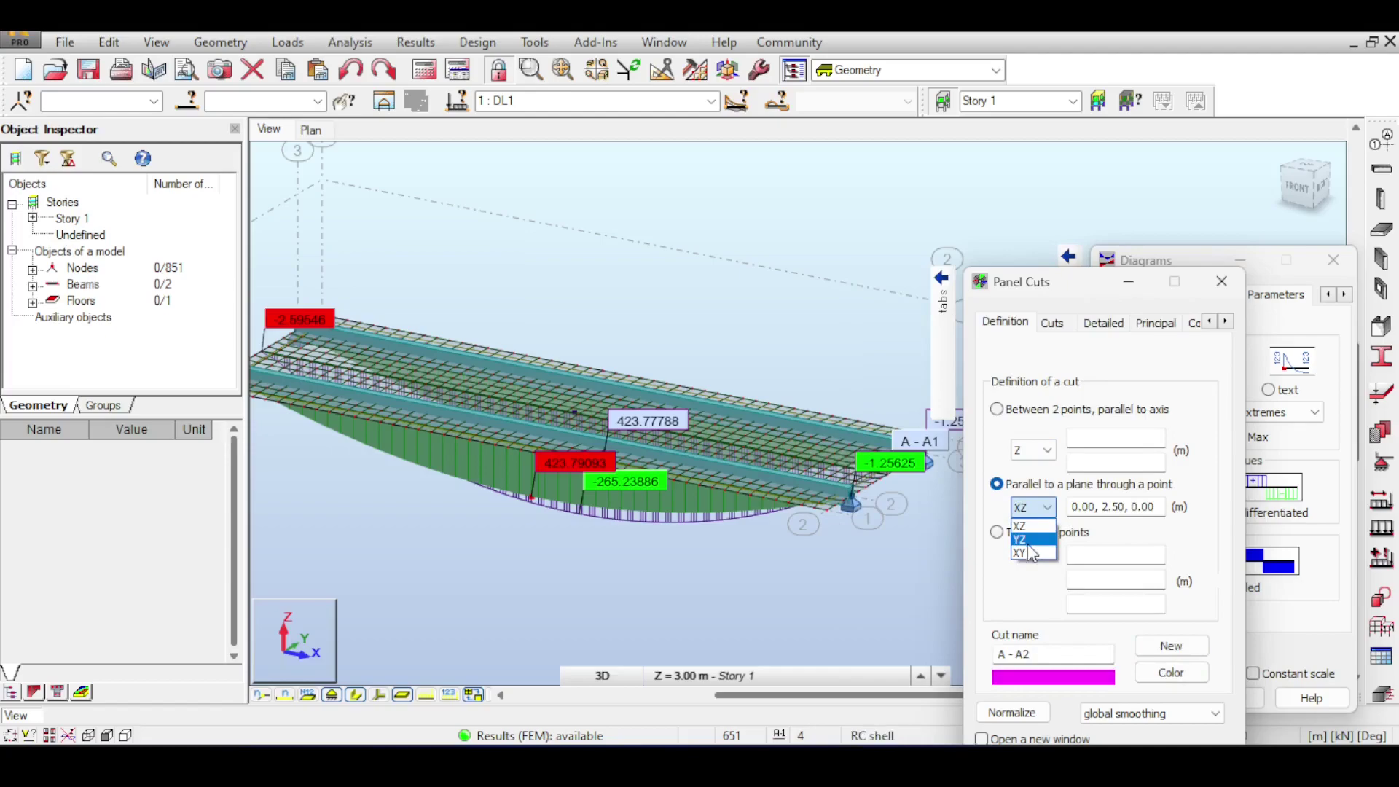
click(1035, 539)
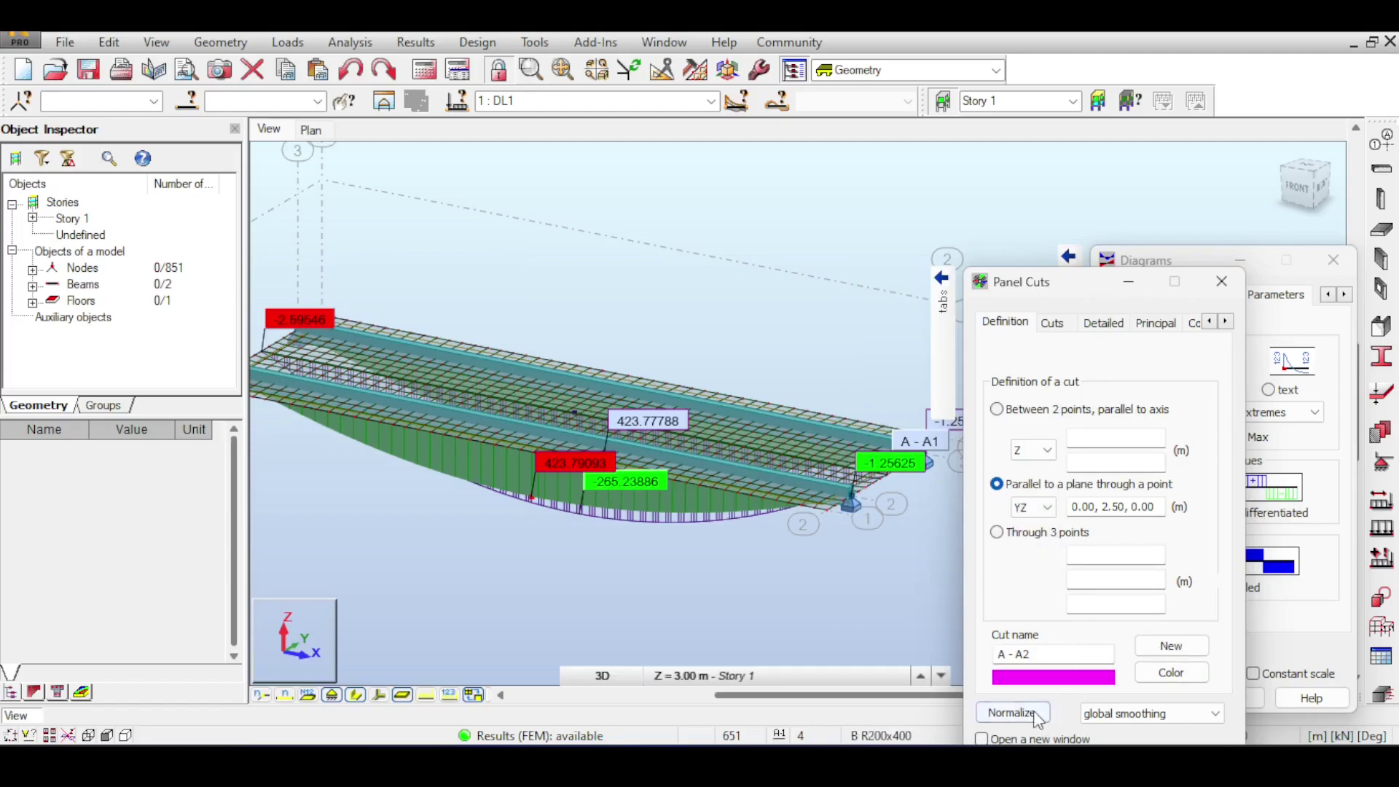
click(365, 446)
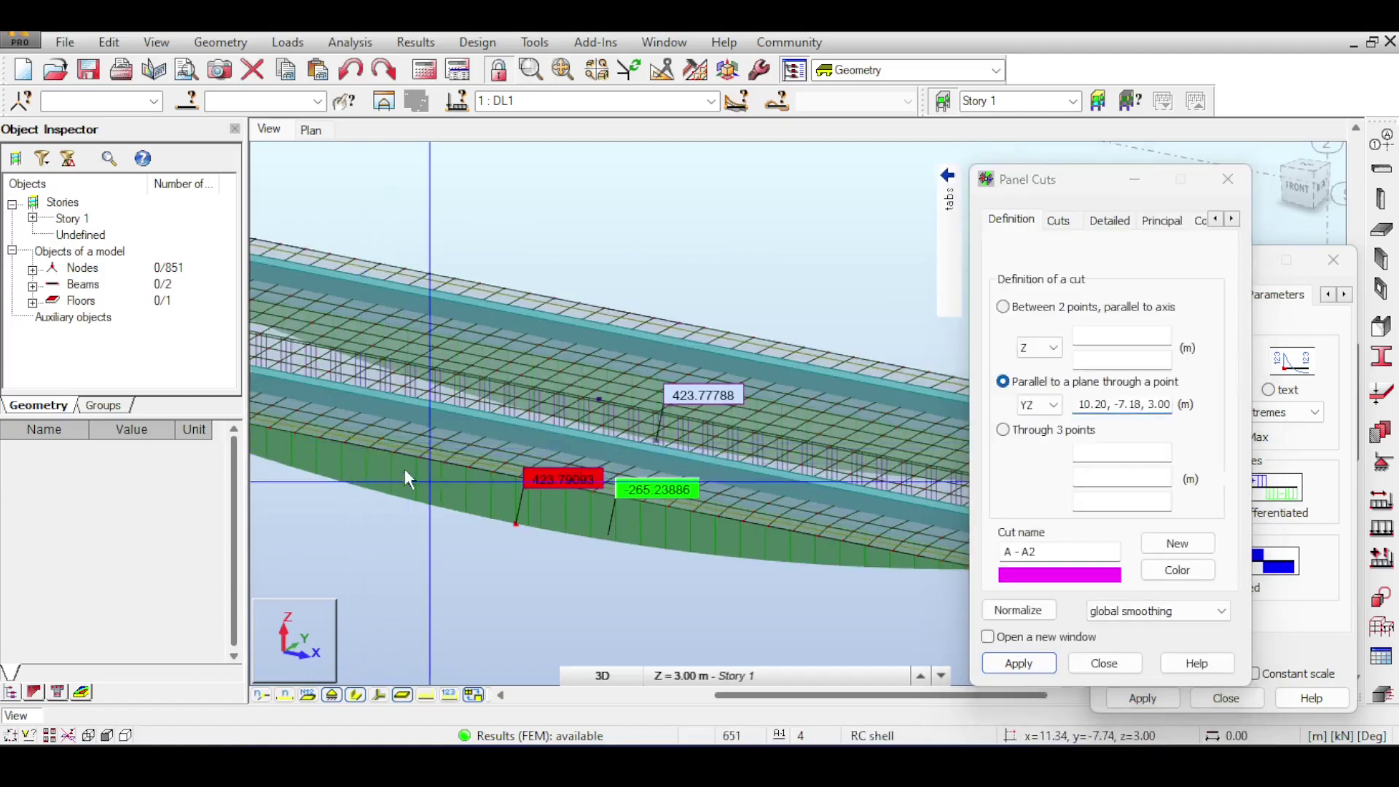
click(370, 445)
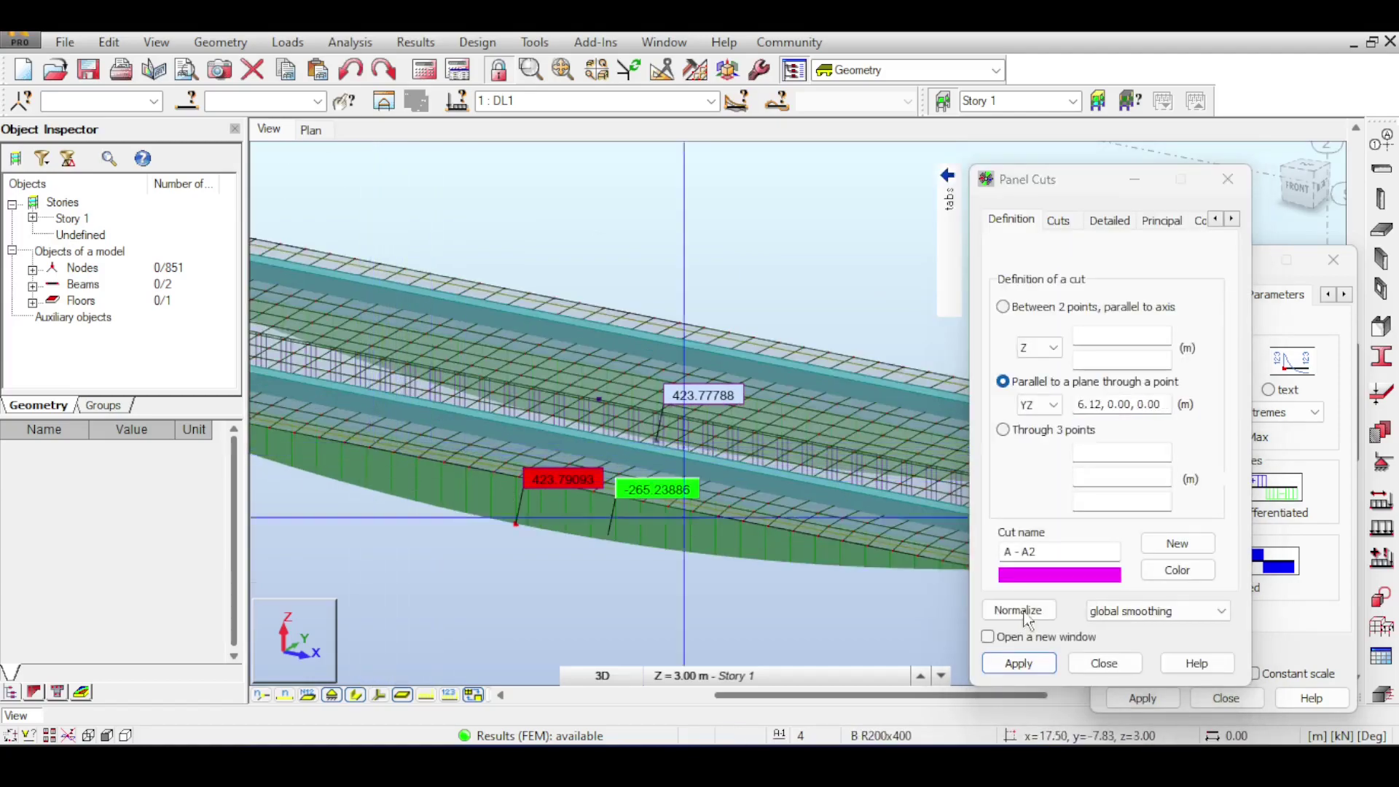
click(1024, 656)
click(1020, 663)
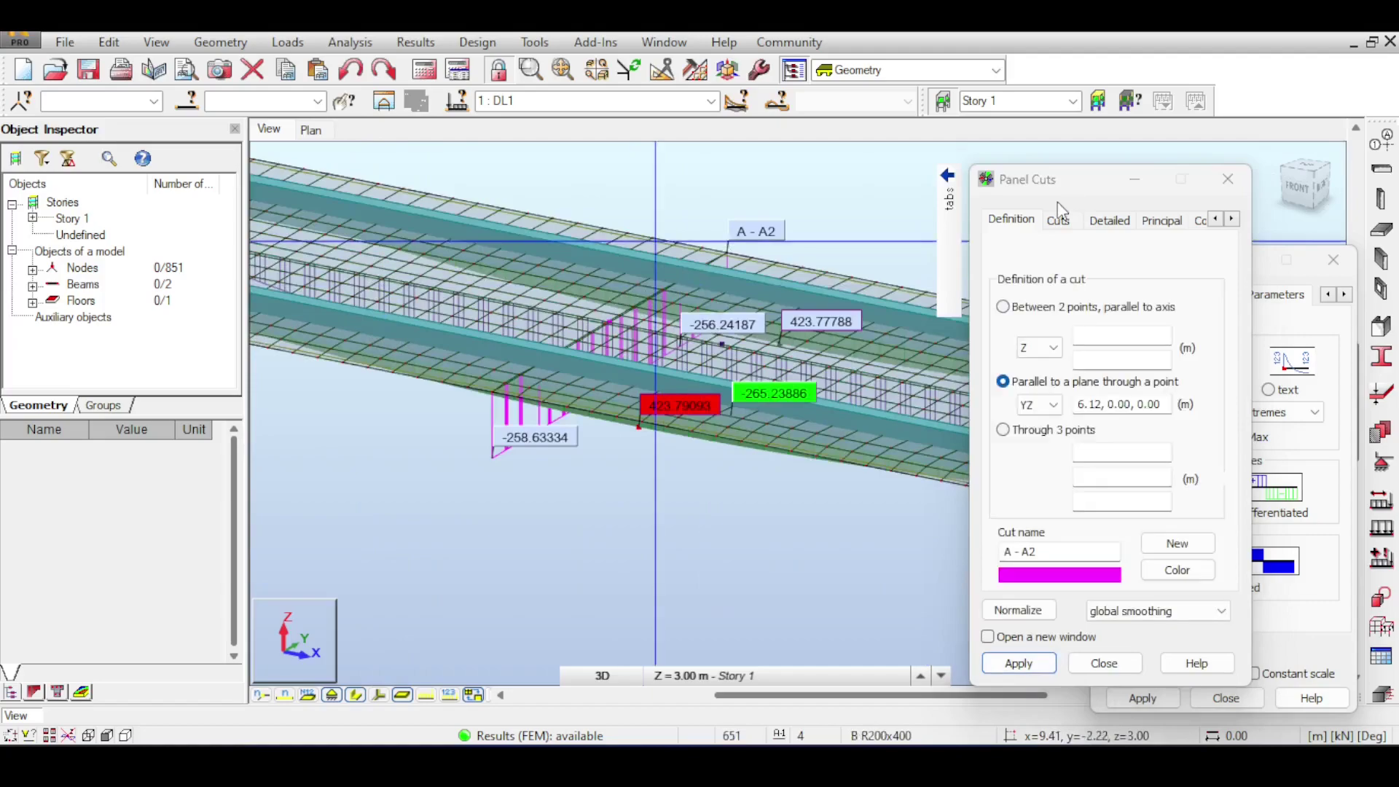
Step: Display the yy moments instead of the xx moments on the transverse cut and normalize the diagram scale
click(1058, 220)
click(1110, 222)
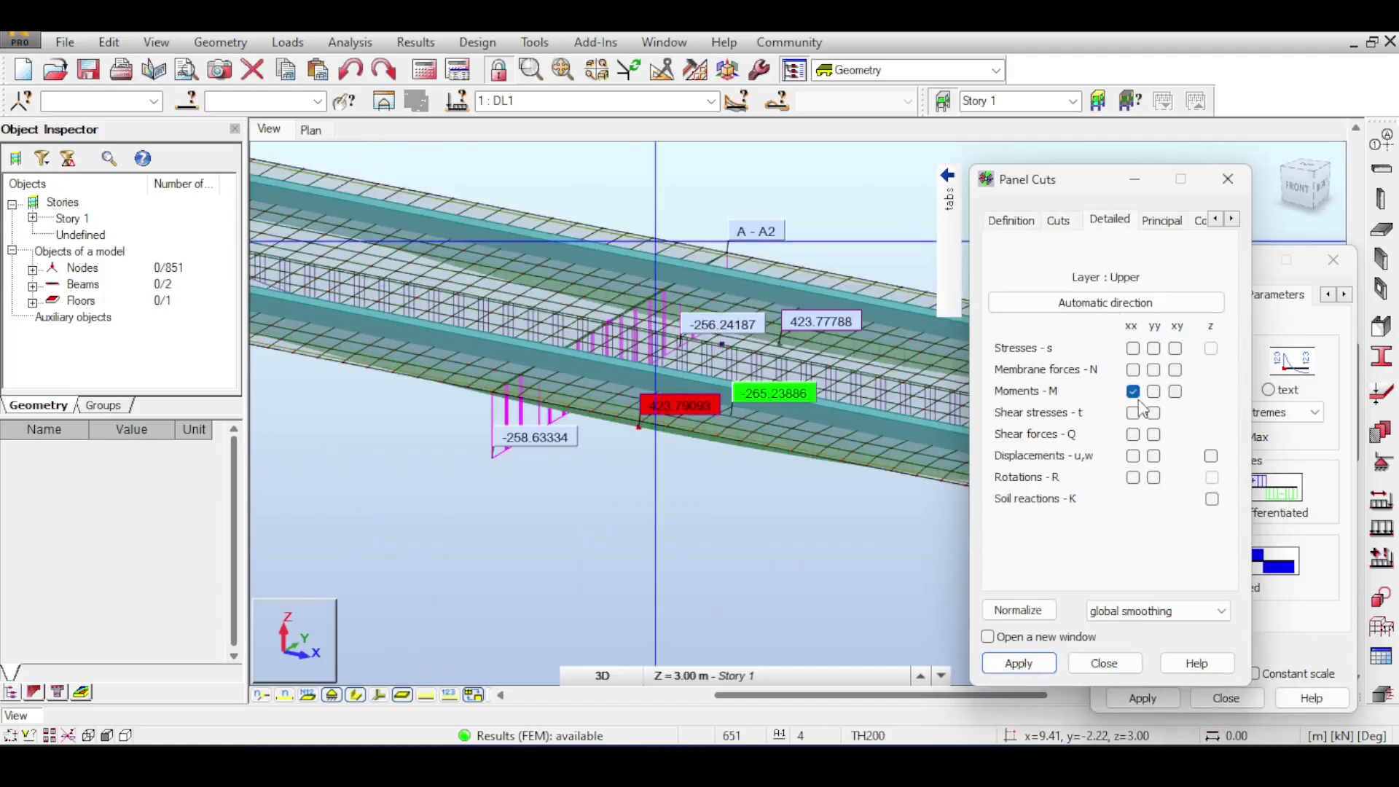
click(1154, 393)
click(1020, 663)
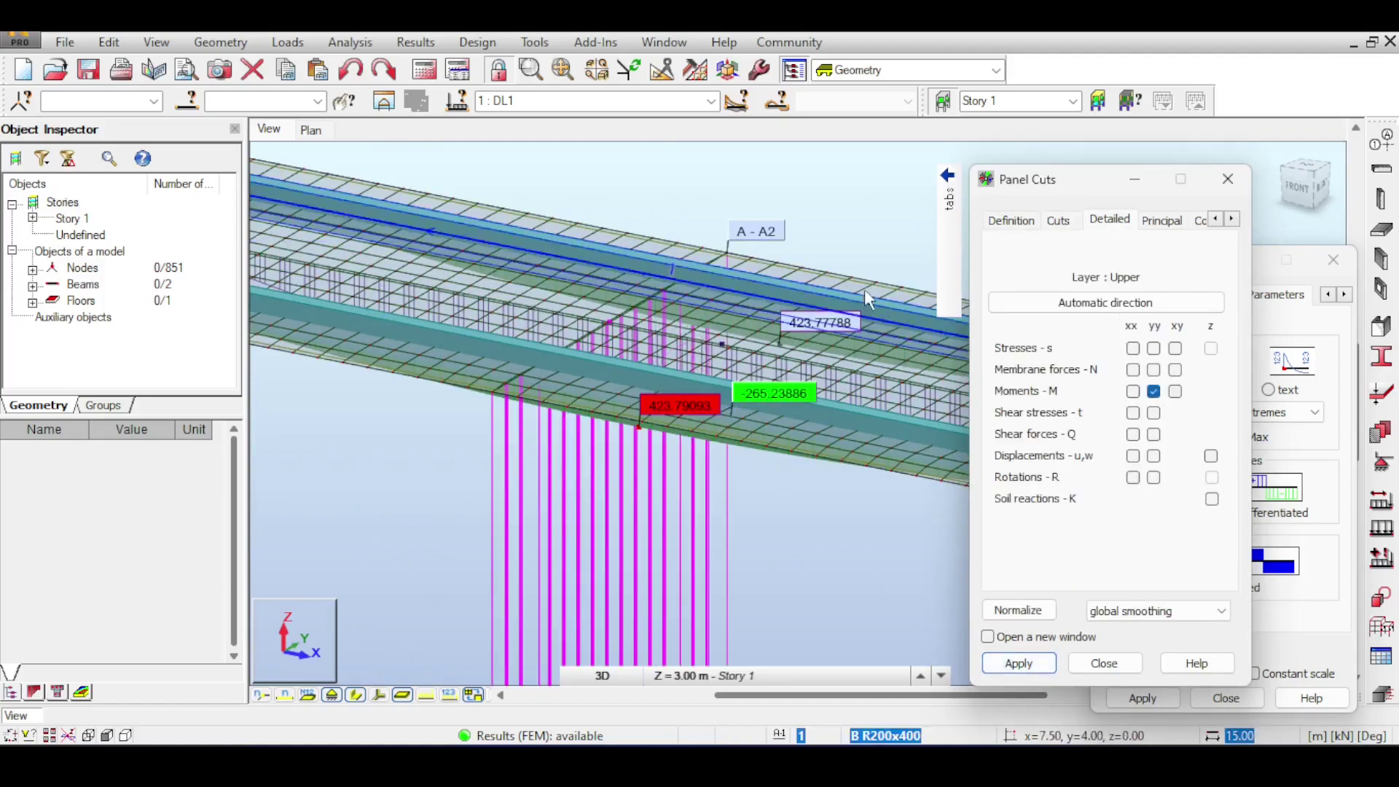
click(1018, 610)
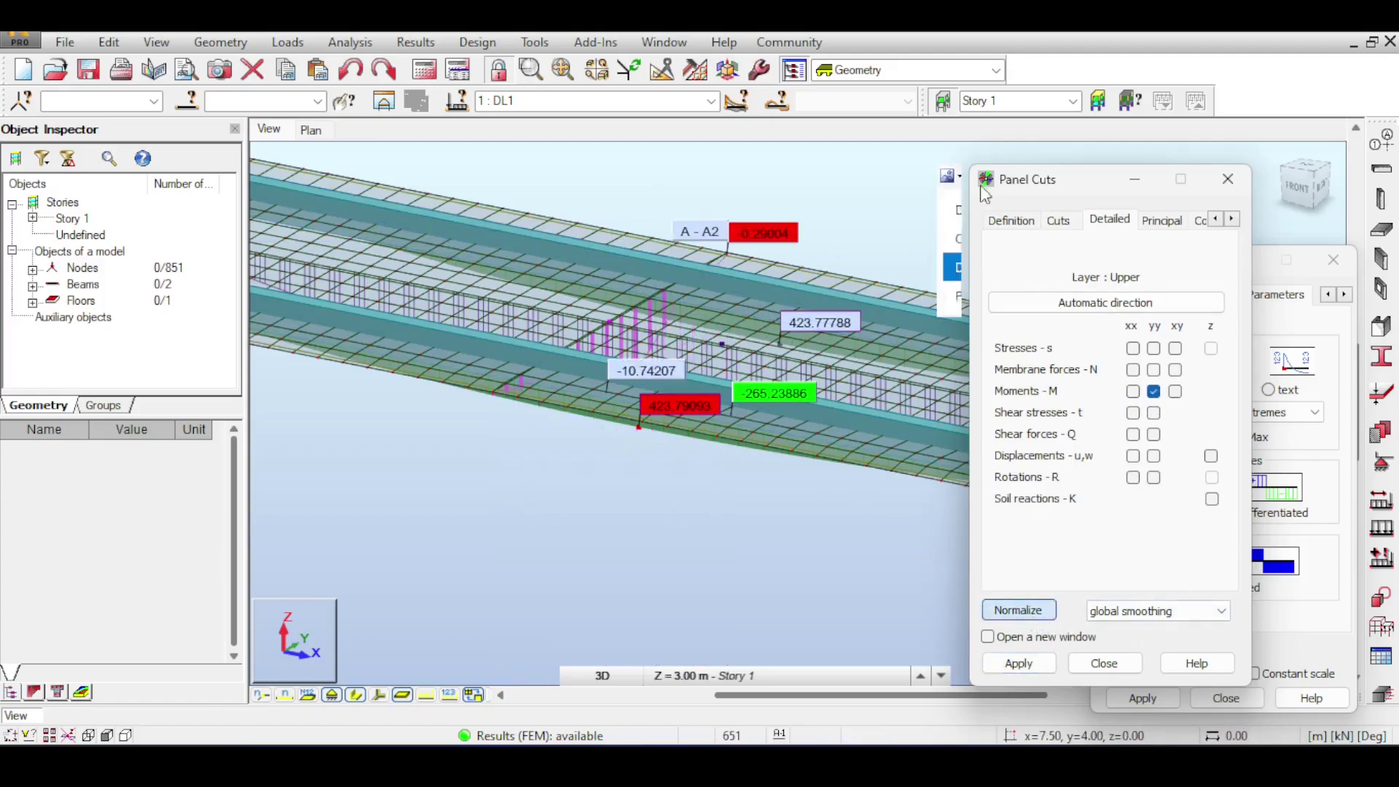
Step: Examine the transverse cut's moment diagram from the right-hand side, especially where it crosses the beams
click(1293, 206)
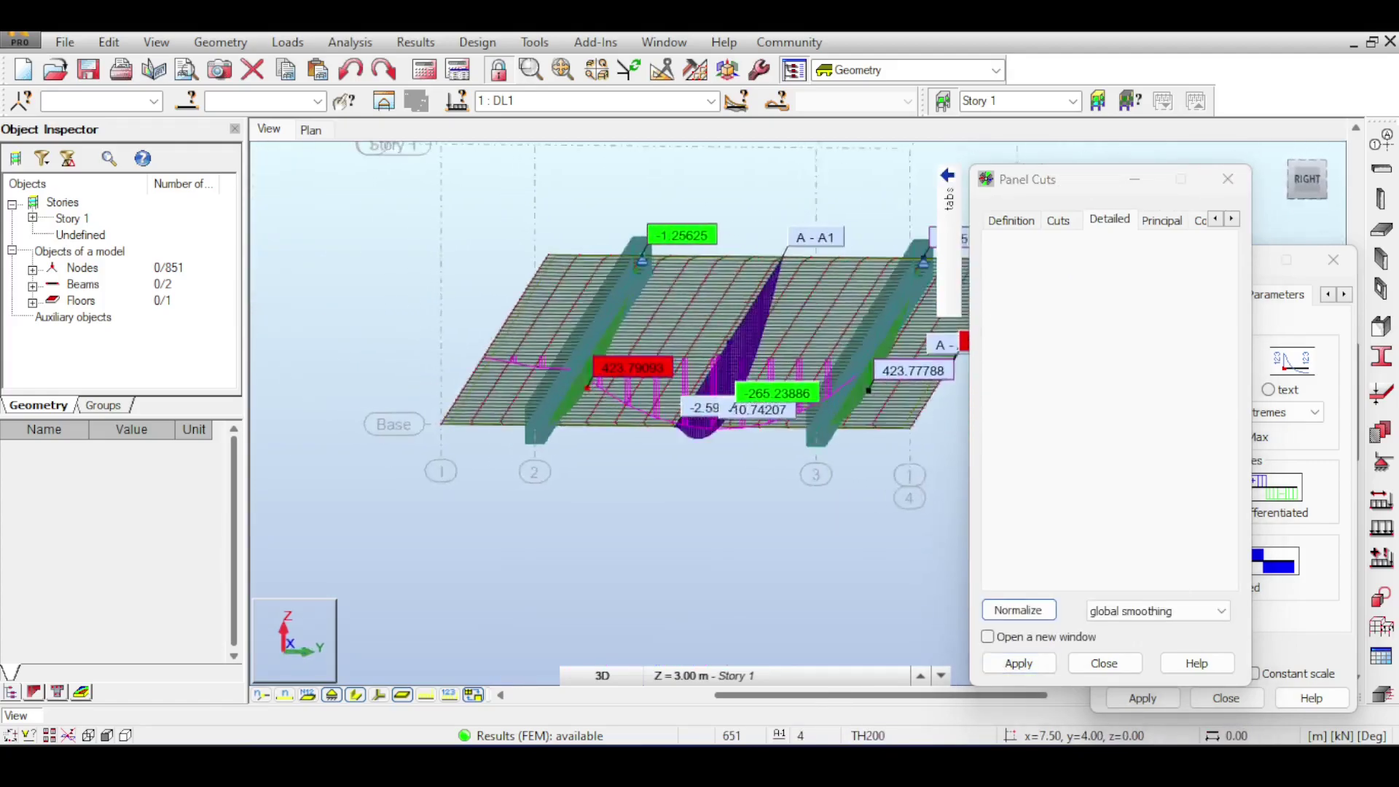
shift+middle_drag(691, 375, 787, 466)
scroll(657, 331, up, 5)
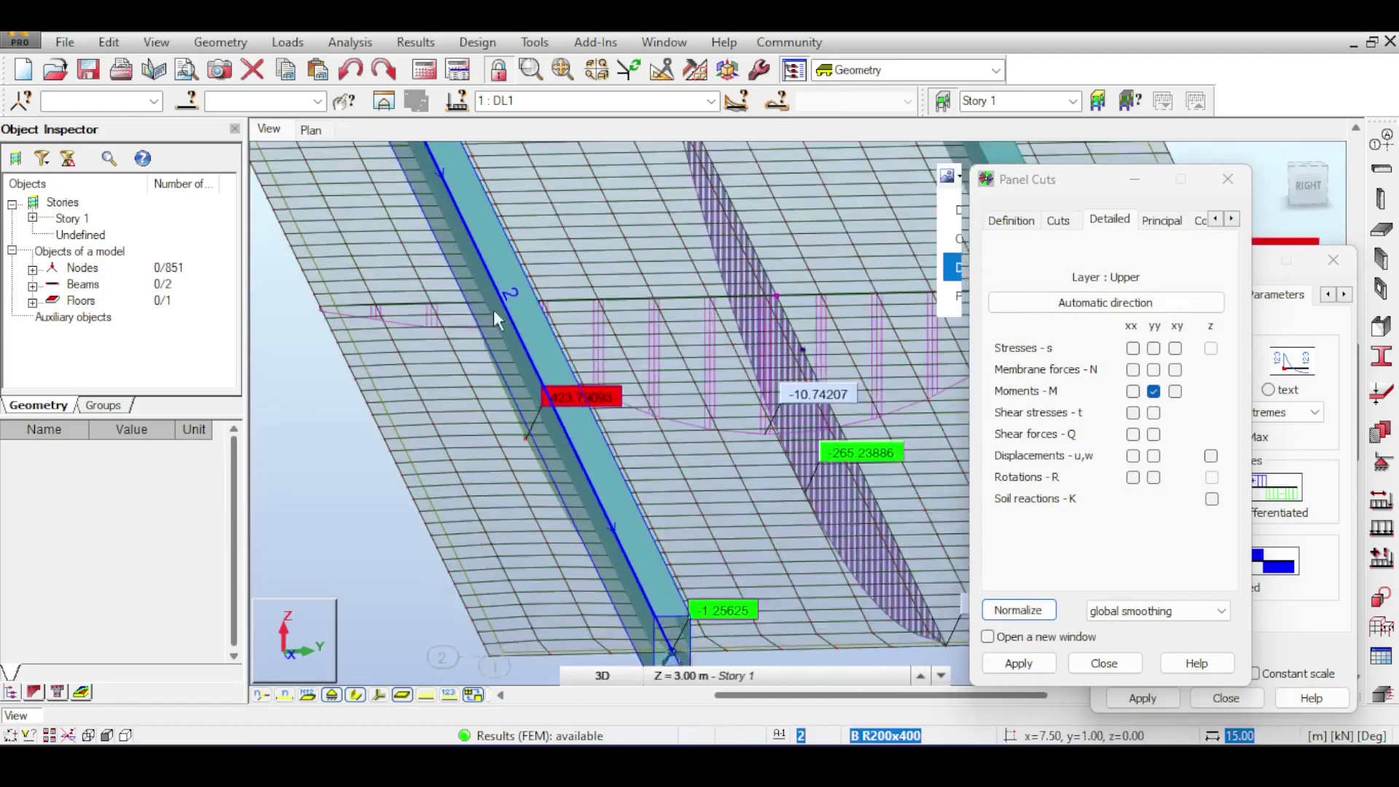
scroll(408, 321, up, 2)
scroll(465, 335, down, 4)
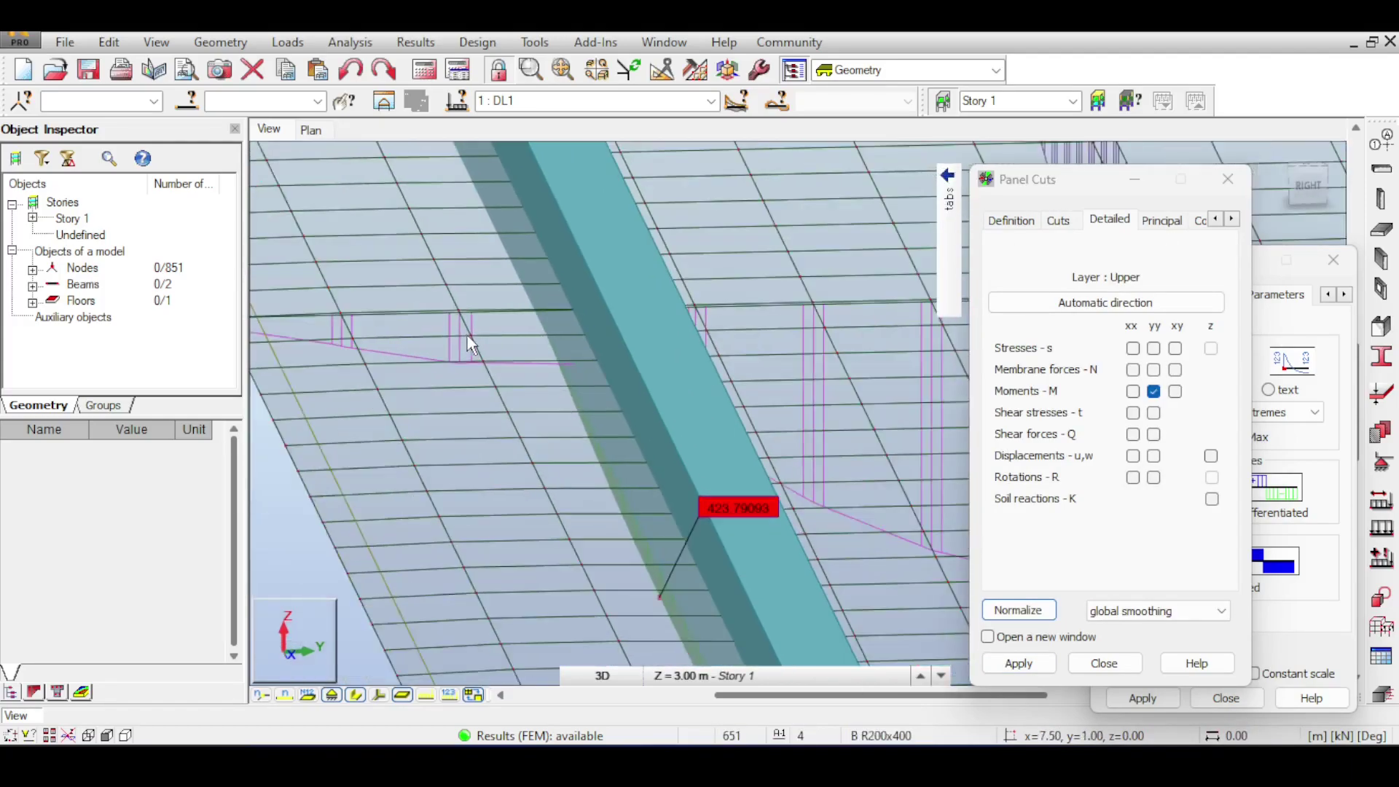
scroll(496, 321, down, 2)
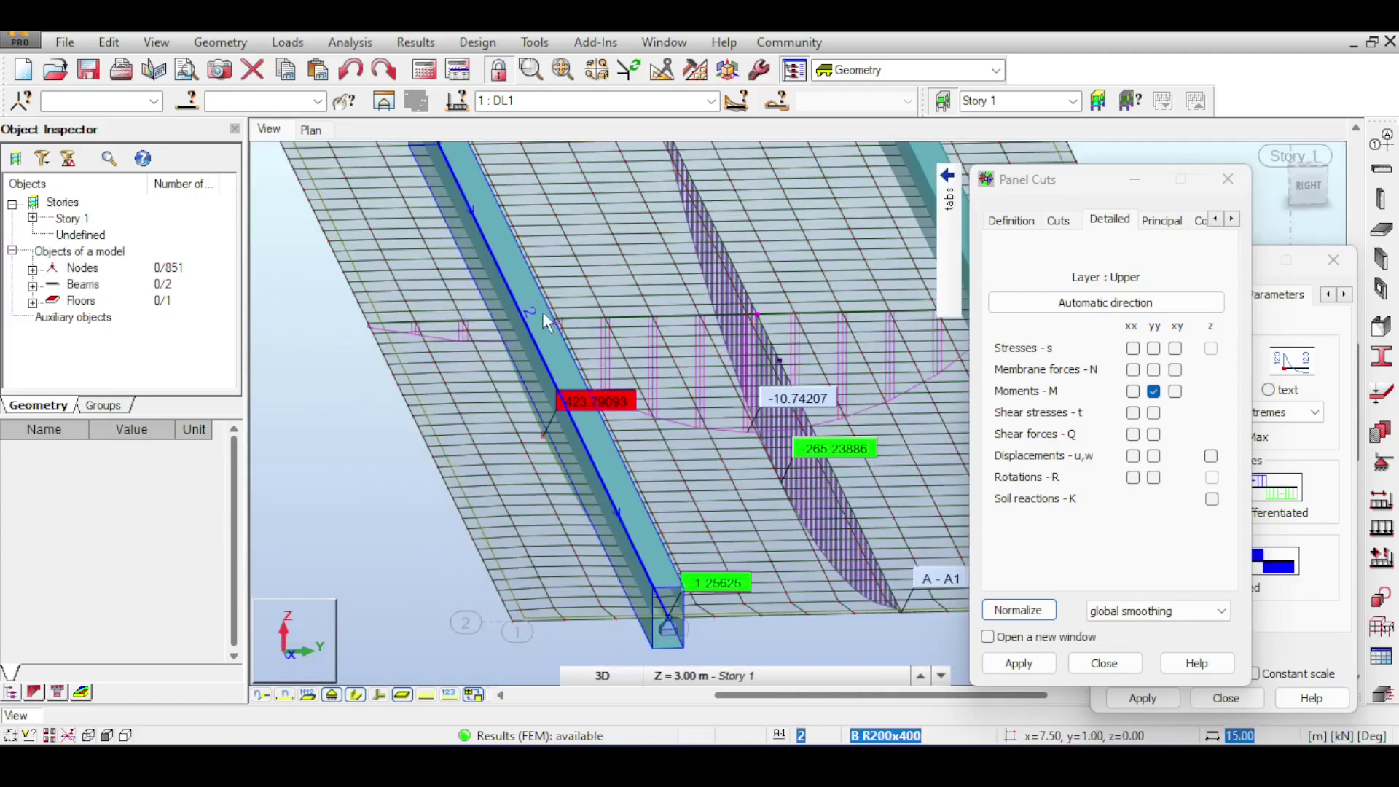
scroll(536, 307, down, 4)
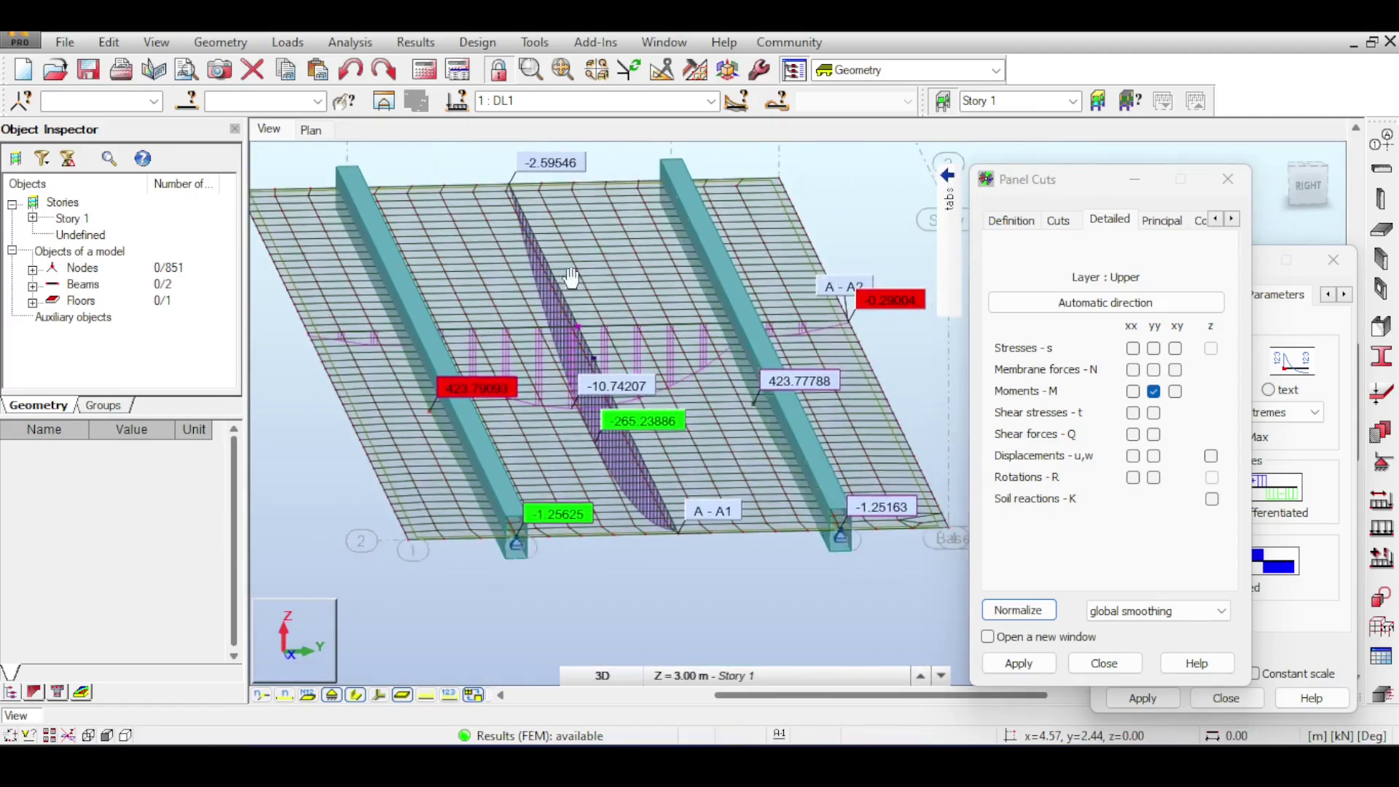
Step: Examine the diagram analysis of the transverse cut A - A2, compare it with cut A - A1, and exit the second analysis
click(1058, 220)
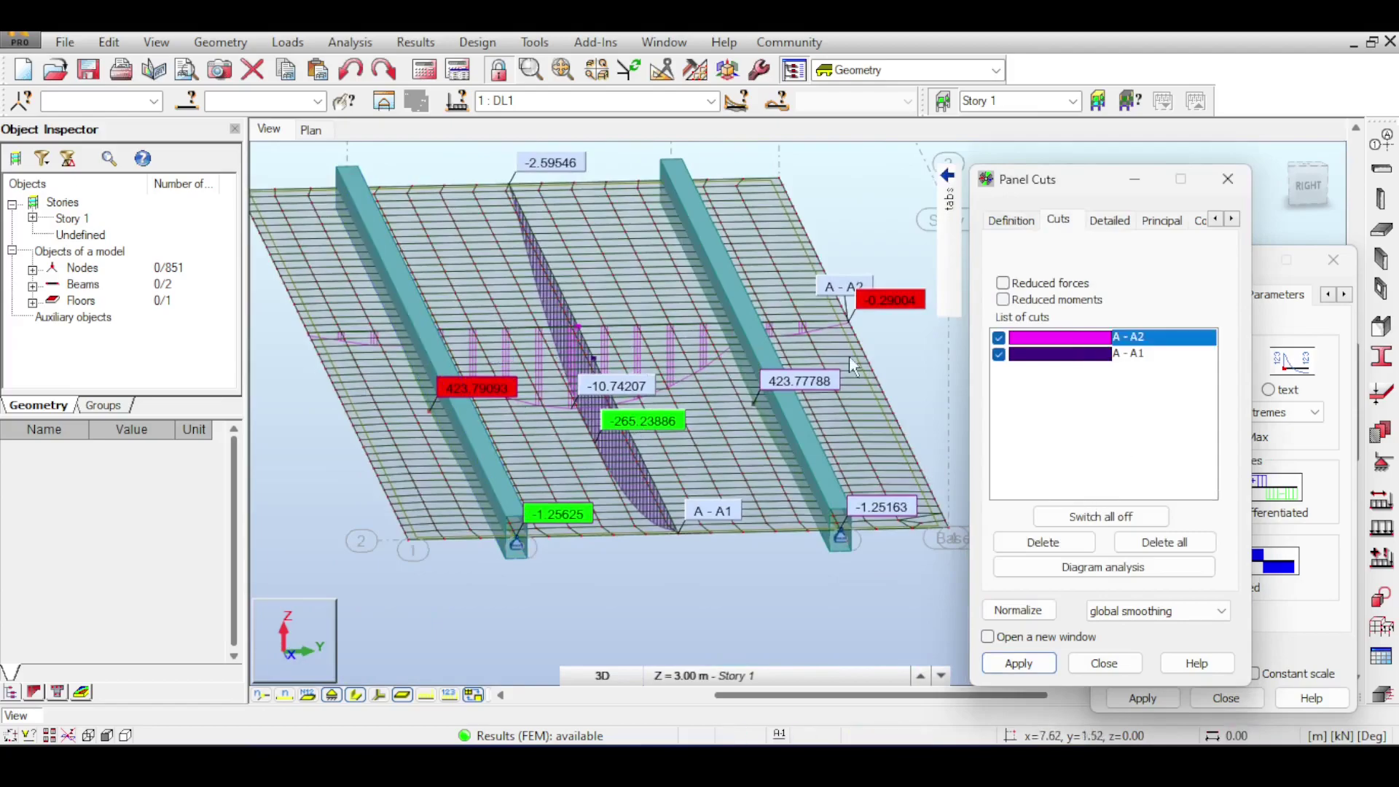
click(1103, 567)
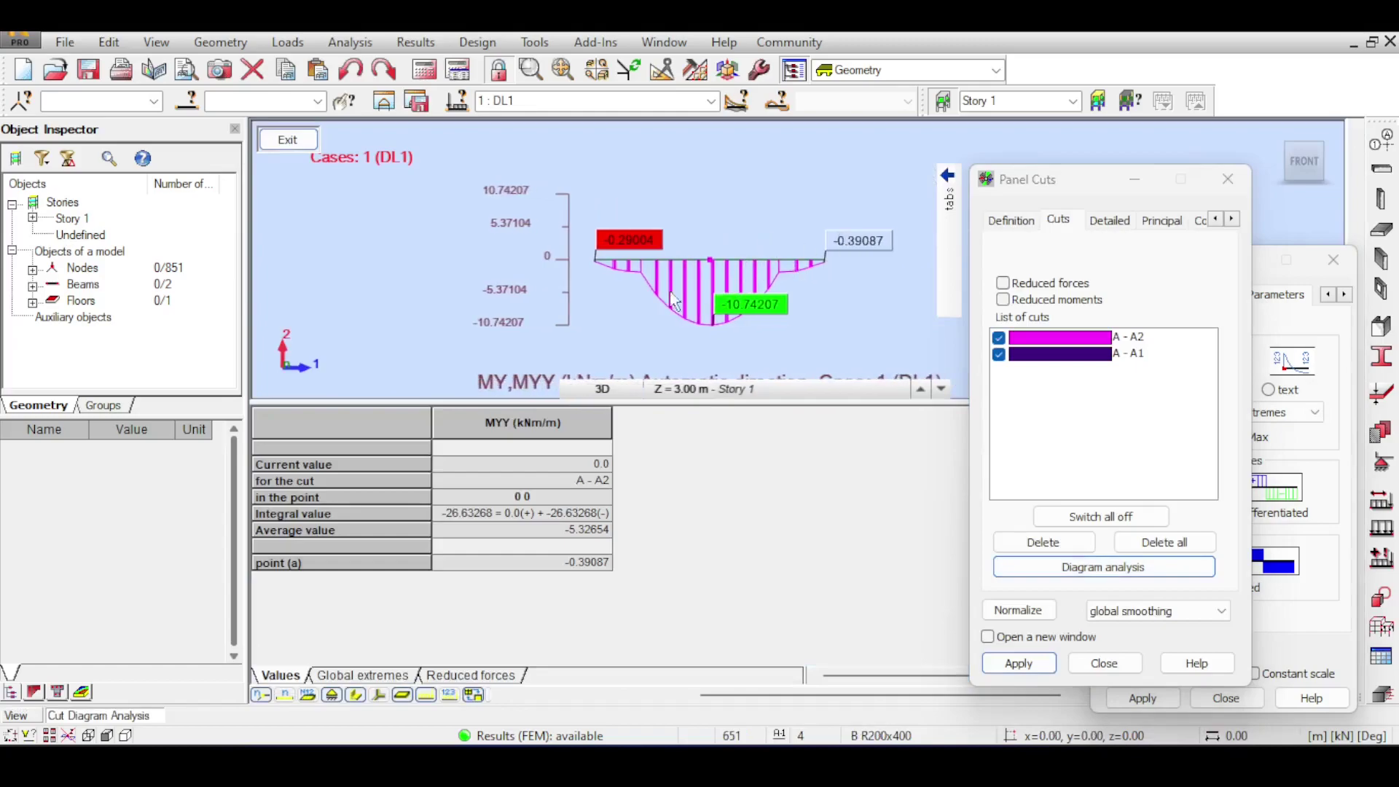
scroll(618, 266, up, 2)
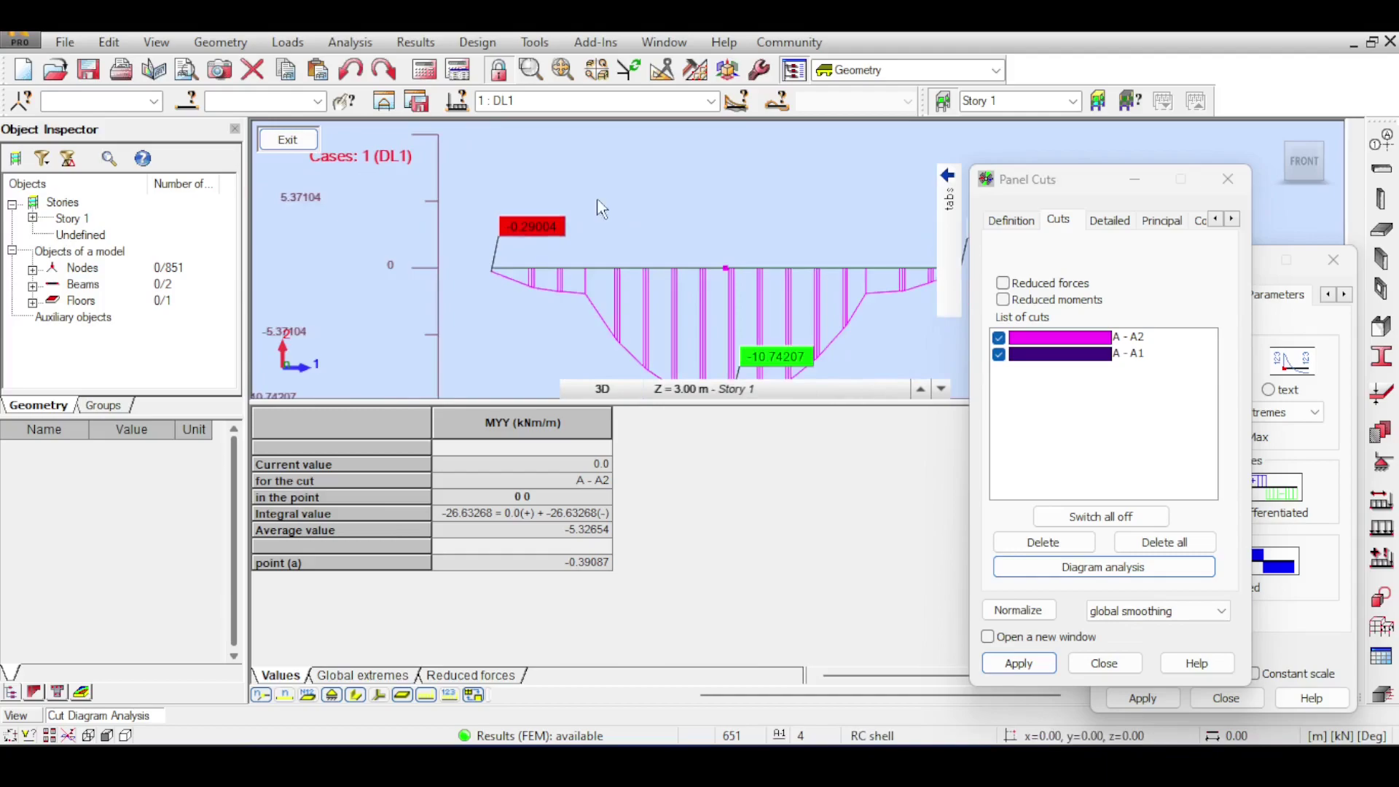
mouse_move(953, 278)
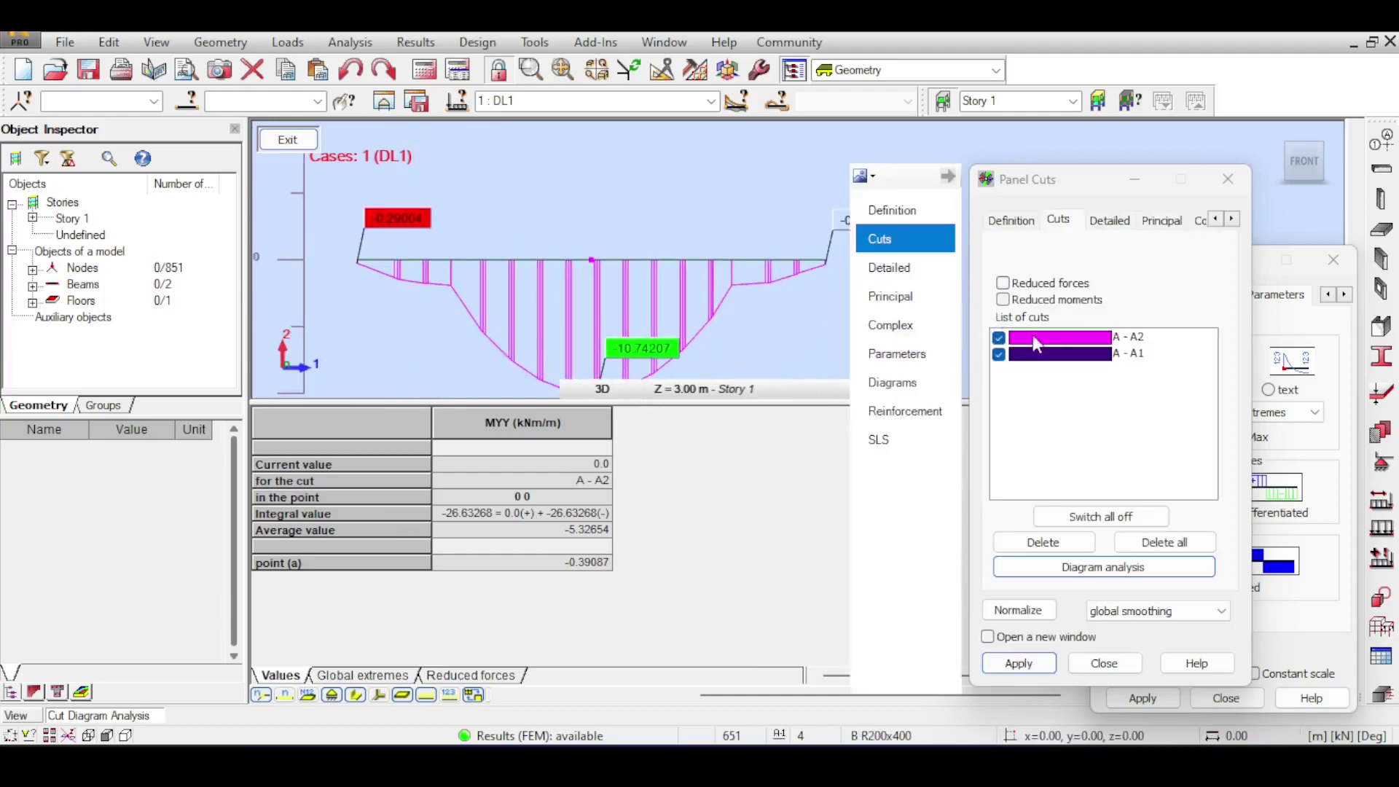
click(1049, 354)
click(1070, 567)
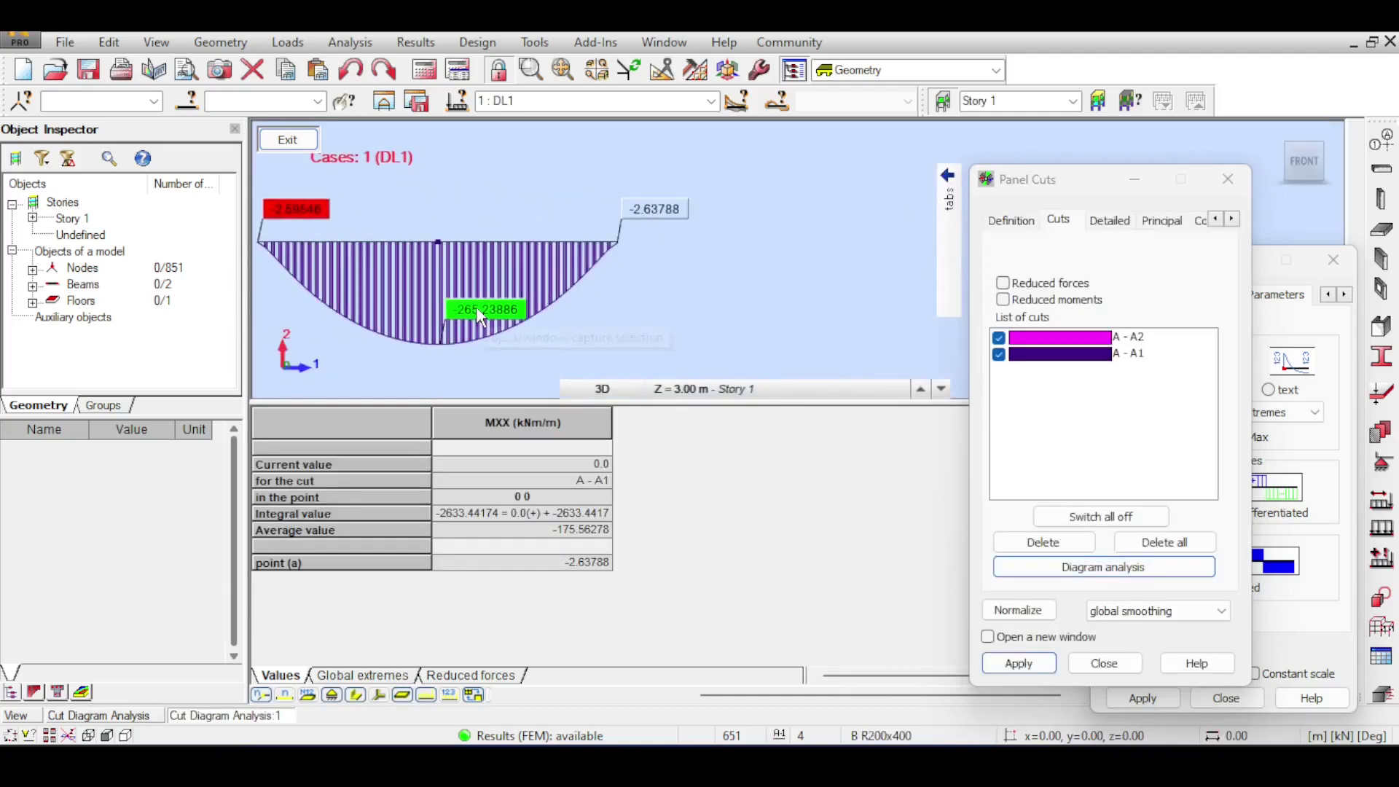
click(301, 138)
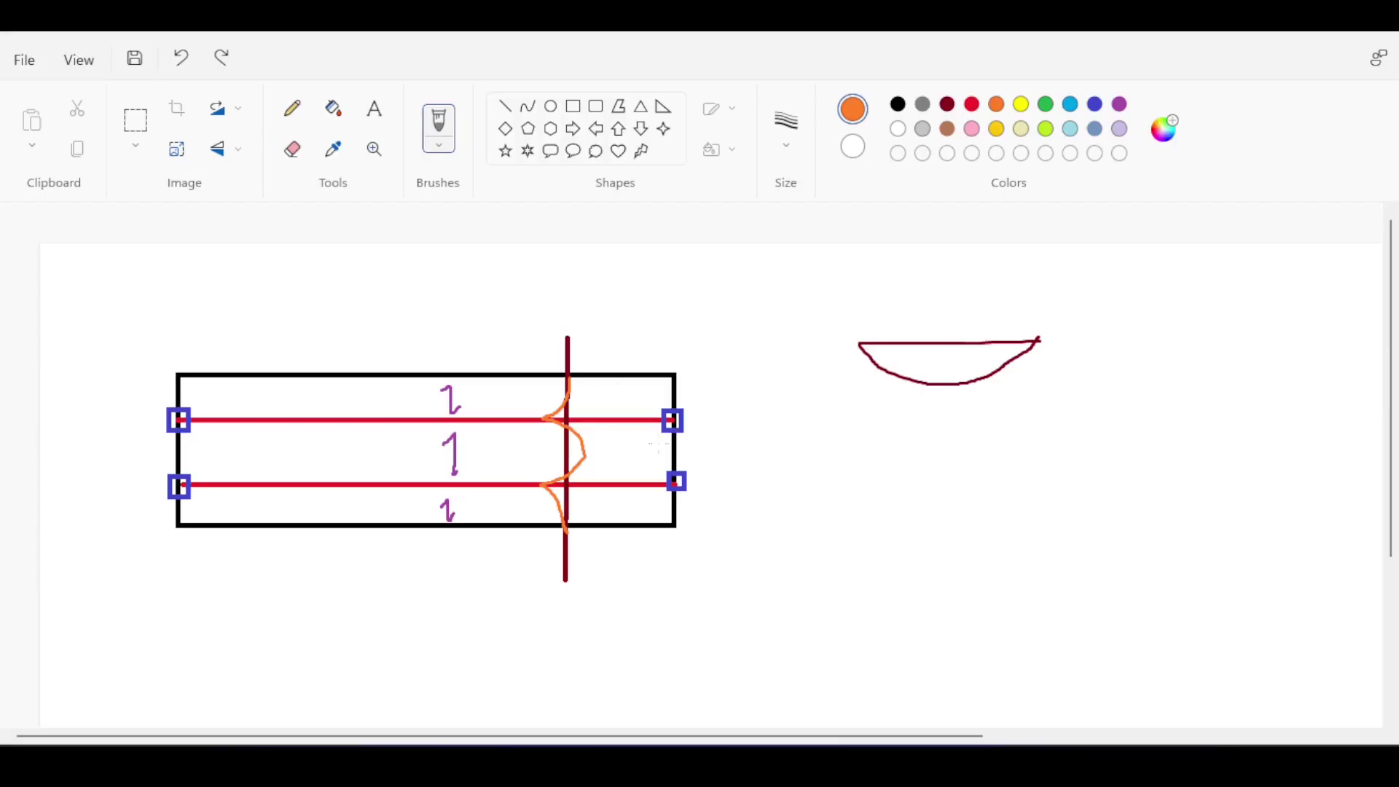
Step: Switch to Paint and write "Large Beam => Large EI => Overall deflection in the longitudinal Direction is small." below the slab sketch
scroll(658, 446, down, 3)
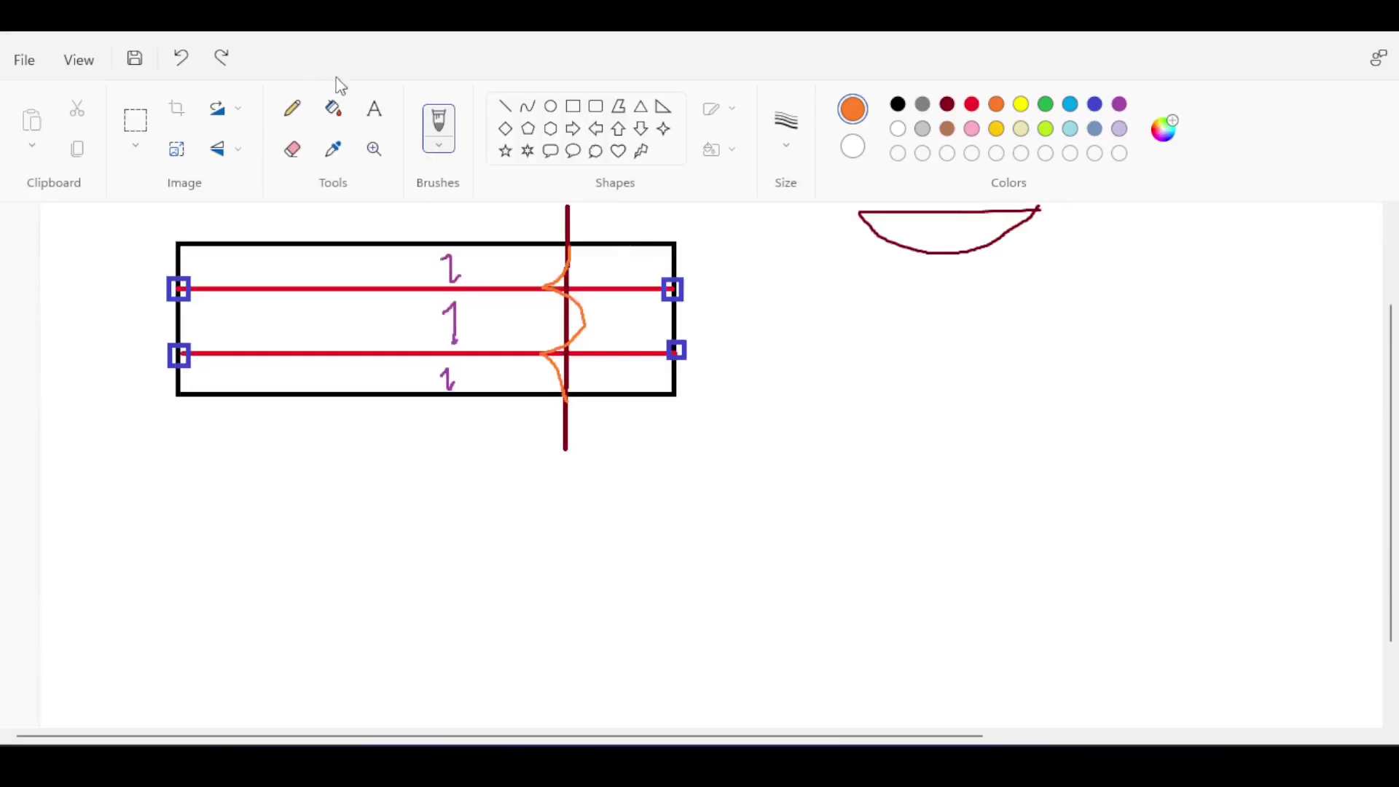
click(205, 459)
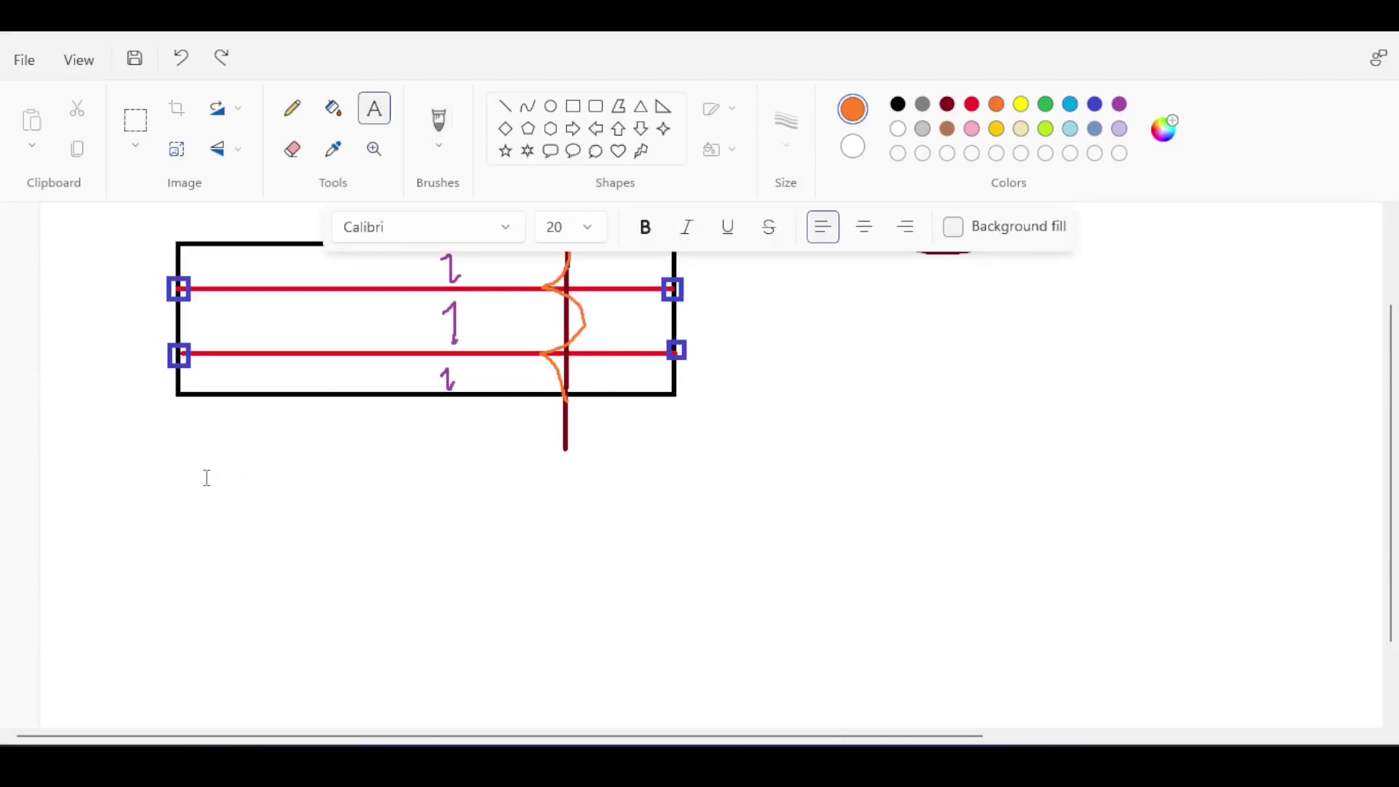
text(Larg)
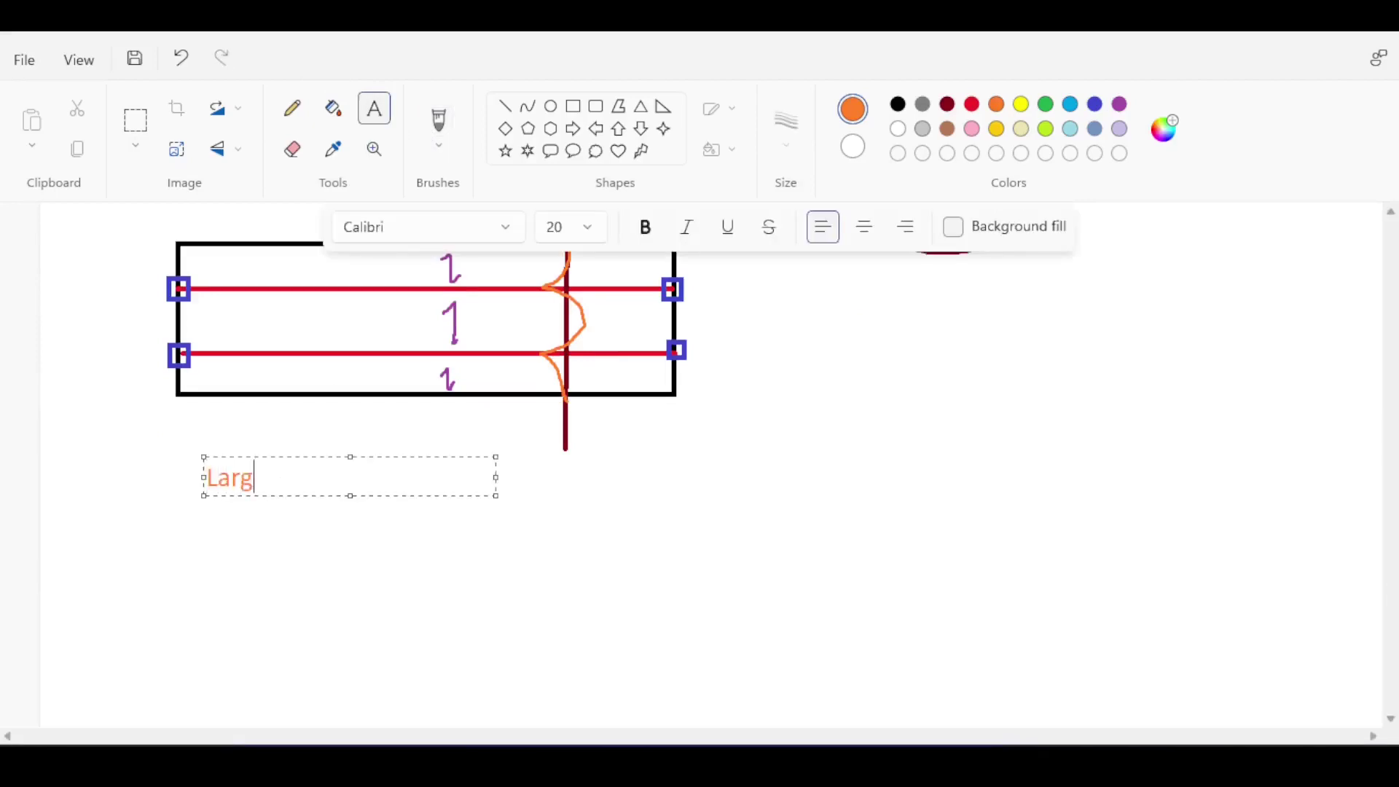
text(e Beam => La)
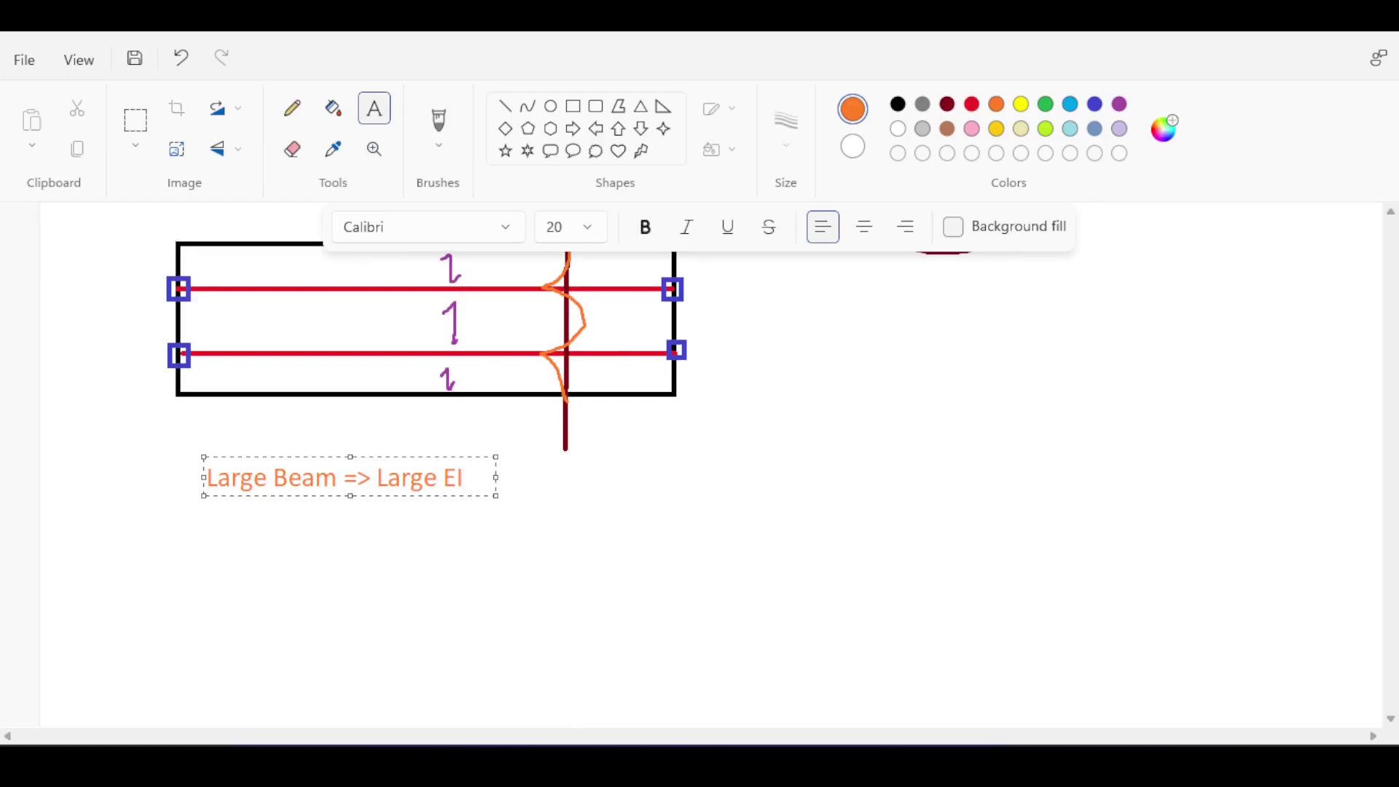
text(> Overall de)
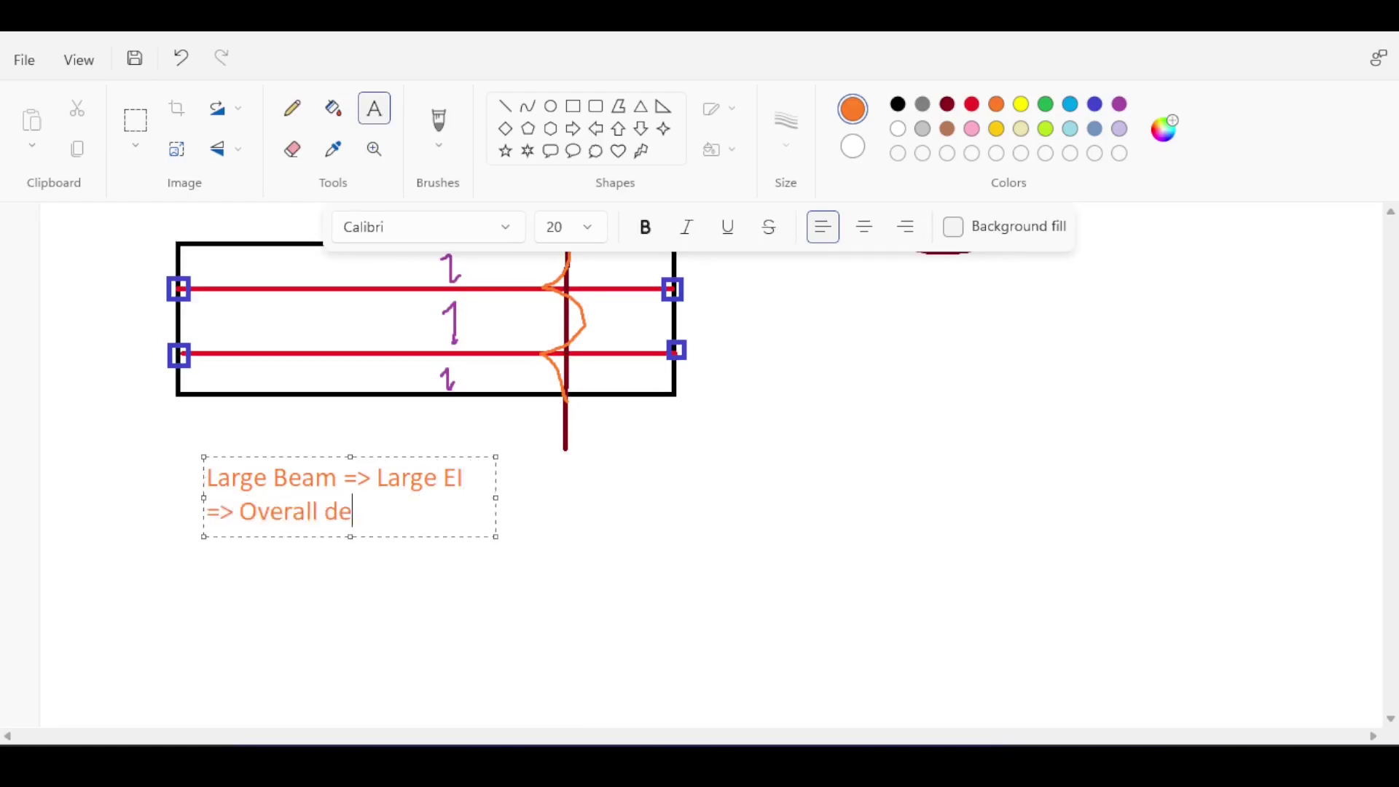
text(flection in the l)
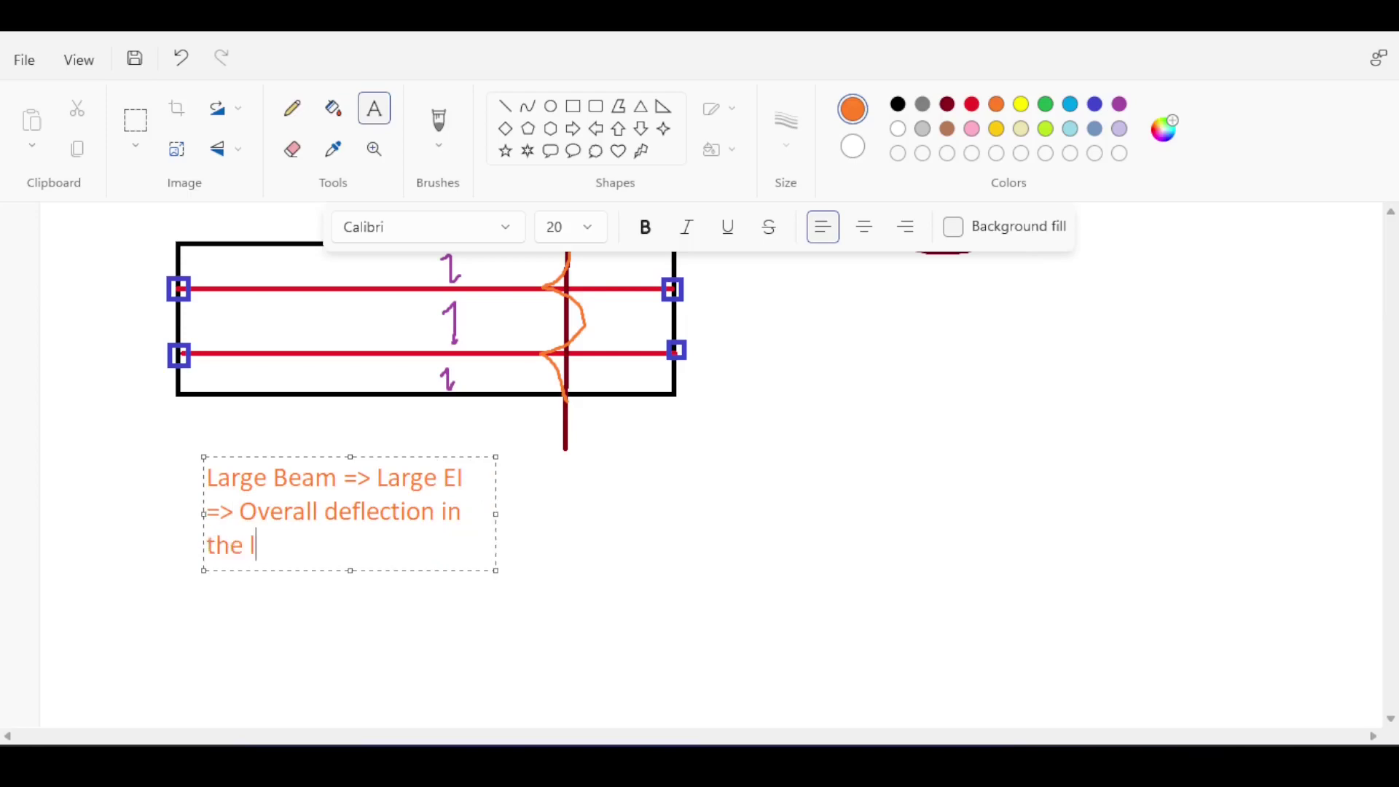
text(ongitudinal Direction is small.)
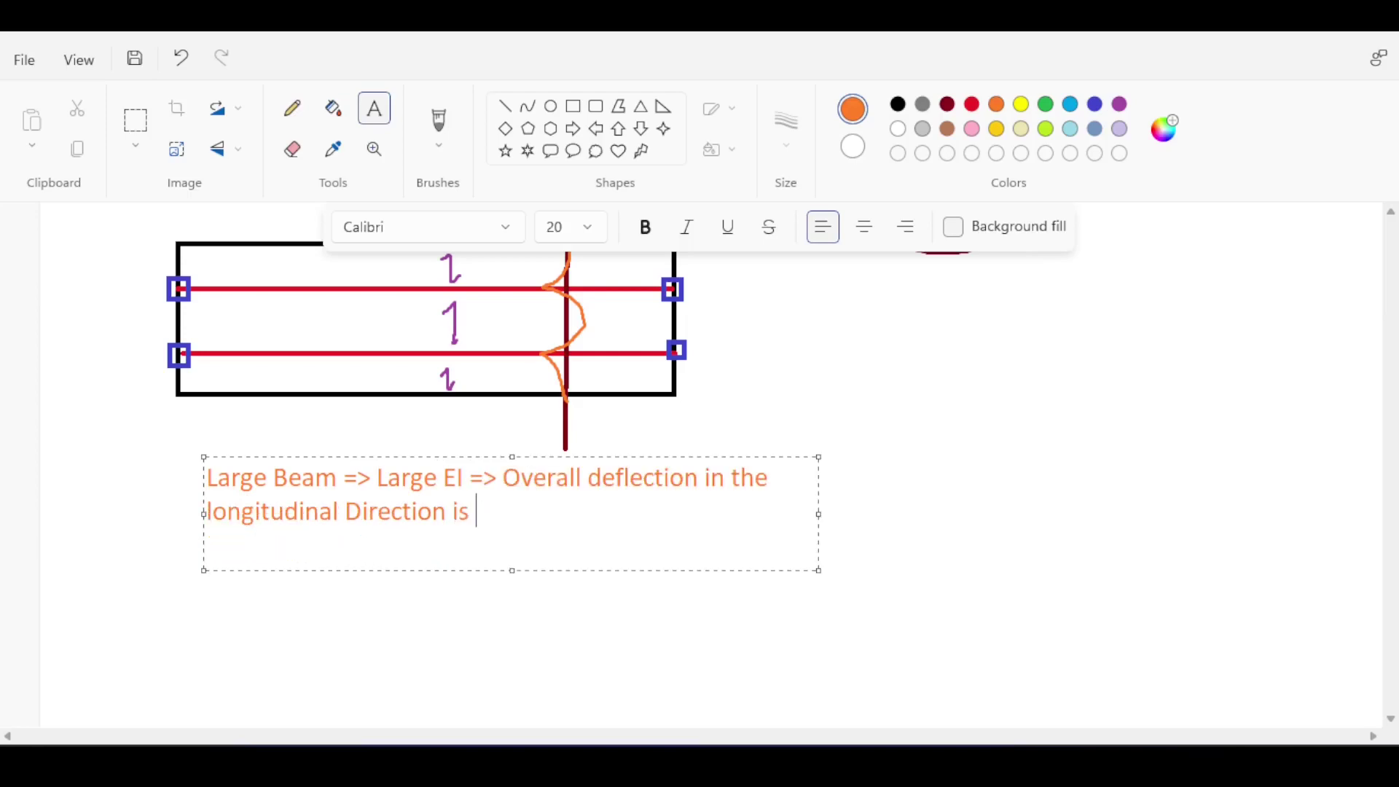
Step: Extend the note with the lines "Small deflection will cause a BMD" and "small deflection will cause a negligible moment diagram in"
key(Return)
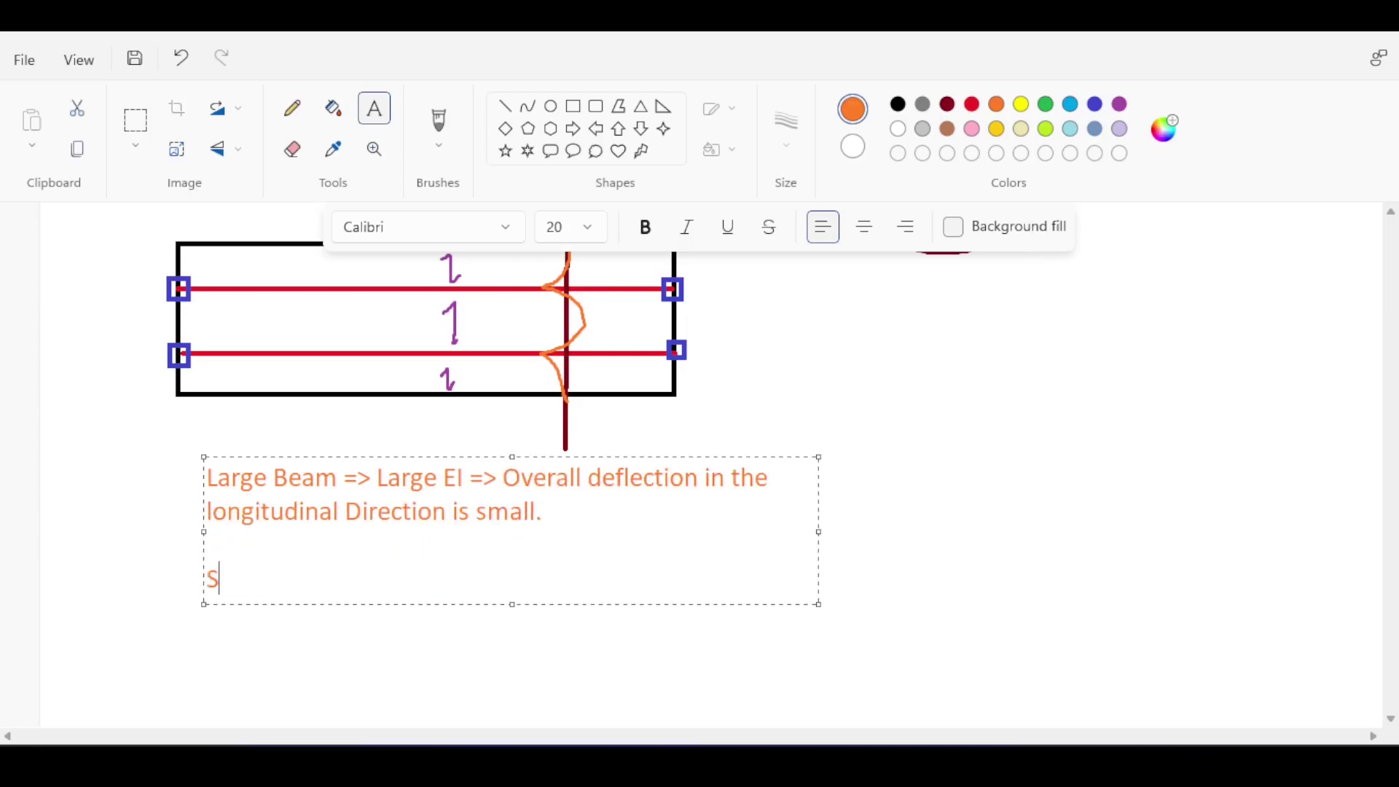
text(Small deflection wil)
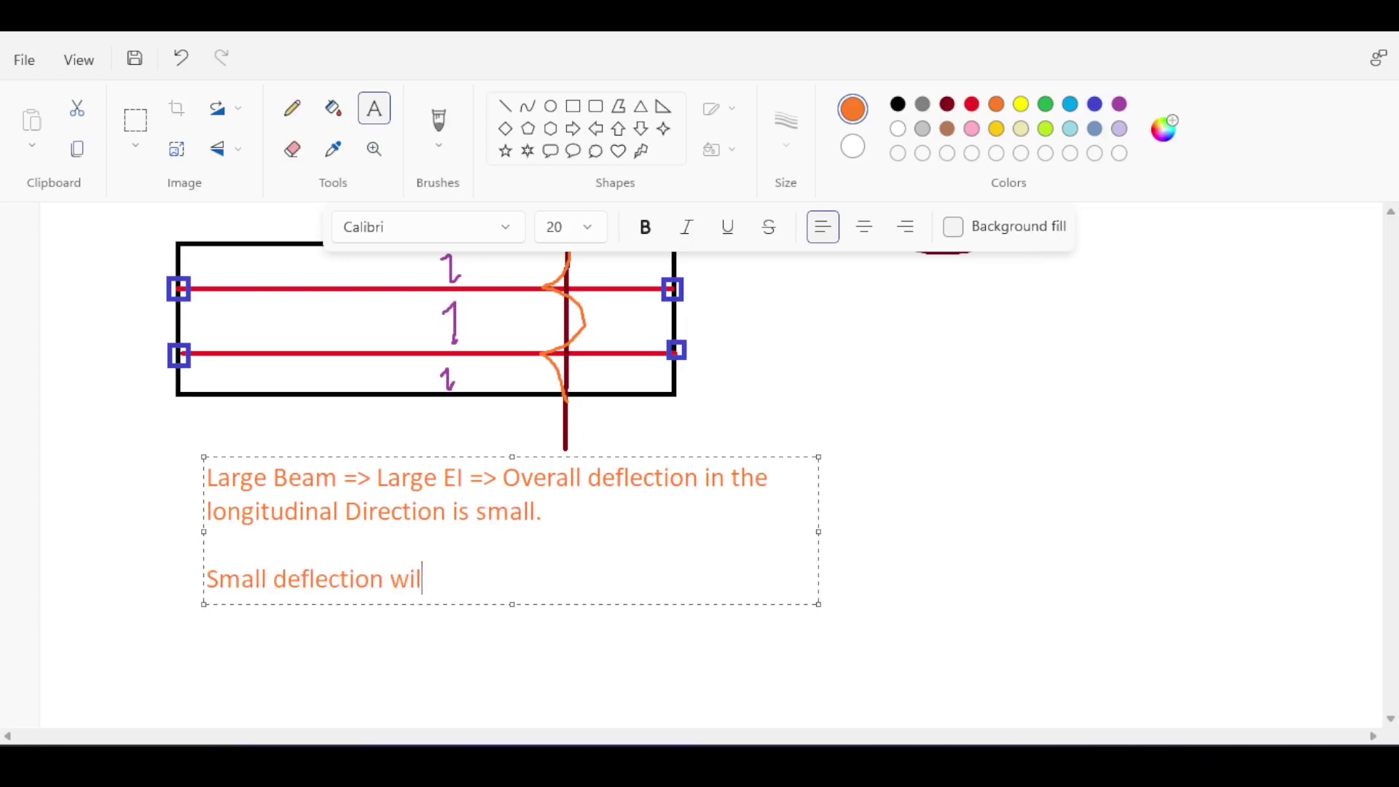
text(l cause a BMD)
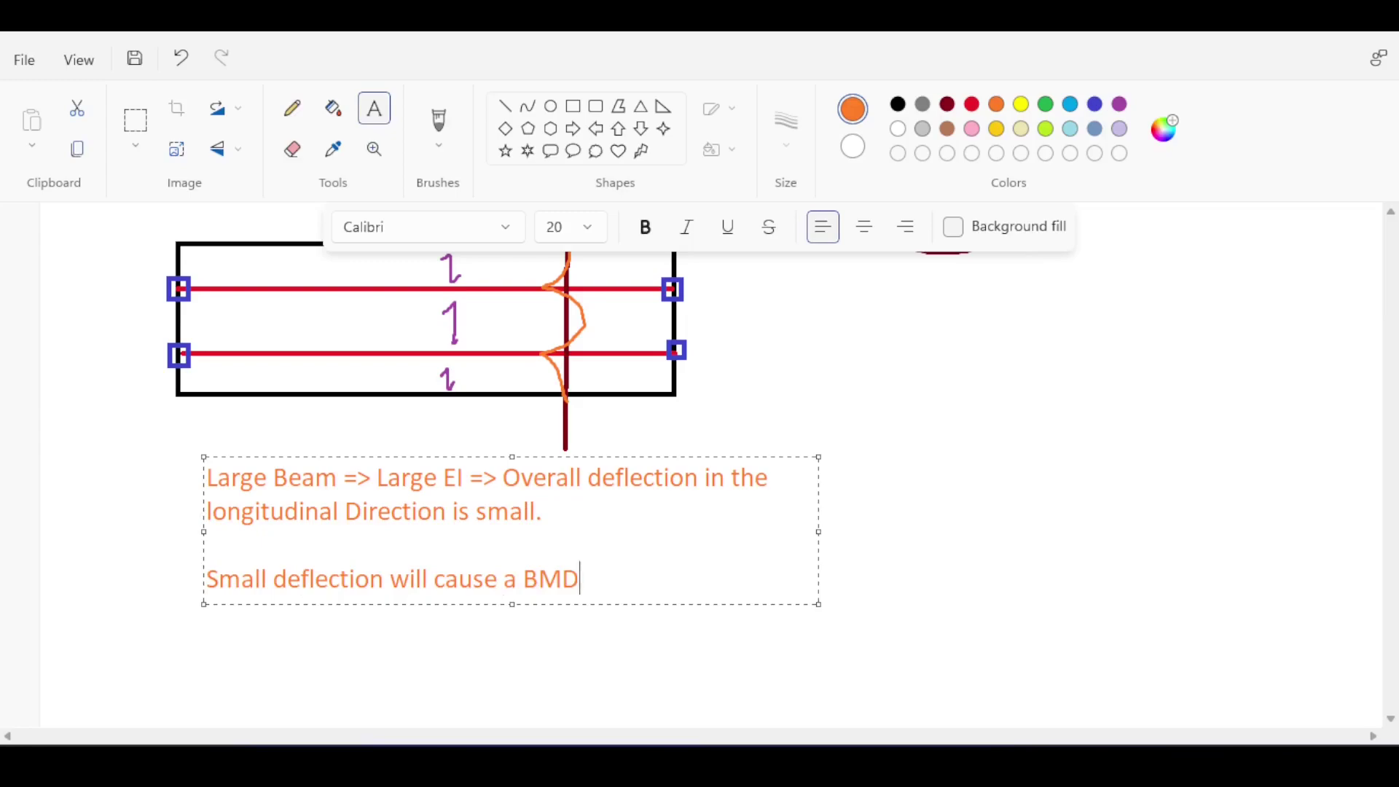
key(Return)
text(small deflec)
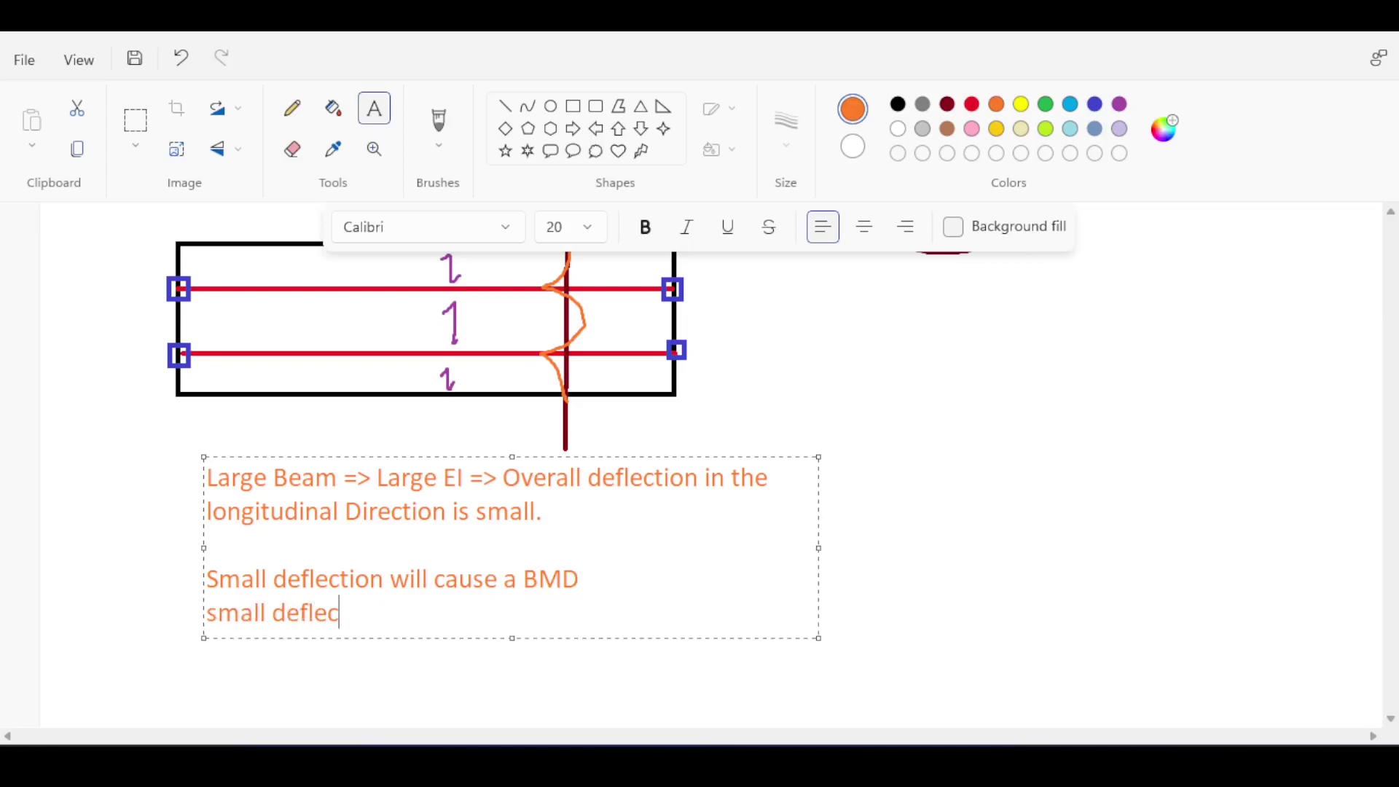
text(tion will cause)
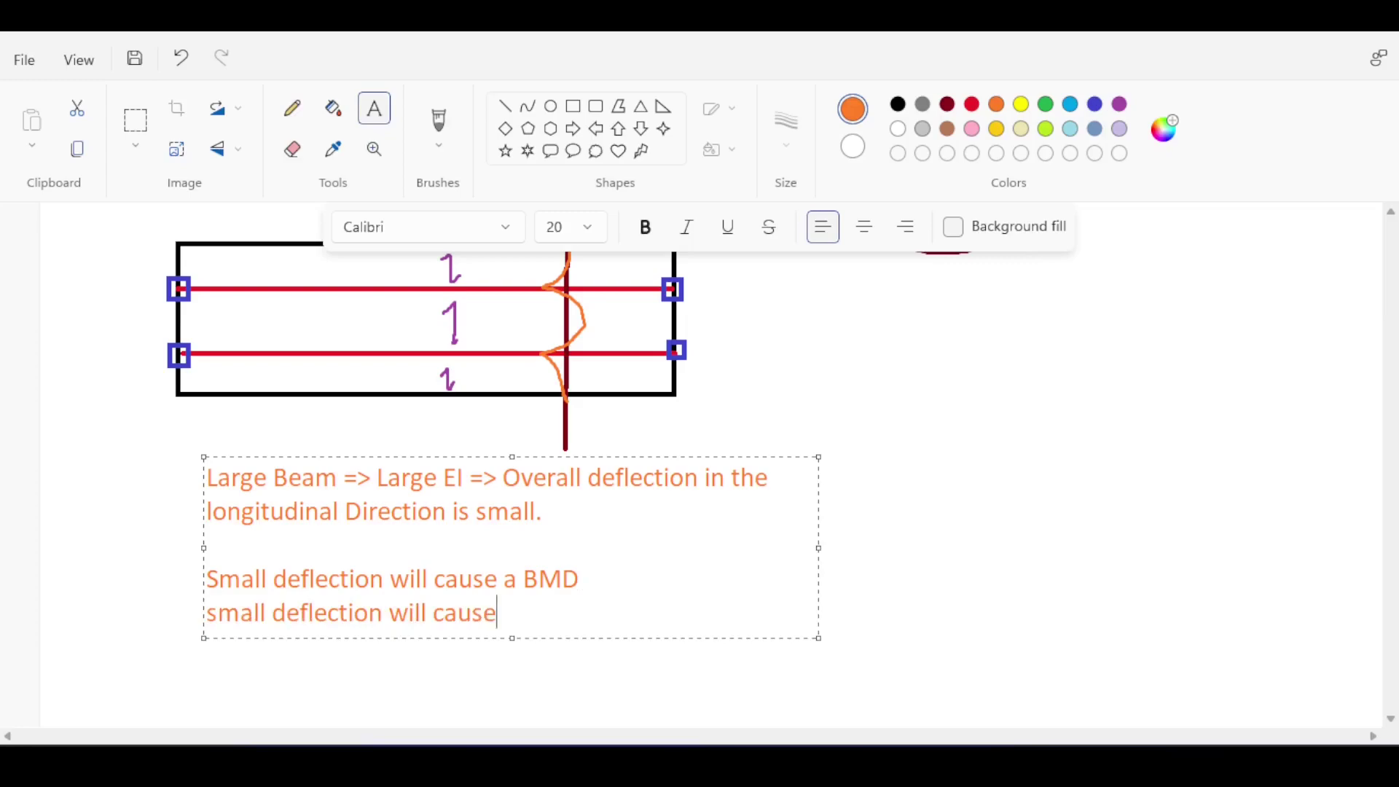
text( a negligible moment di)
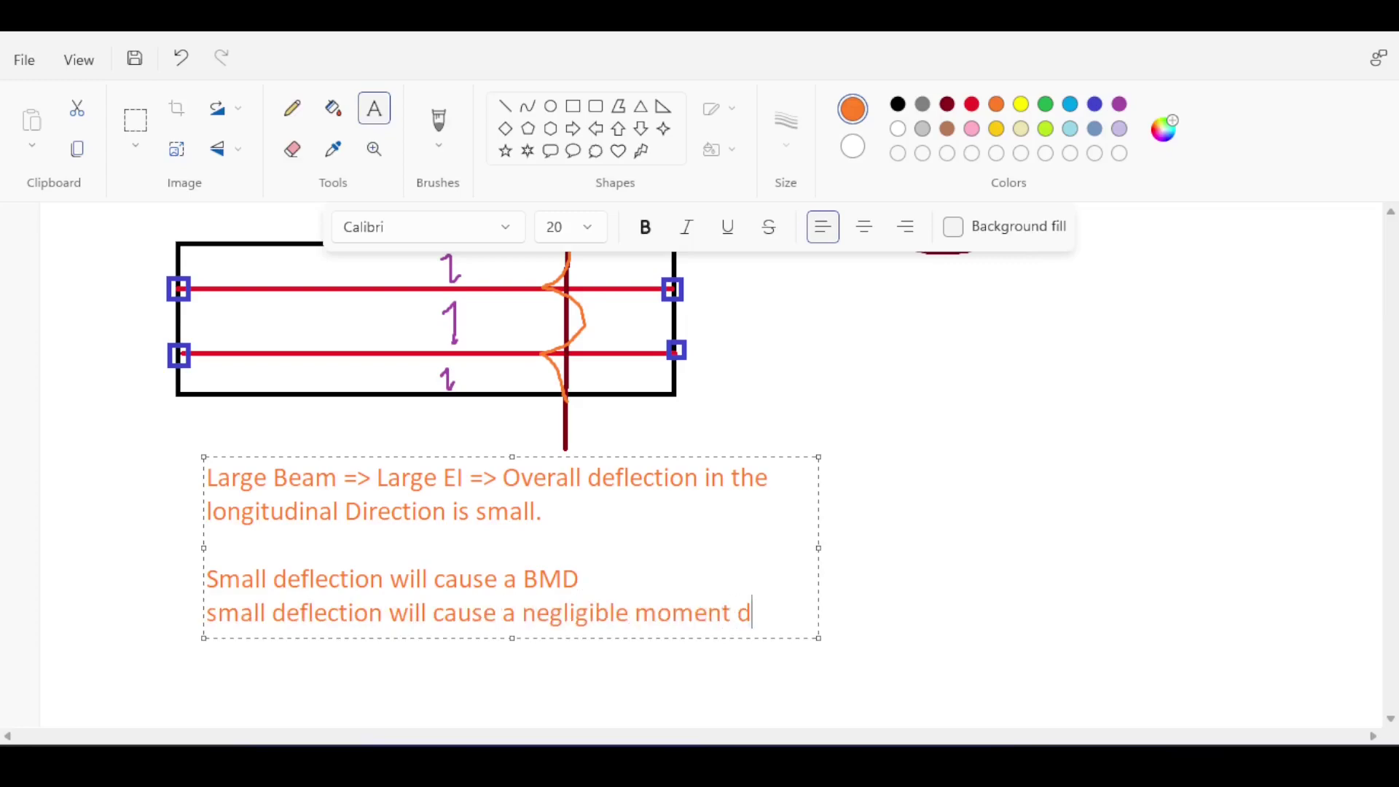
text(agram in)
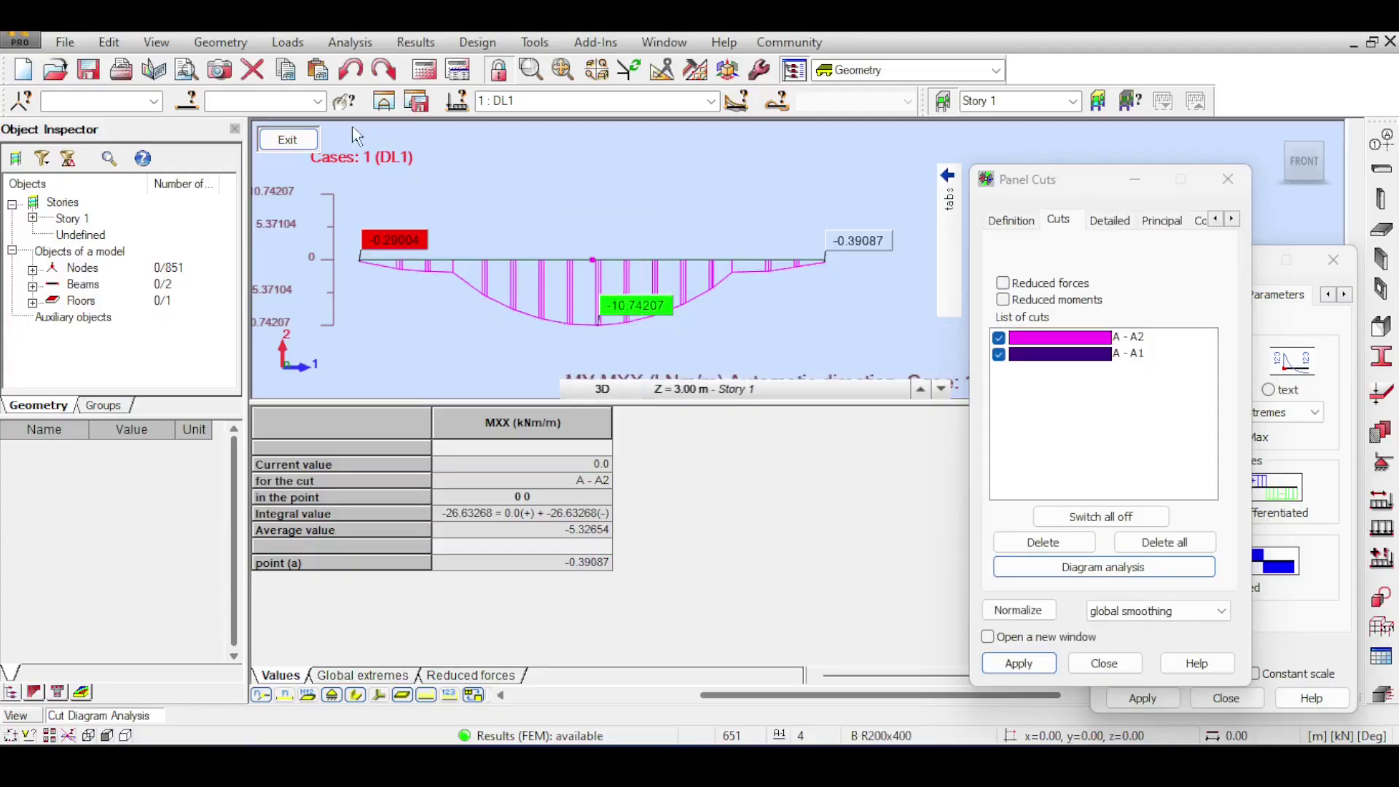
Step: Return to Robot Structural Analysis, exit the cut diagram analysis, and close the Panel Cuts and Diagrams windows
click(289, 140)
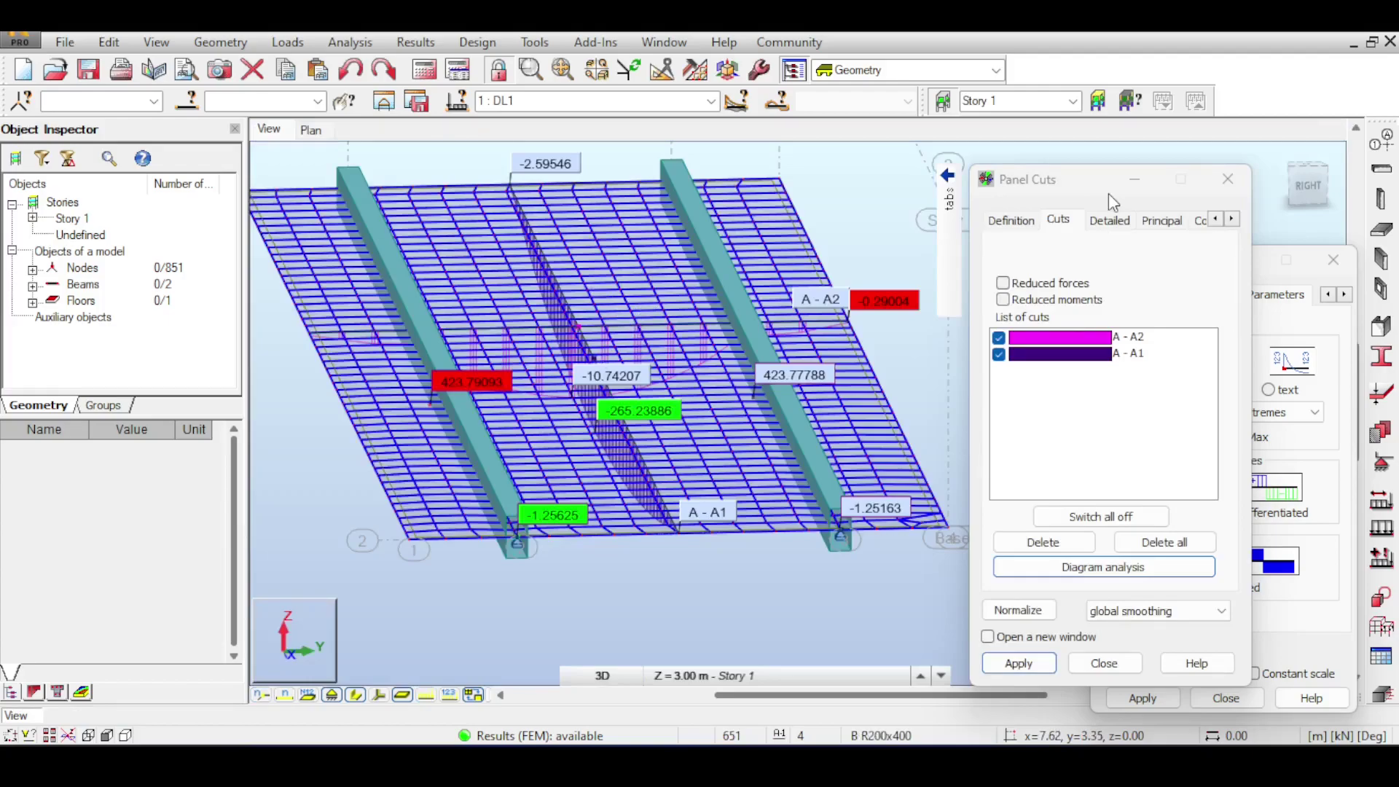
click(1228, 179)
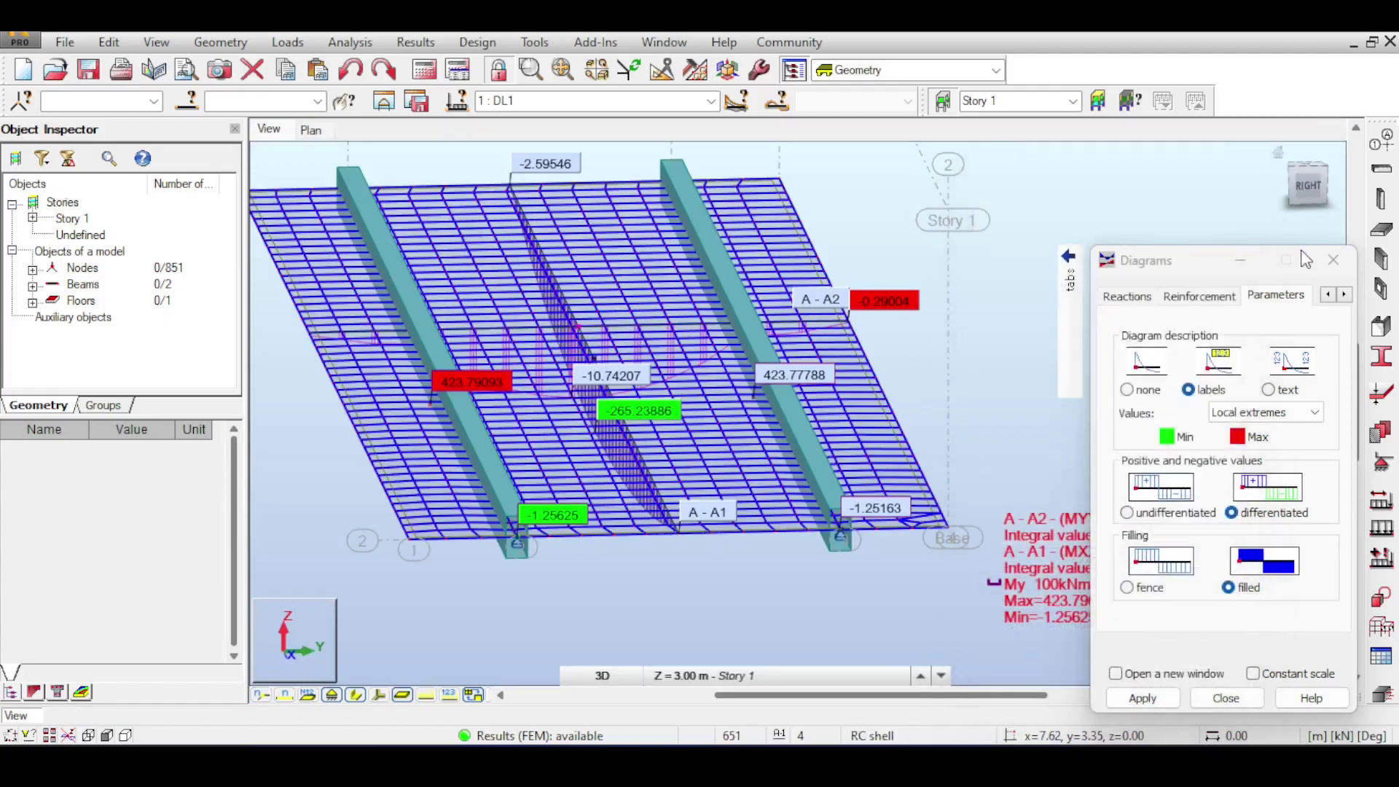
click(1332, 260)
Step: Display the structure's deformation and examine how the slab deflects along the two beams
scroll(1094, 277, down, 4)
shift+middle_drag(1057, 255, 859, 309)
click(1316, 696)
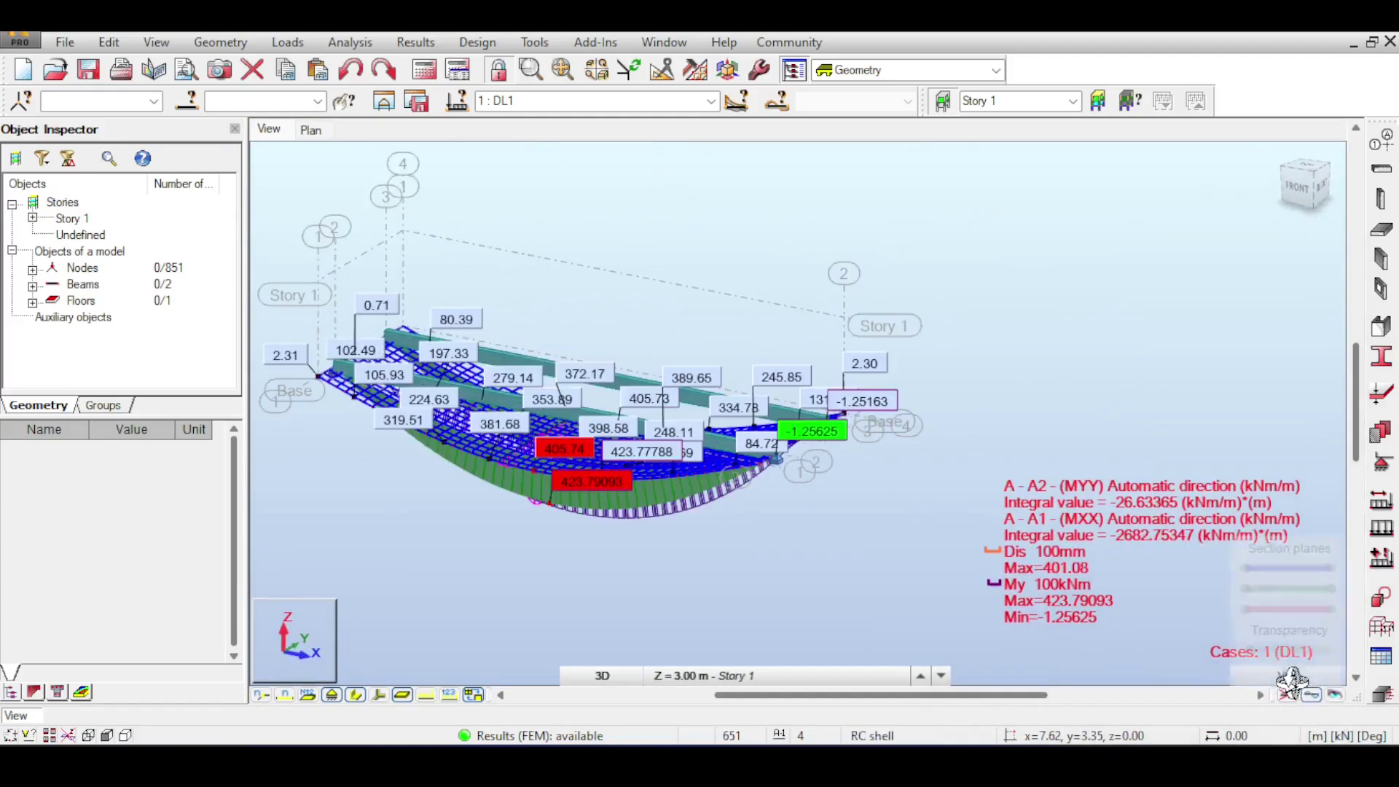
scroll(827, 399, up, 4)
middle_drag(751, 392, 964, 332)
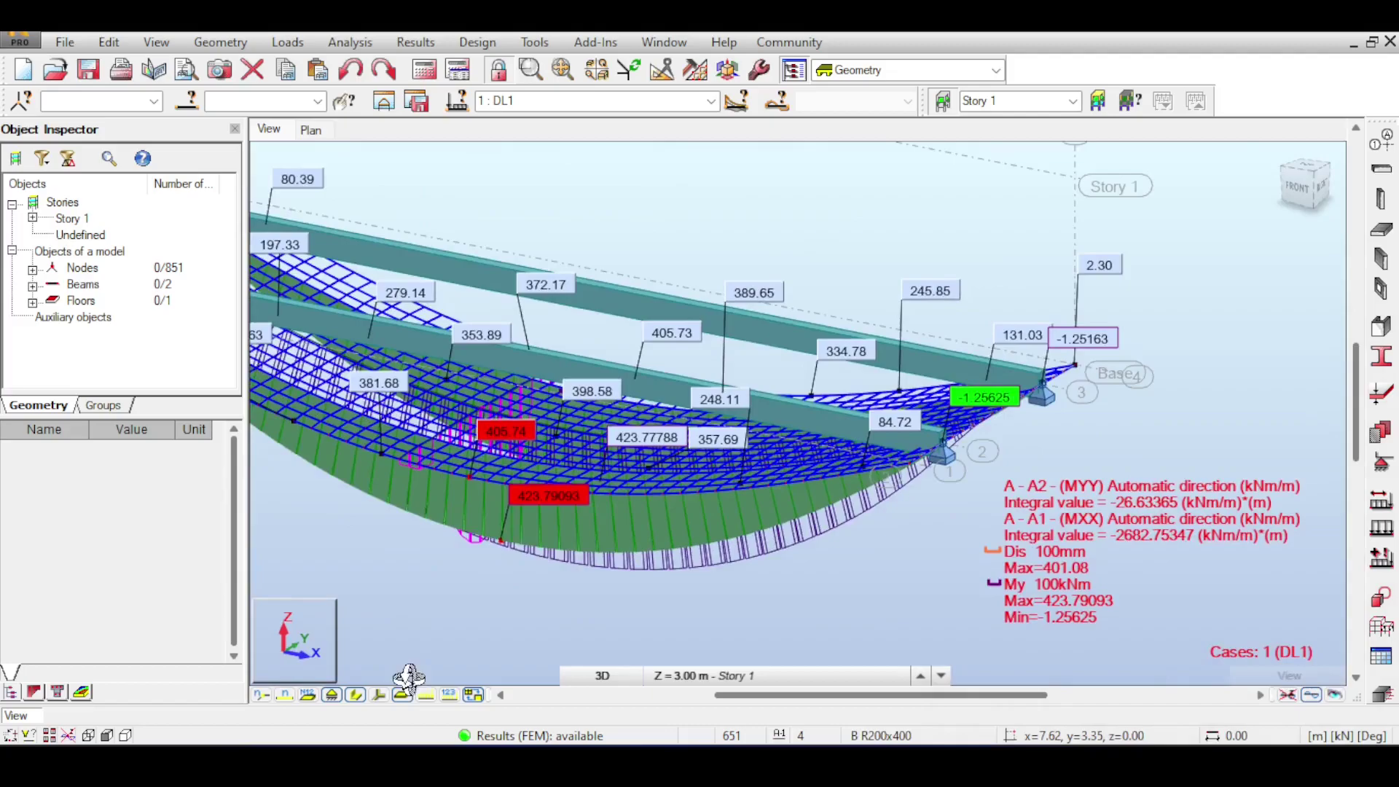
Step: Hide the beam section shapes and examine the slab's deformed mesh without the moment diagrams
click(350, 695)
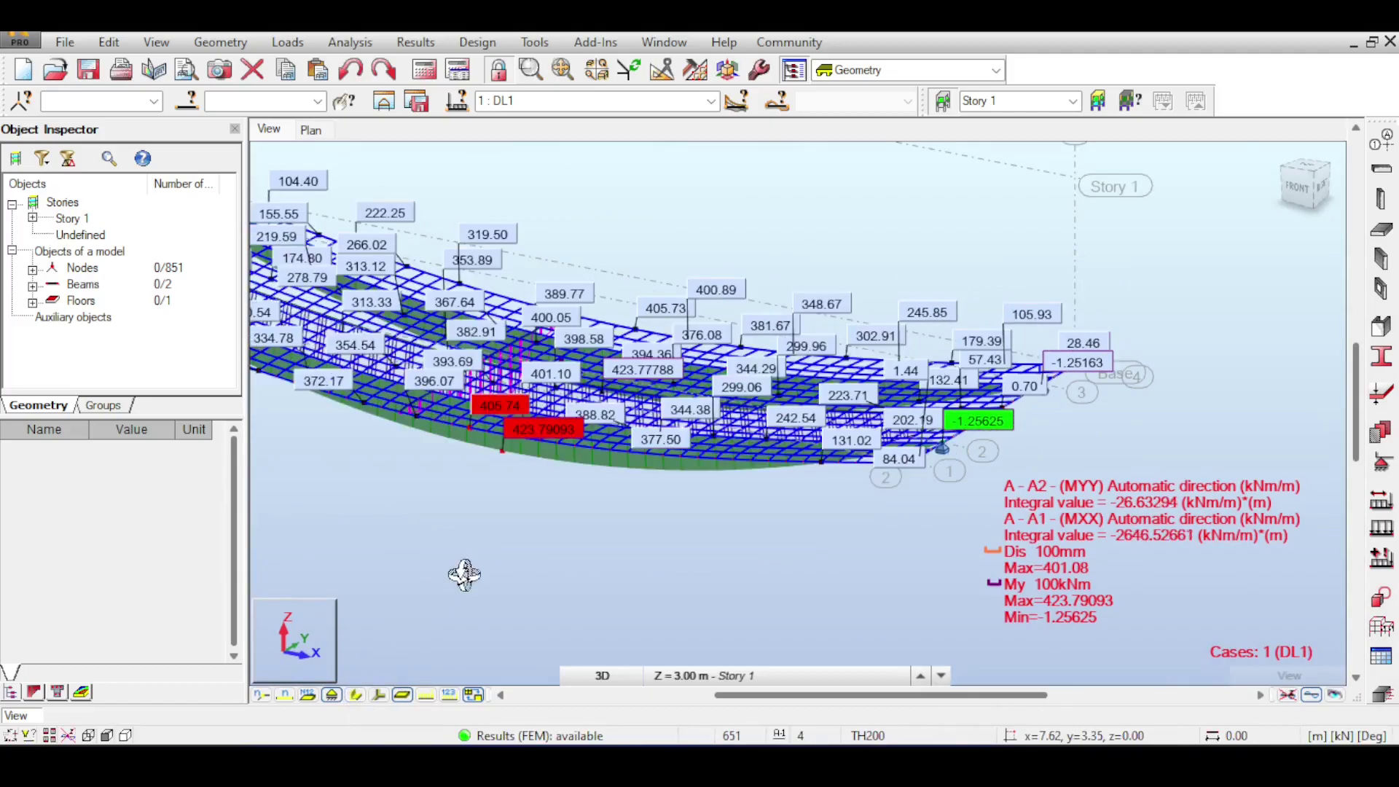
drag(1020, 306, 952, 303)
click(357, 698)
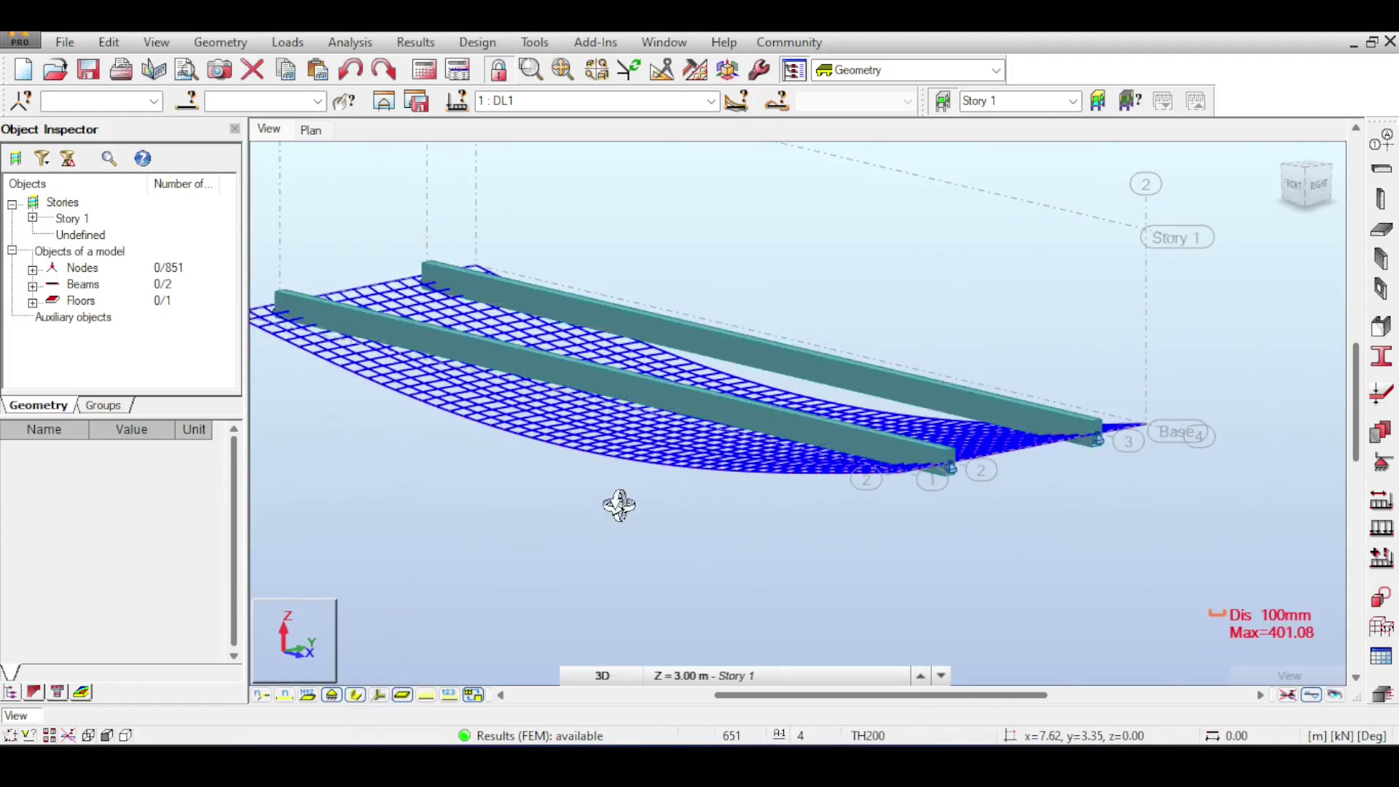
click(357, 698)
click(1312, 195)
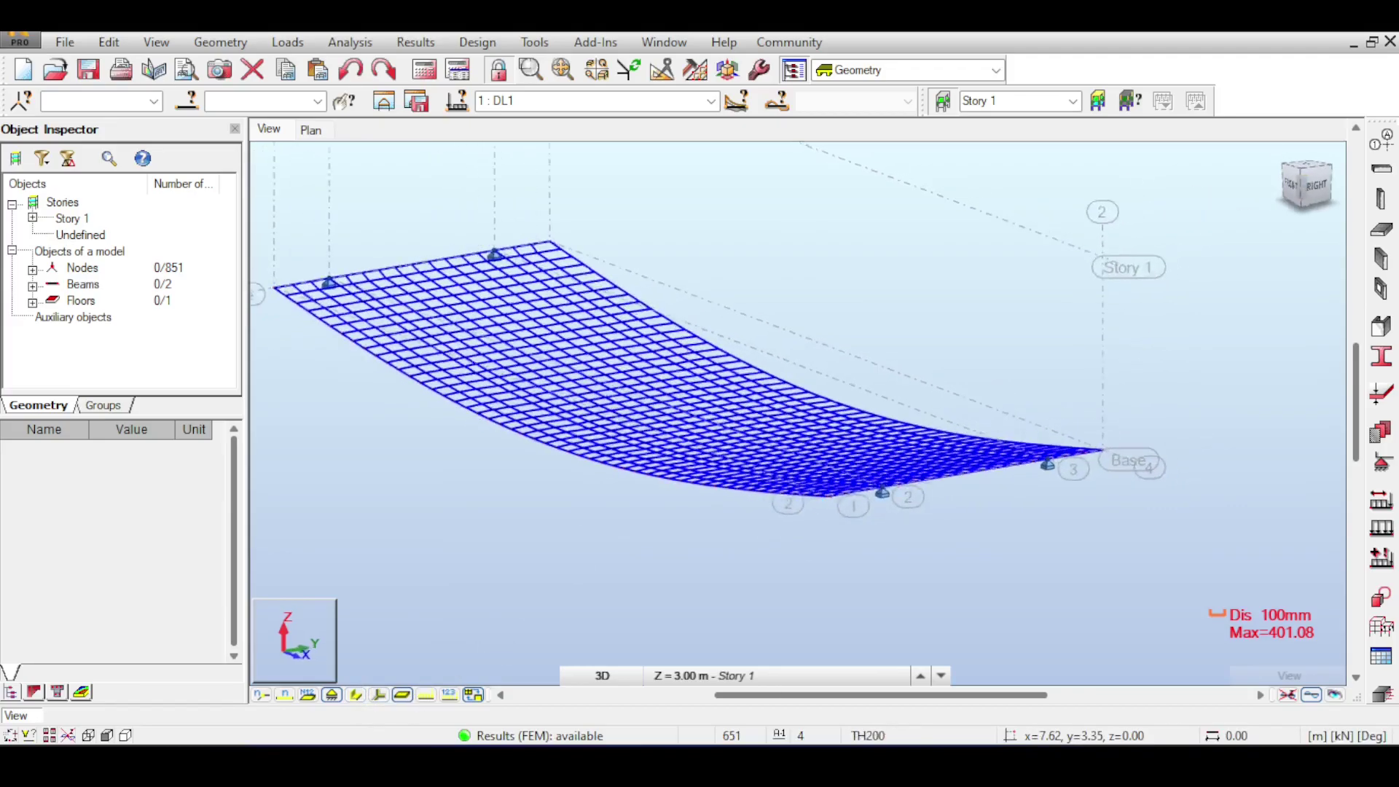
drag(1311, 195, 1257, 204)
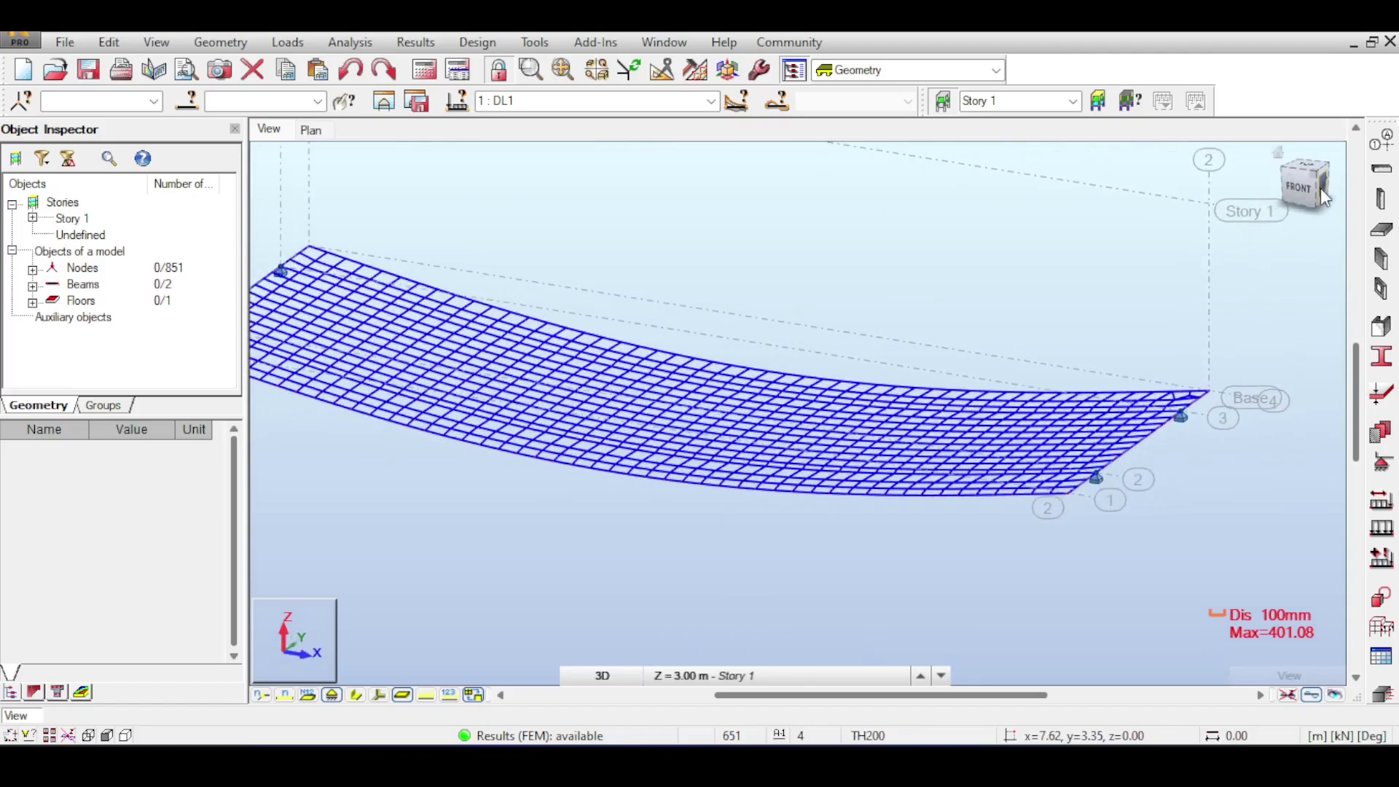
Step: Turn off the deformation display and show the beam section shapes on the model again
click(1296, 693)
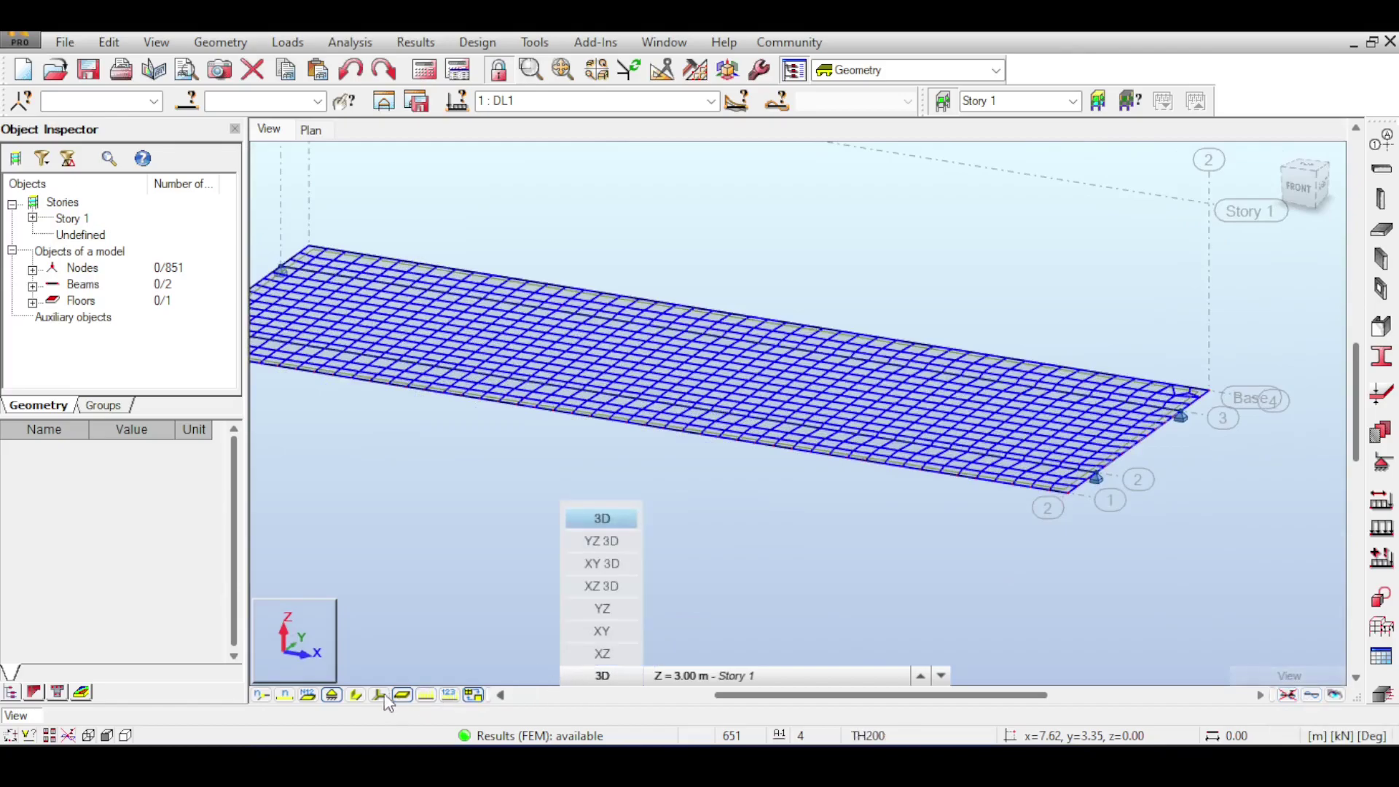
click(357, 694)
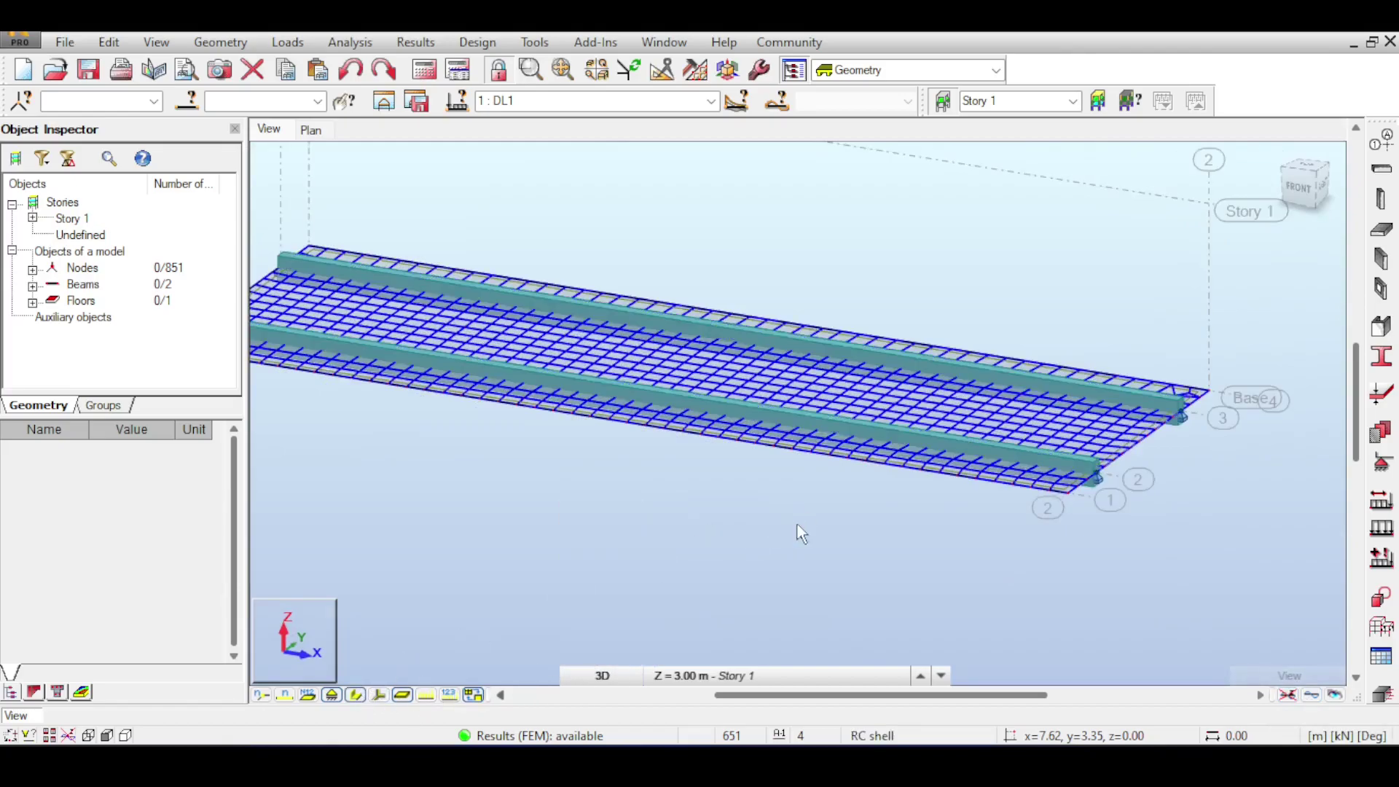
right_click(797, 529)
click(843, 217)
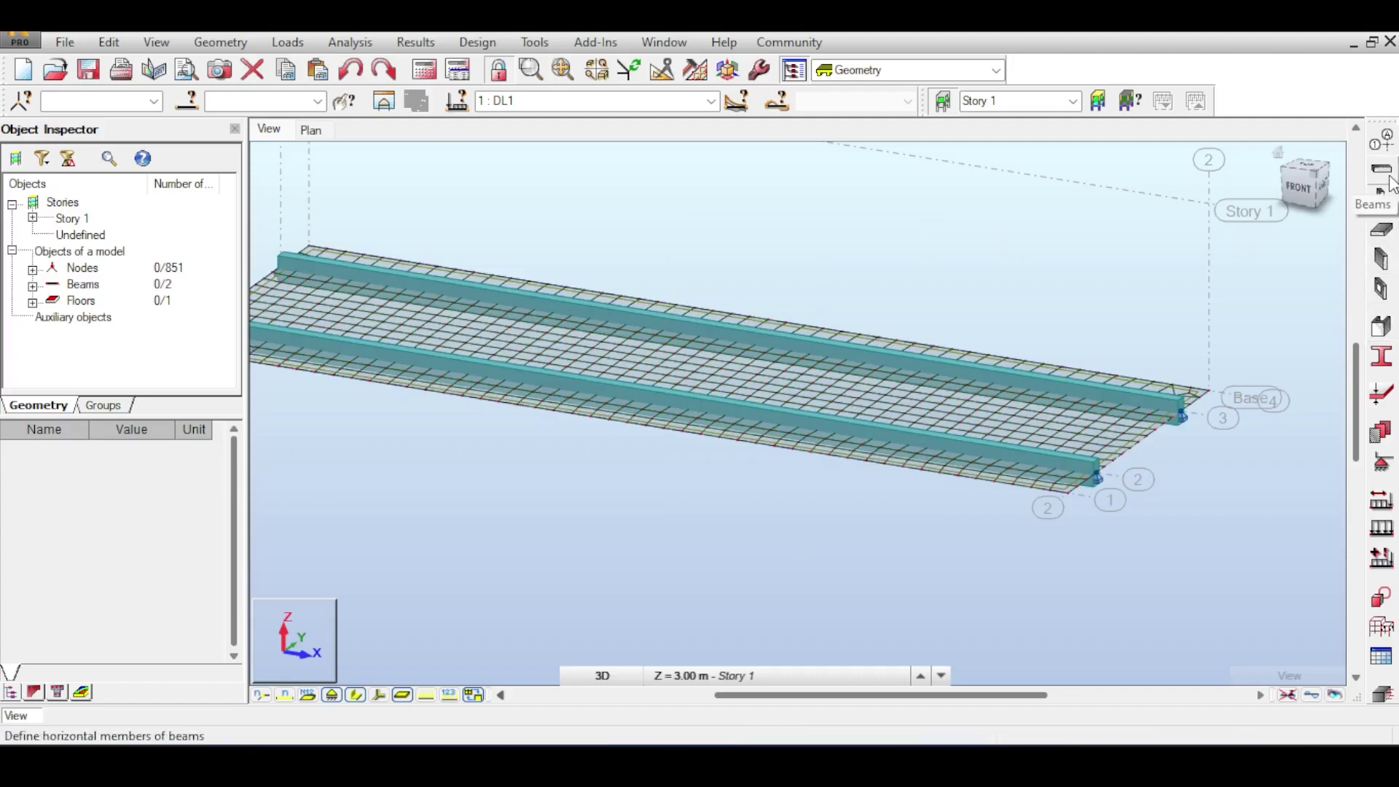
Step: Assign the B R350x700 section to both longitudinal beams, accepting the change to the structure data
click(1382, 356)
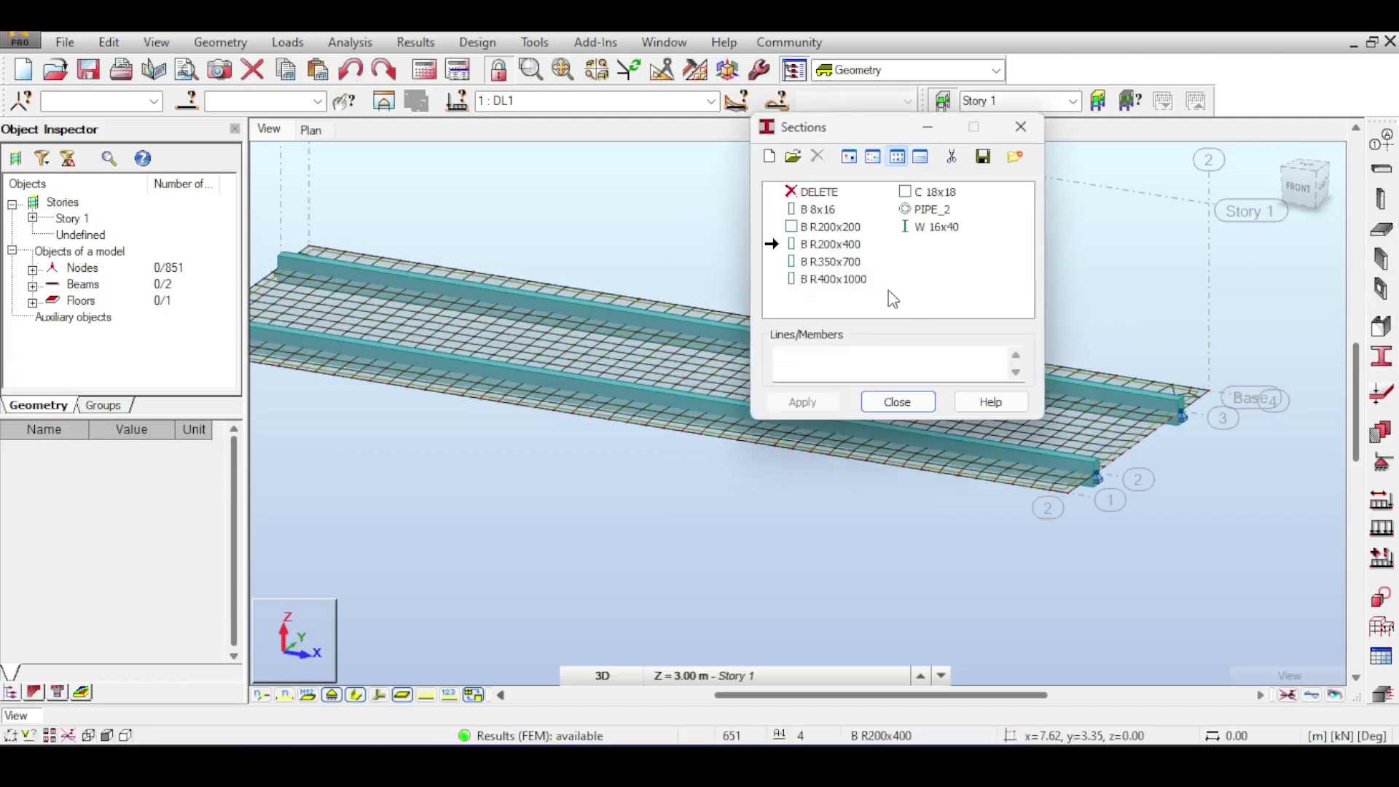
click(828, 261)
click(671, 320)
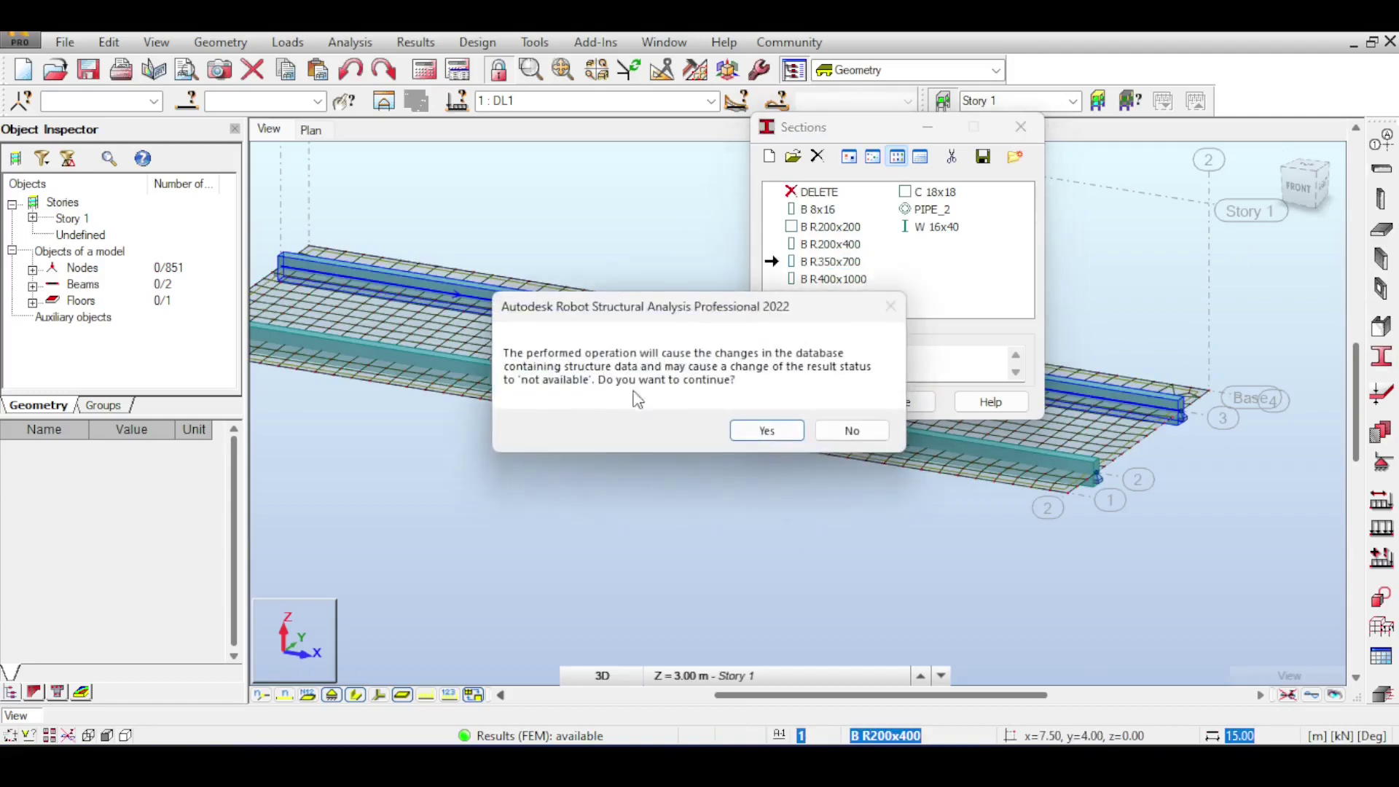
click(766, 430)
click(707, 408)
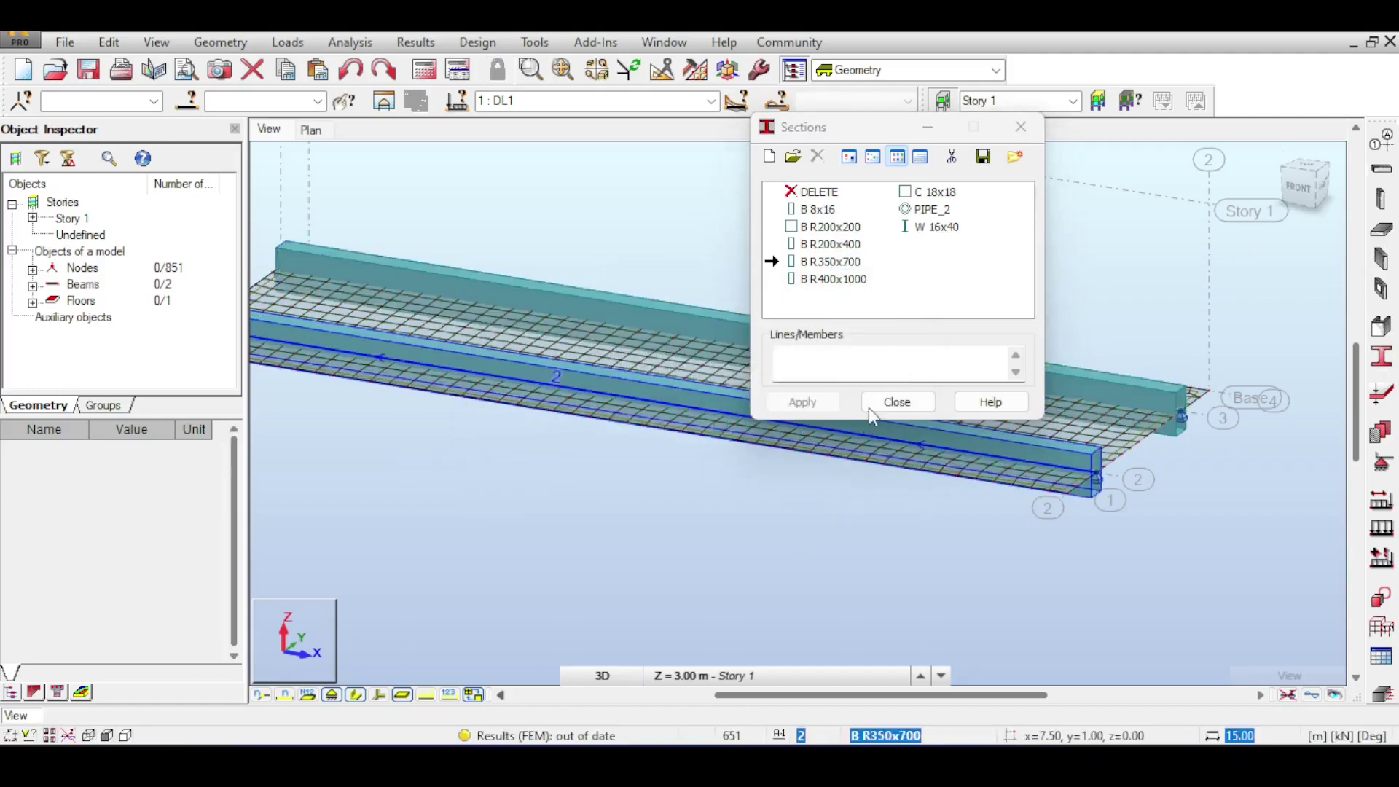
click(897, 401)
Step: Recalculate the model and display the slab's deformation with the beam section shapes hidden
click(423, 71)
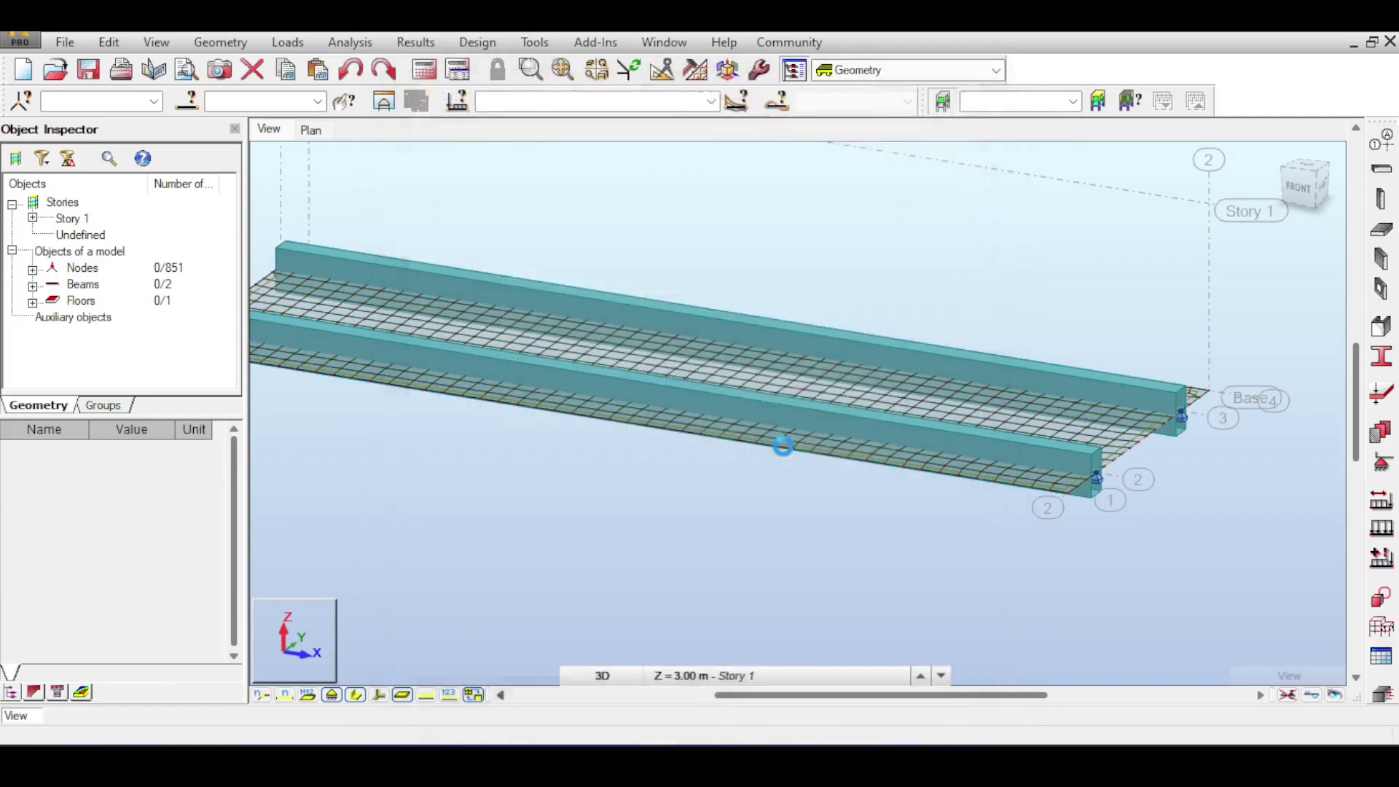
click(1312, 694)
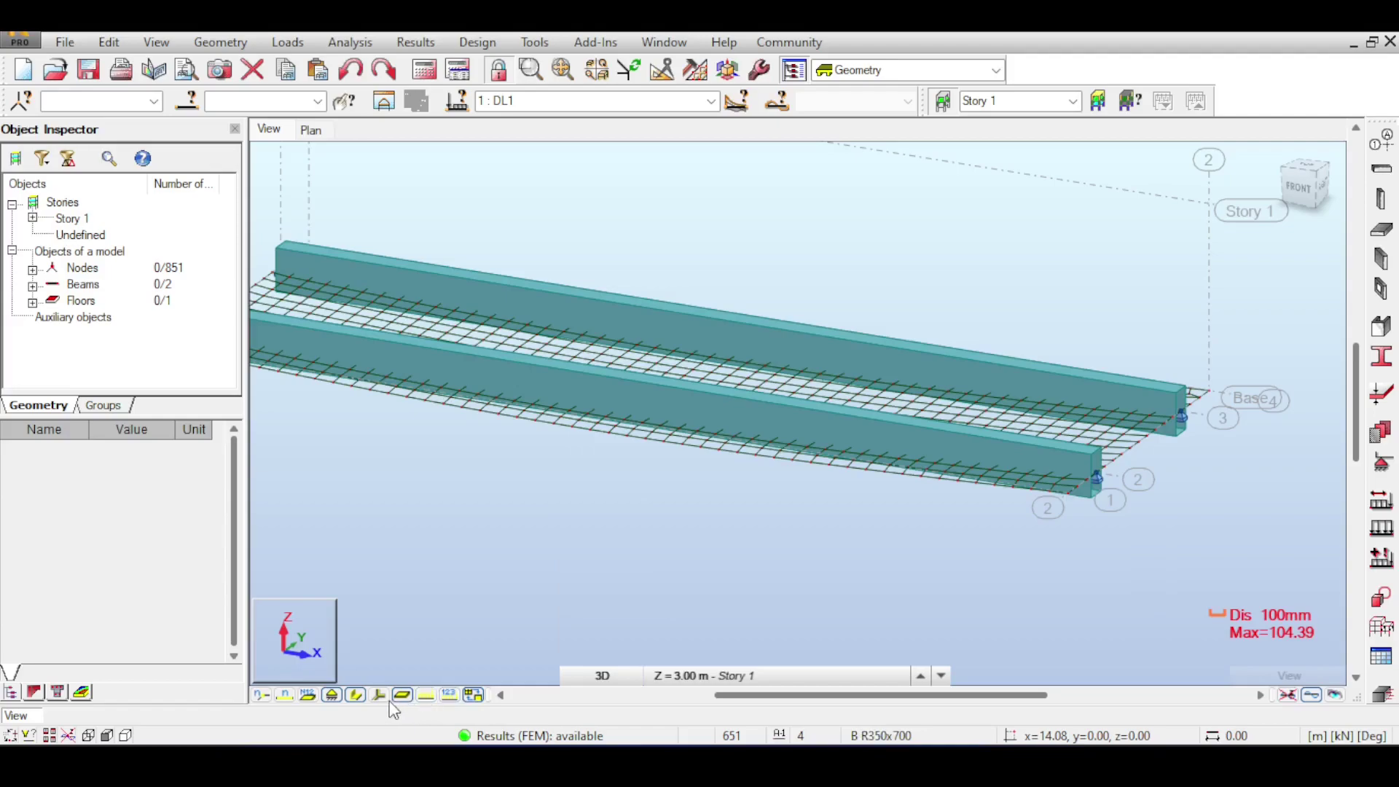
click(360, 698)
click(1322, 186)
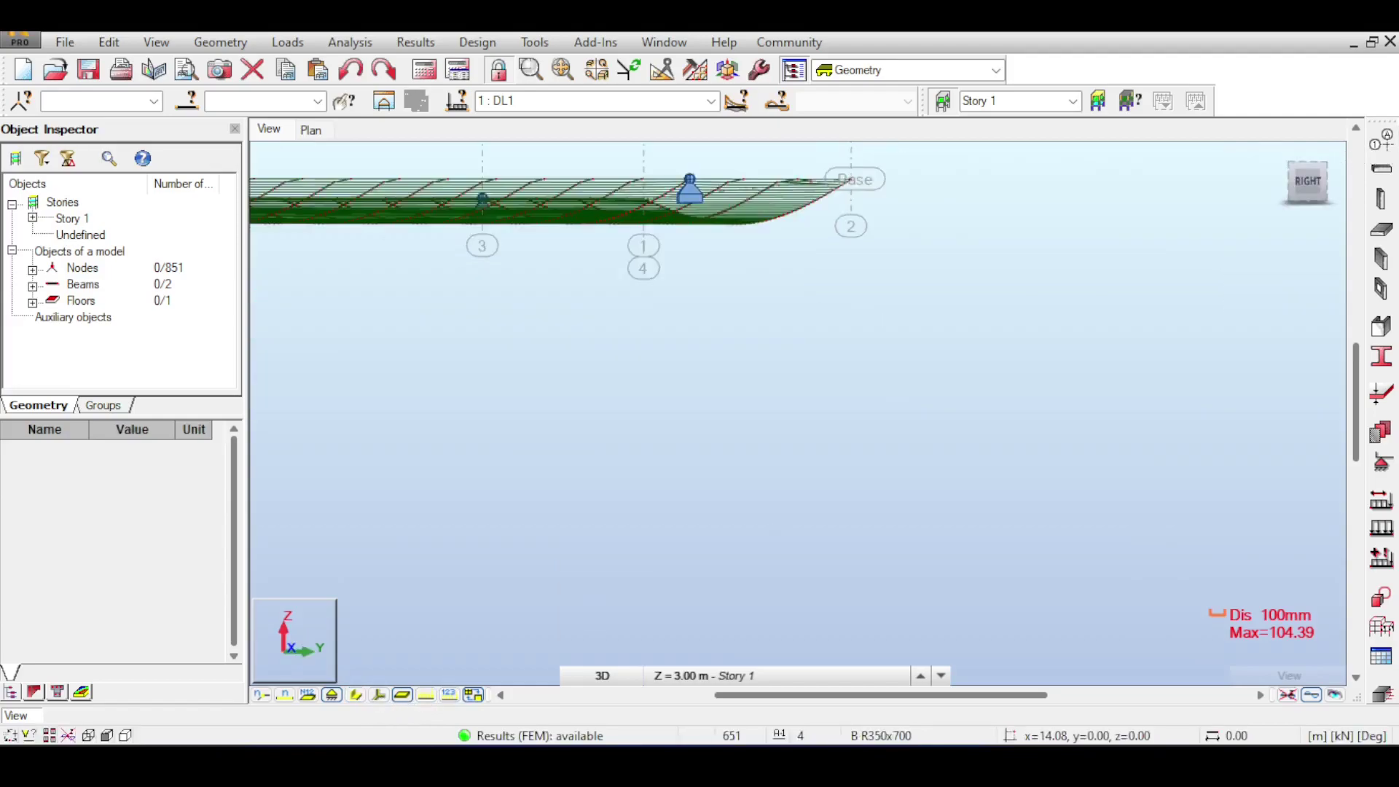
click(1279, 158)
scroll(1079, 378, up, 5)
middle_drag(1094, 489, 1008, 361)
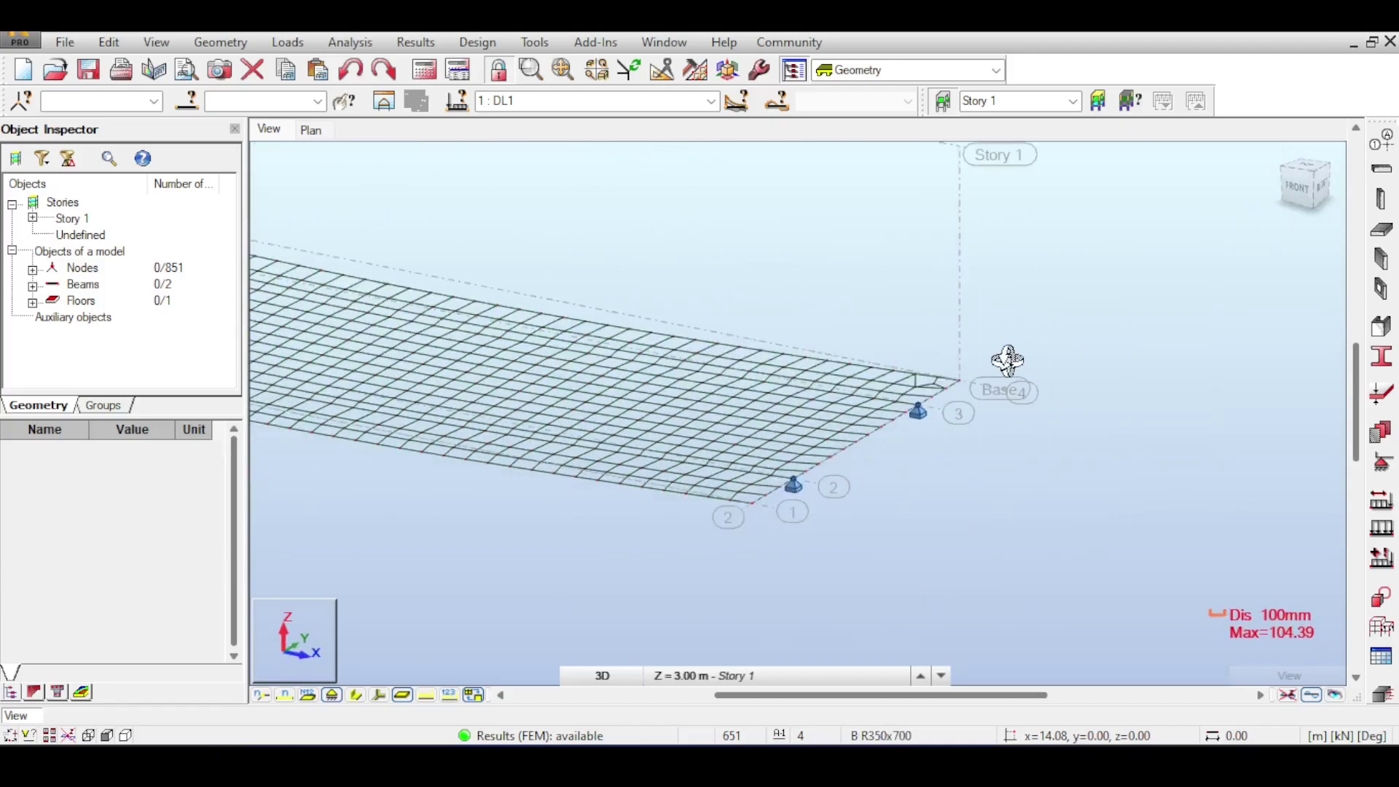
scroll(1008, 360, down, 3)
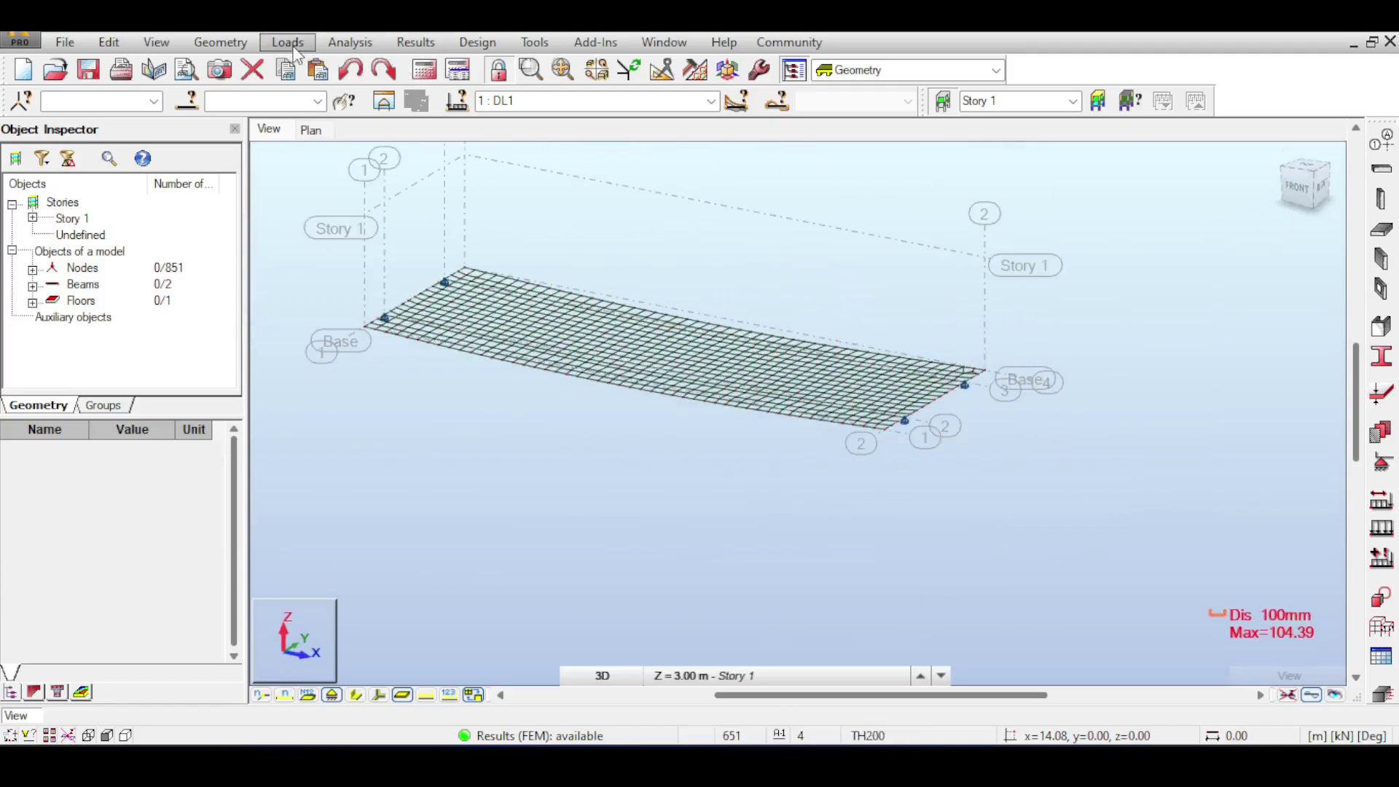
Step: Enlarge the deformation diagram to a scale of 100 mm per 1 cm and apply it to the model
click(415, 42)
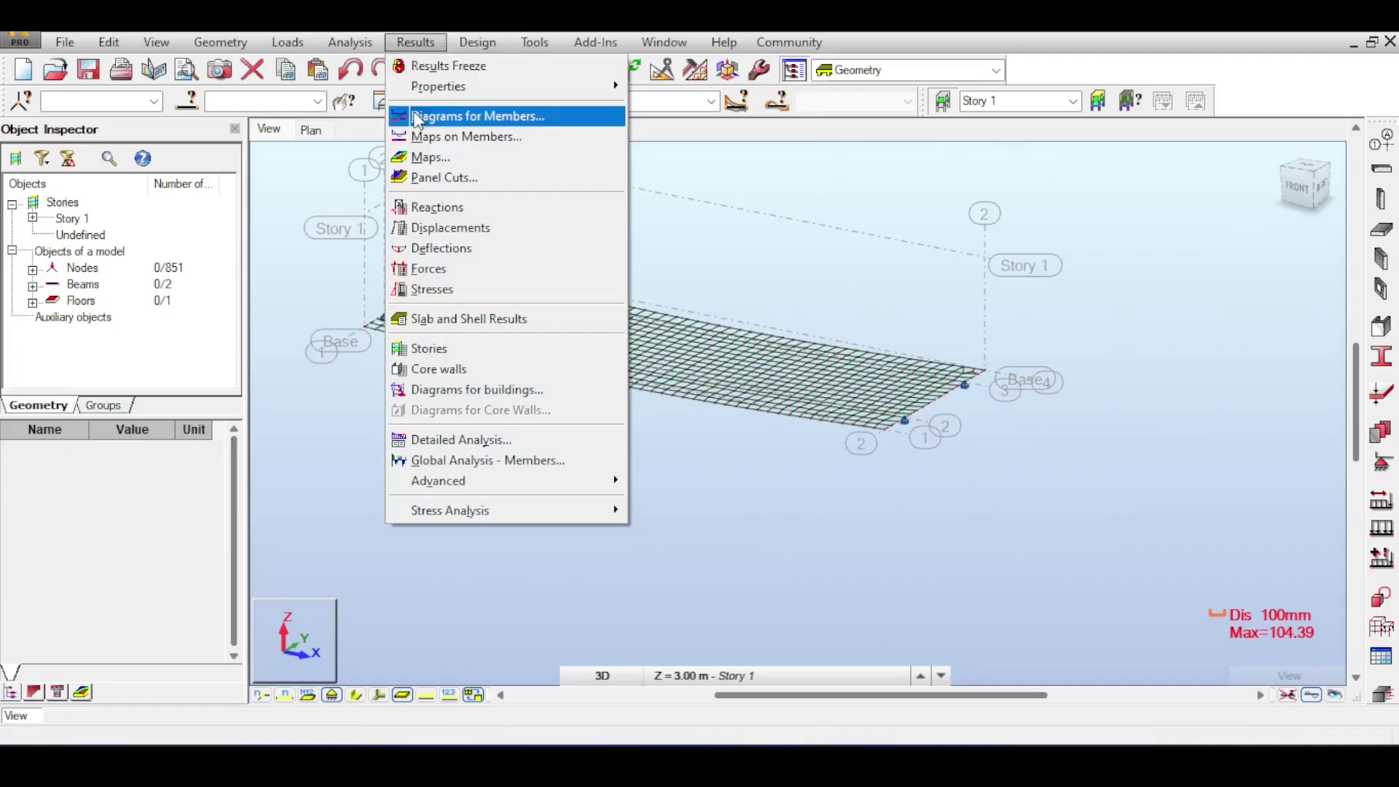
click(473, 117)
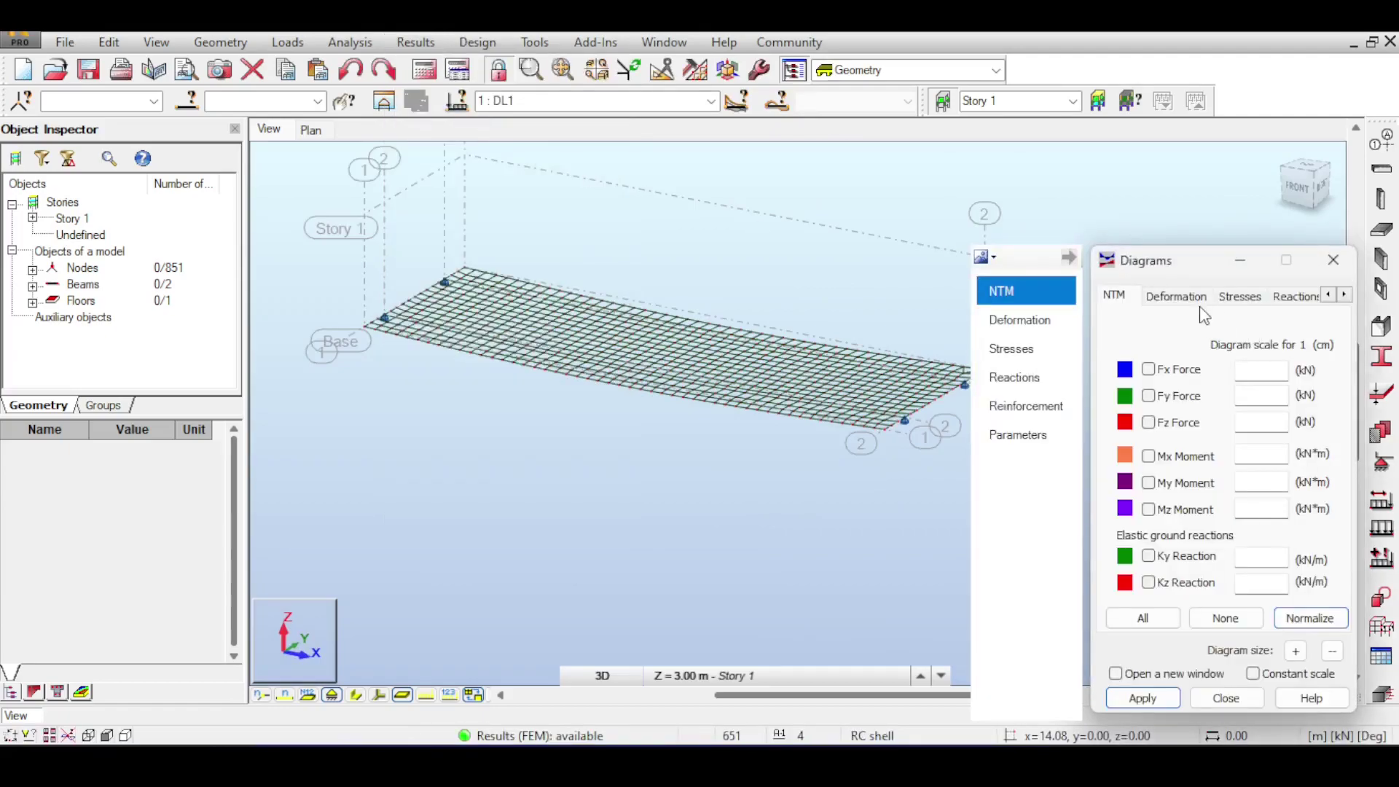
click(1198, 298)
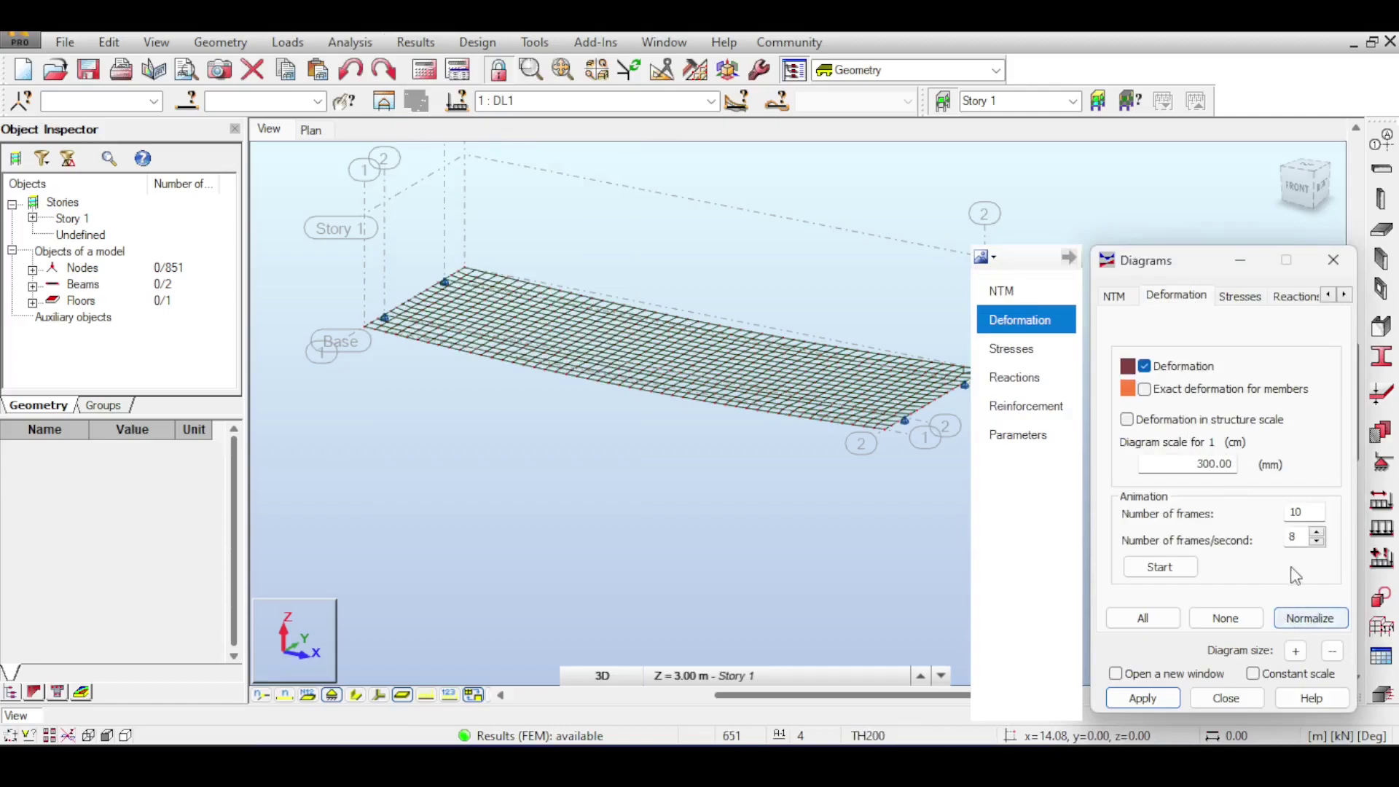
click(1295, 653)
click(1144, 701)
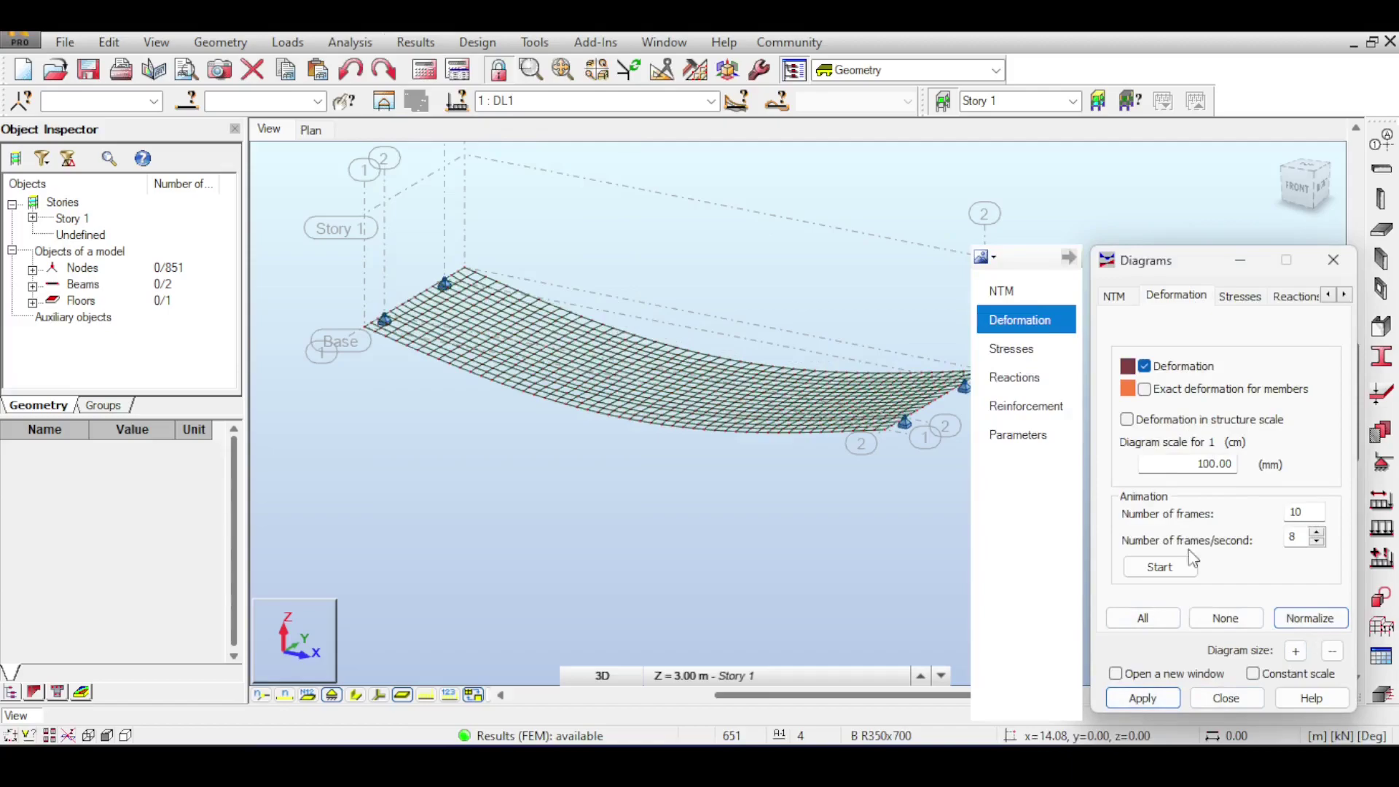
Step: Examine the slab's deformed mesh between the beam supports from the right side and from oblique angles
click(1293, 167)
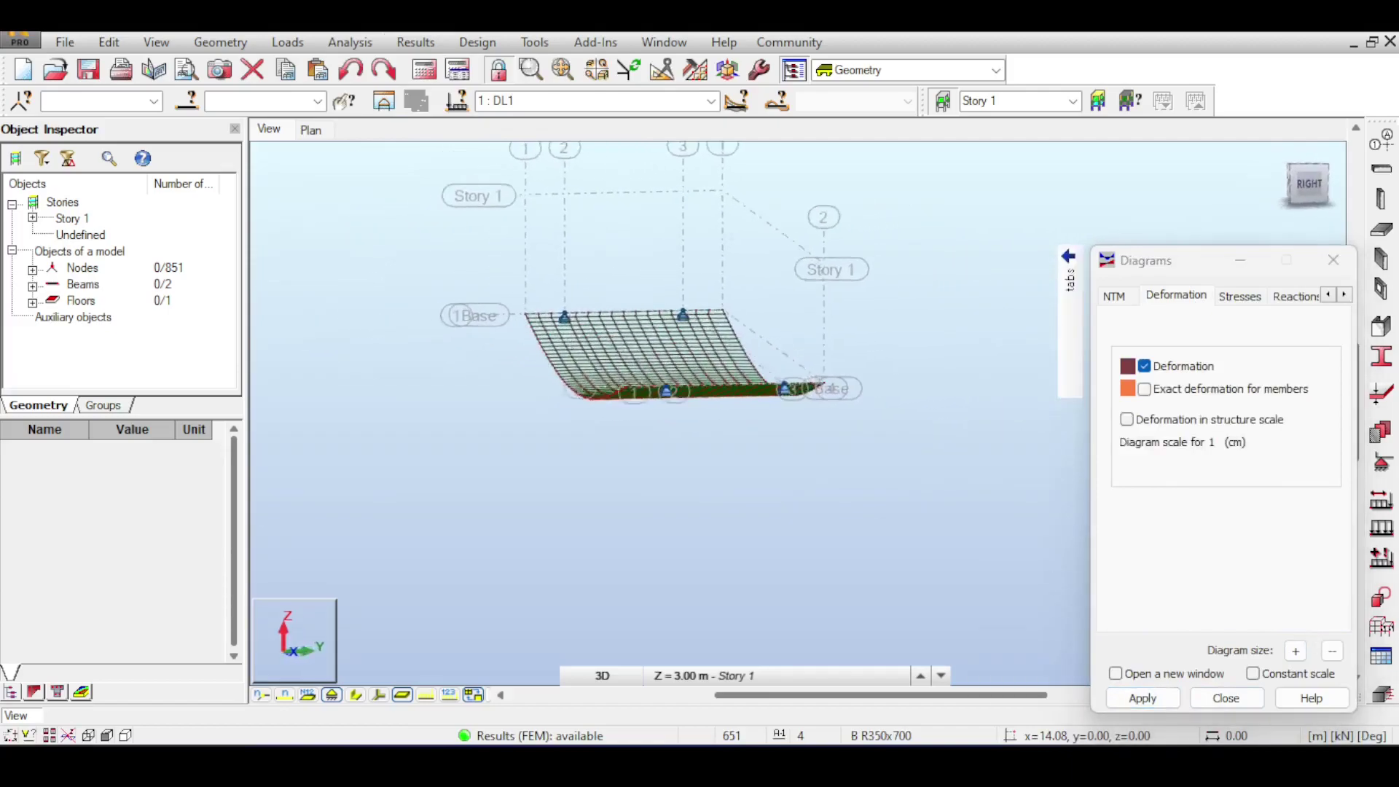
shift+middle_drag(700, 408, 598, 473)
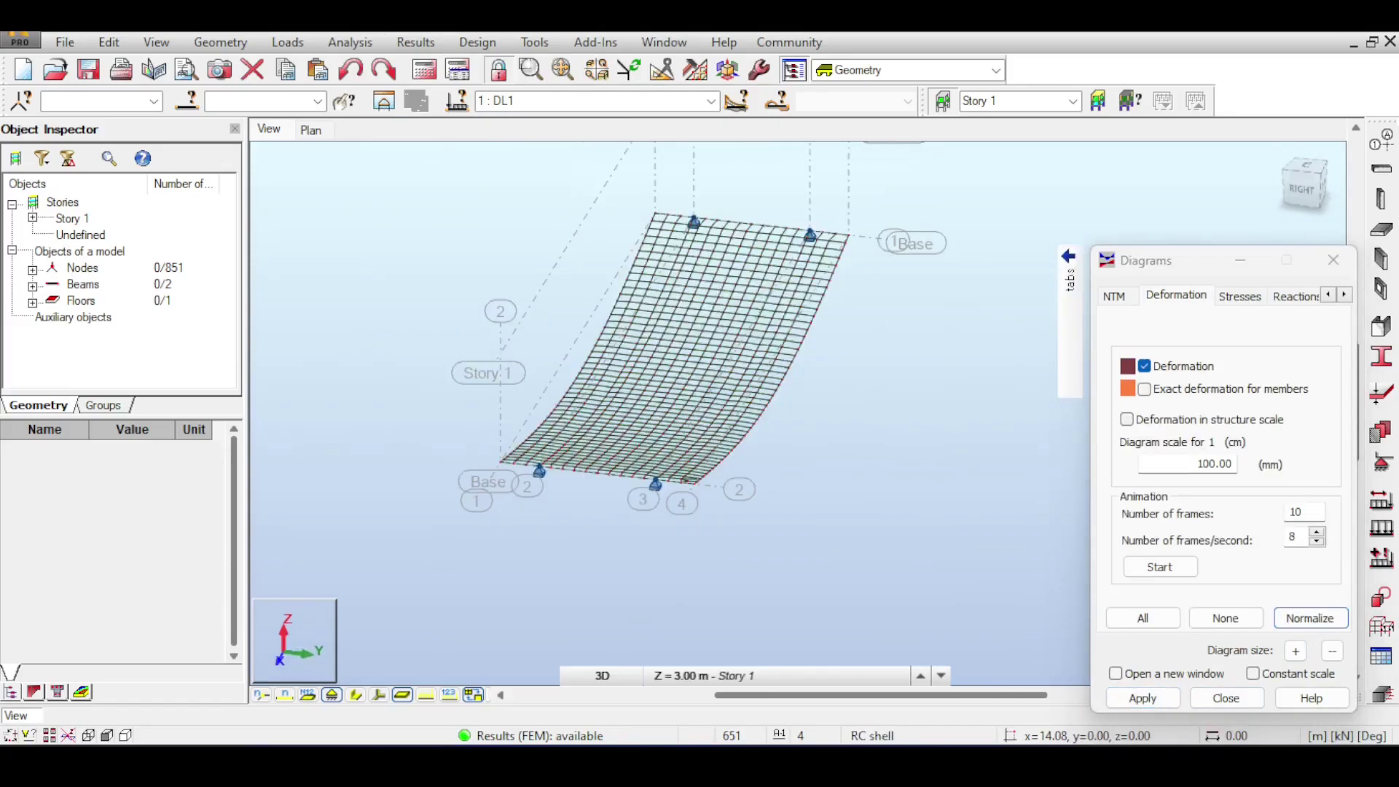
scroll(867, 332, up, 5)
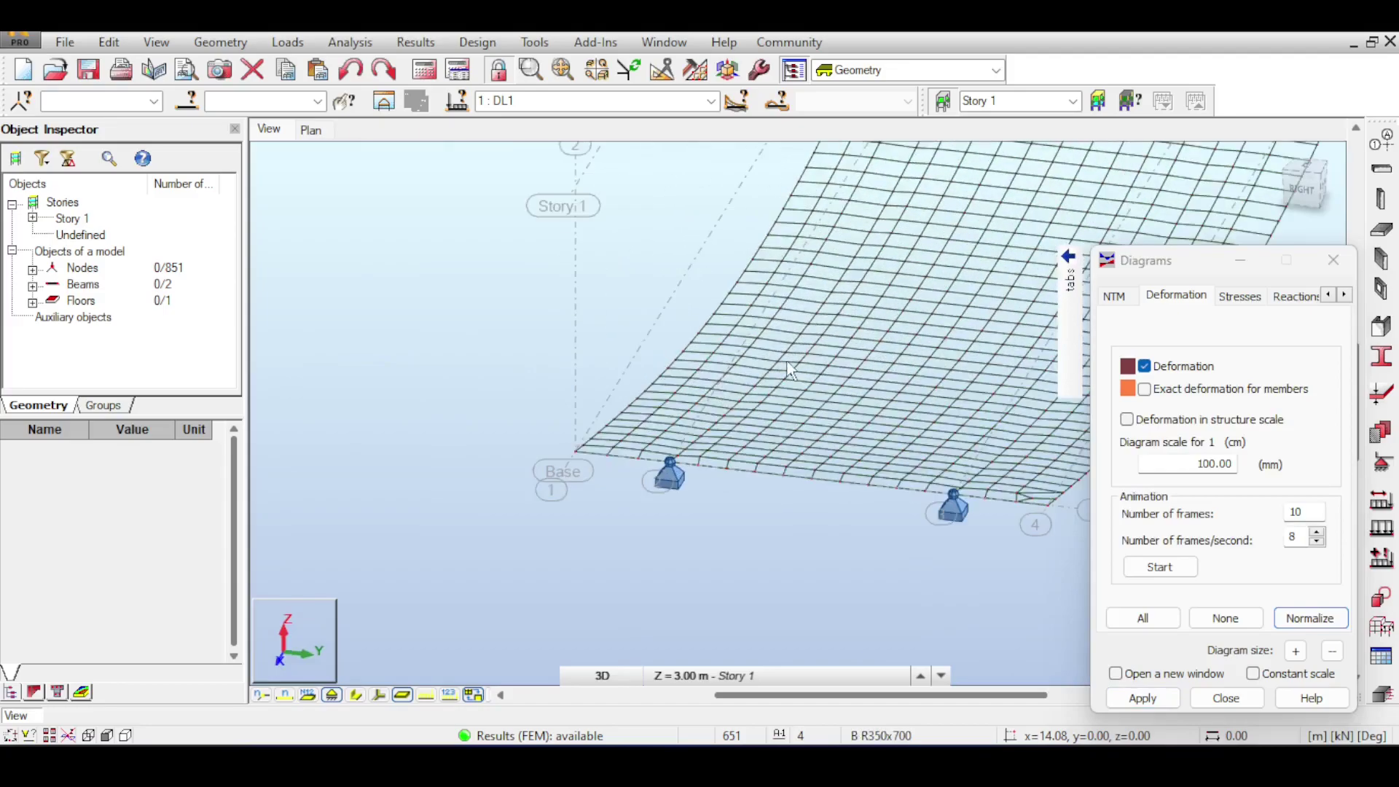
scroll(876, 347, down, 3)
middle_drag(809, 340, 411, 387)
drag(1294, 189, 1338, 194)
shift+middle_drag(797, 497, 1051, 252)
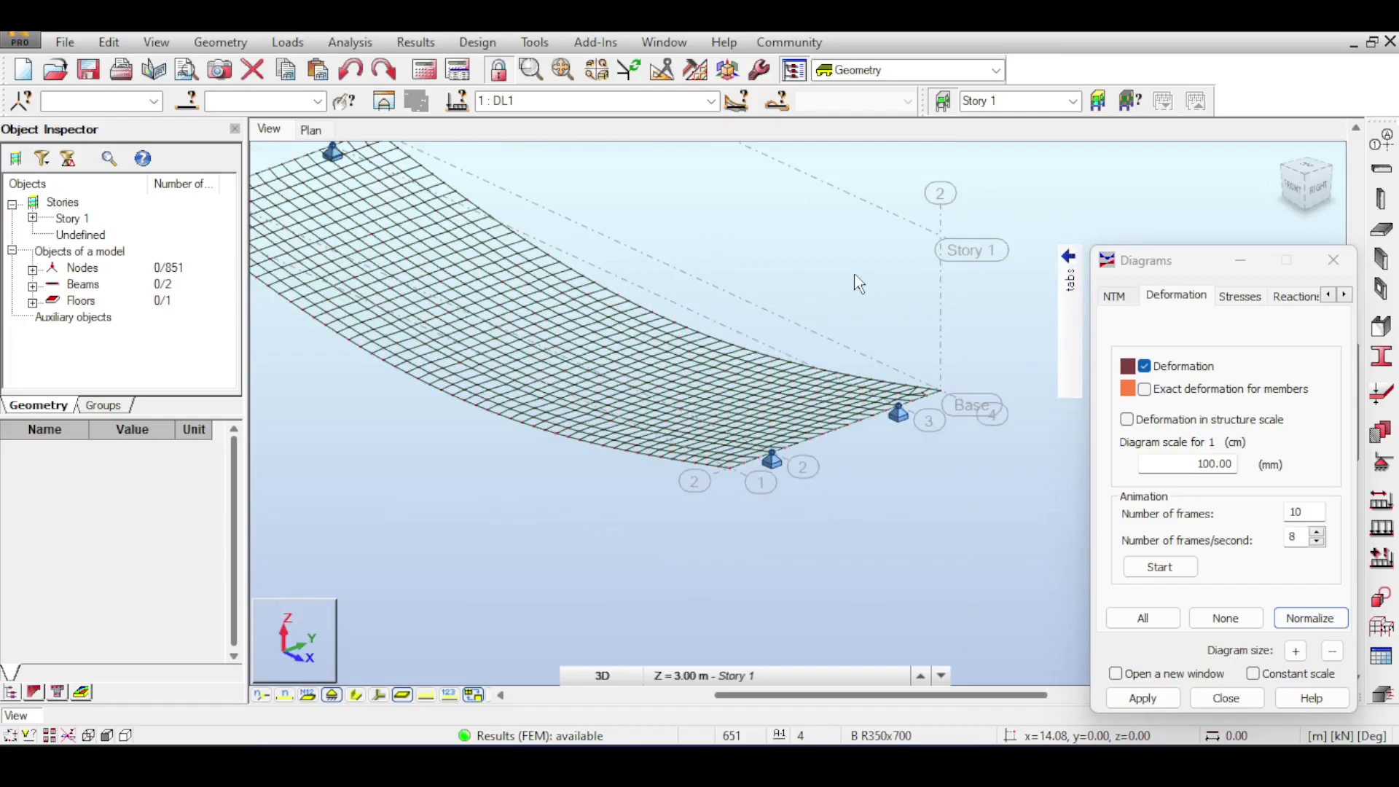
scroll(856, 282, down, 2)
Step: Display the moment diagrams of panel cuts A-A1 and A-A2 on the deformed slab
click(397, 42)
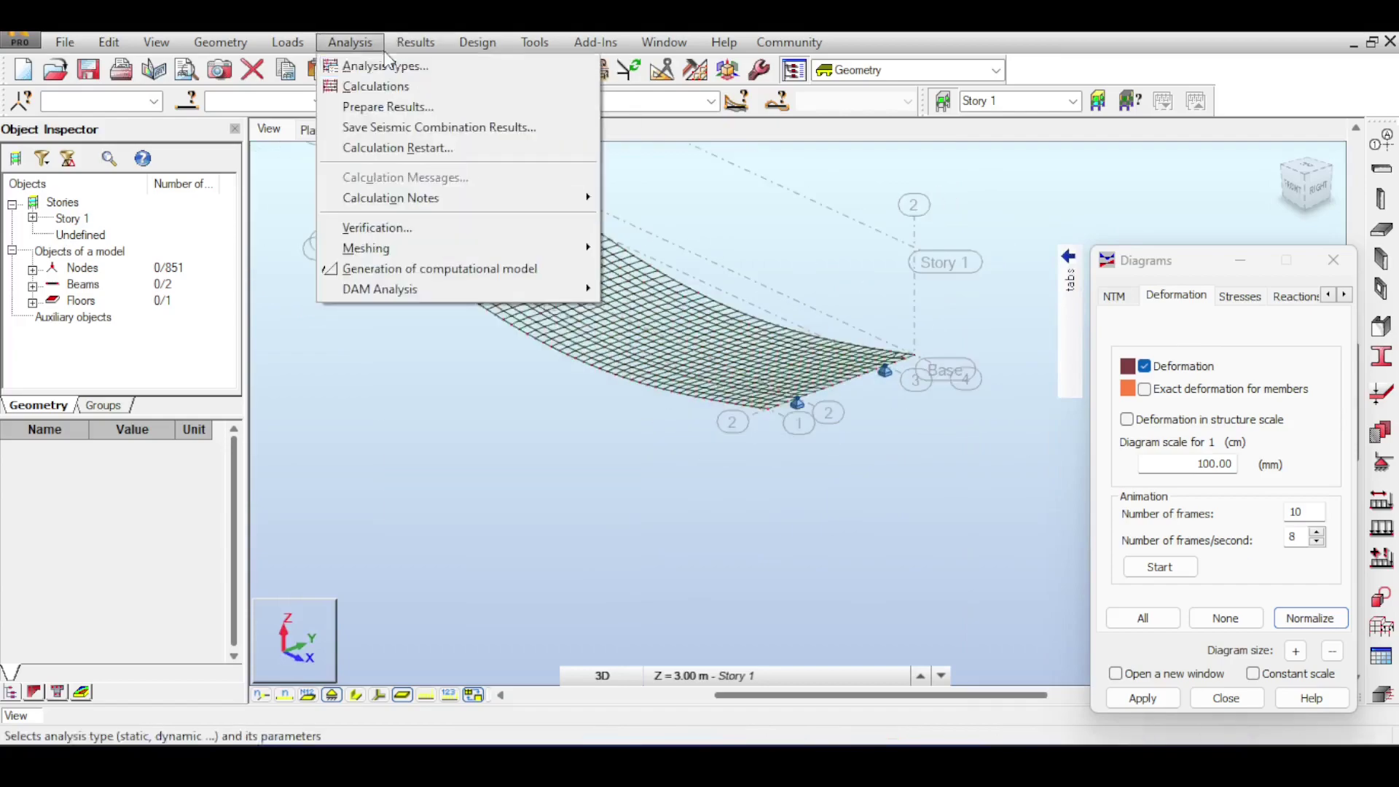
click(445, 177)
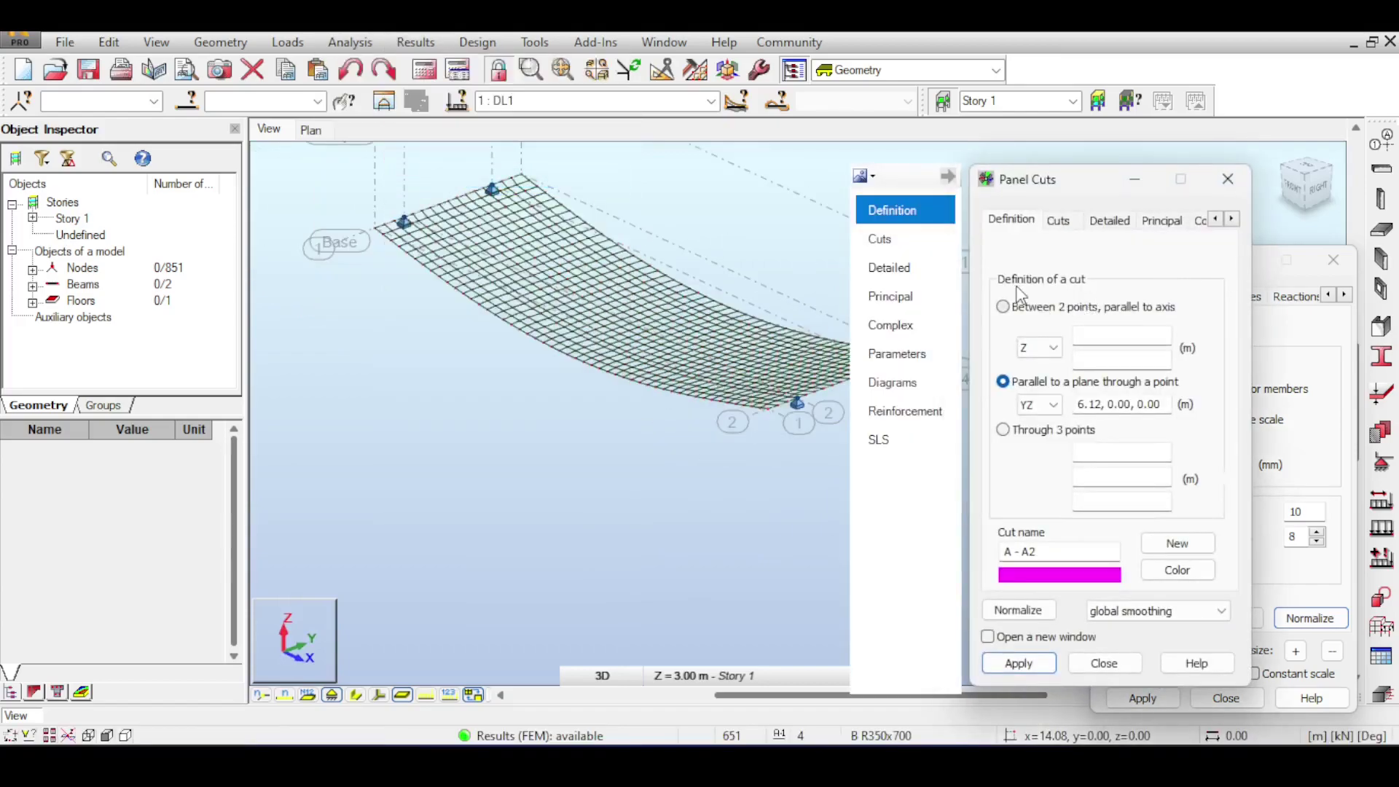
click(1058, 220)
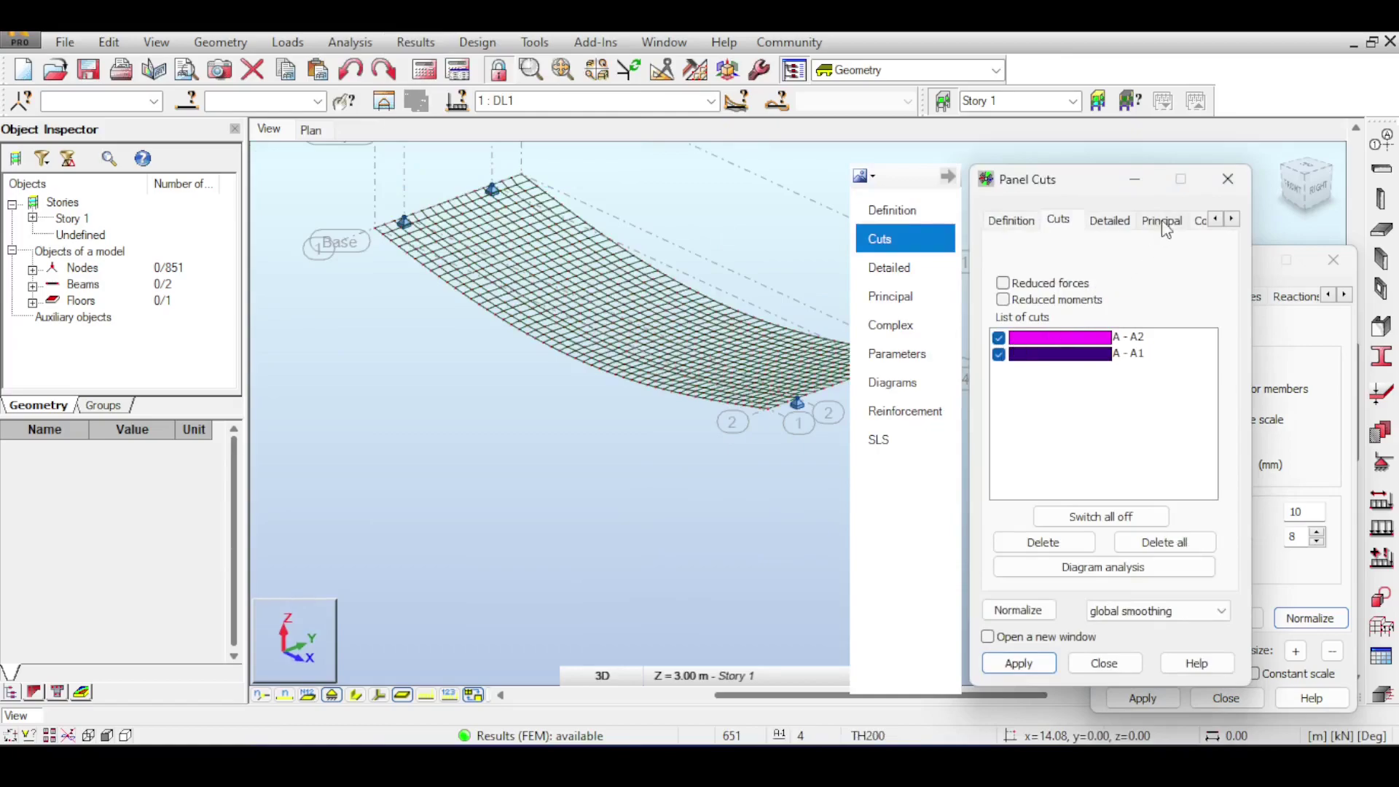
click(1019, 663)
Step: Examine the slab moments along both panel cuts and review cut A-A1 in the diagram analysis
scroll(667, 283, up, 5)
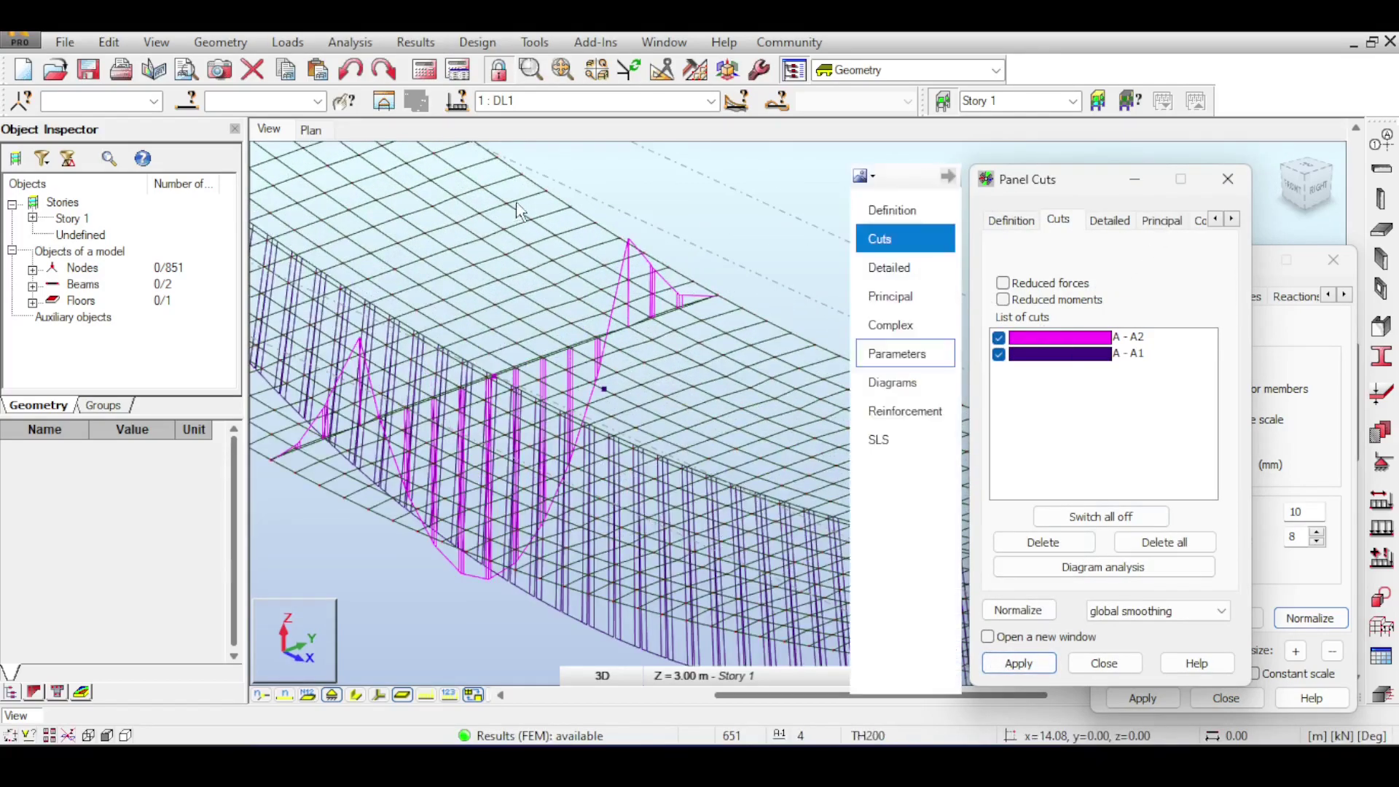
scroll(628, 272, down, 3)
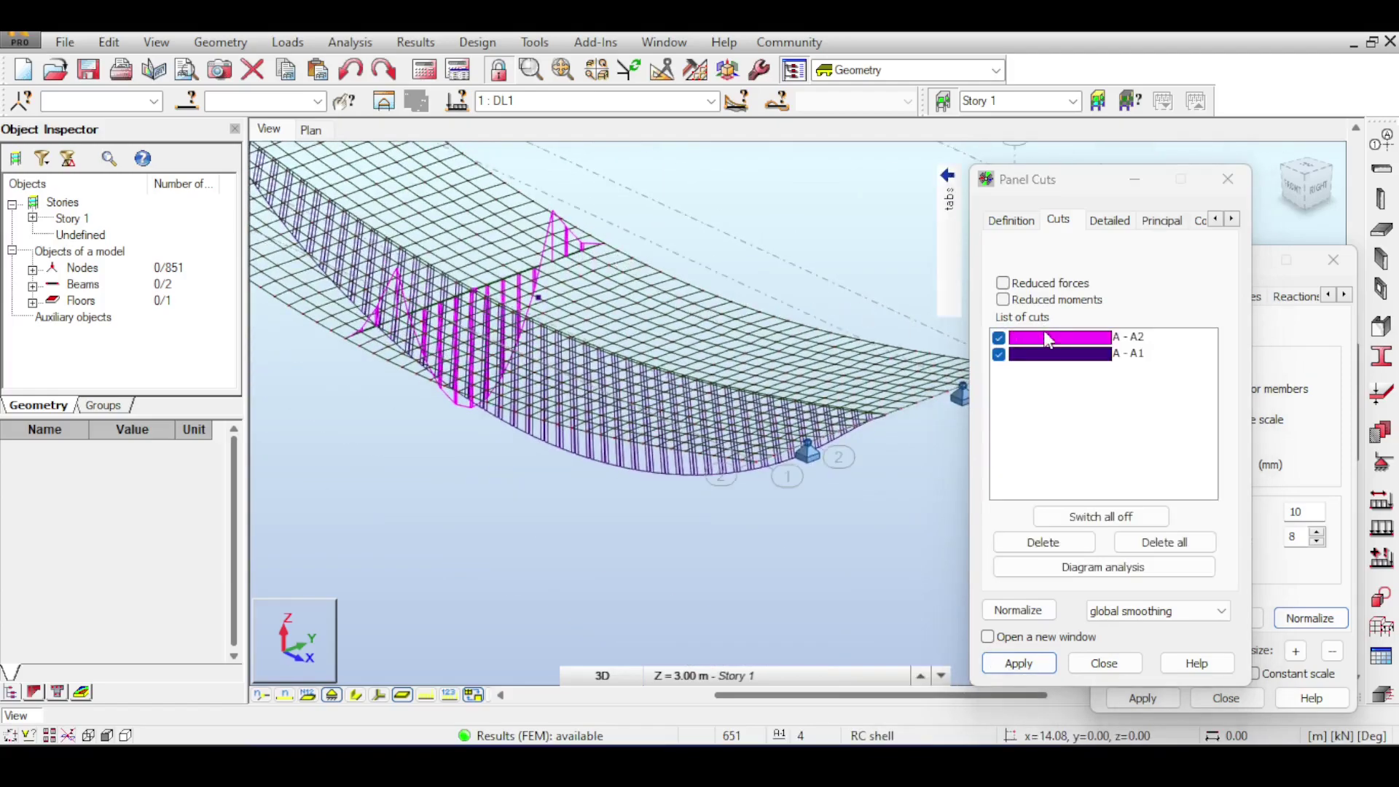
middle_drag(702, 247, 743, 219)
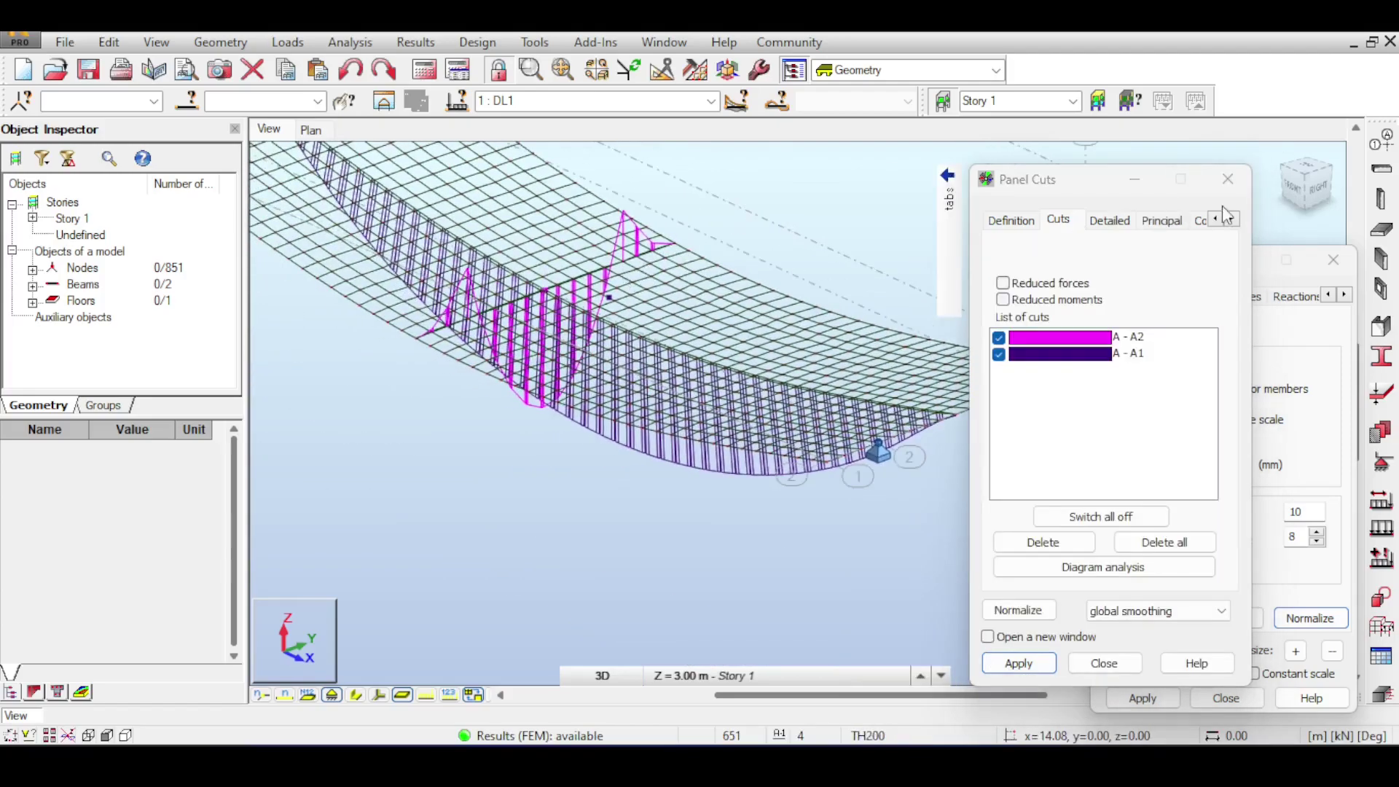
click(1316, 188)
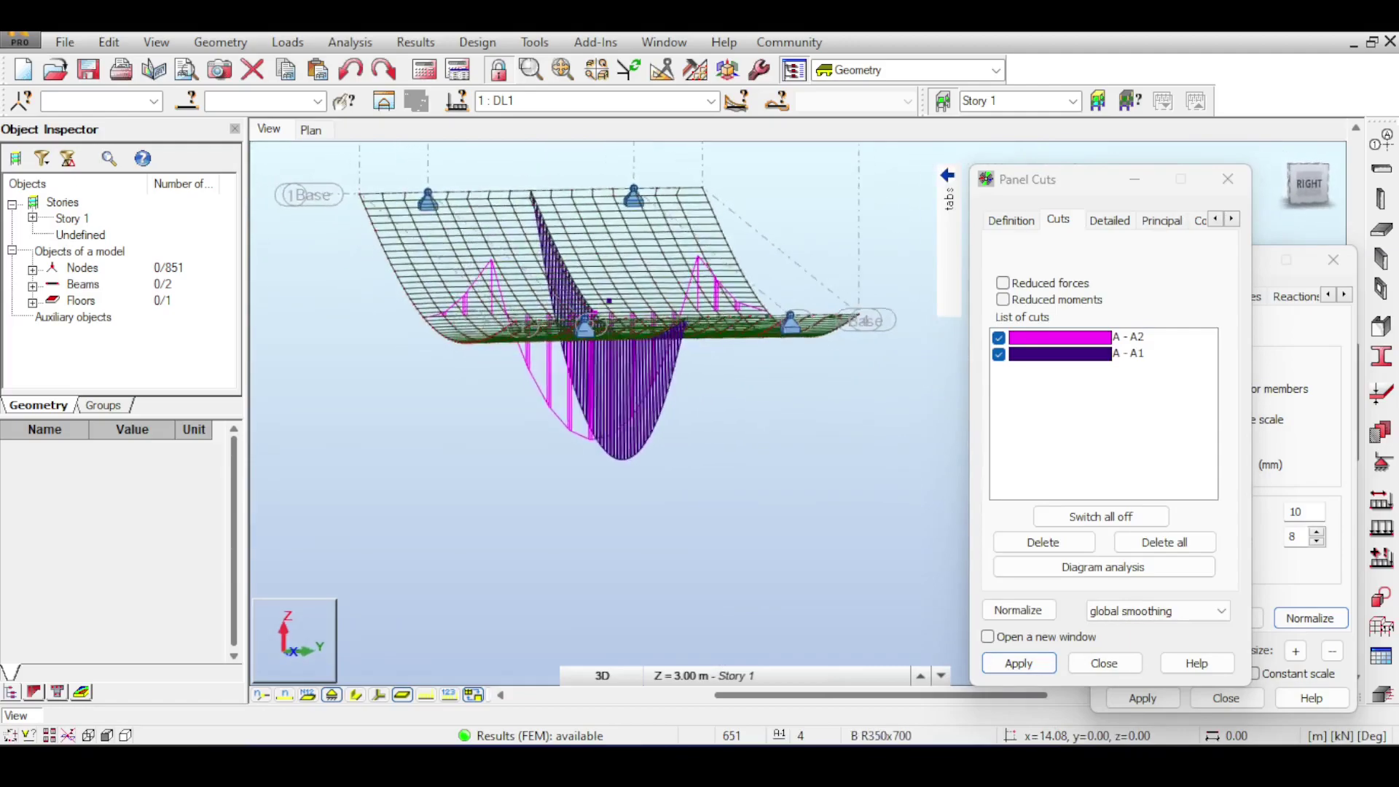
mouse_move(1283, 179)
mouse_down()
mouse_move(1267, 204)
mouse_move(1300, 191)
mouse_up()
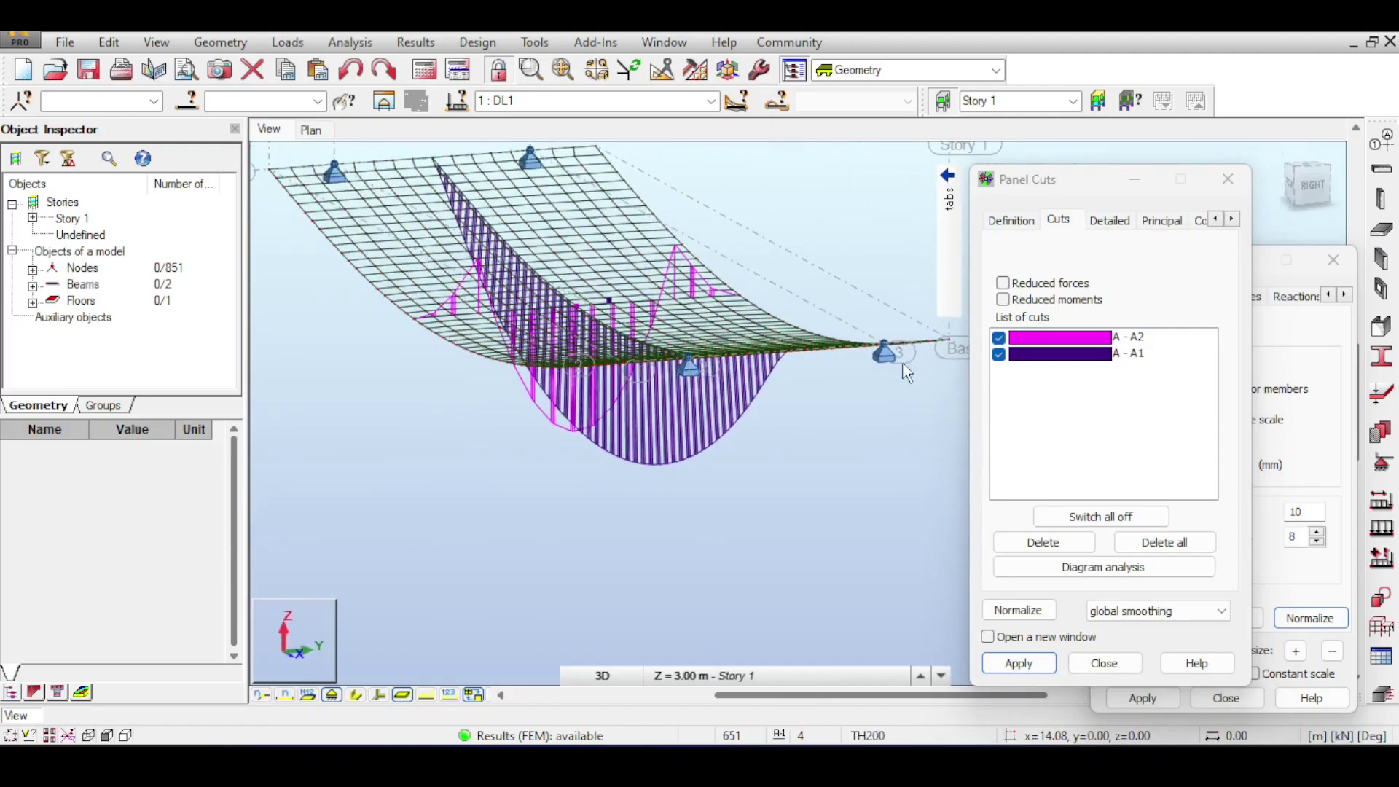
middle_drag(349, 306, 375, 321)
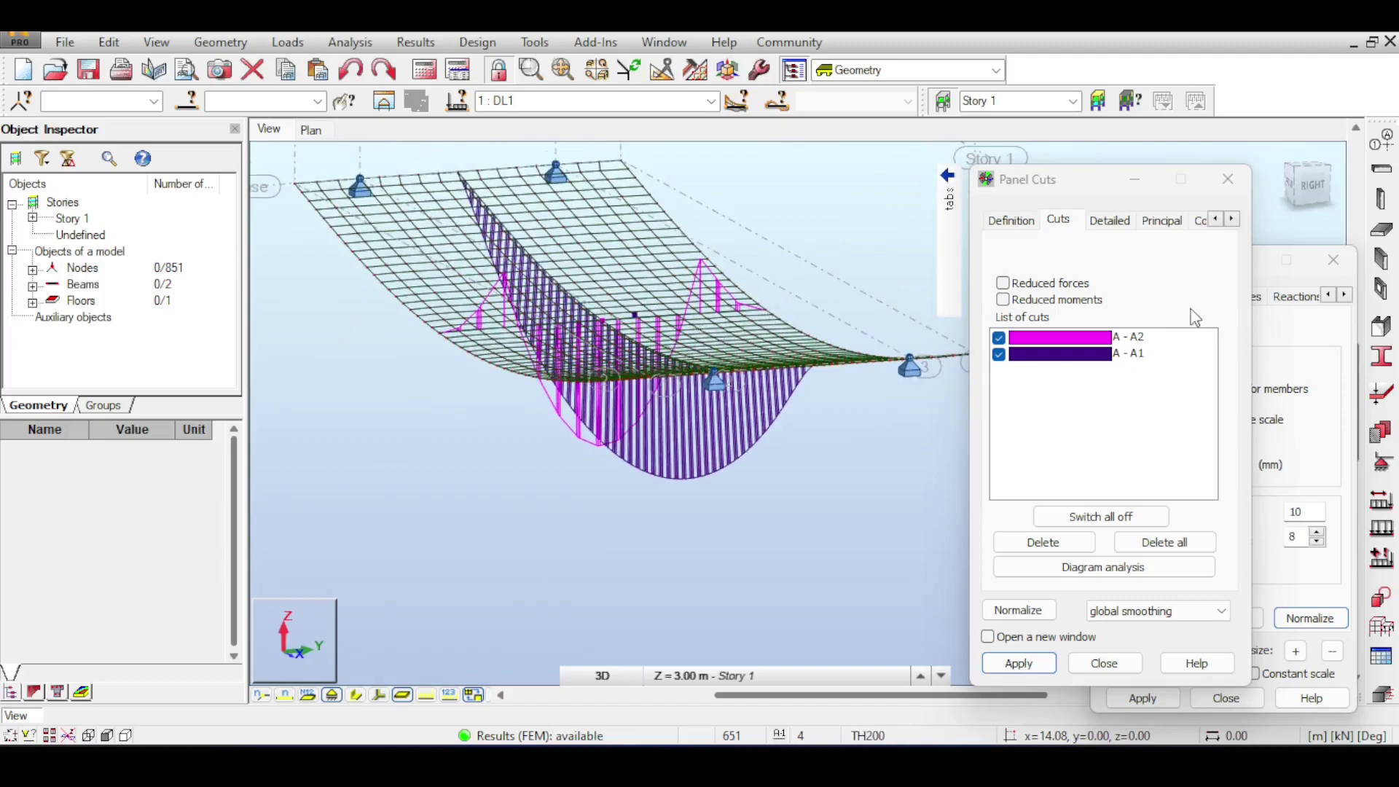
click(1023, 356)
click(1090, 568)
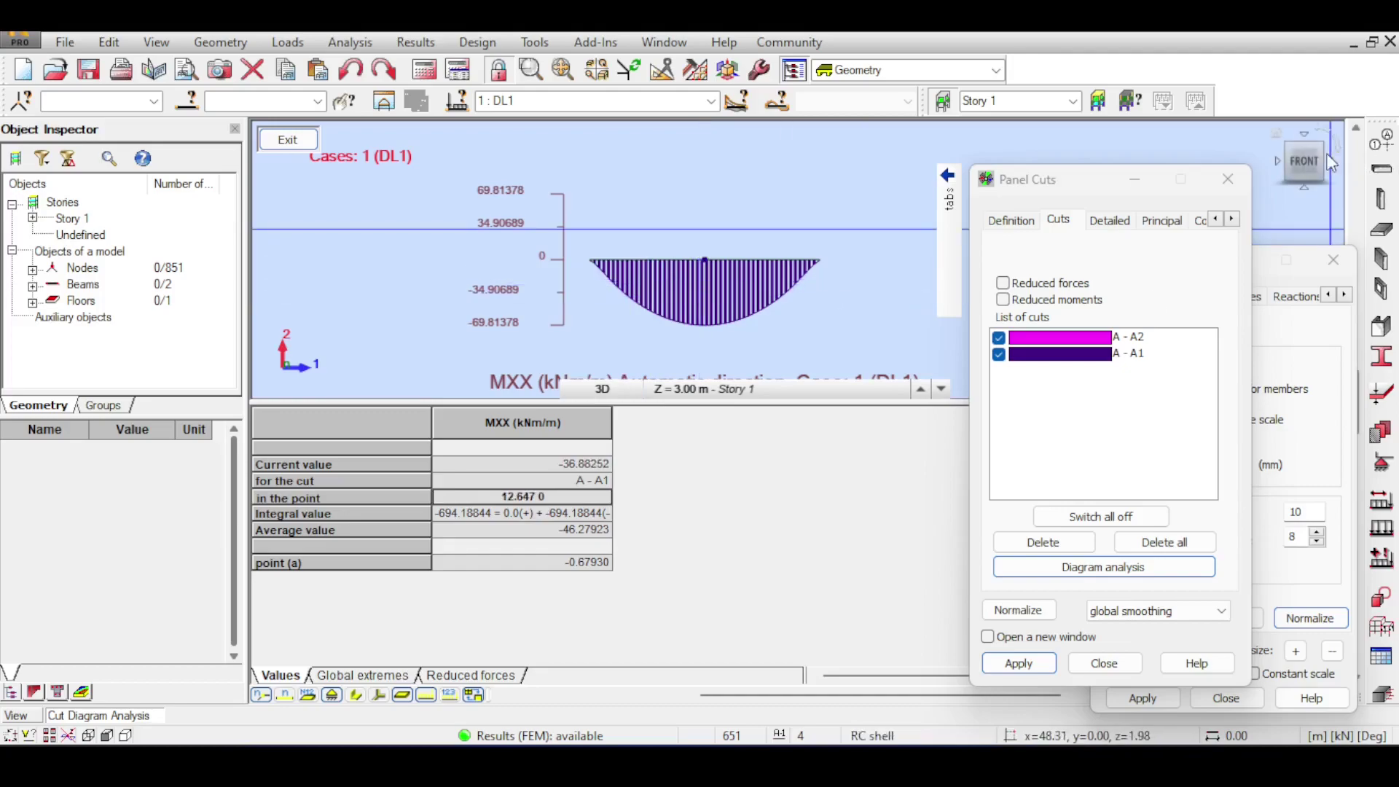
click(288, 140)
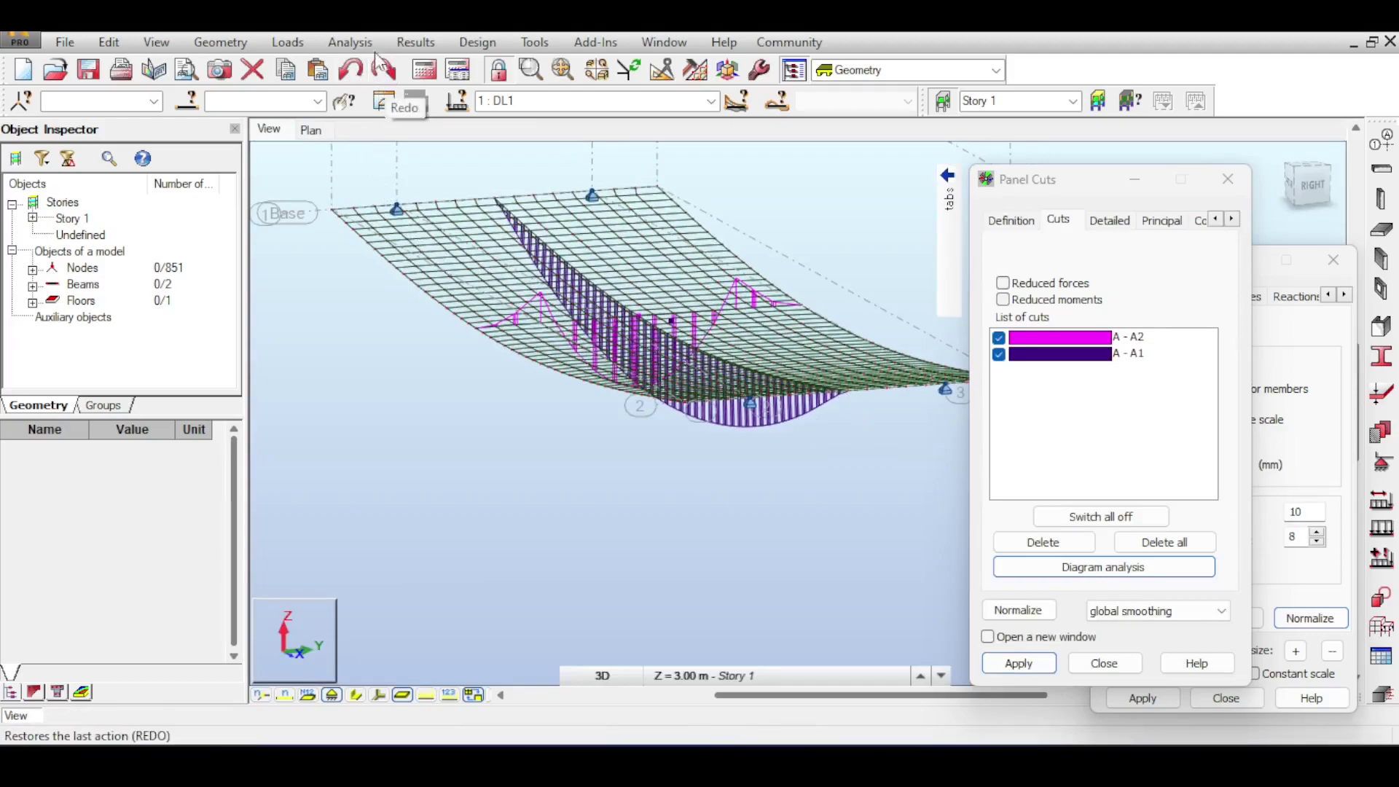
Step: Display the My moment diagrams of the longitudinal beams together with the slab cuts
click(304, 43)
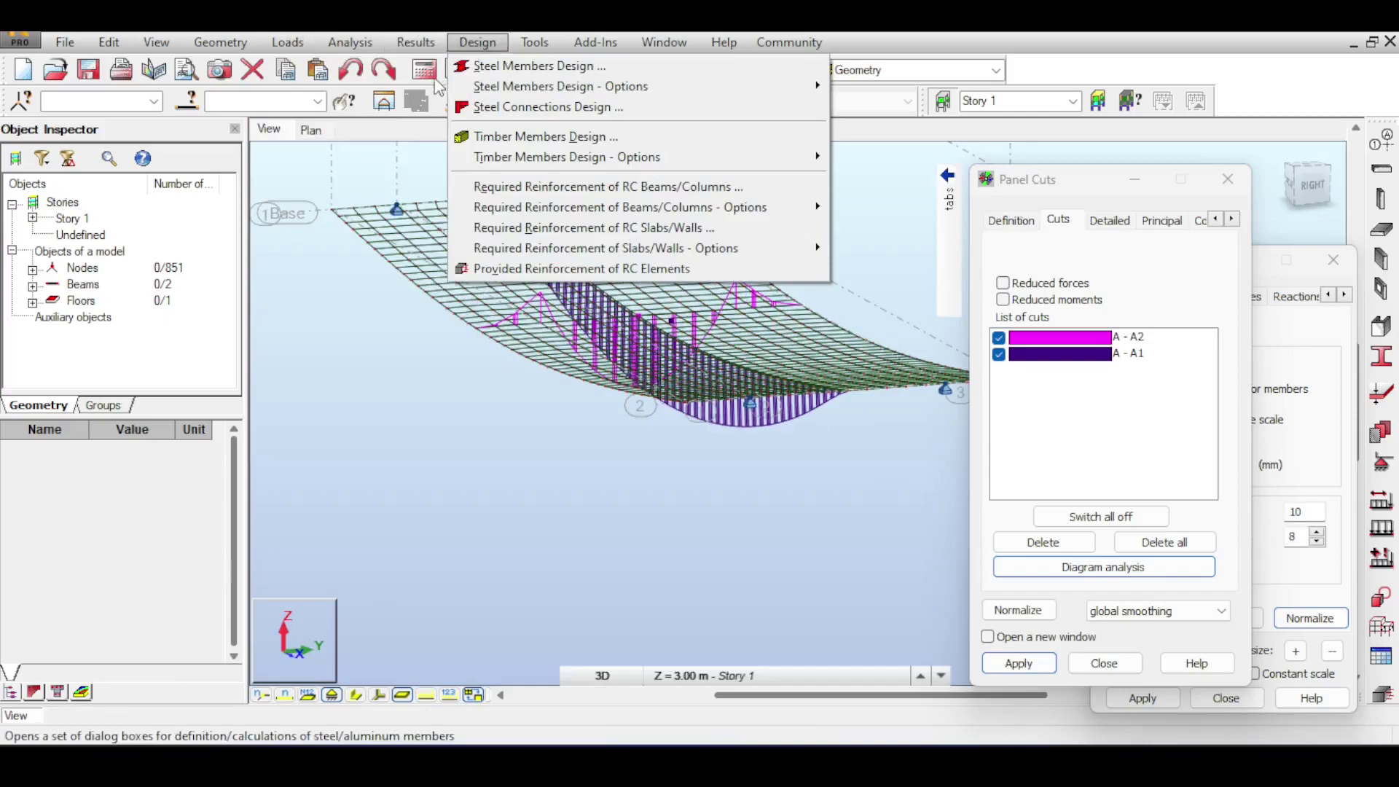
mouse_move(416, 42)
click(445, 125)
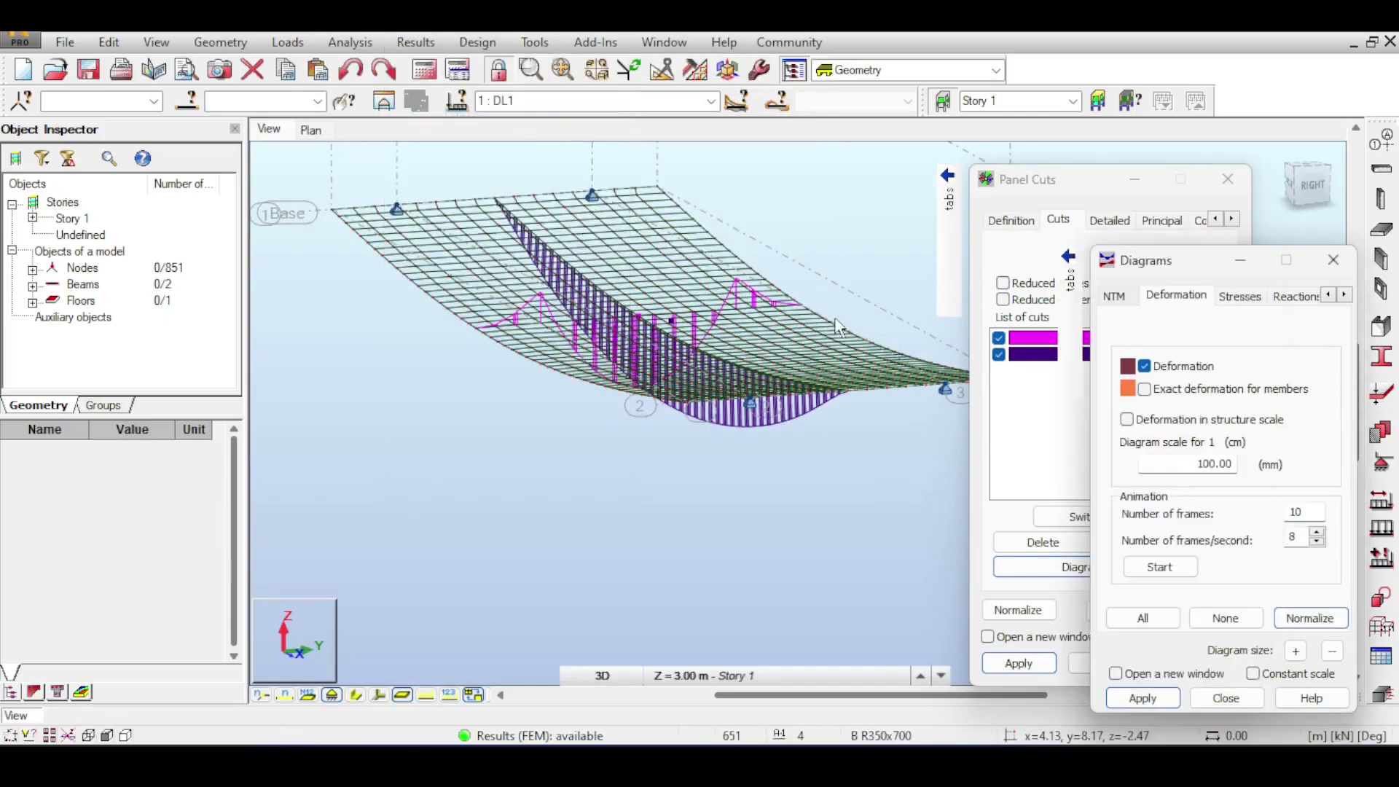
mouse_move(1044, 298)
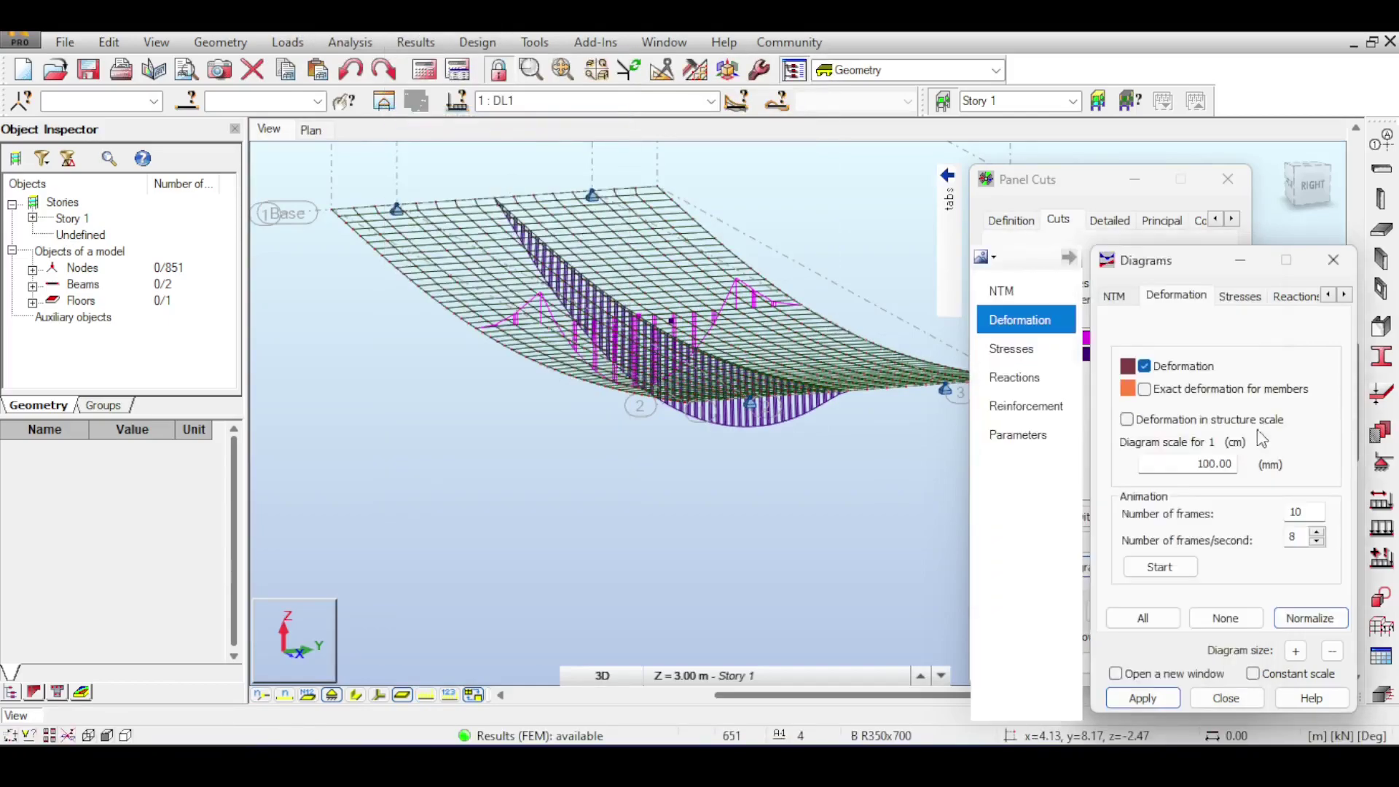
click(1017, 294)
click(1178, 485)
click(1143, 698)
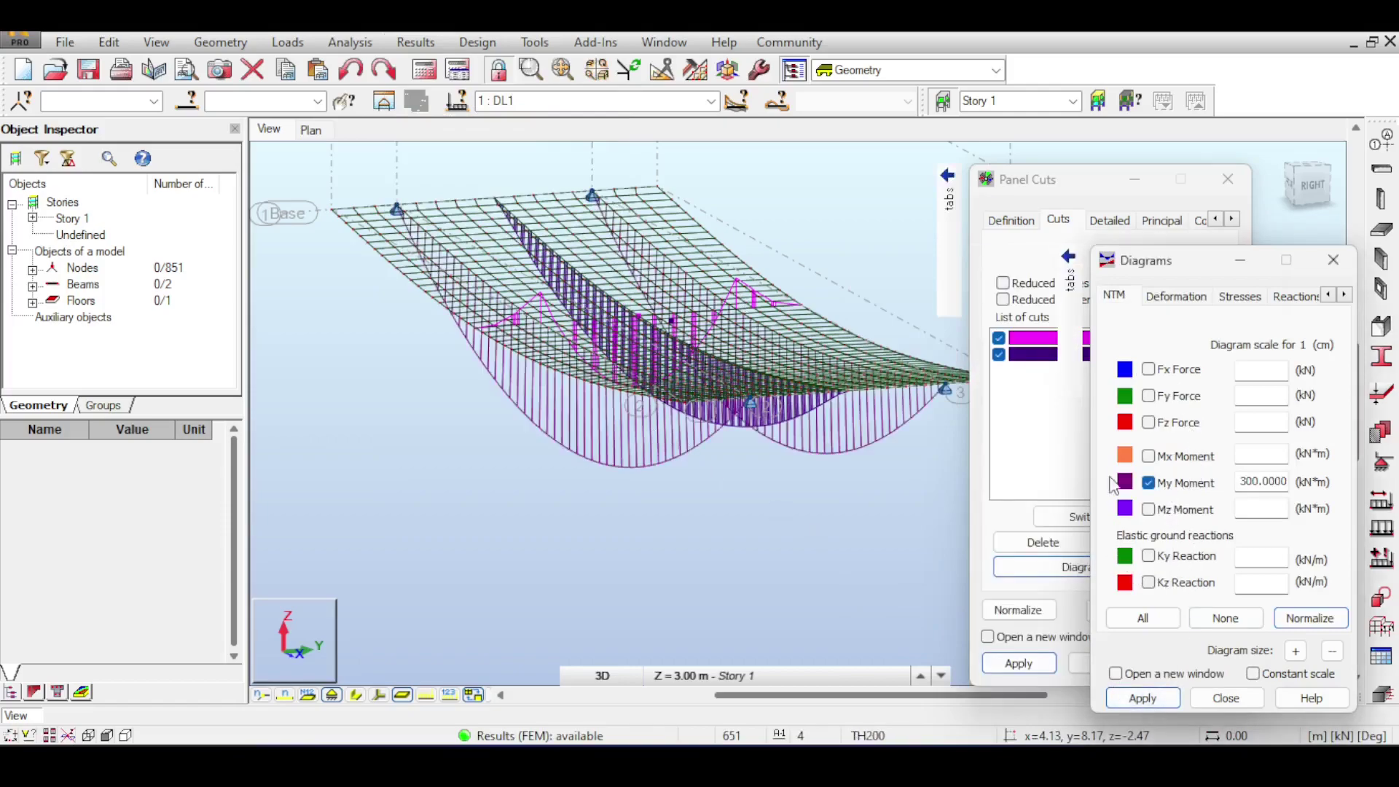
Step: Label the diagrams with local extreme values to read the beam moments, and turn the labels off again
mouse_move(1055, 363)
click(1042, 435)
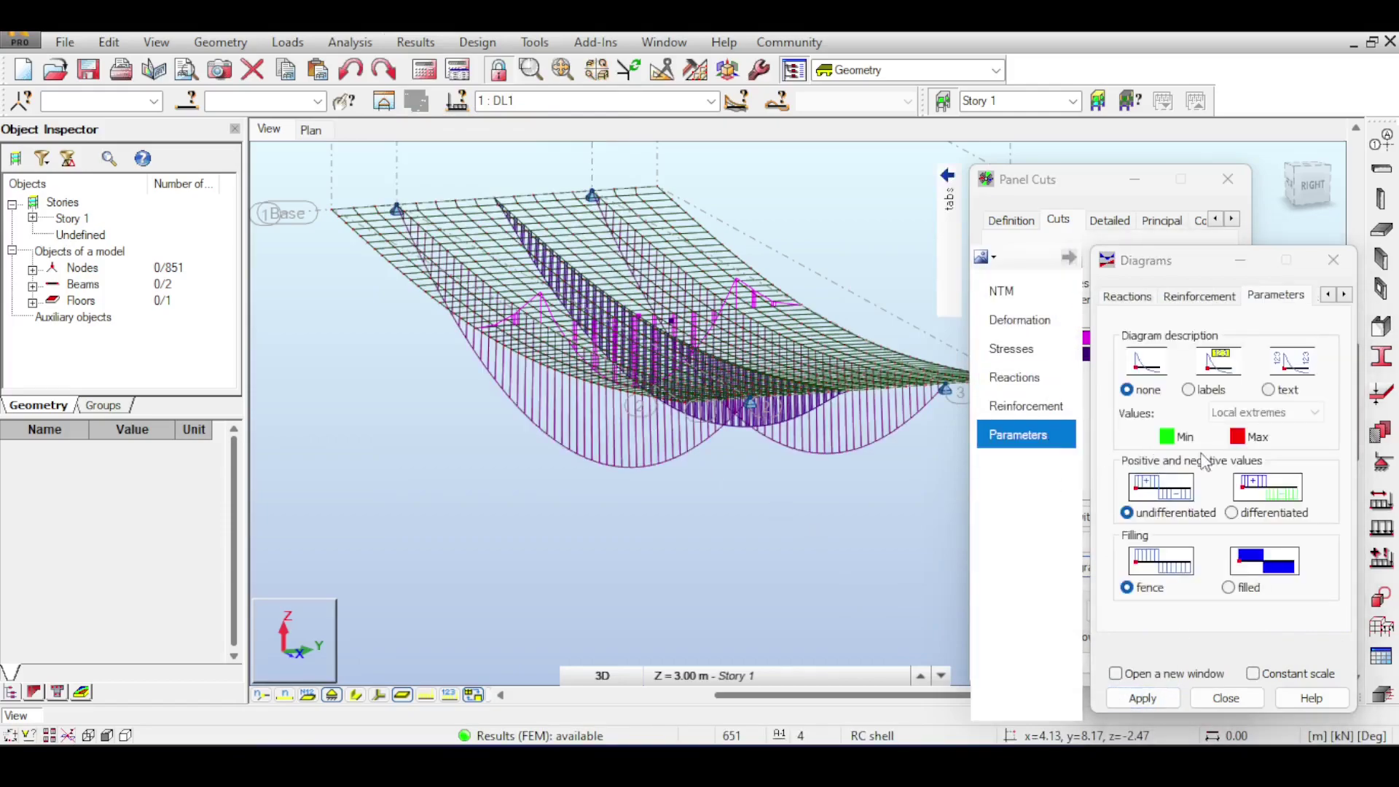
click(1214, 396)
click(1142, 698)
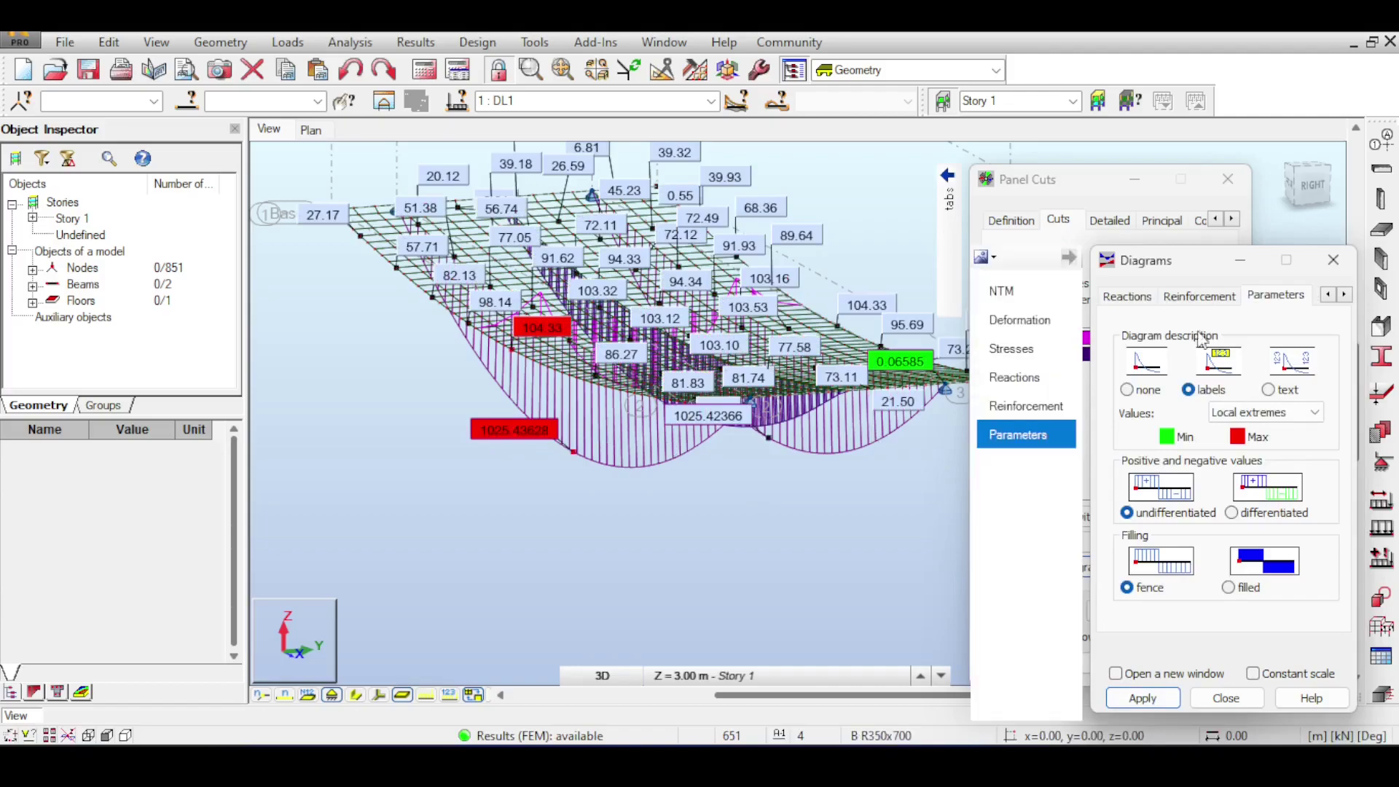
click(1142, 389)
click(1162, 699)
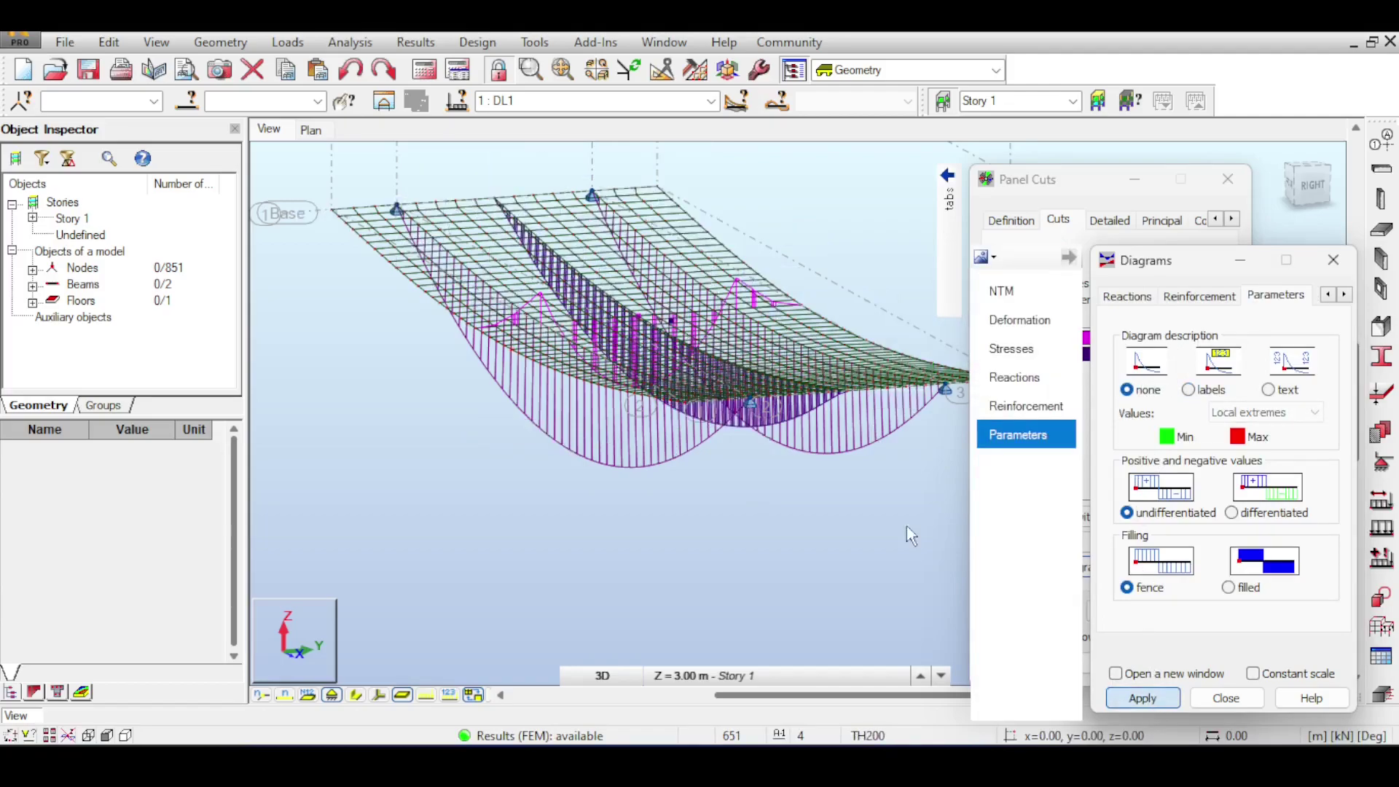
Step: Assign the B R400x1000 section to both longitudinal beams, accepting the change to the structure data
click(1381, 175)
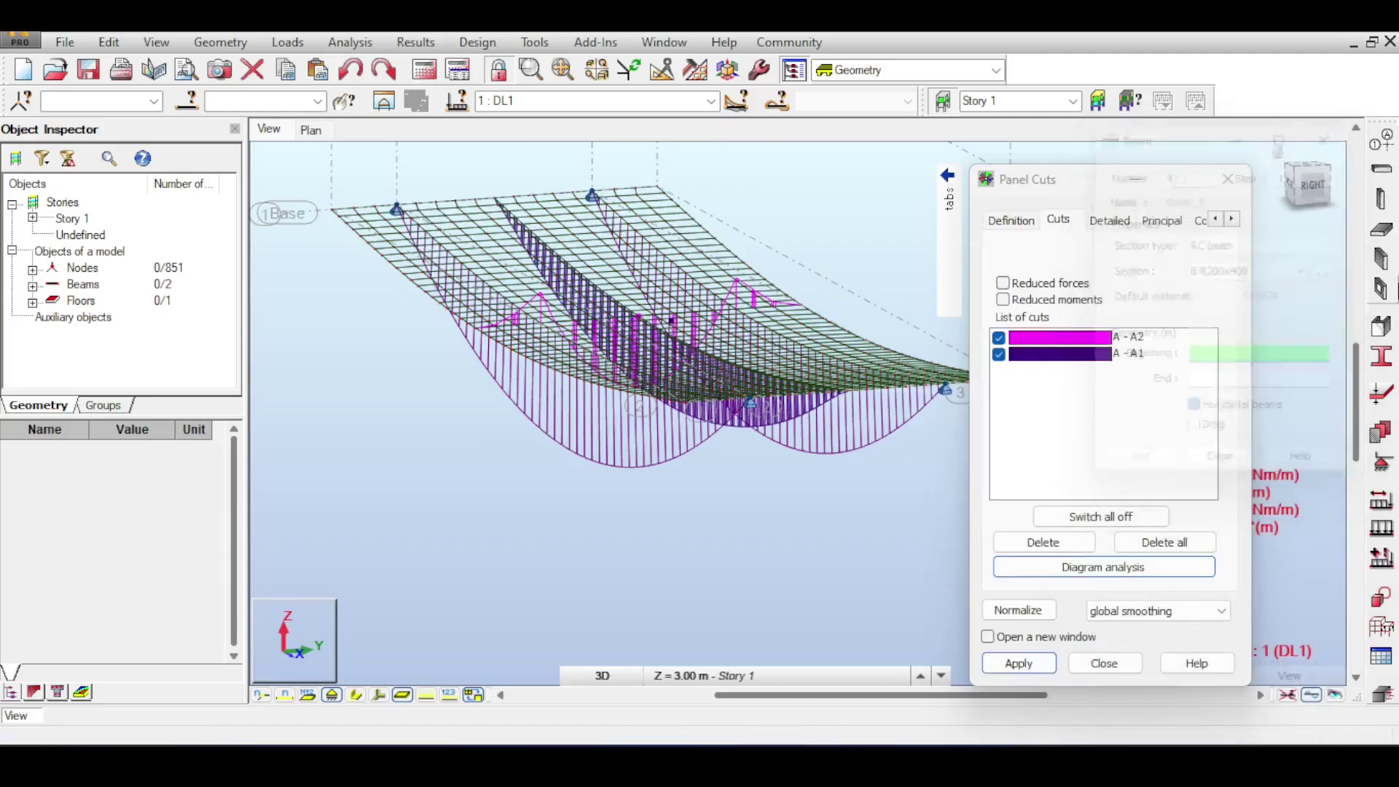
click(1381, 356)
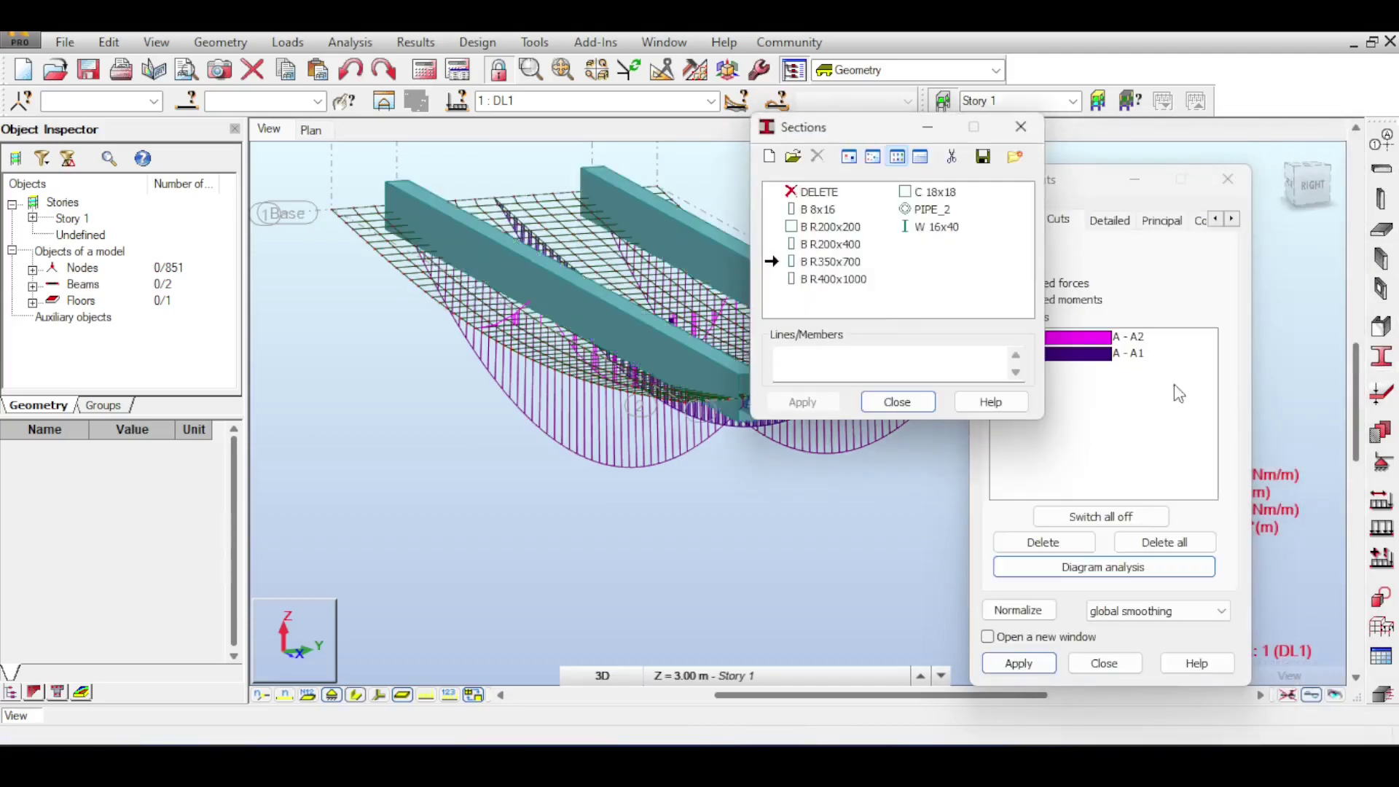
click(835, 279)
click(495, 244)
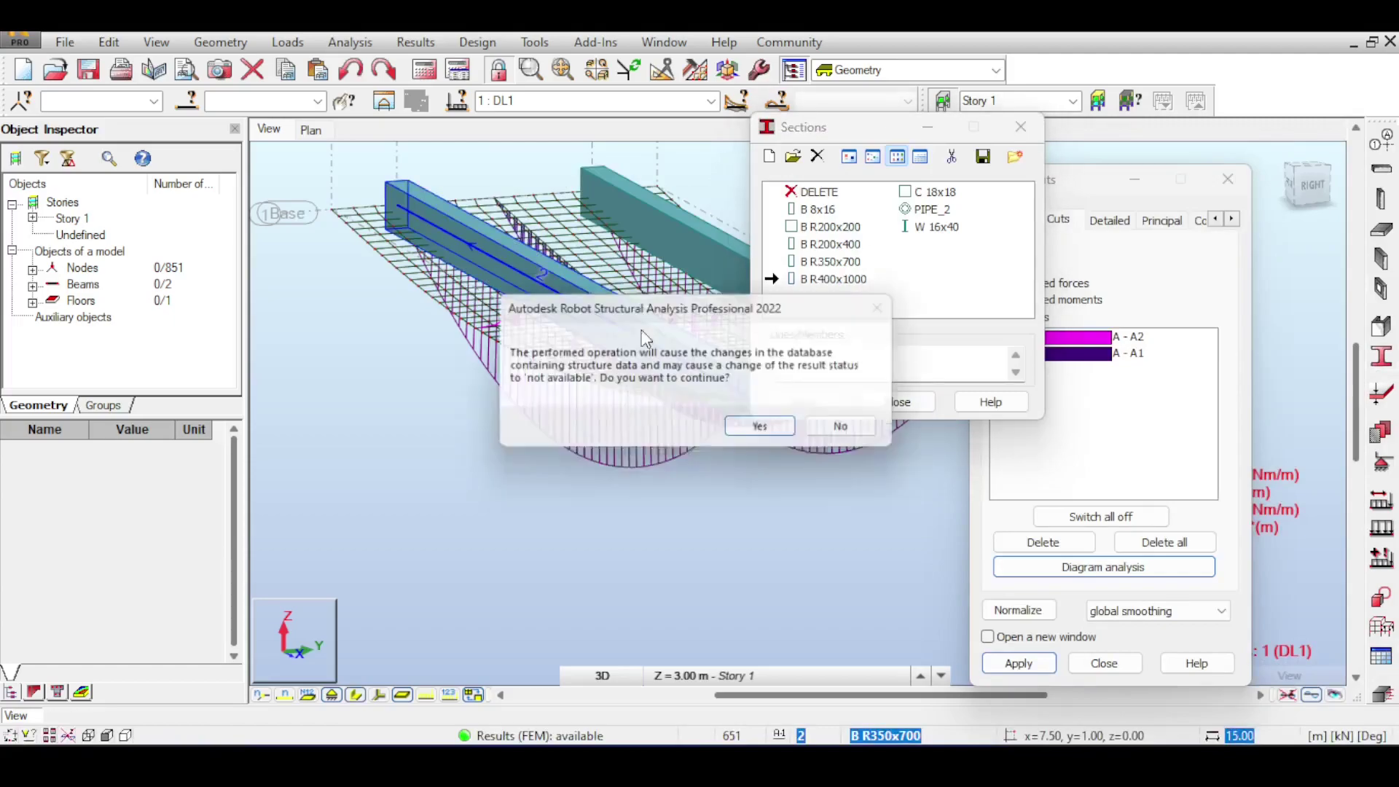
click(767, 431)
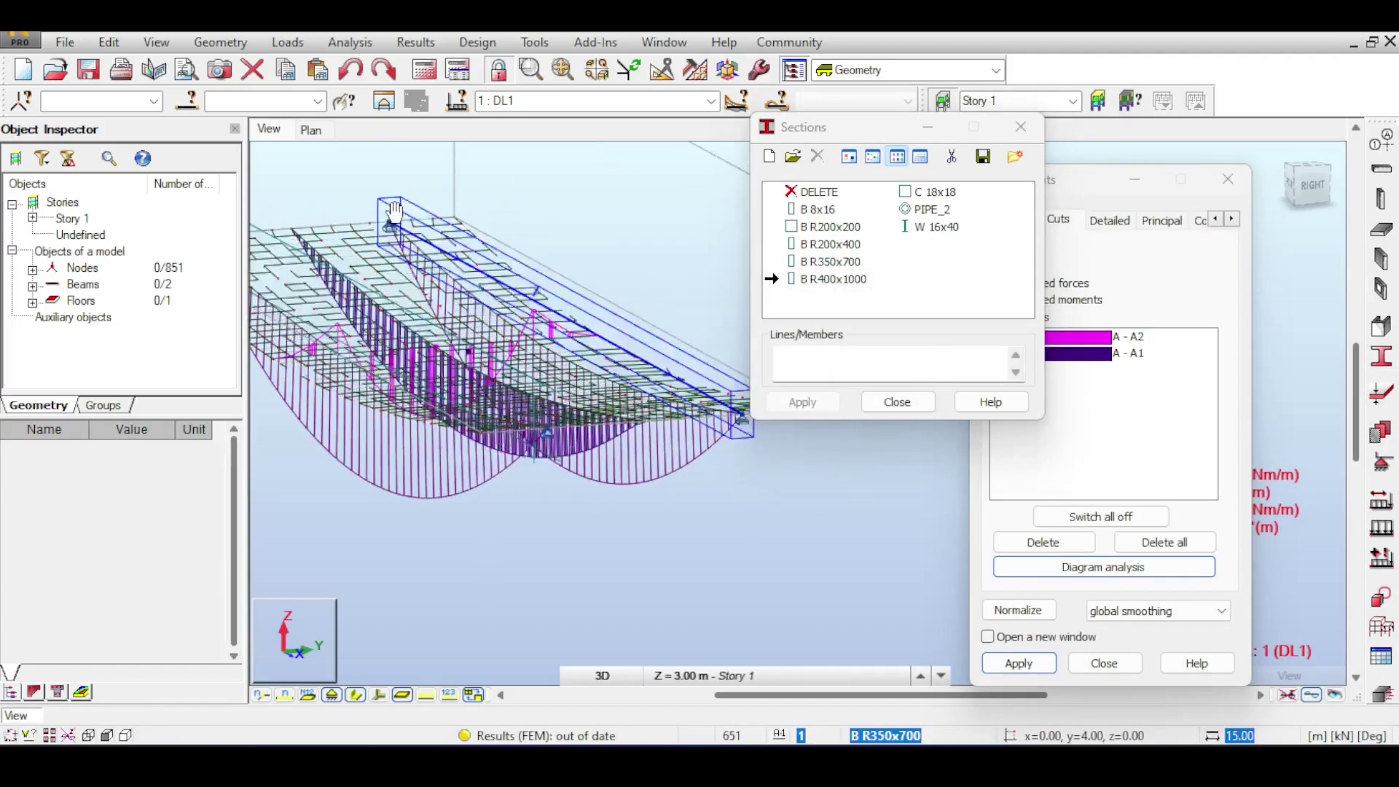
click(540, 298)
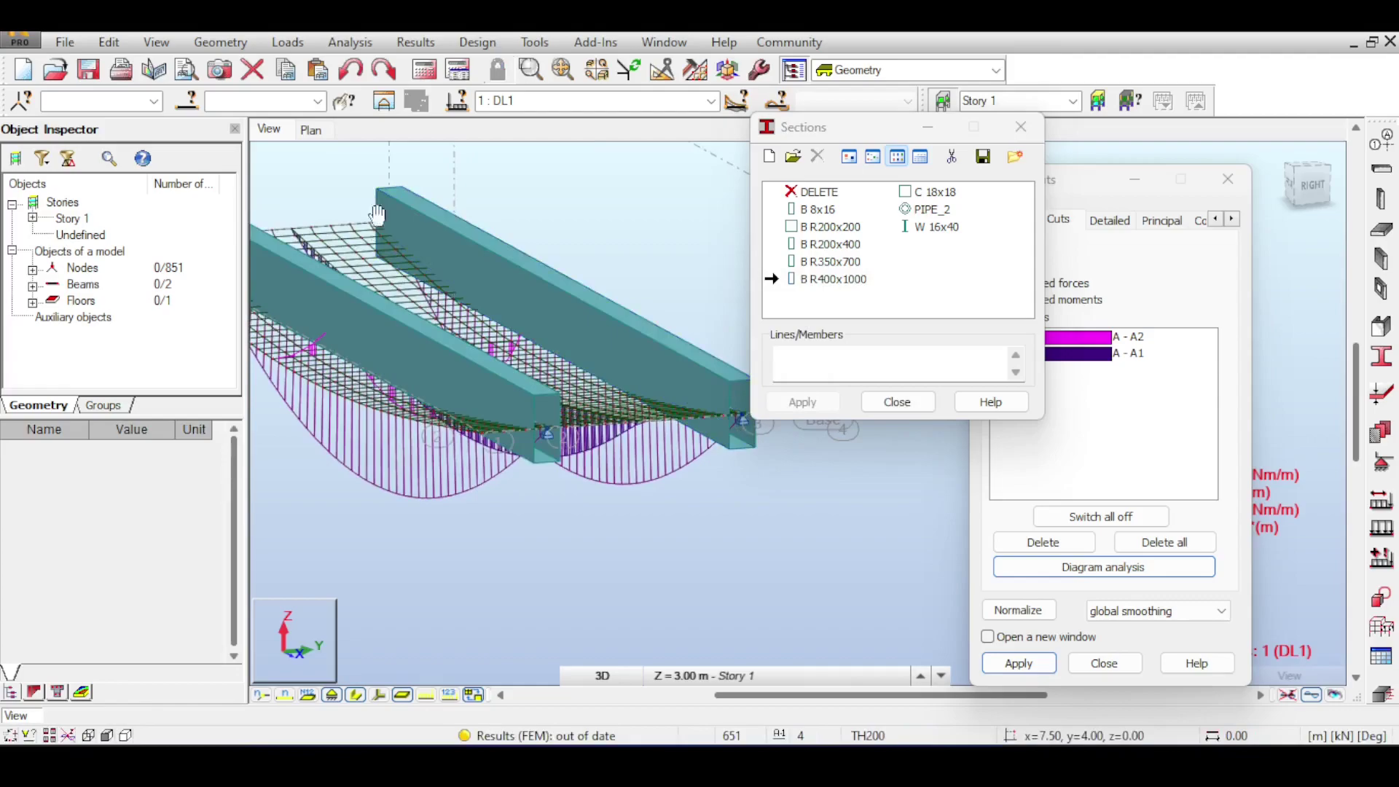
middle_drag(370, 216, 513, 241)
click(897, 401)
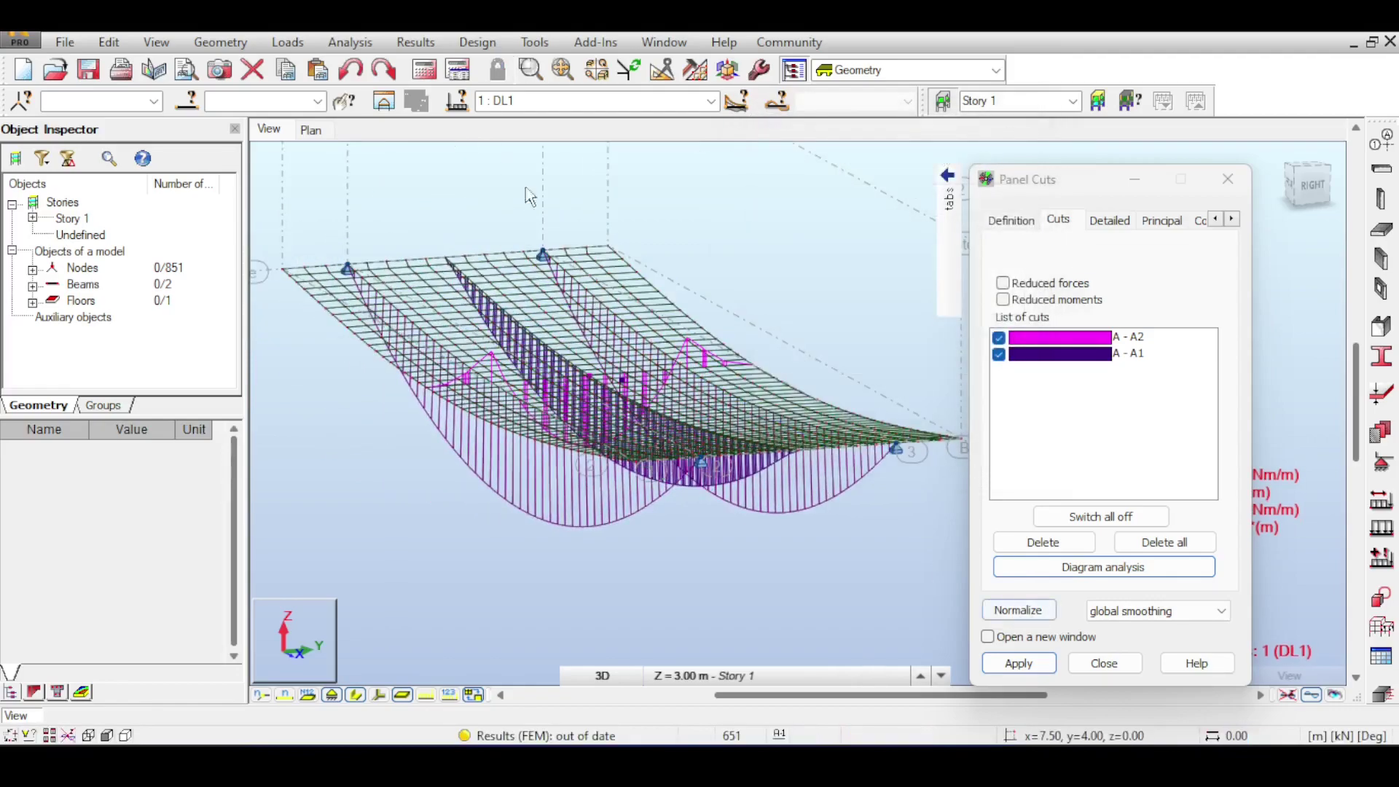
Step: Recalculate the structure and label the beam My diagrams with local extremes, using differentiated values and filled diagrams
click(446, 72)
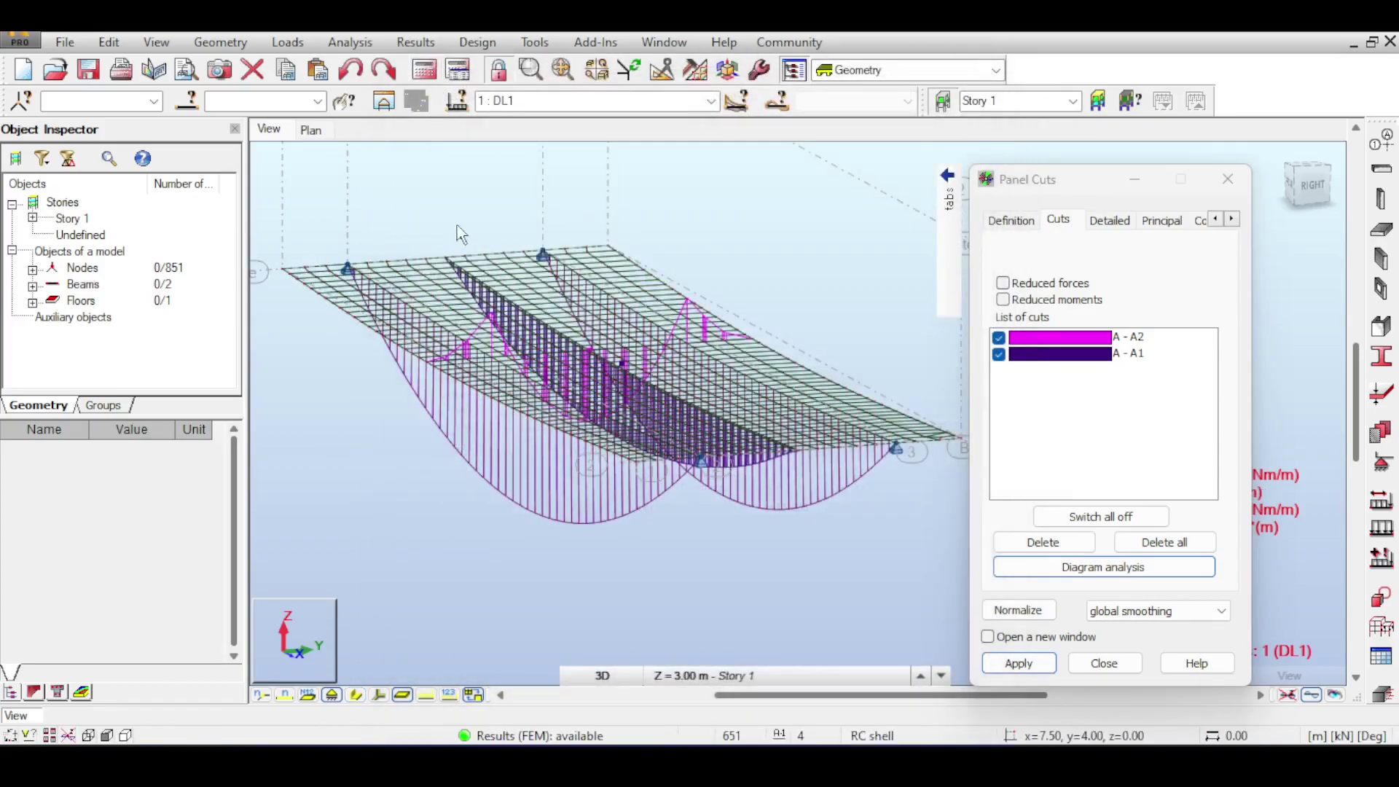
click(477, 41)
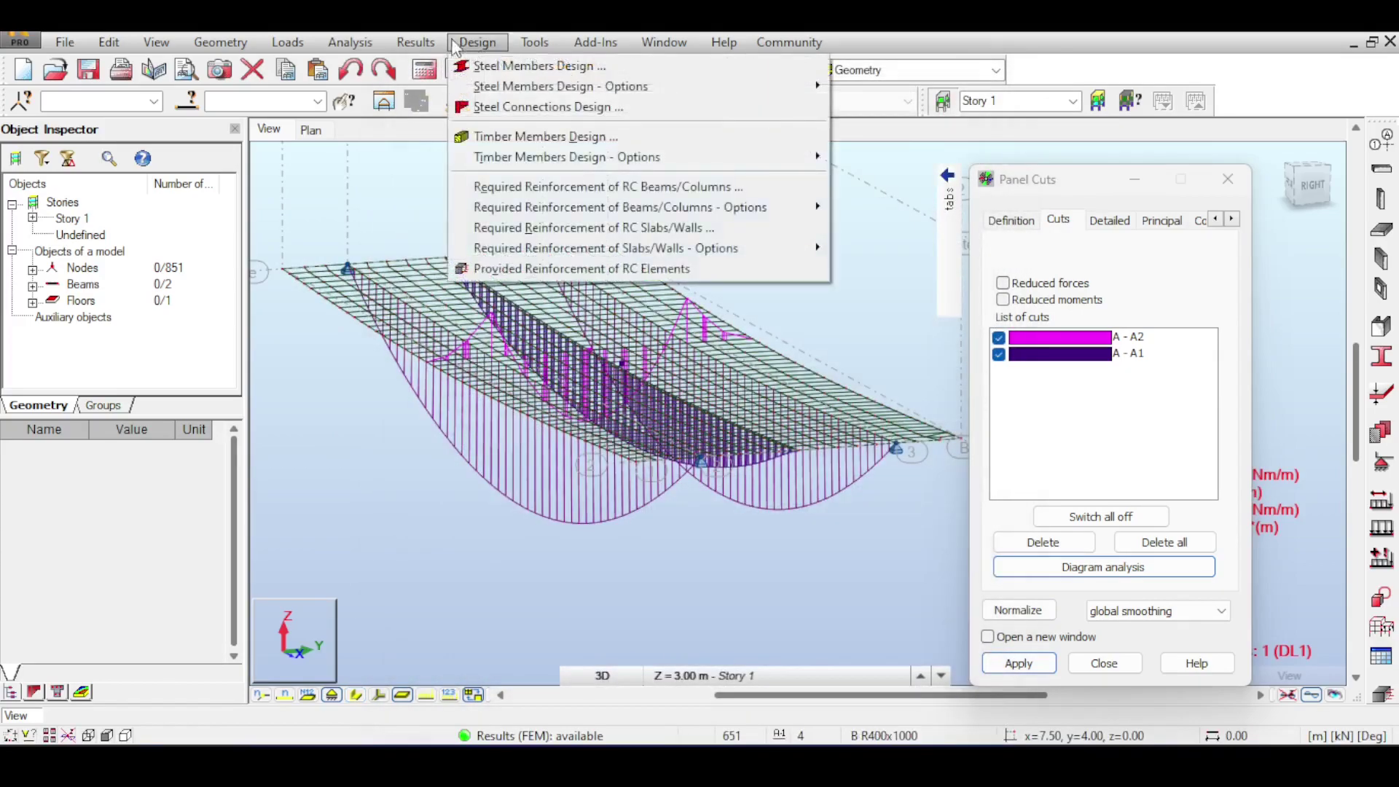
mouse_move(431, 40)
click(457, 121)
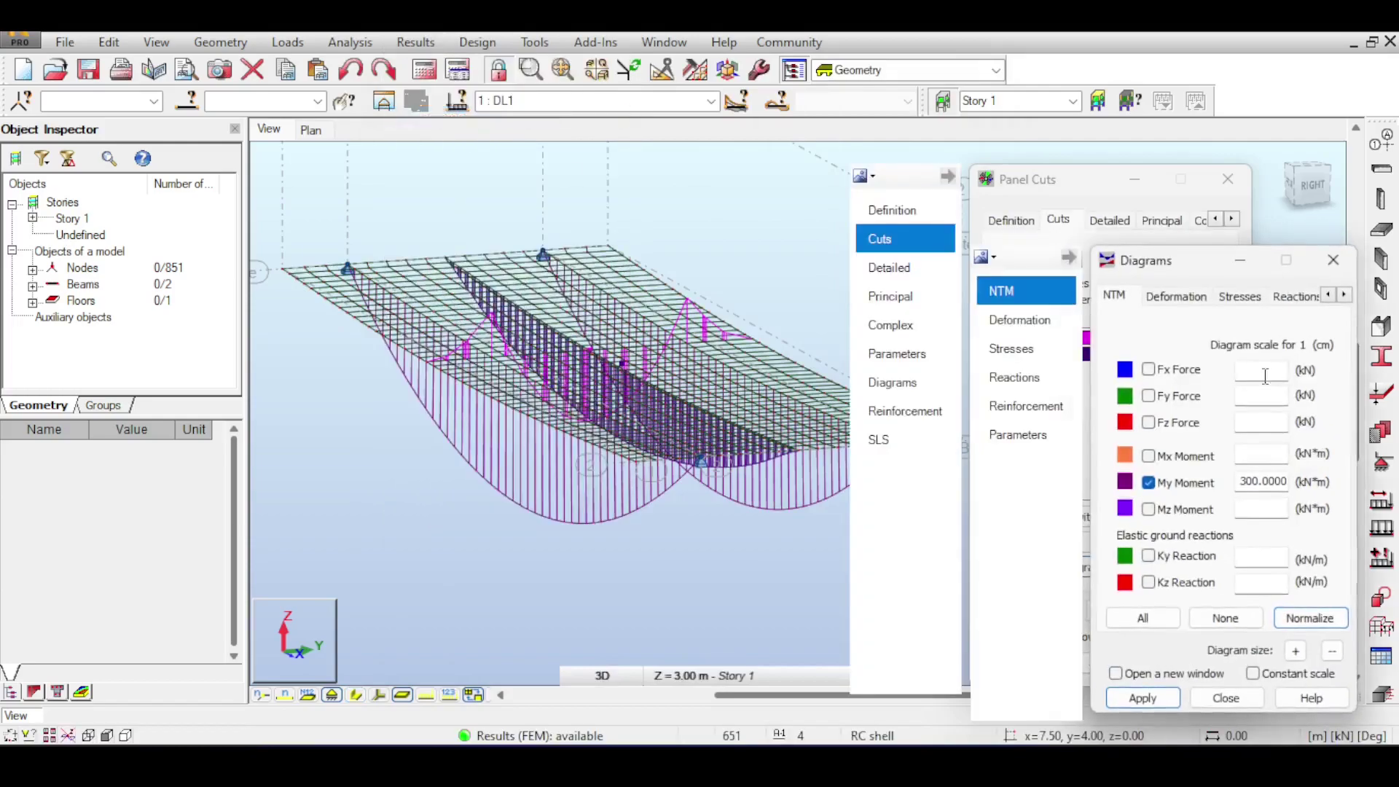
click(1044, 434)
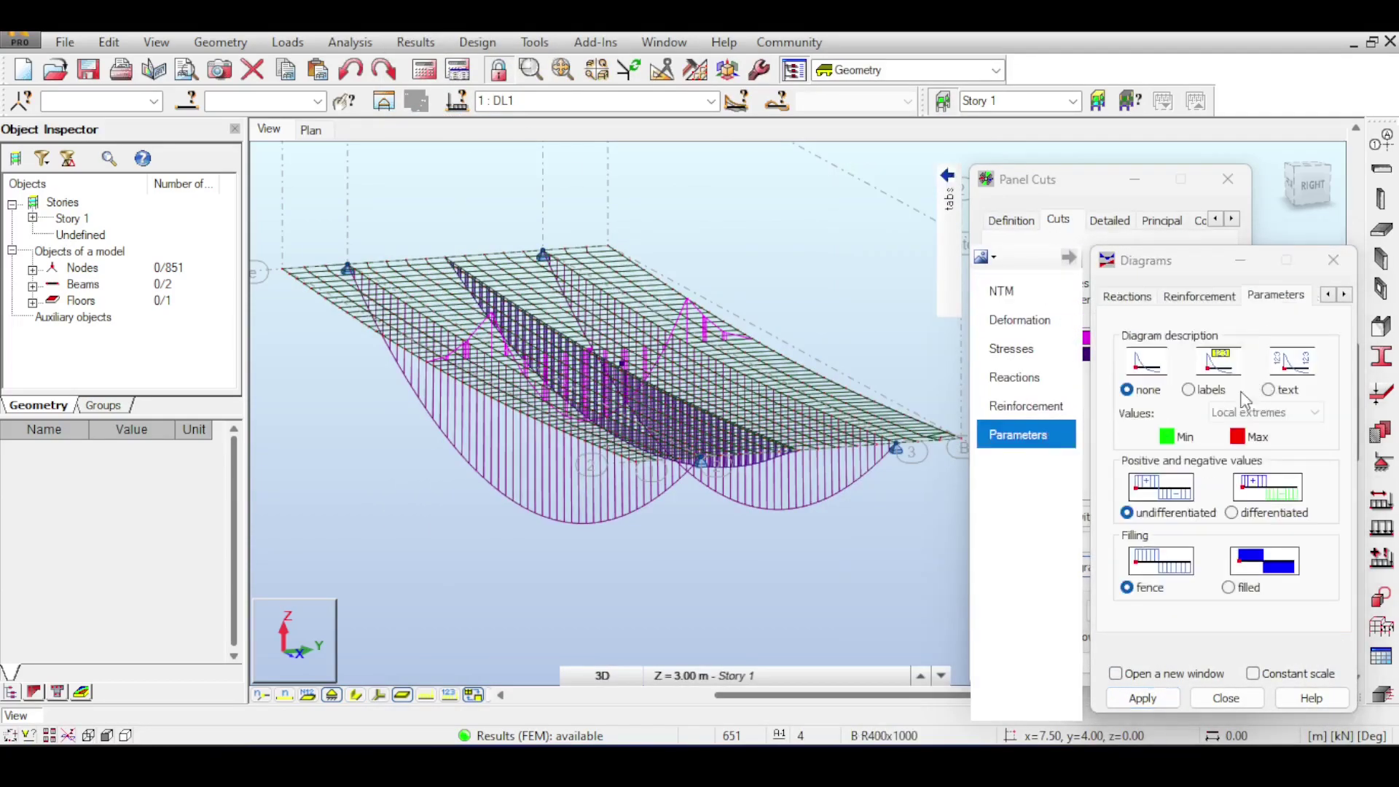
click(1232, 513)
click(1228, 588)
click(1141, 698)
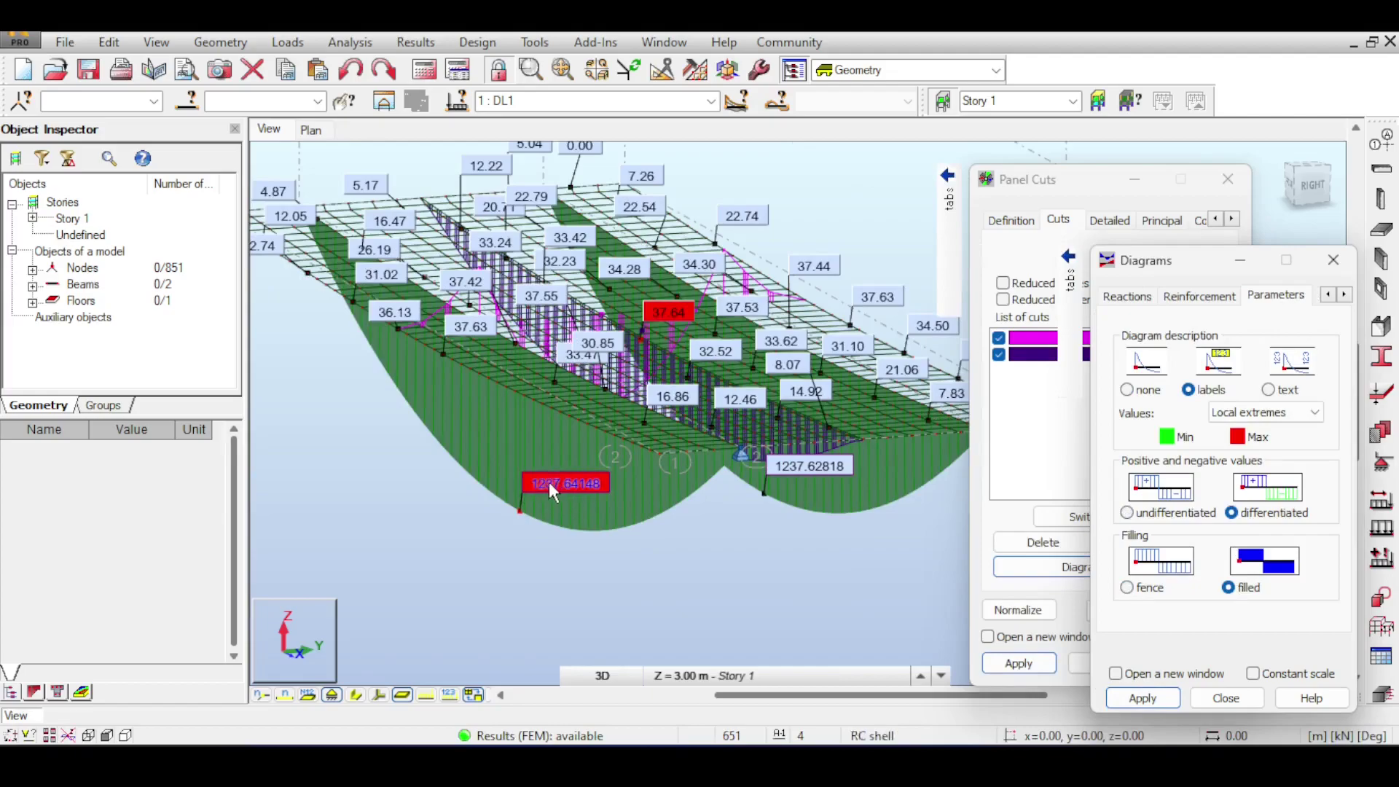
Step: Clear the labelled beam moment diagrams and display the slab cuts A-A2 and A-A1 on their own again
scroll(531, 451, down, 2)
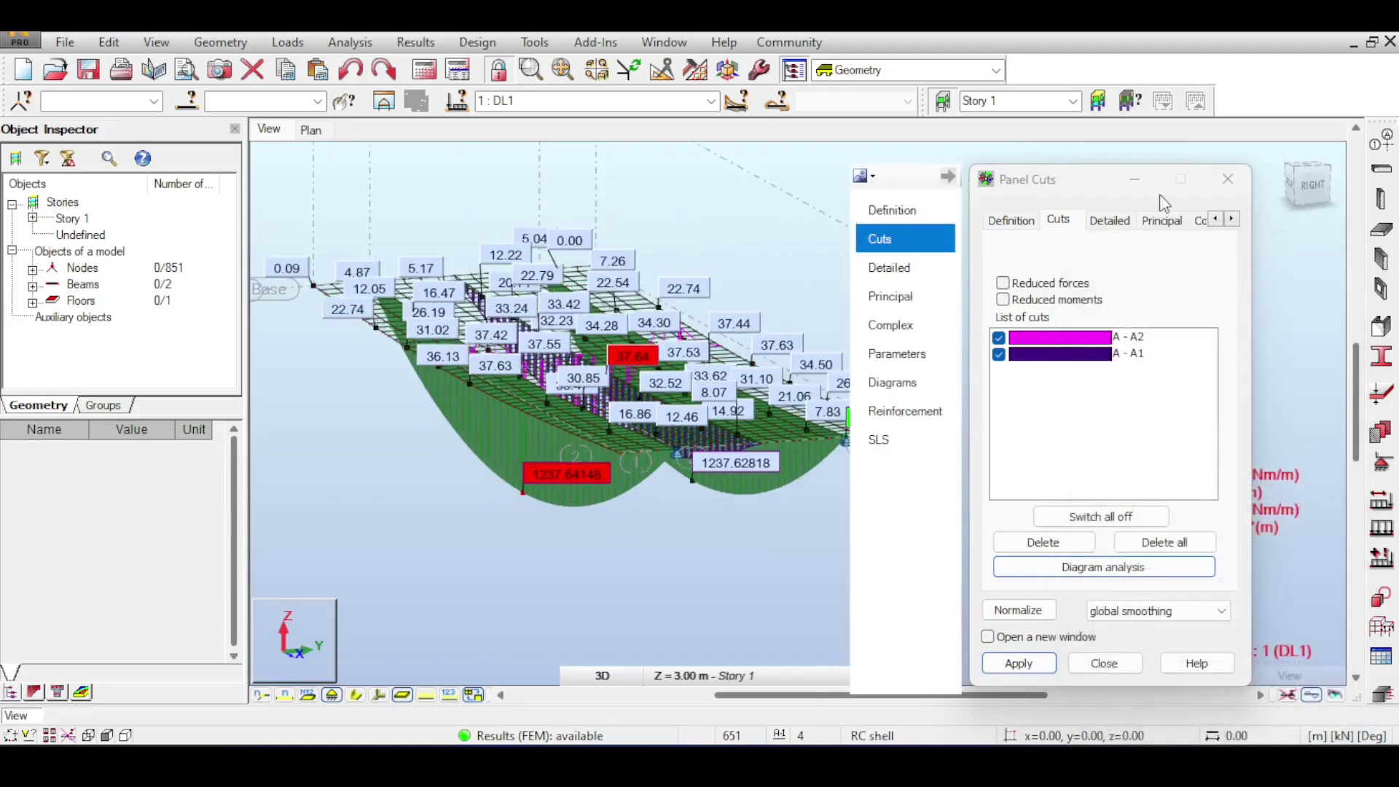
click(1280, 151)
middle_drag(750, 300, 591, 234)
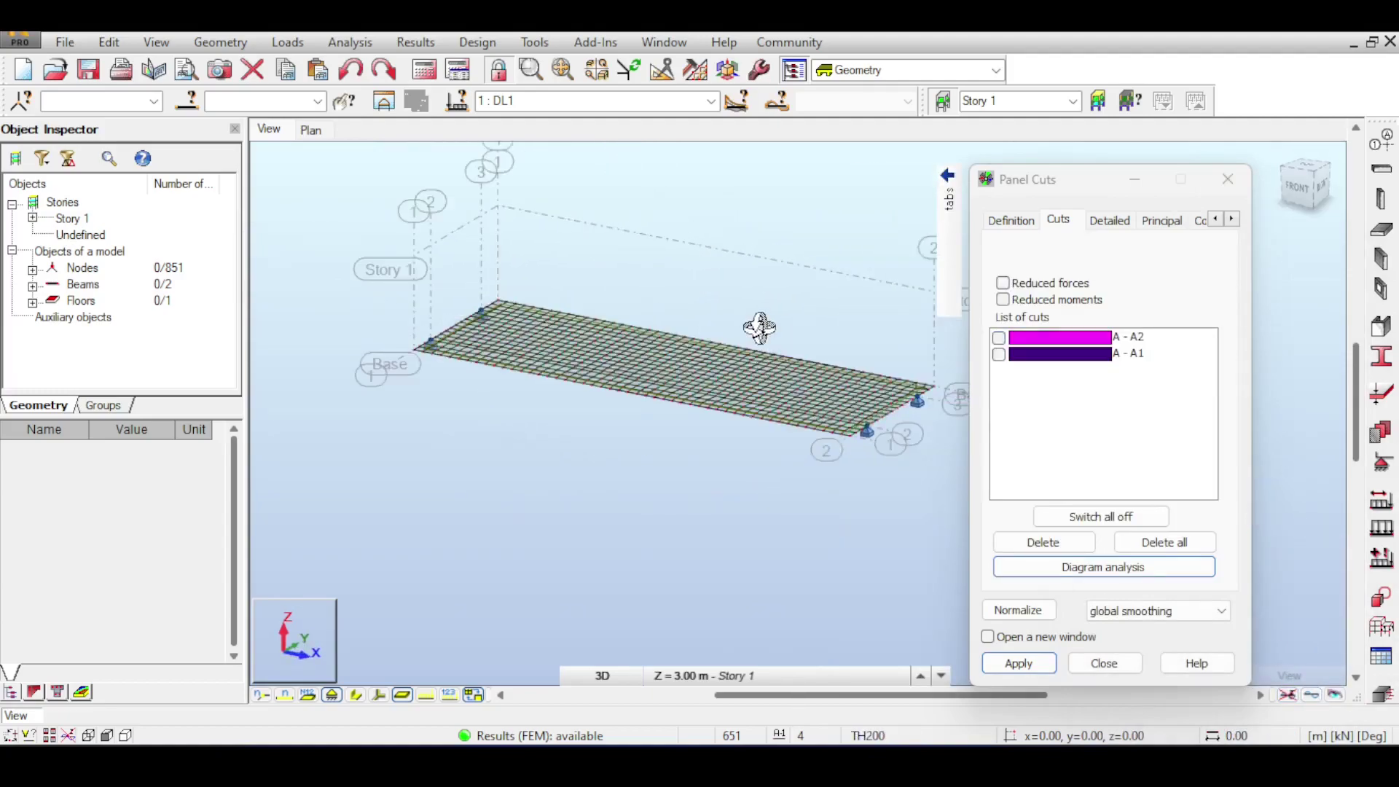
scroll(756, 322, up, 3)
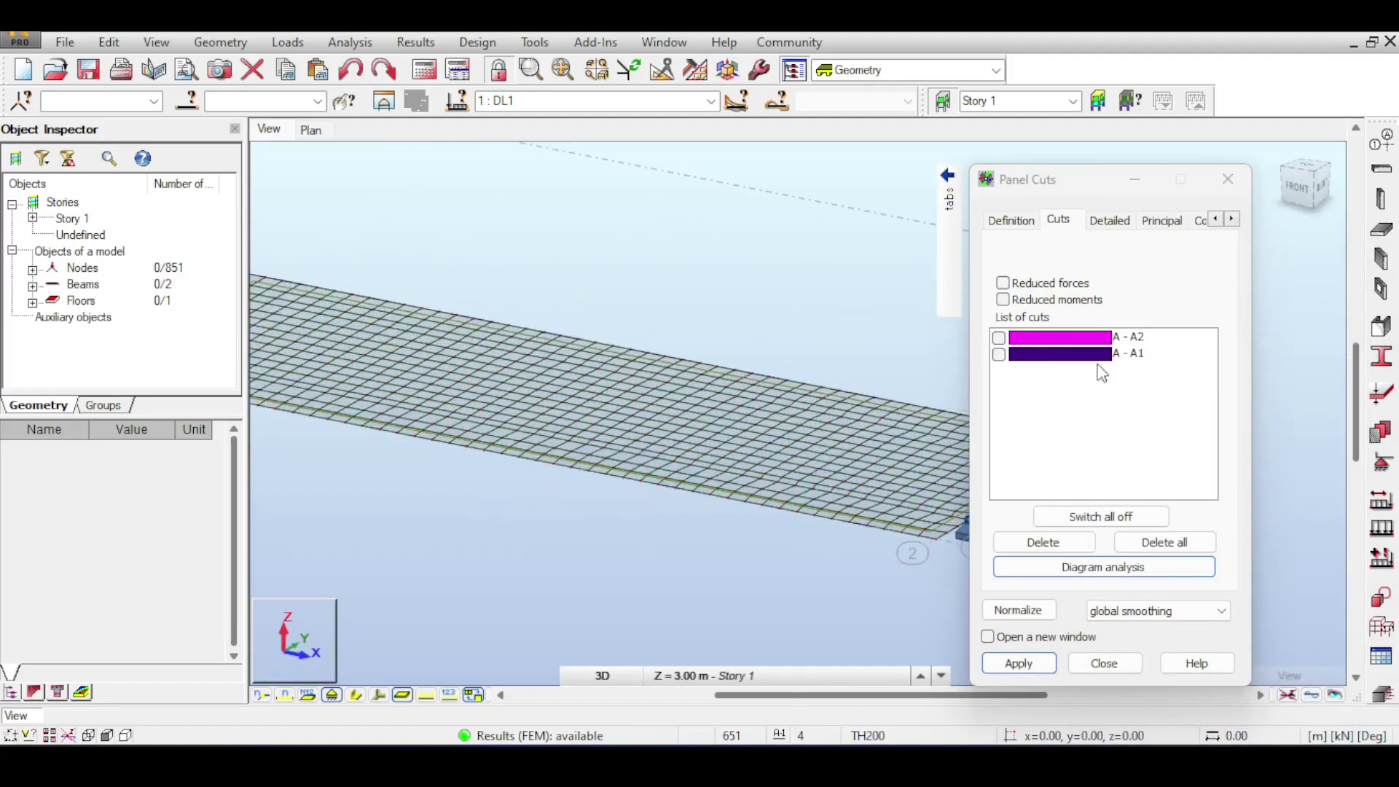
click(998, 354)
click(998, 338)
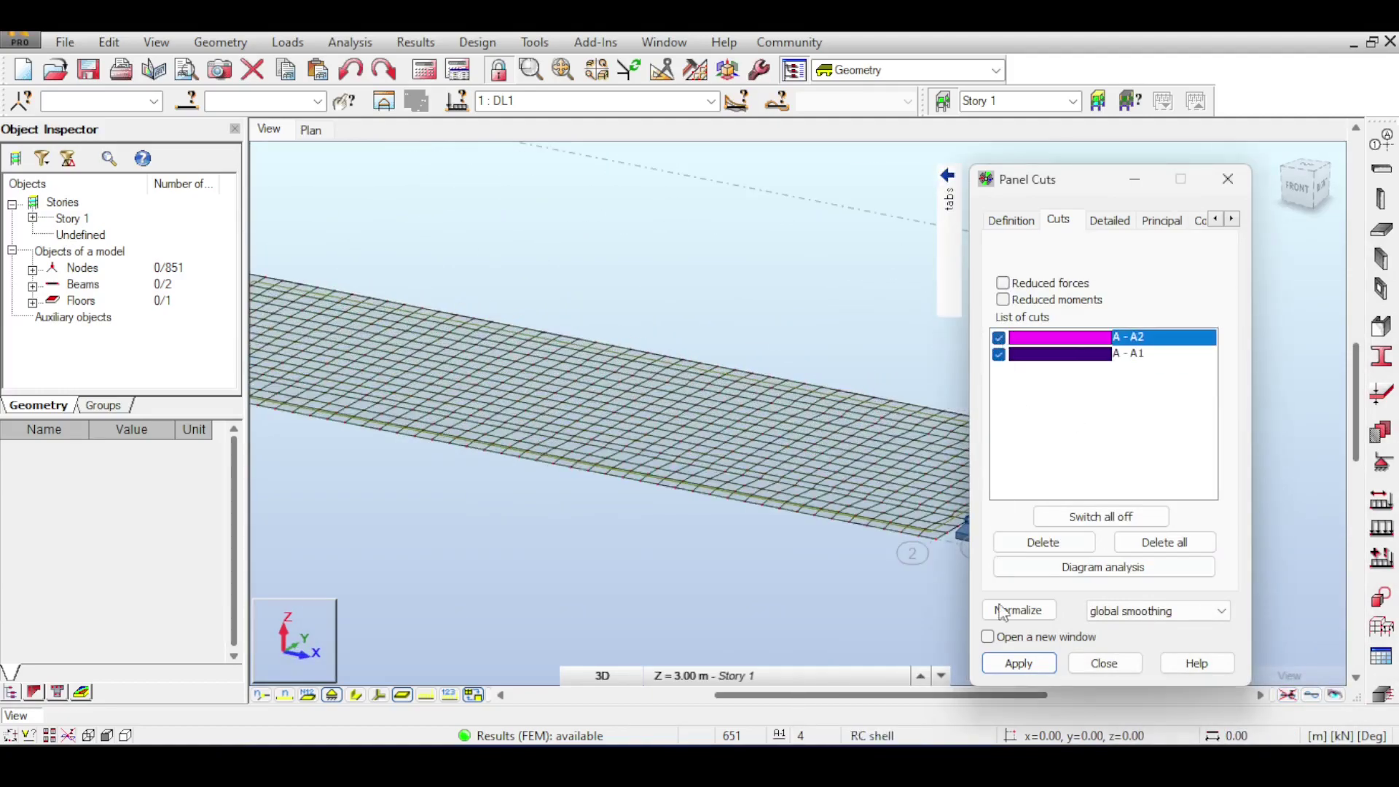
click(1016, 663)
scroll(735, 290, down, 4)
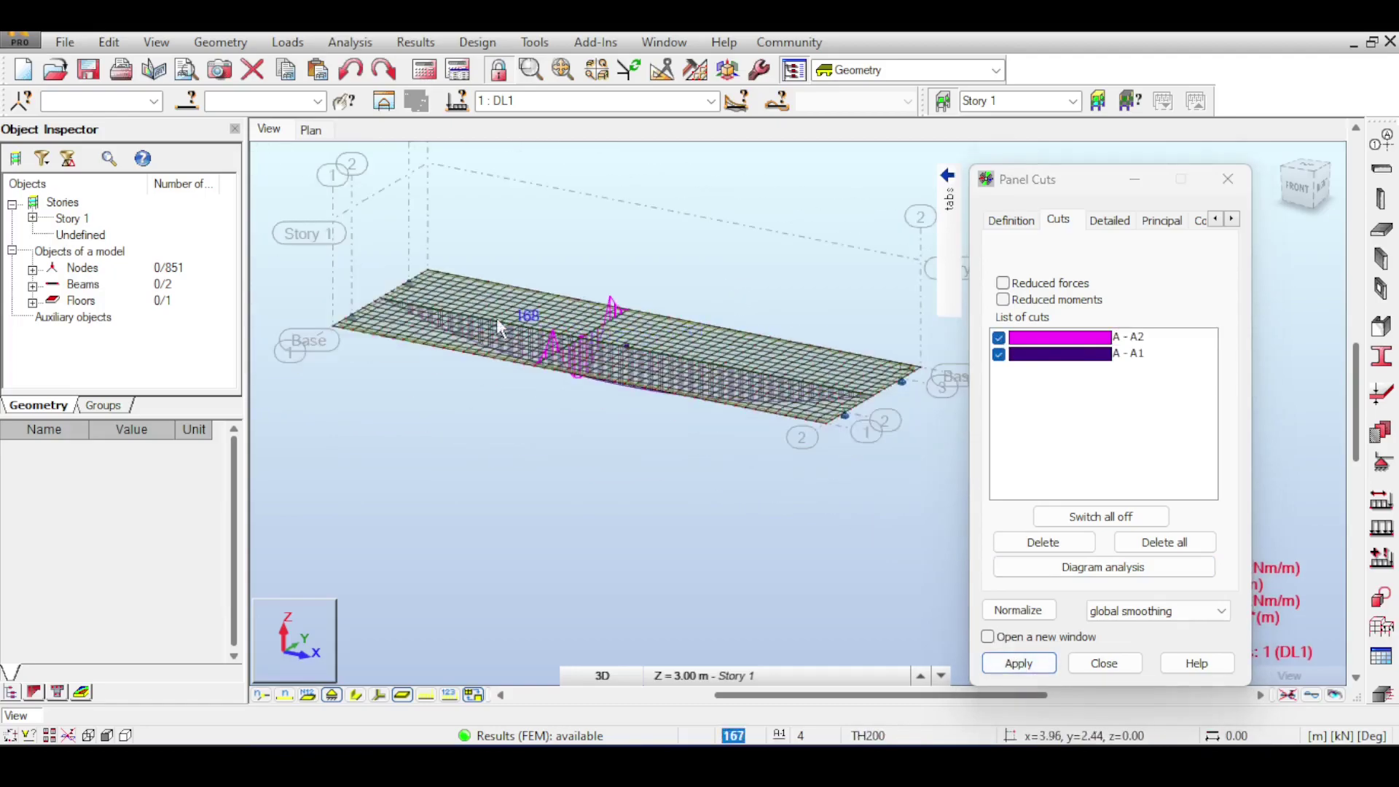
scroll(503, 322, up, 2)
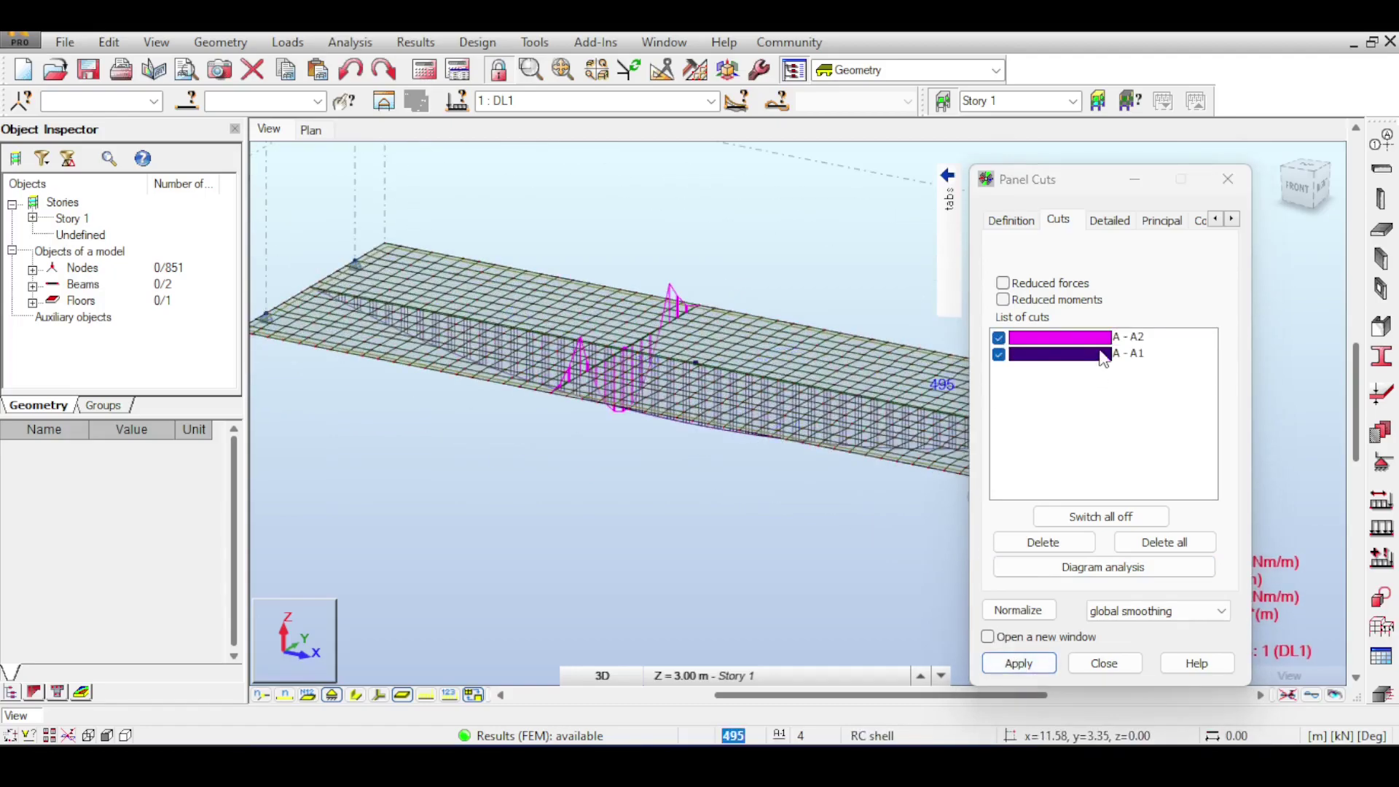
Step: Open the diagram analysis and read the MXX moment near midspan of cut A-A1
click(1102, 567)
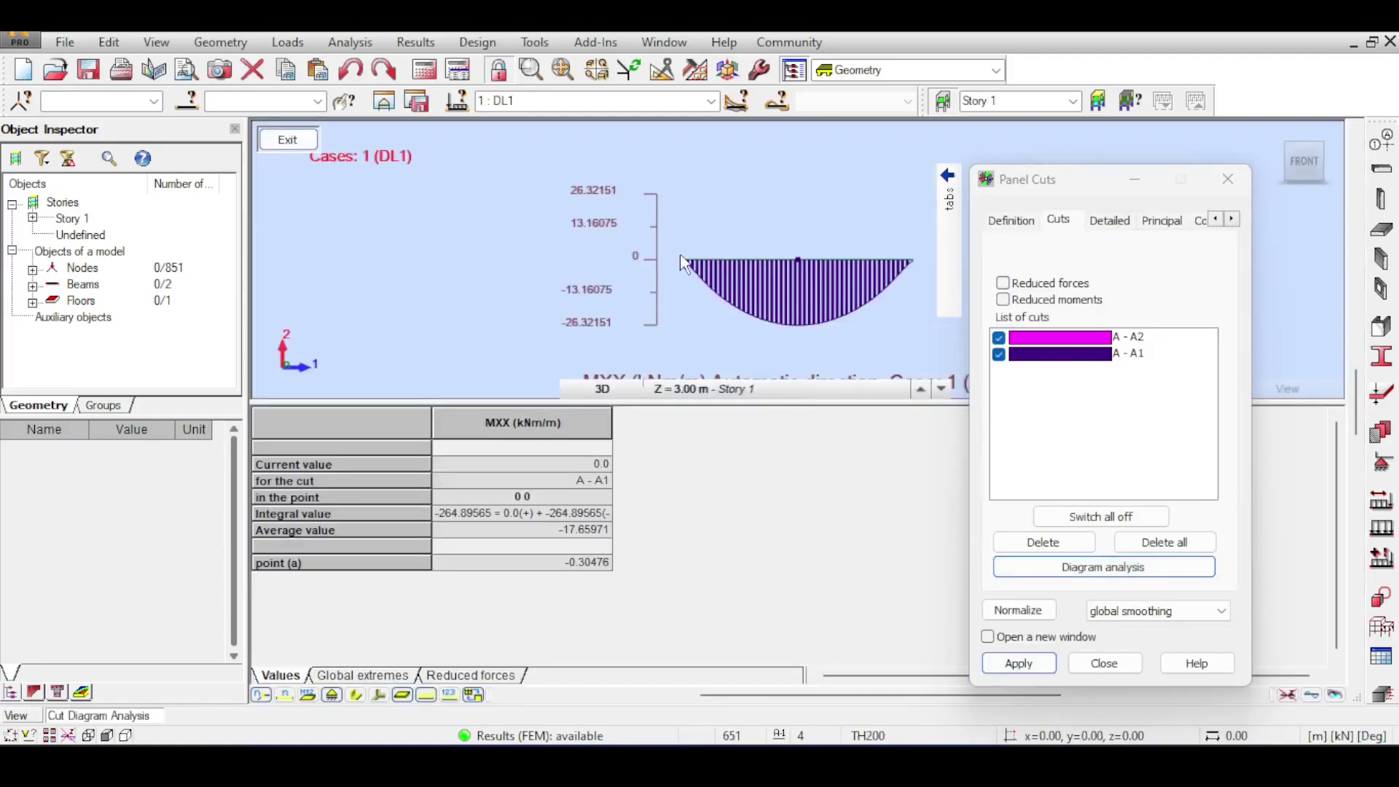
click(555, 495)
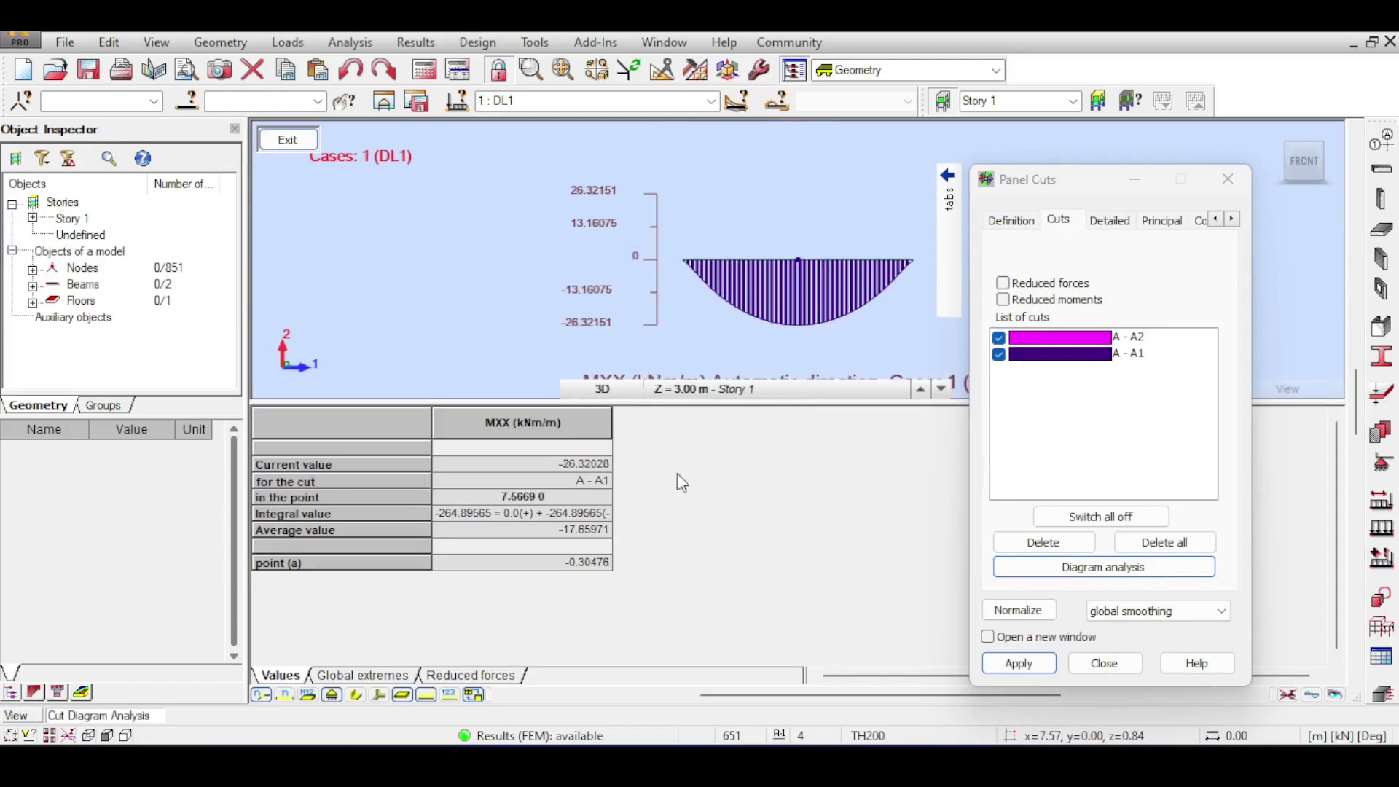
click(557, 467)
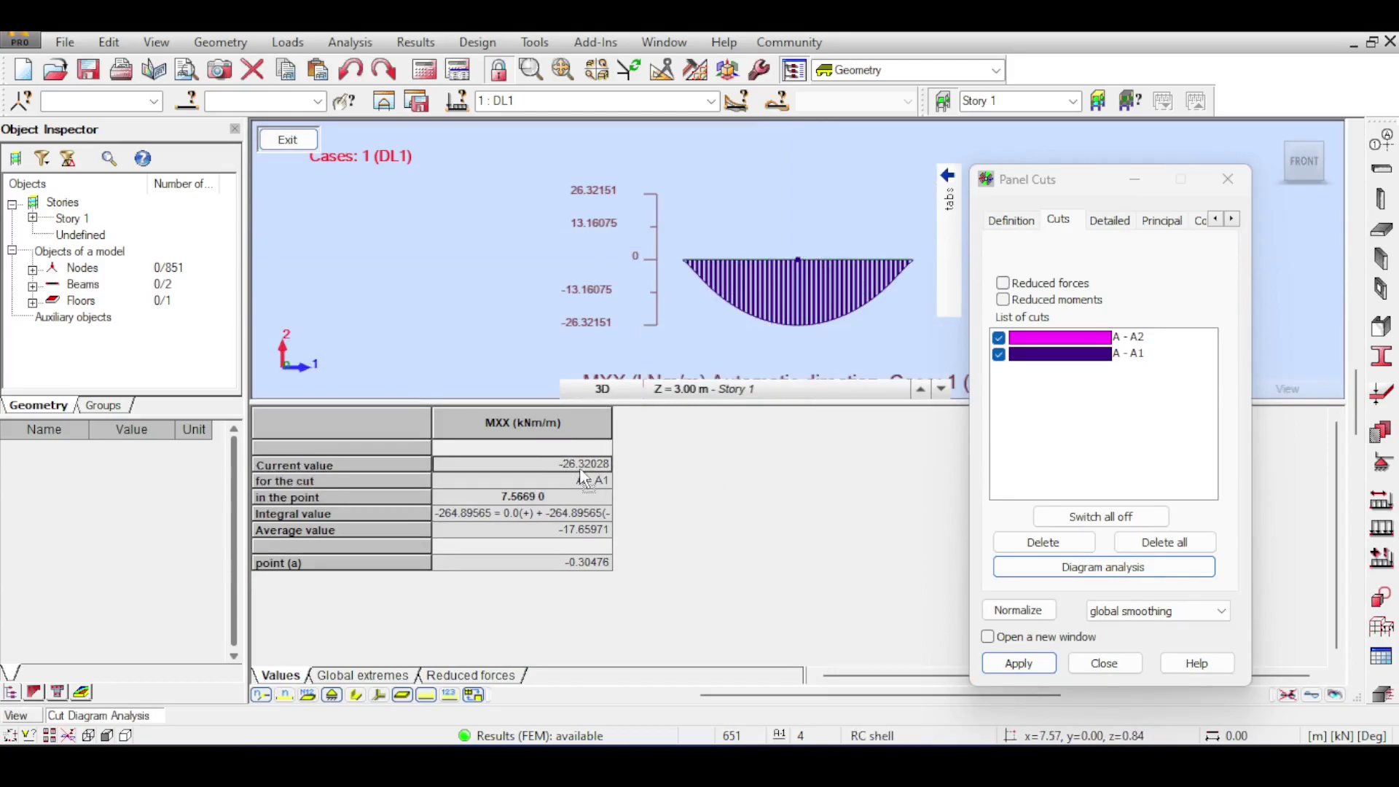
click(278, 143)
Step: Close the panel cuts settings and display the slab's deformed shape together with the two cut diagrams
middle_drag(848, 194, 770, 174)
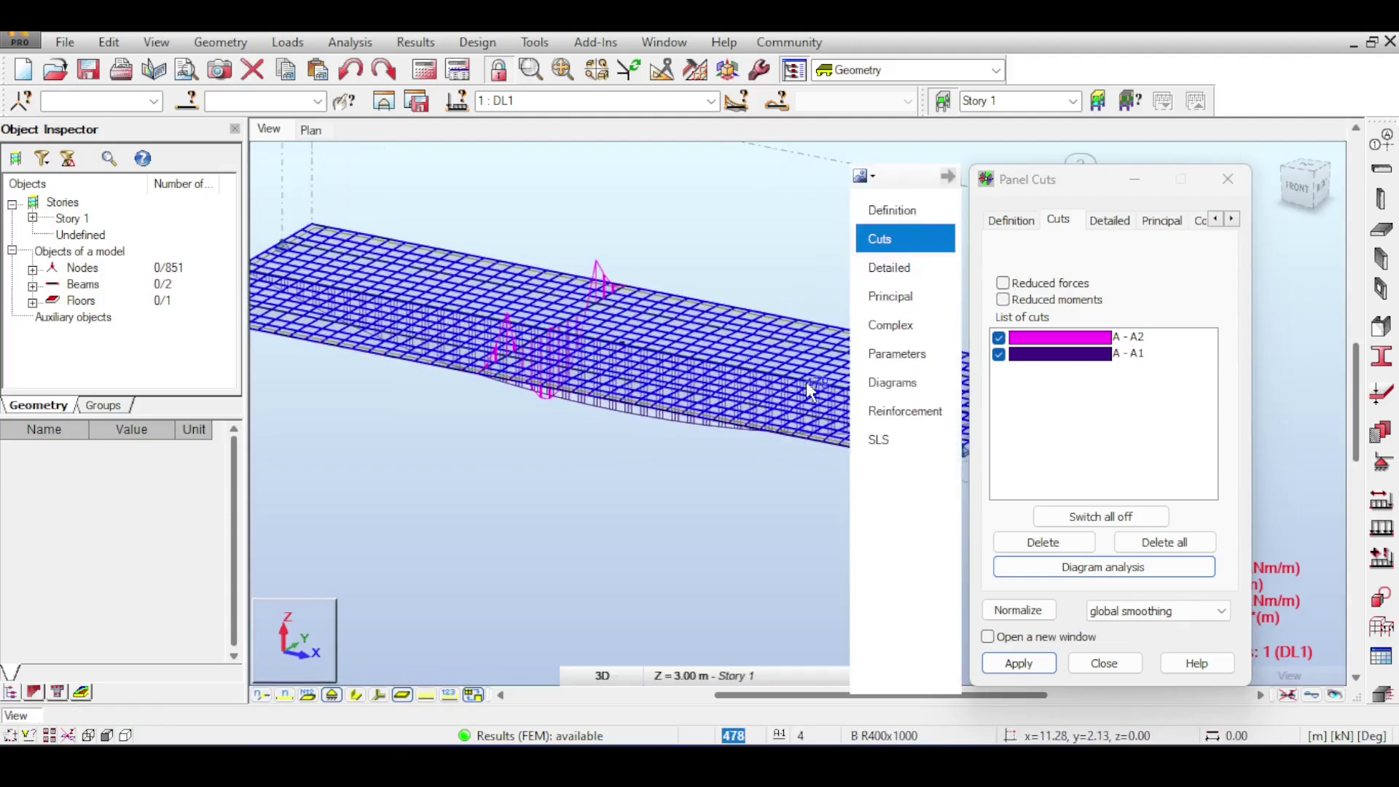
scroll(727, 390, up, 2)
middle_drag(727, 390, 621, 372)
click(1228, 179)
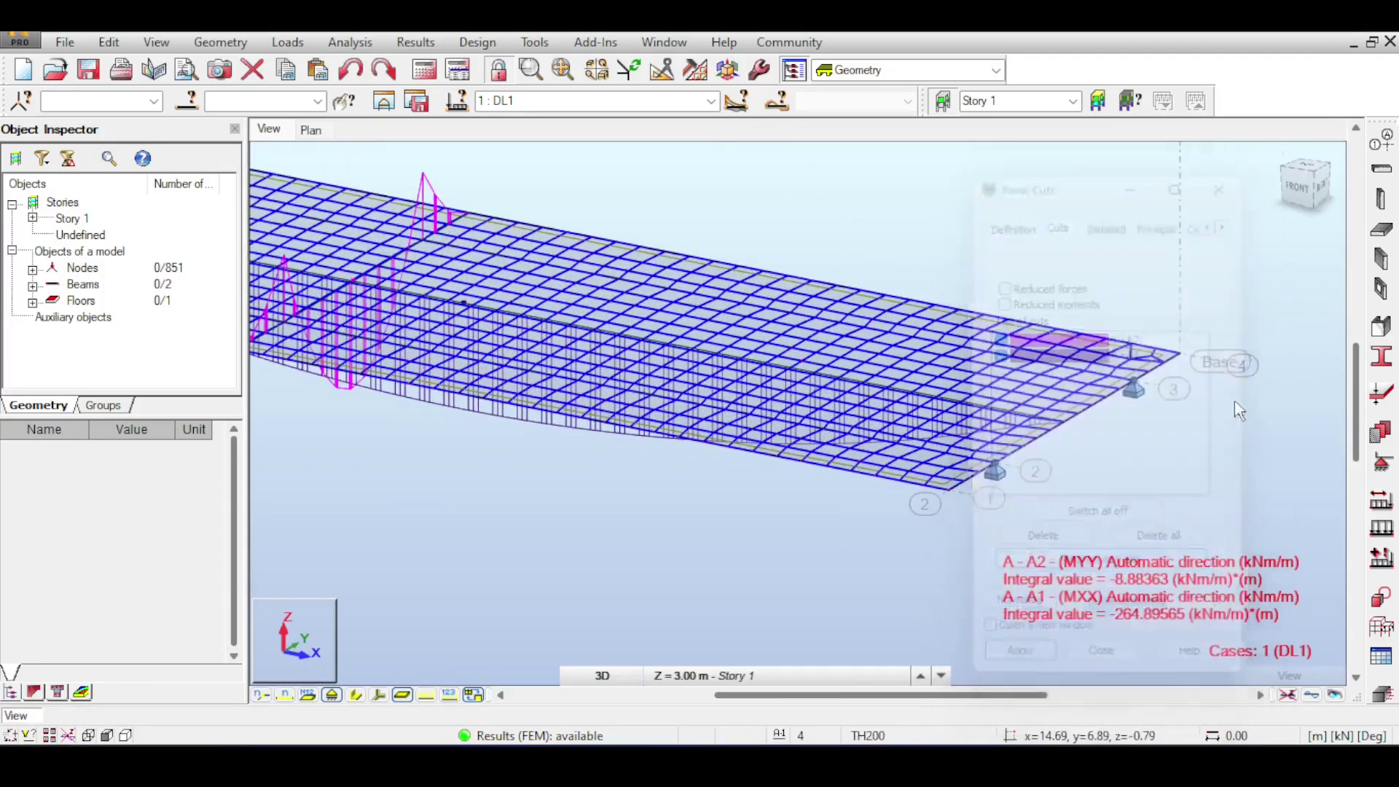
click(1311, 696)
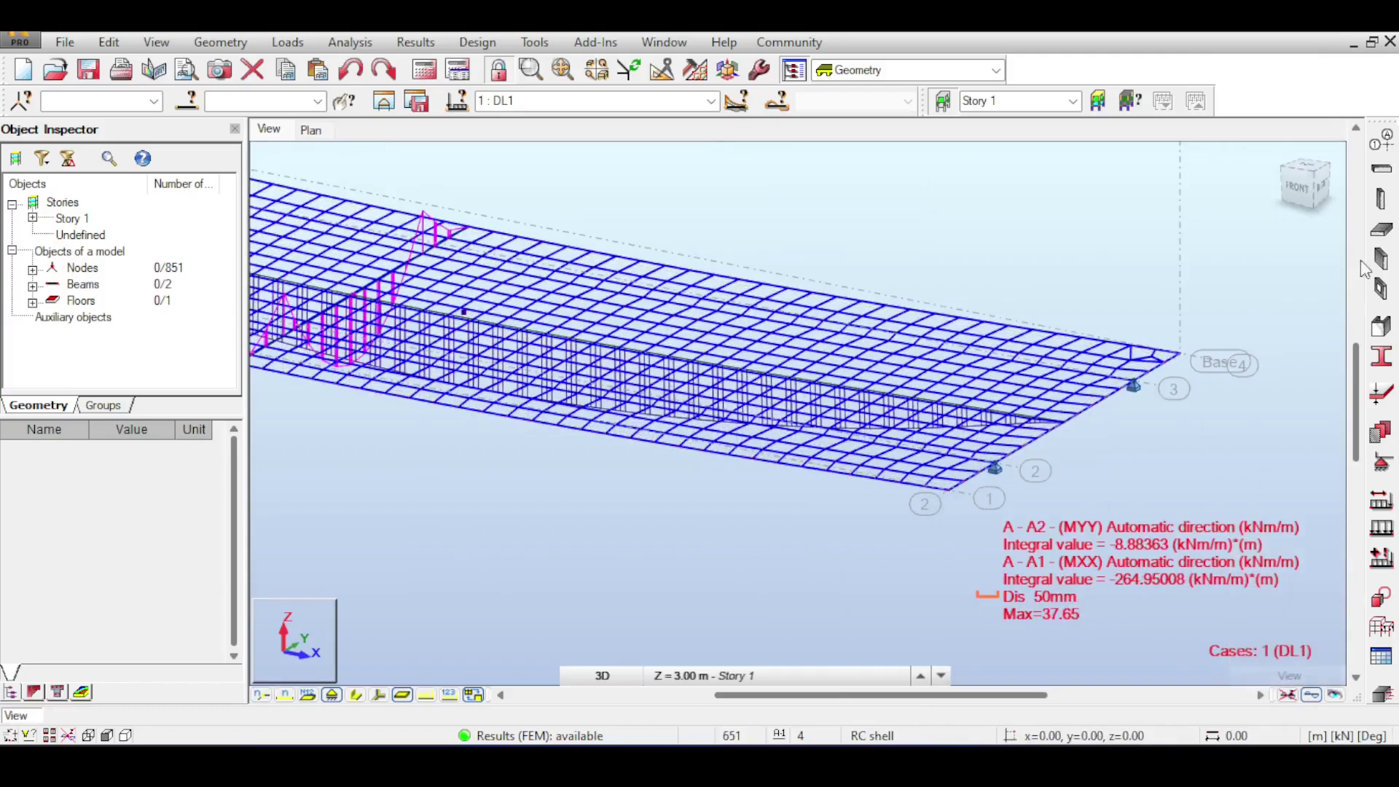
Step: Examine the deformed slab and its moment cuts from the side, at a low angle and from an oblique direction
click(1321, 183)
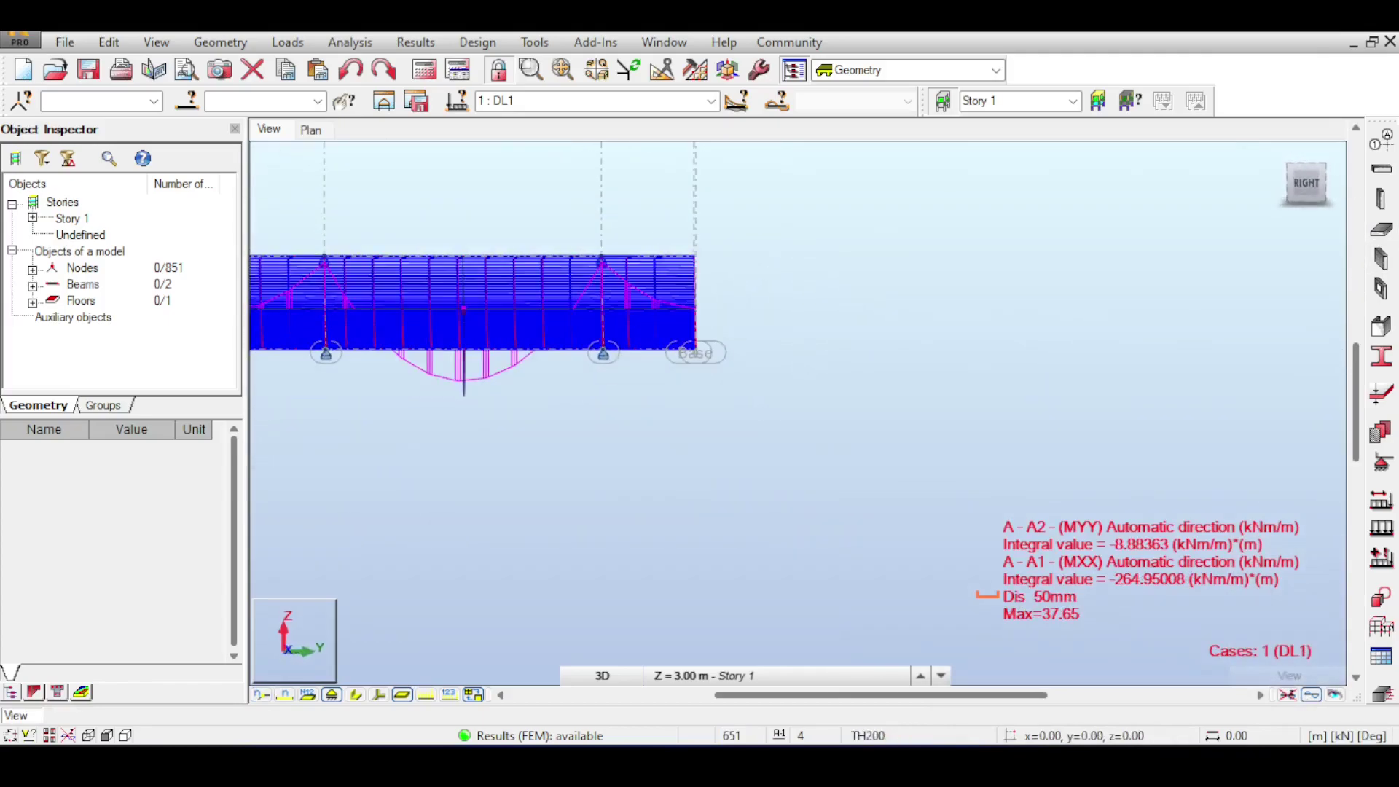
shift+middle_drag(729, 408, 1179, 268)
scroll(749, 392, down, 3)
middle_drag(616, 319, 829, 349)
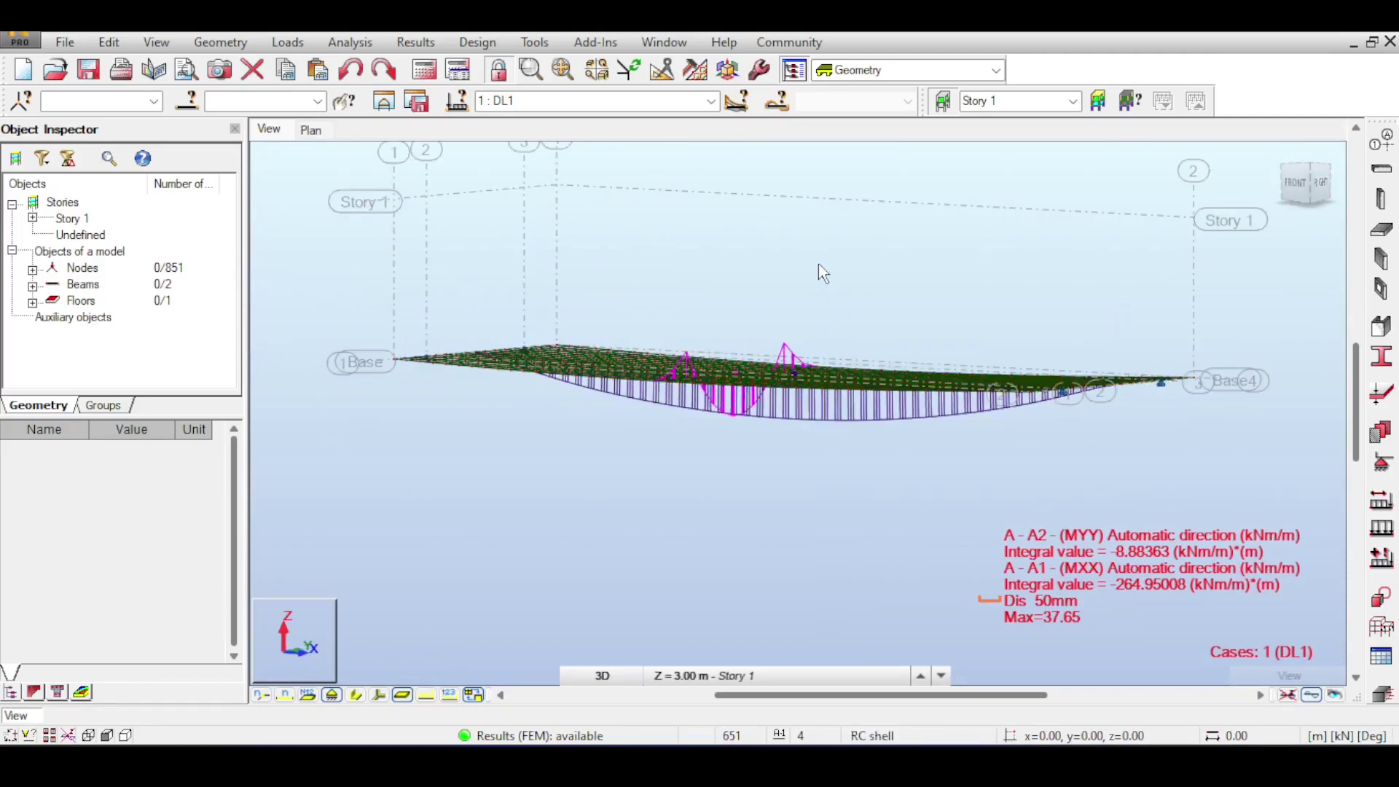
scroll(819, 264, down, 1)
middle_drag(985, 252, 941, 280)
click(1311, 186)
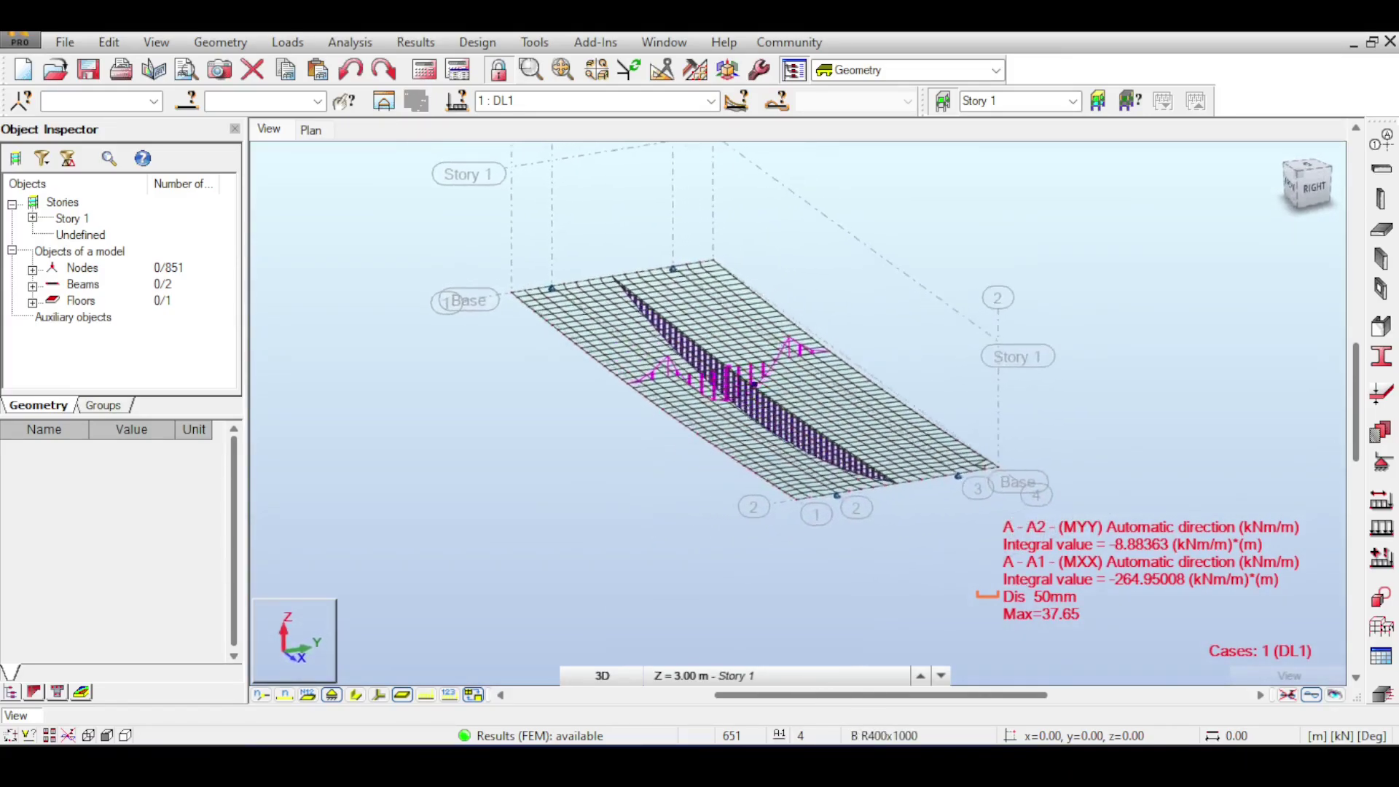
scroll(747, 419, up, 2)
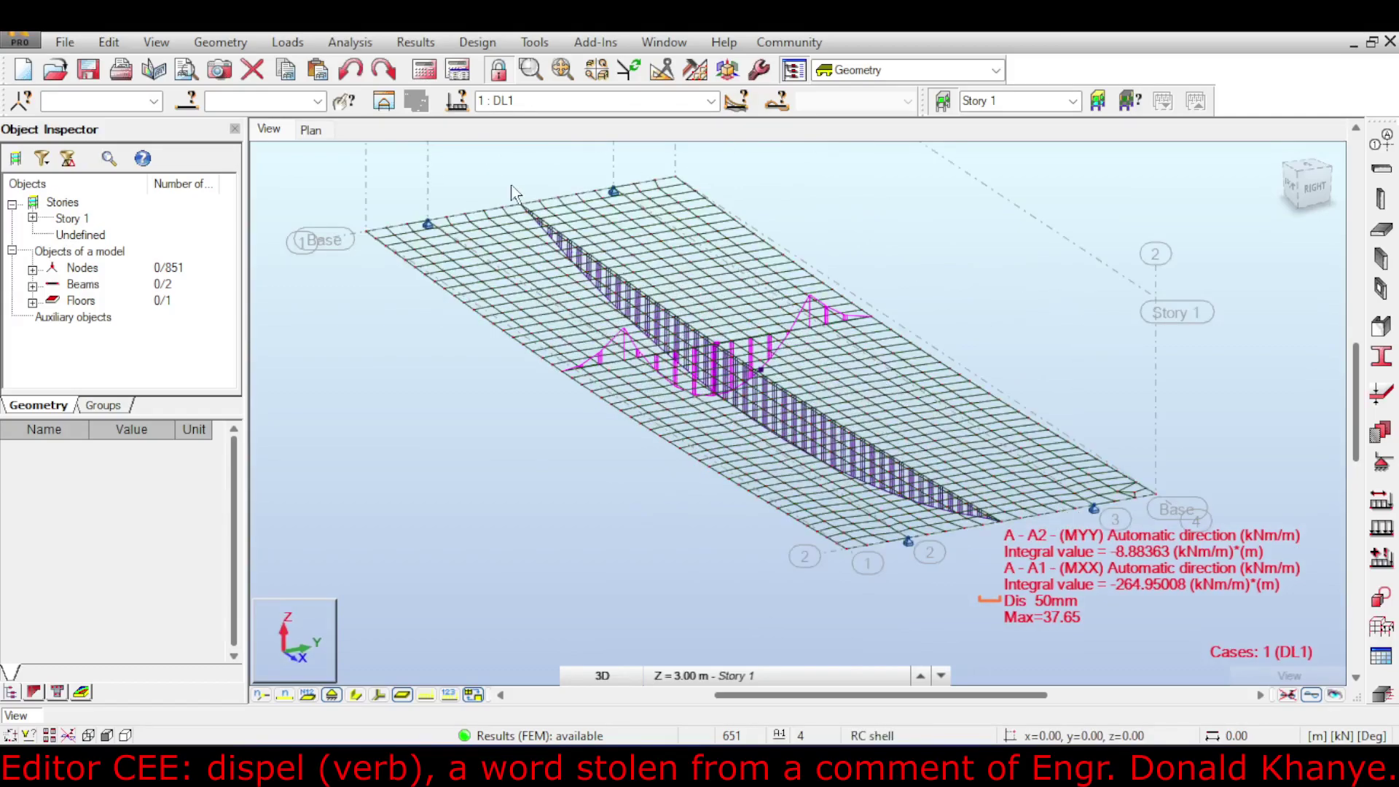
Step: Show the beam section shapes above the deformed slab and hide them again
click(356, 696)
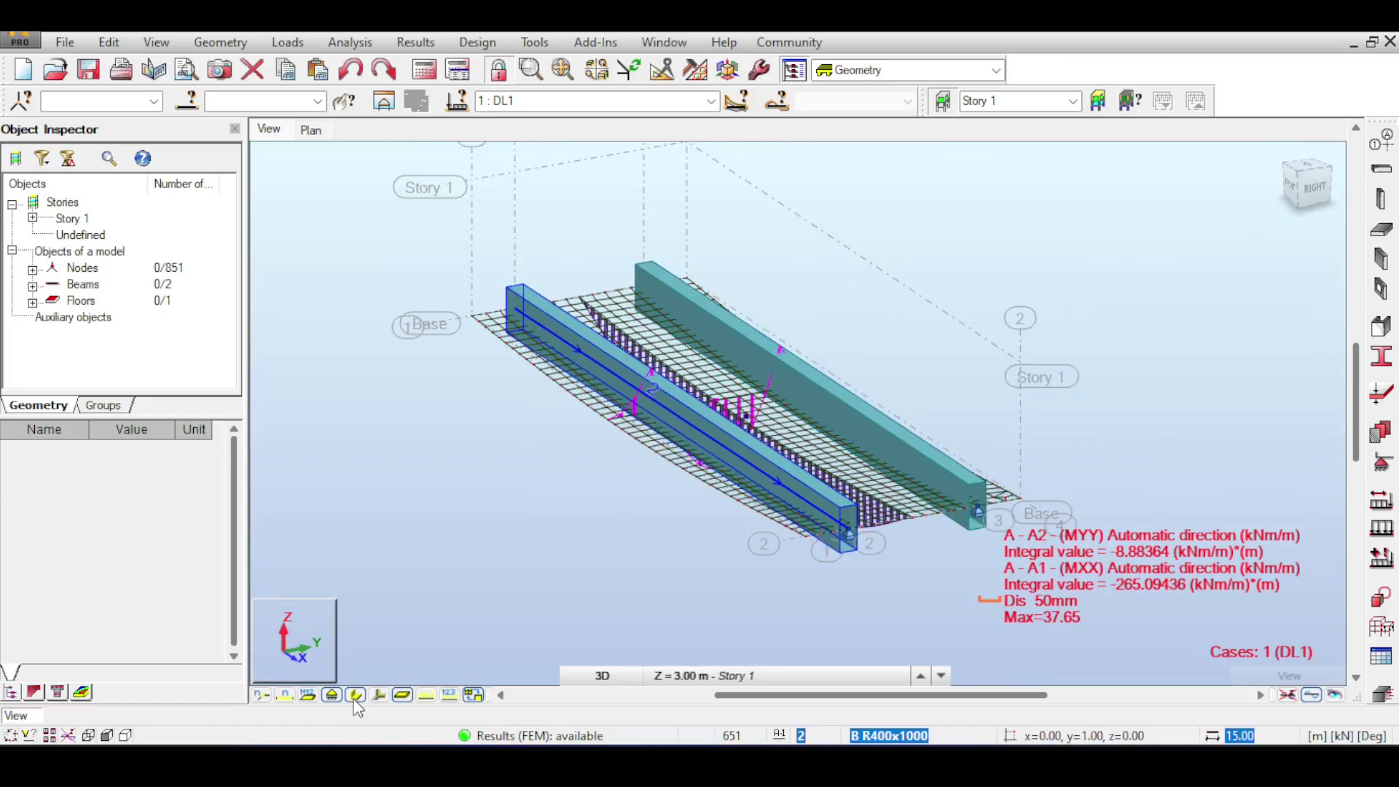
click(357, 698)
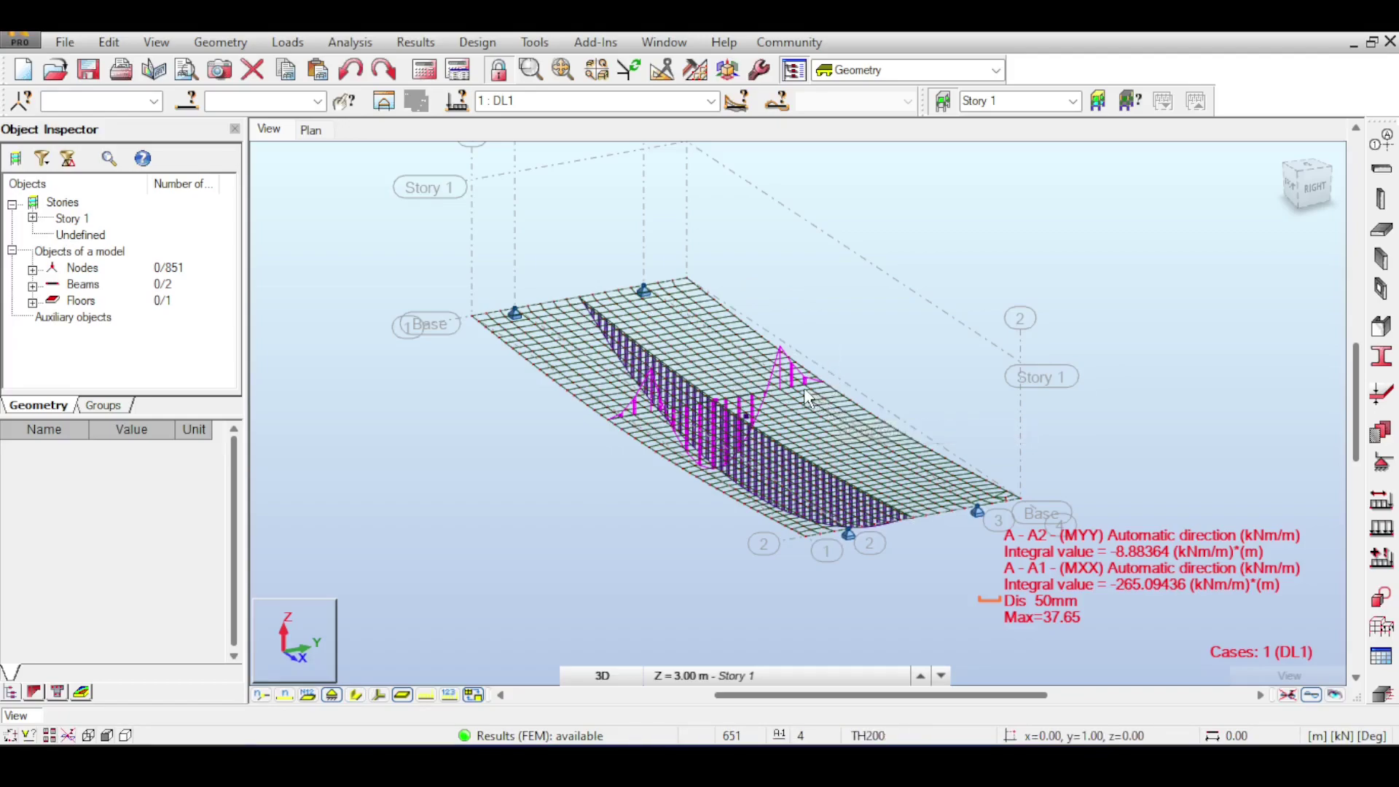
scroll(745, 439, up, 2)
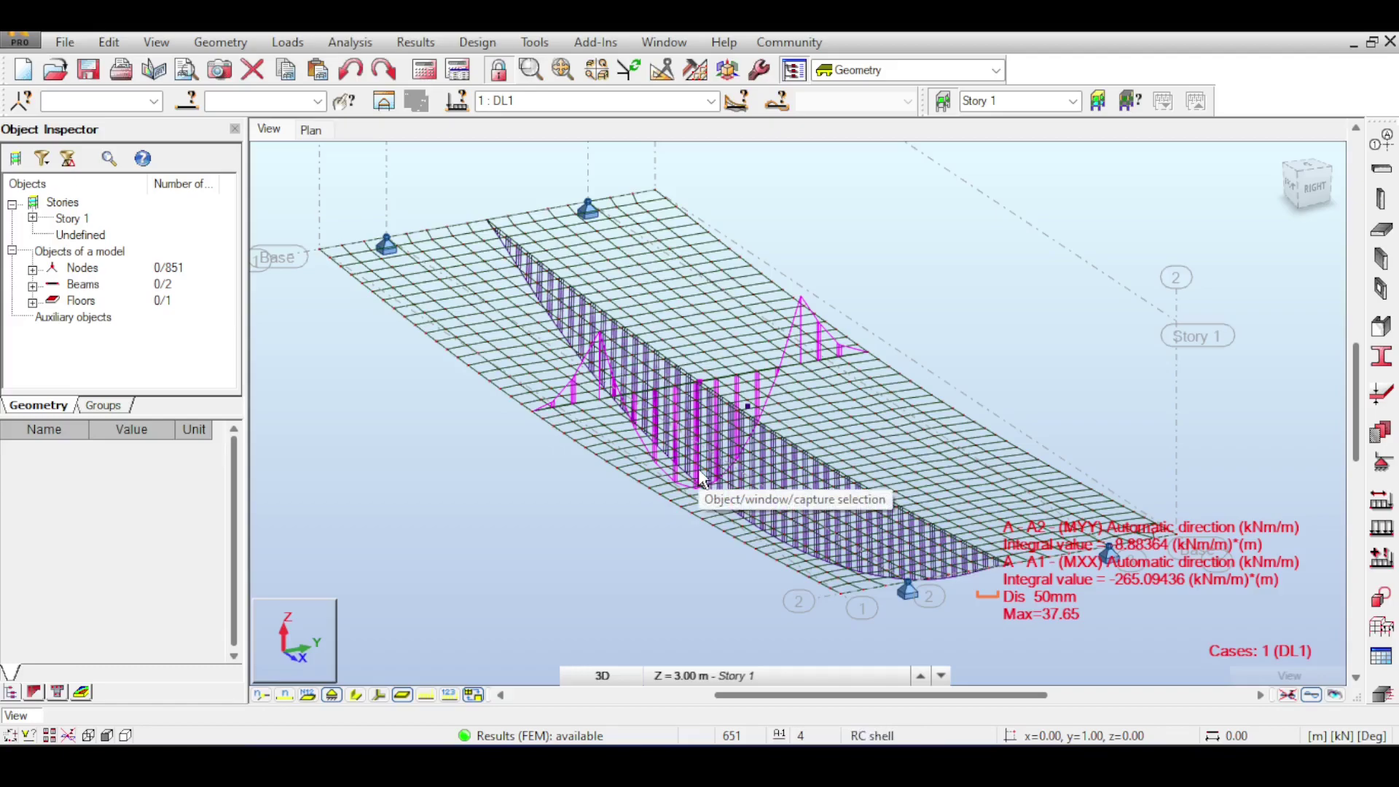
Step: Switch to Paint to review the notes on large beam stiffness and deflection, and return to Robot Structural Analysis
key(alt+Tab)
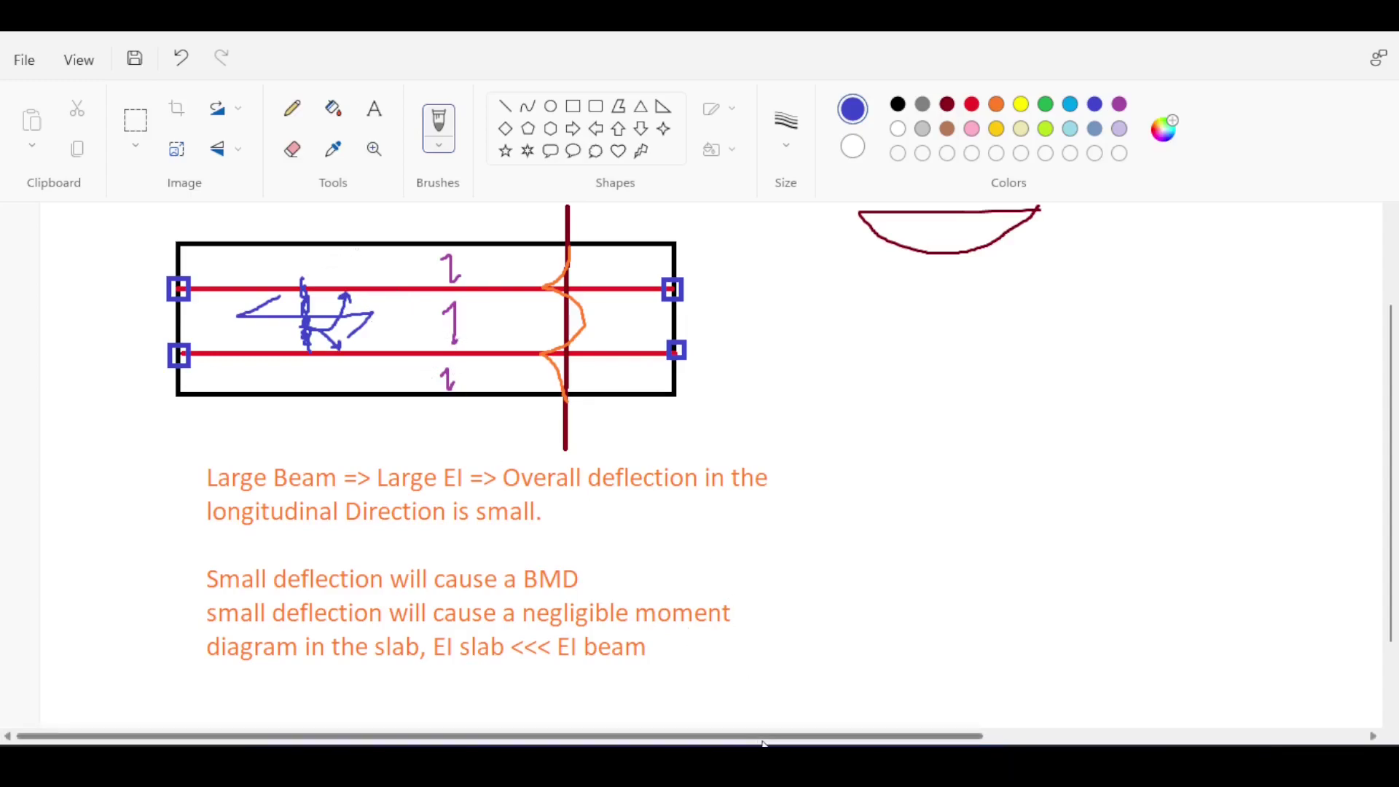
mouse_move(766, 764)
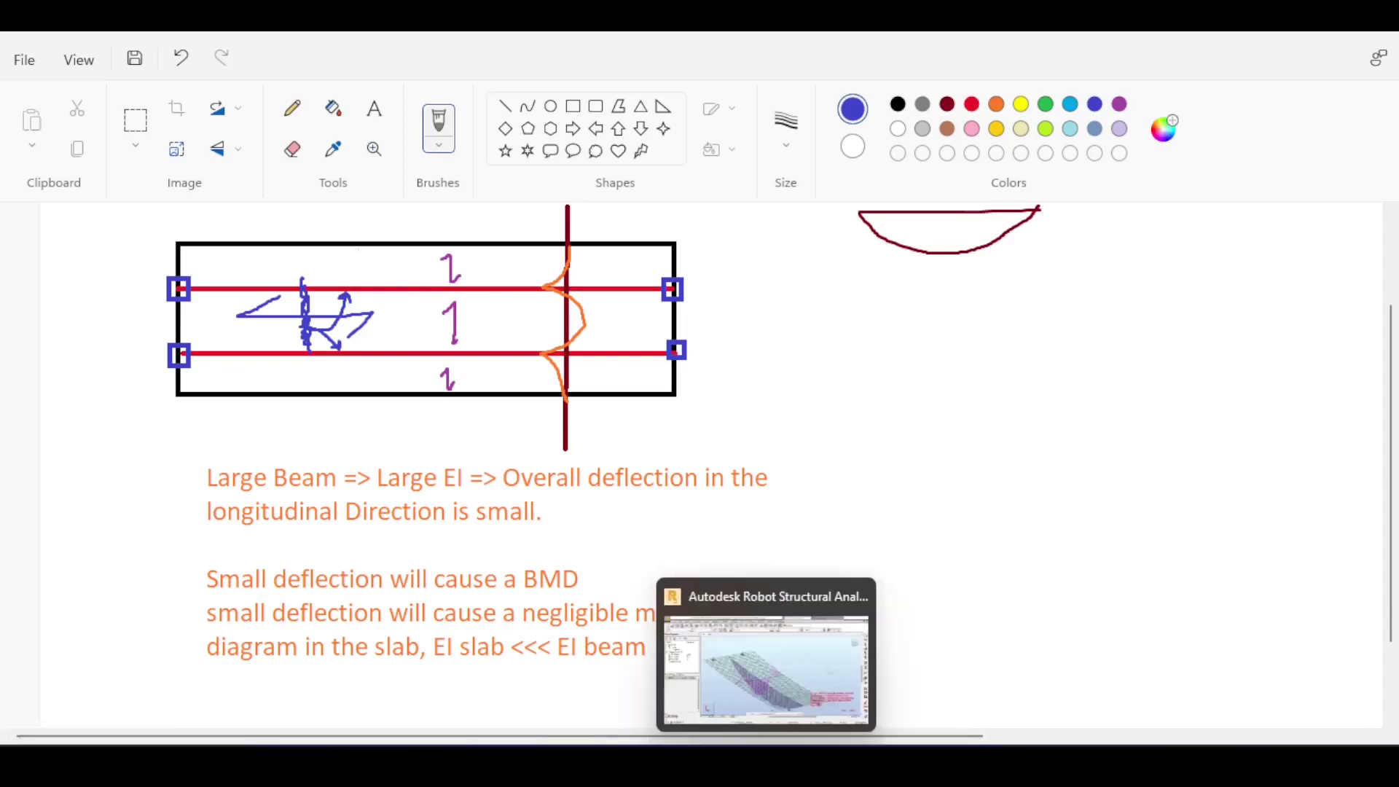
click(745, 650)
Step: Examine the longitudinal and transverse cut diagrams on the deflected slab from the front-right corner
middle_drag(720, 293, 631, 317)
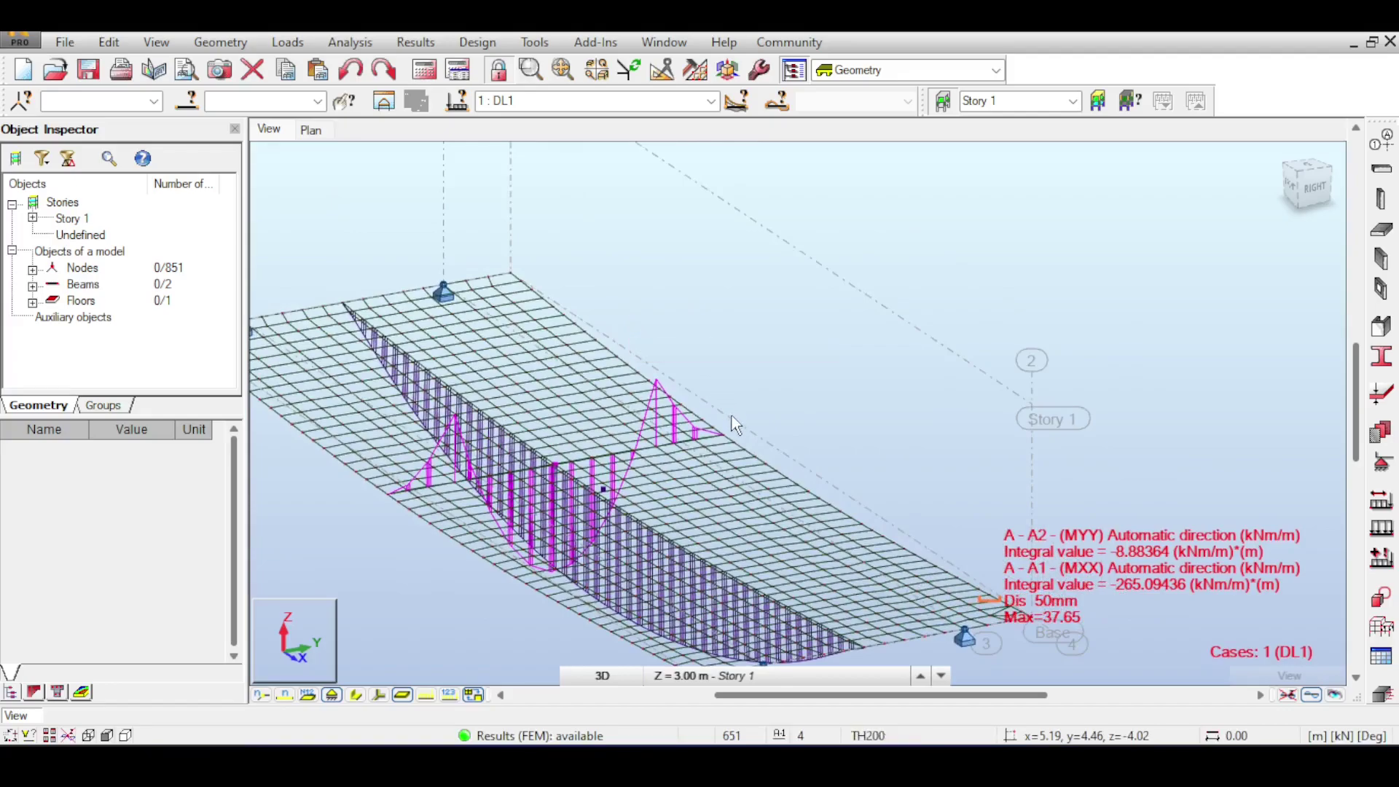
scroll(732, 421, down, 1)
middle_drag(760, 363, 696, 386)
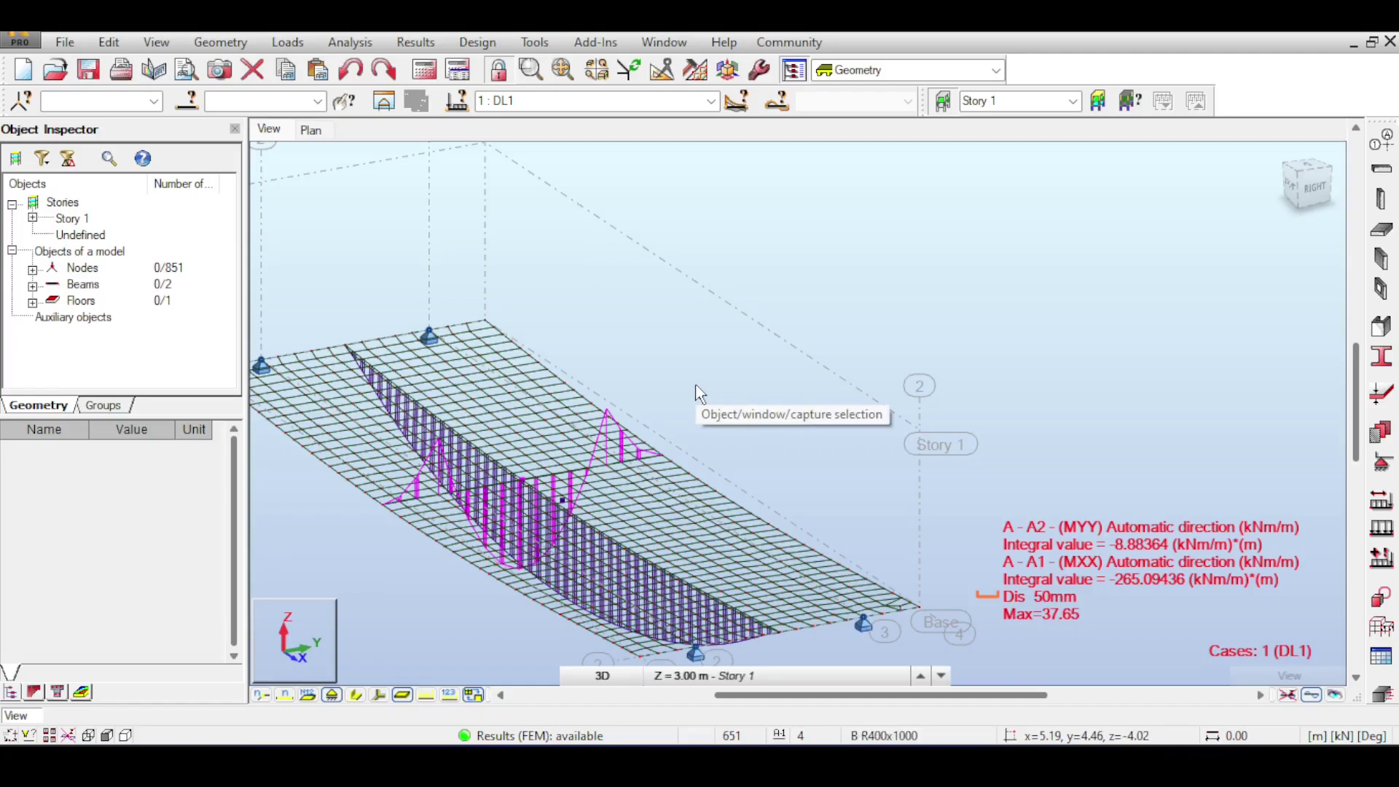
middle_drag(696, 386, 755, 316)
scroll(779, 309, down, 1)
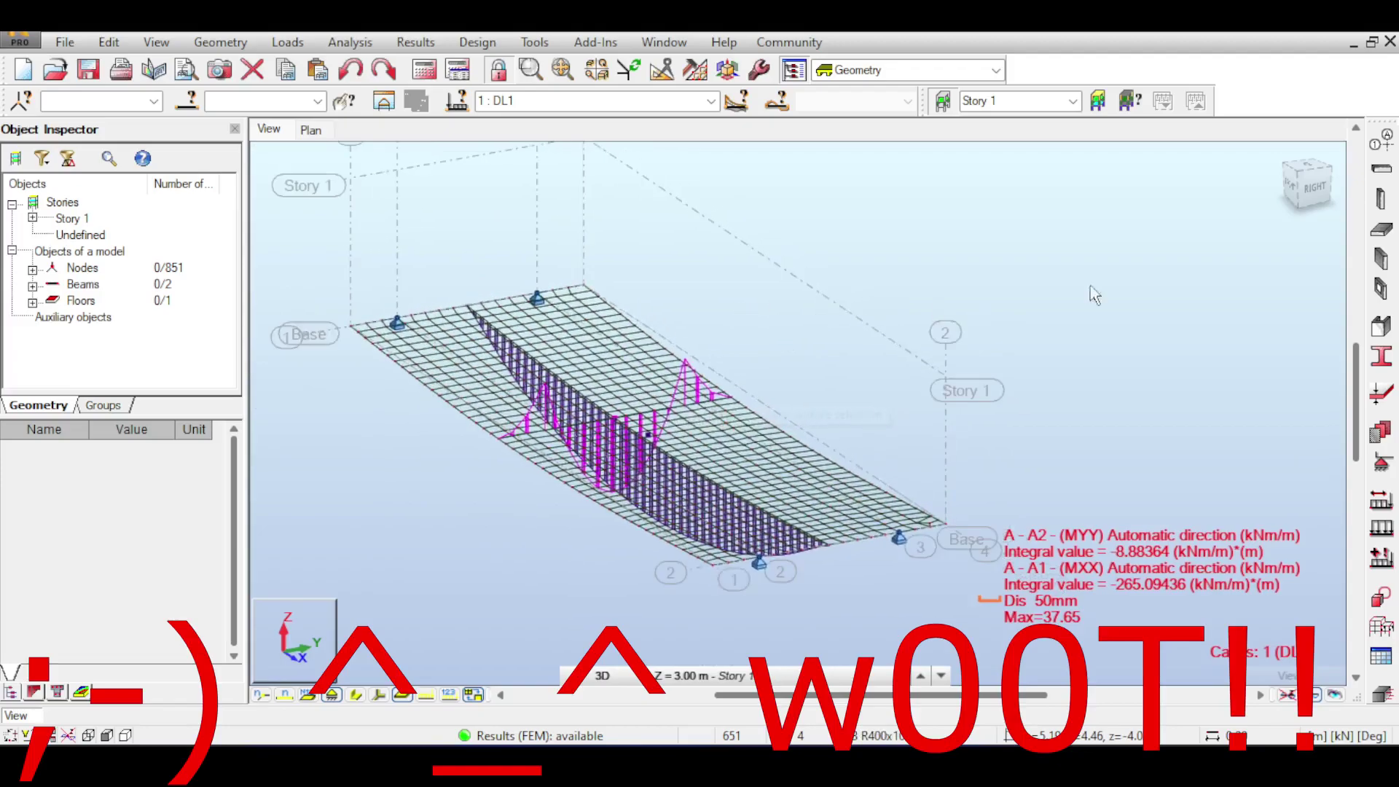
click(1306, 194)
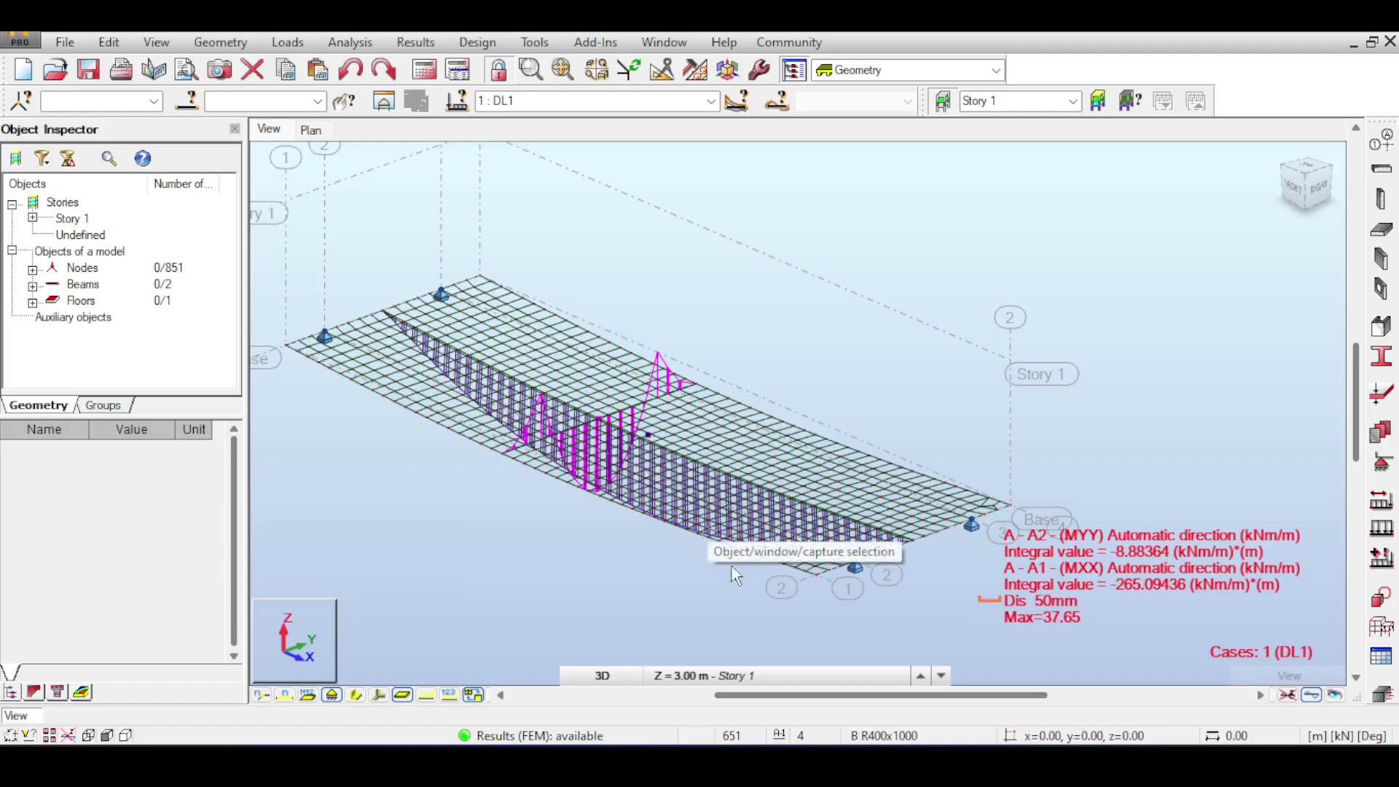
scroll(813, 298, down, 1)
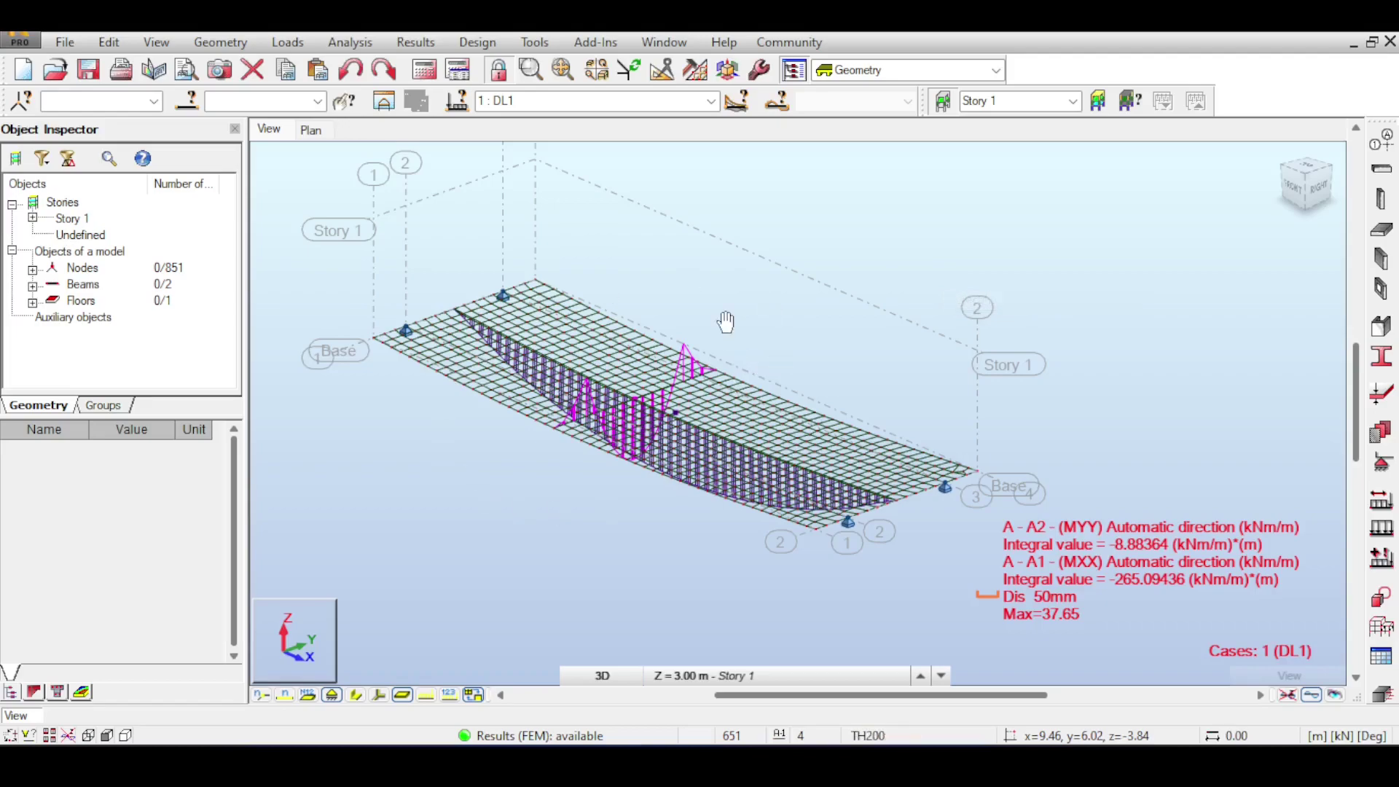
middle_drag(728, 324, 750, 330)
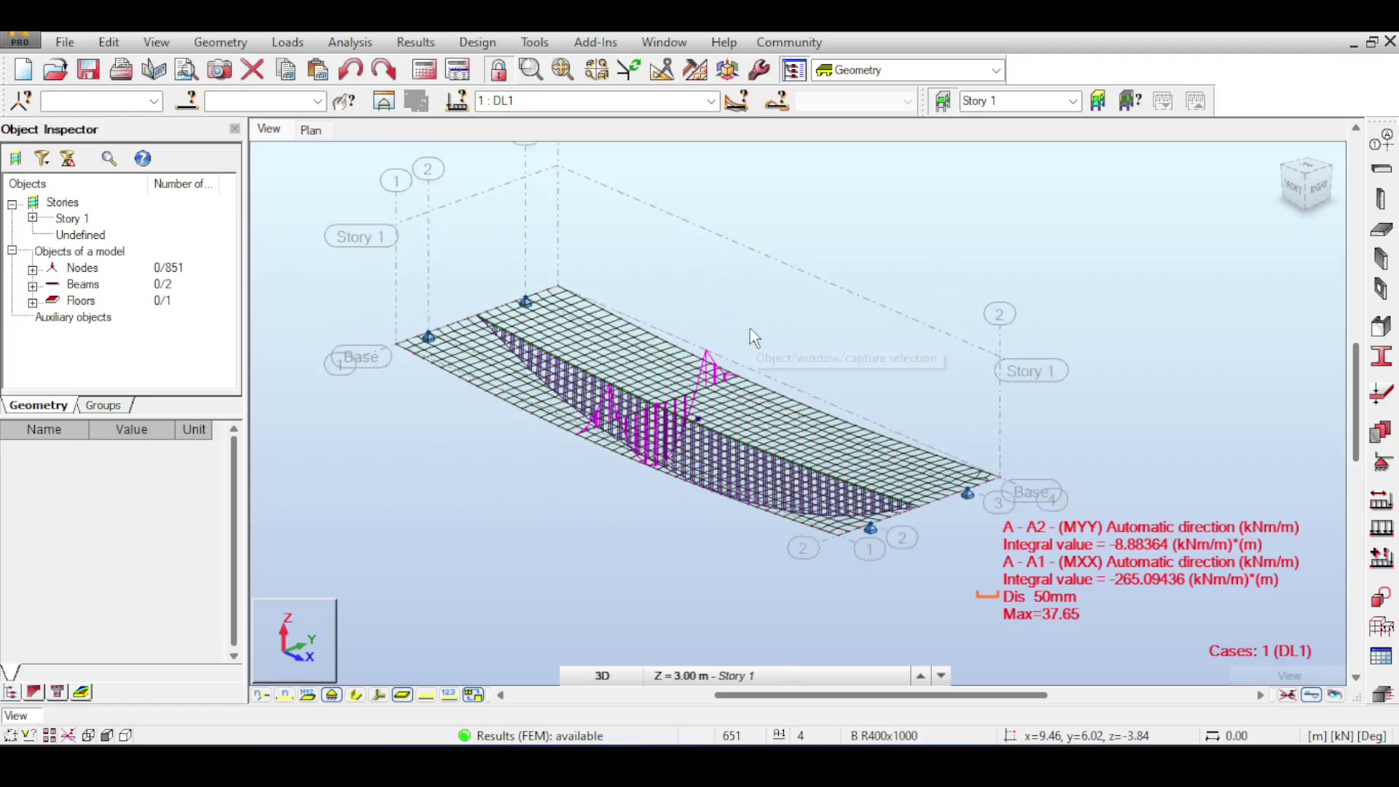
scroll(750, 328, down, 2)
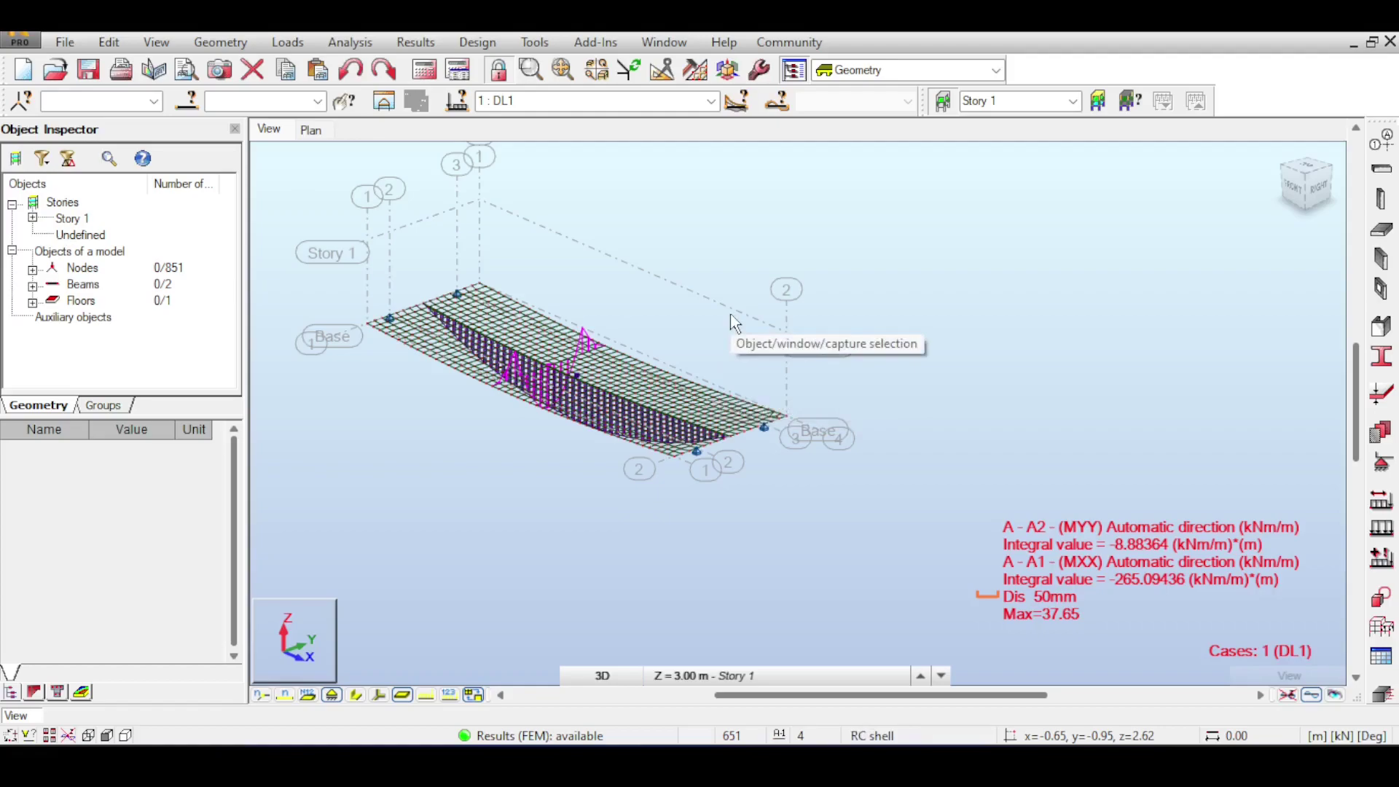
middle_drag(733, 322, 777, 337)
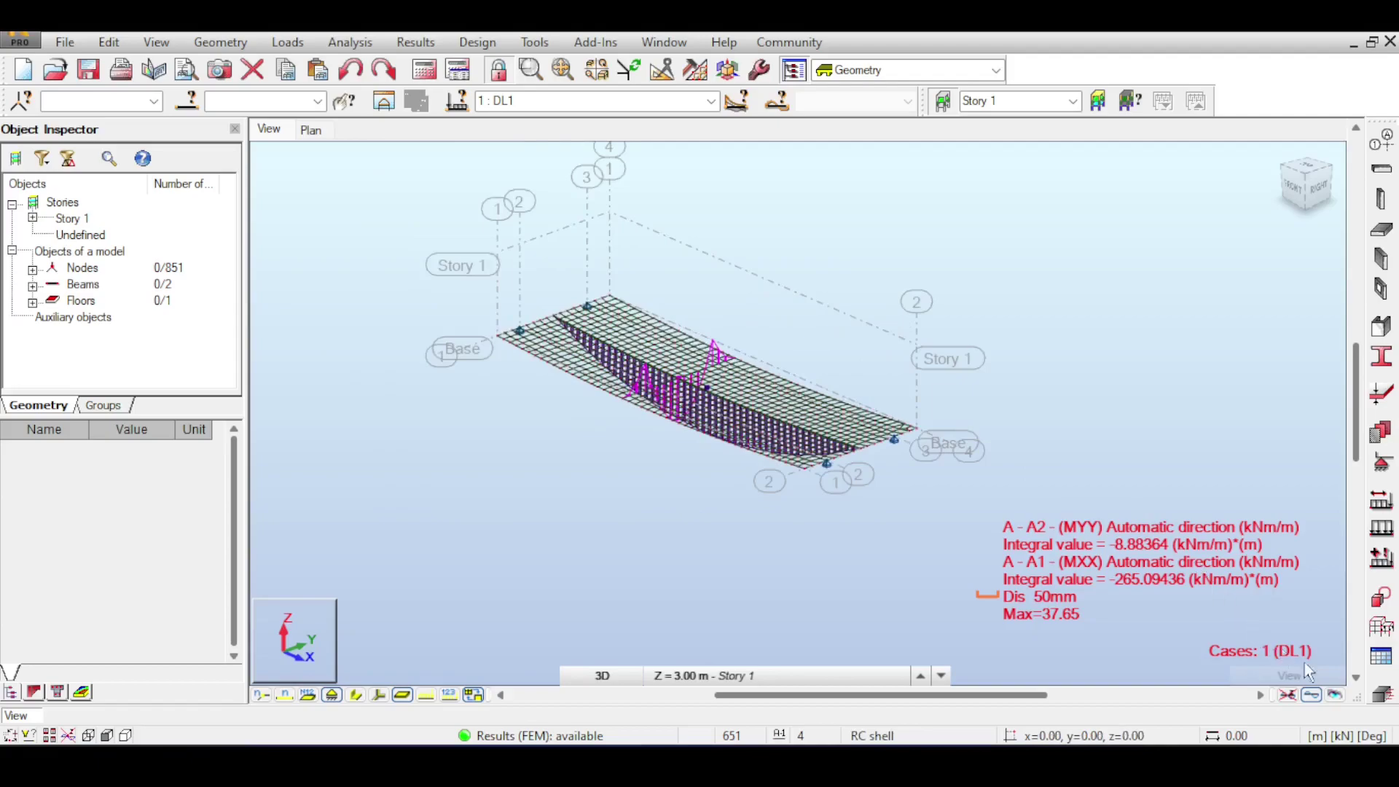
middle_drag(1103, 347, 1094, 349)
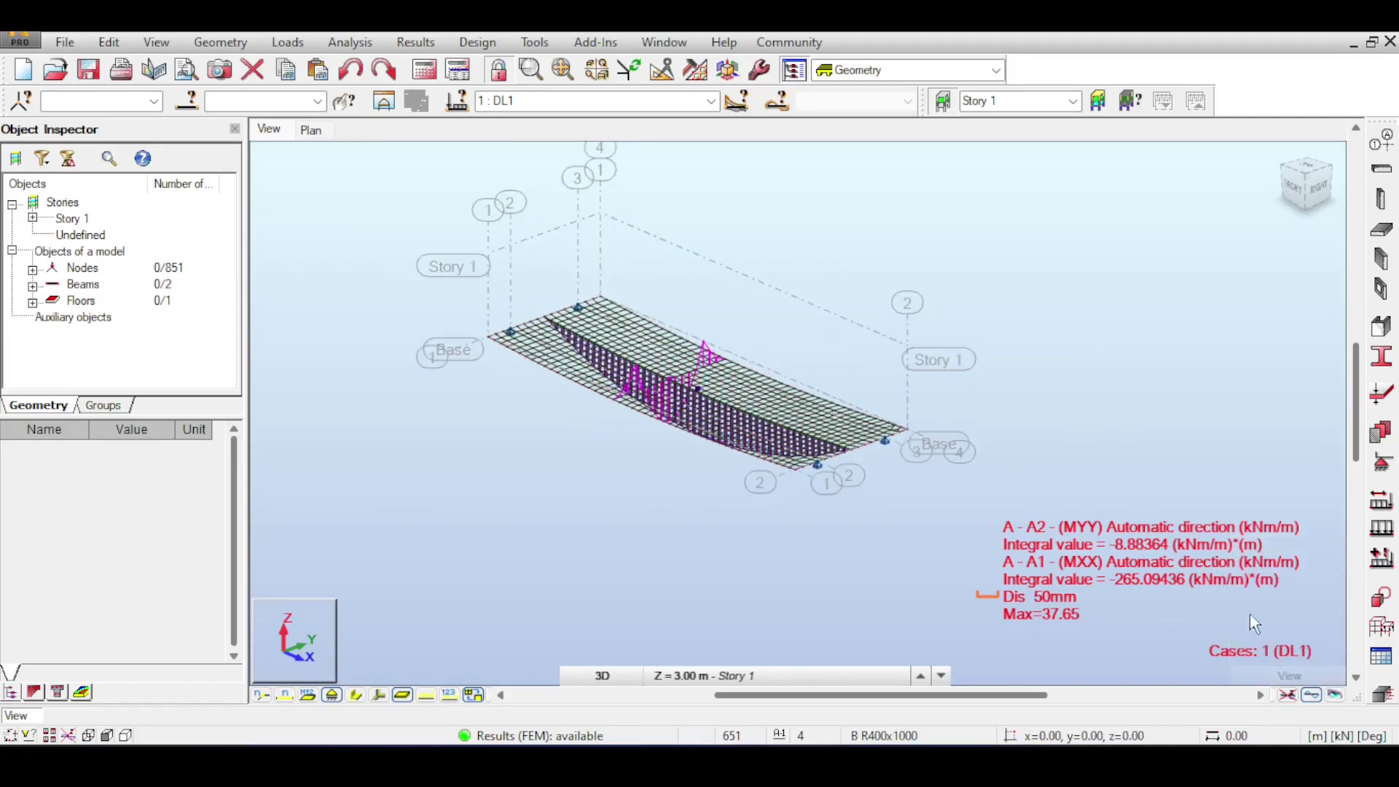
Step: Turn on the realistic structure view with materials, shadow and ground, and toggle the beam section shapes in it
click(1335, 696)
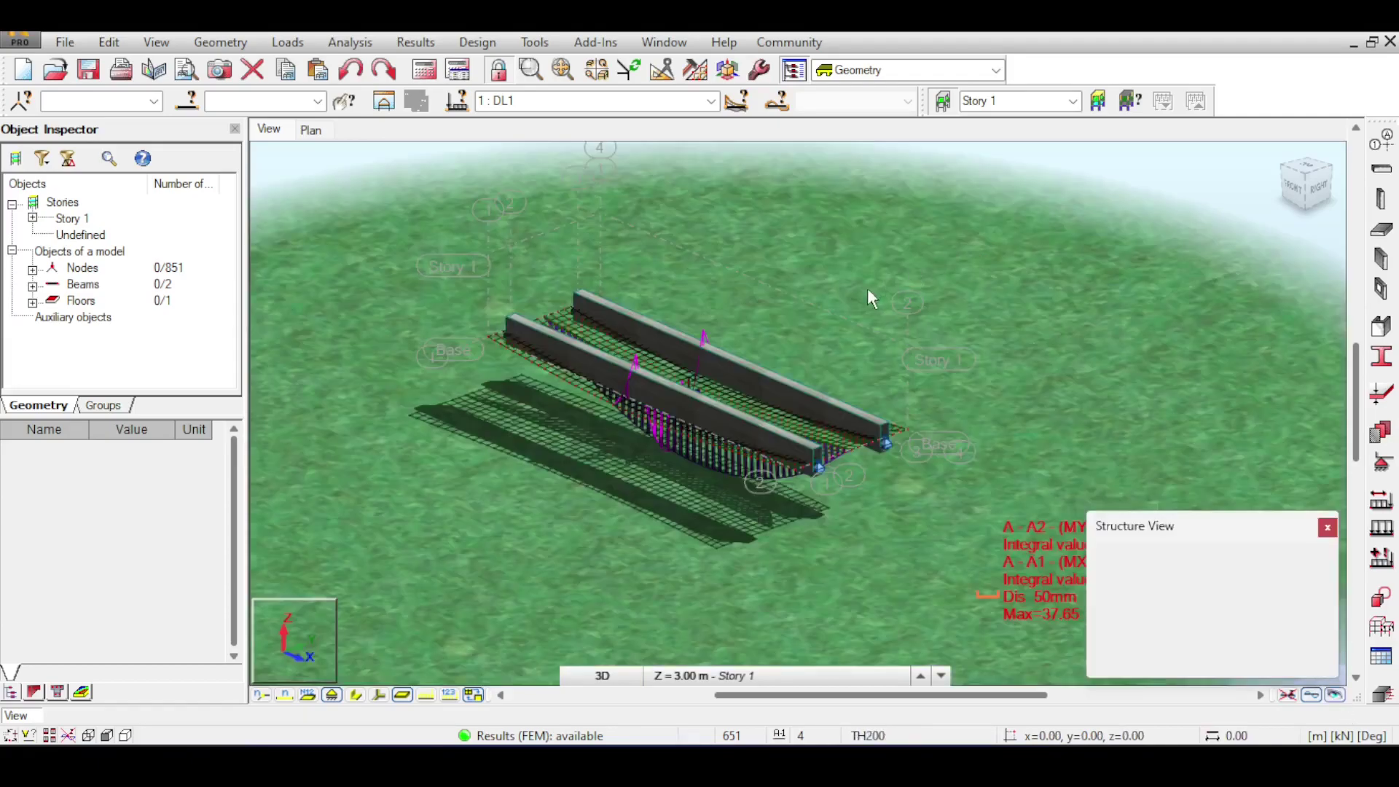
click(355, 698)
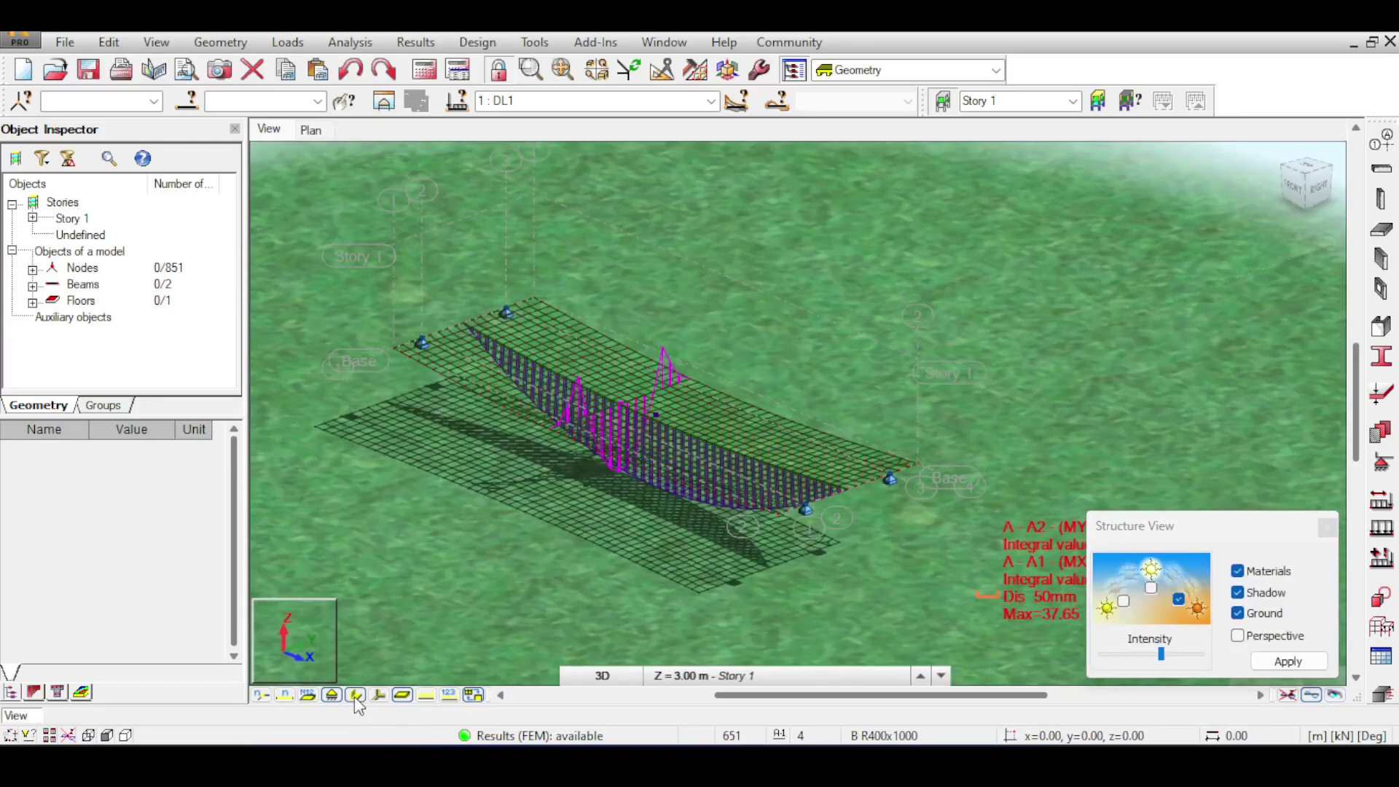
scroll(587, 434, up, 2)
click(362, 696)
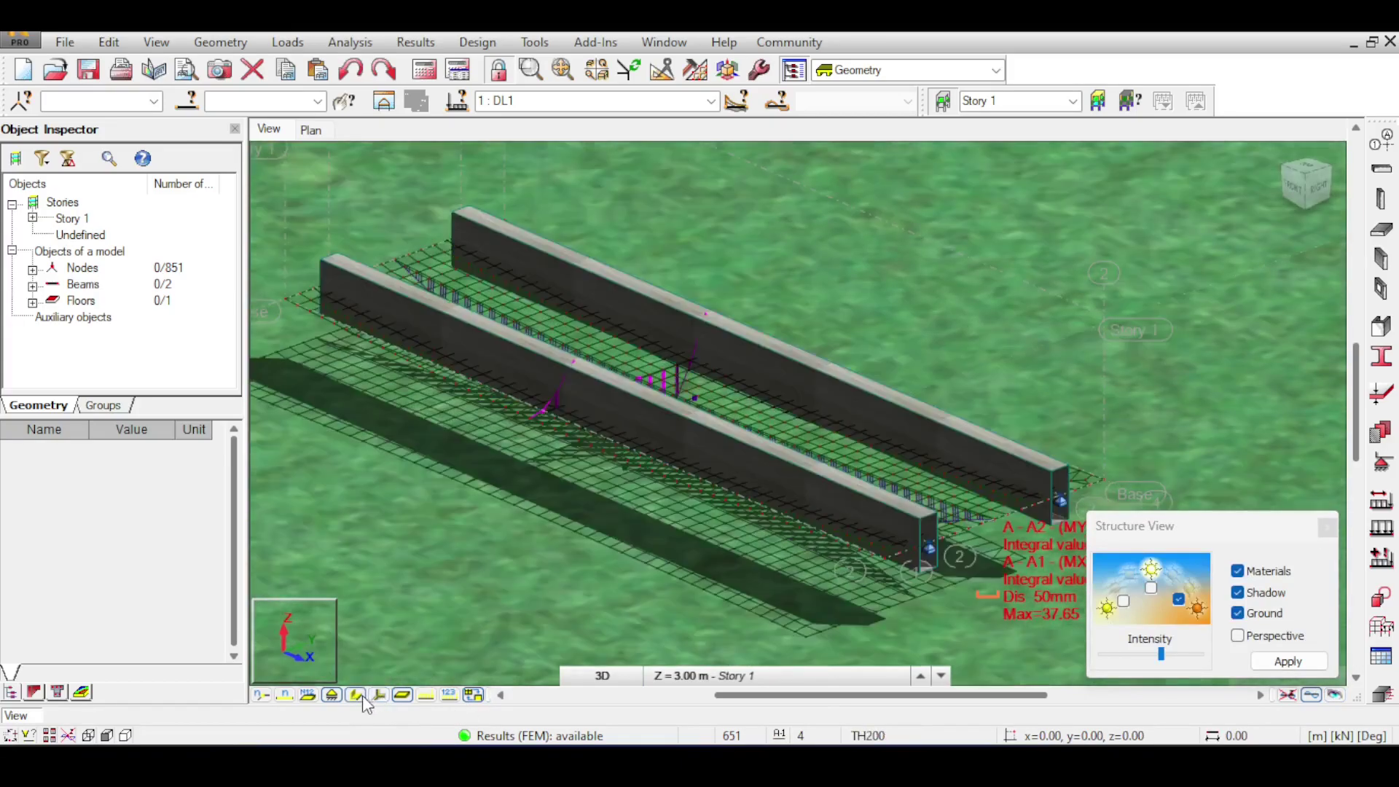
Step: Clear the panel cut diagrams and the beam section shapes from the realistic view
scroll(657, 378, down, 2)
middle_drag(754, 304, 780, 308)
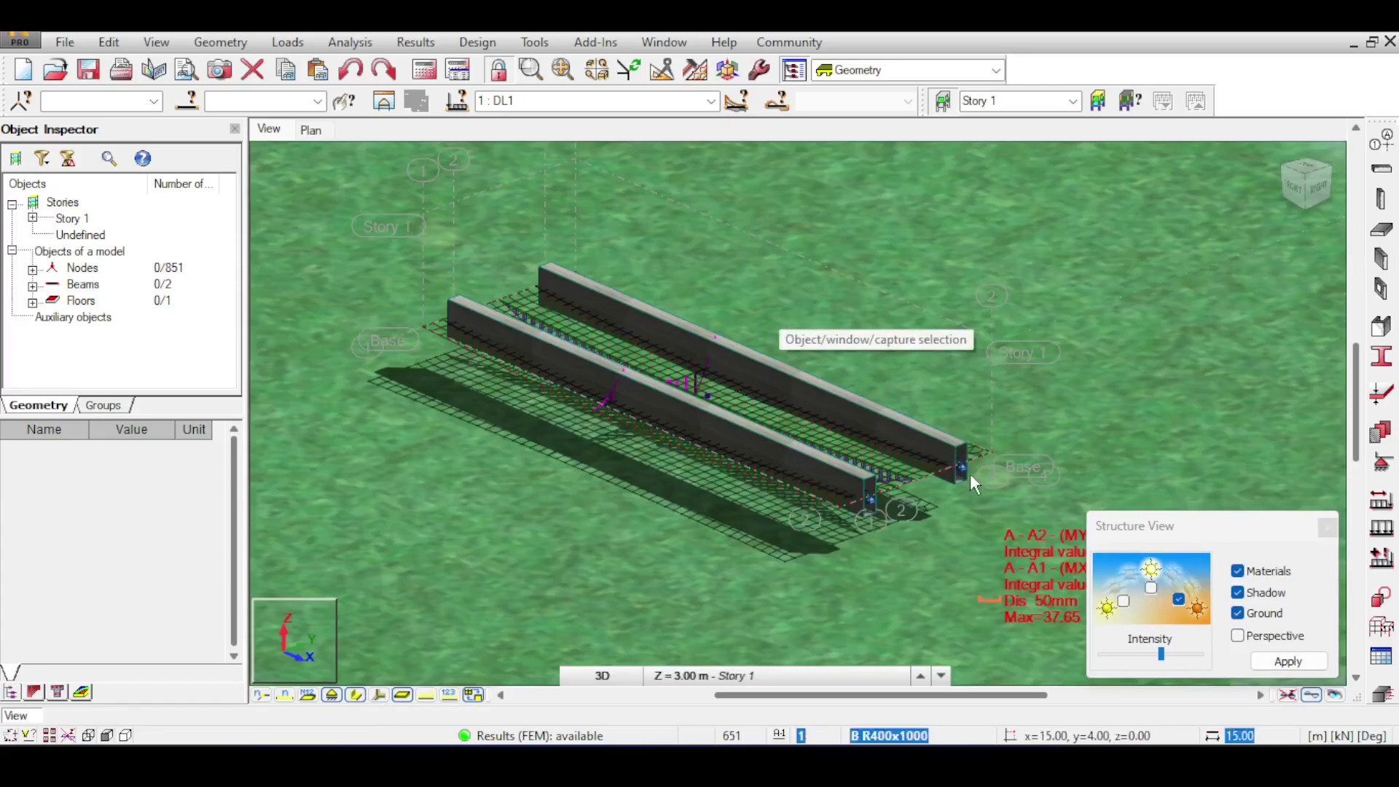
click(1287, 696)
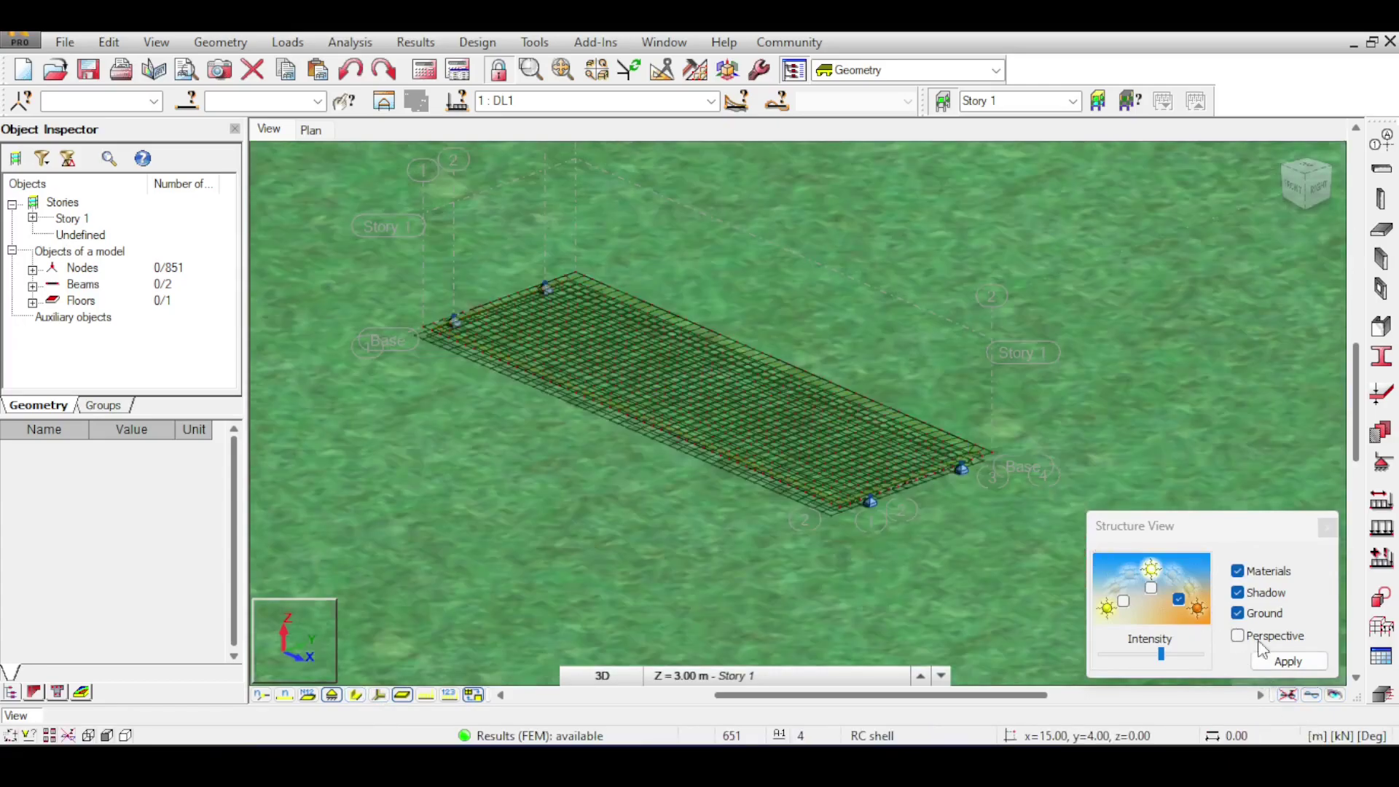